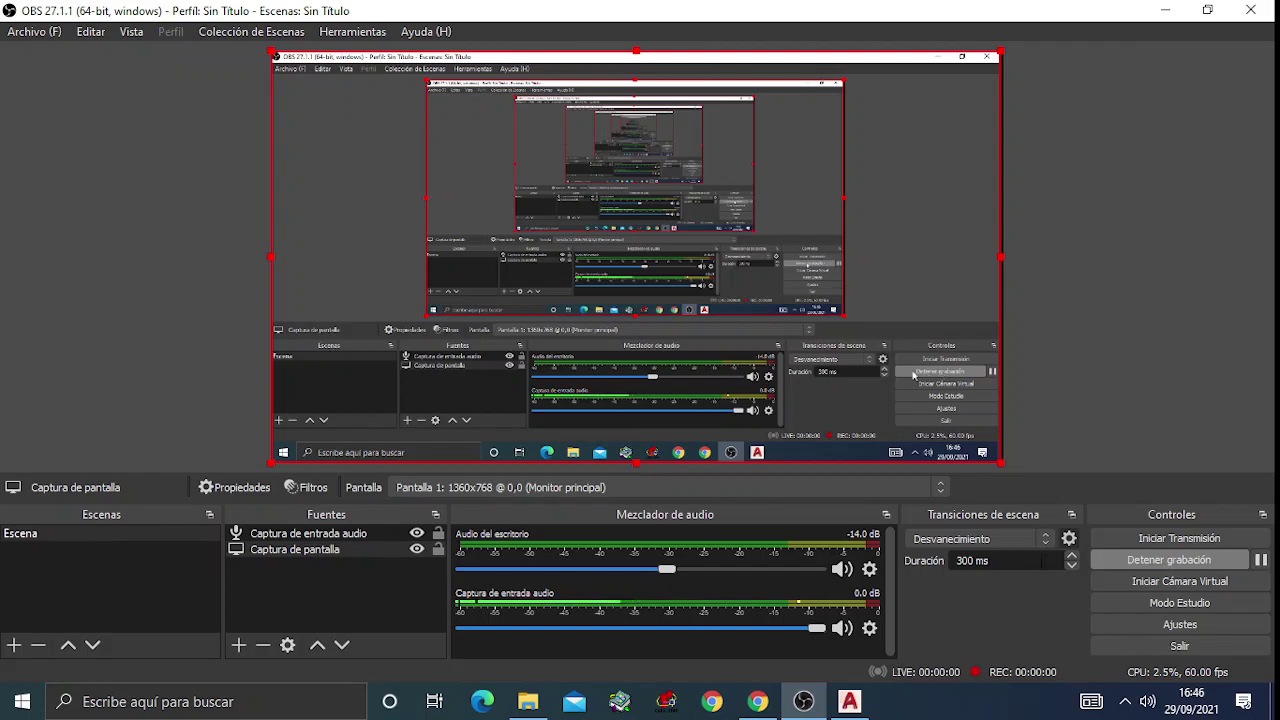
# Start the screen recording in OBS Studio
pyautogui.click(849, 701)
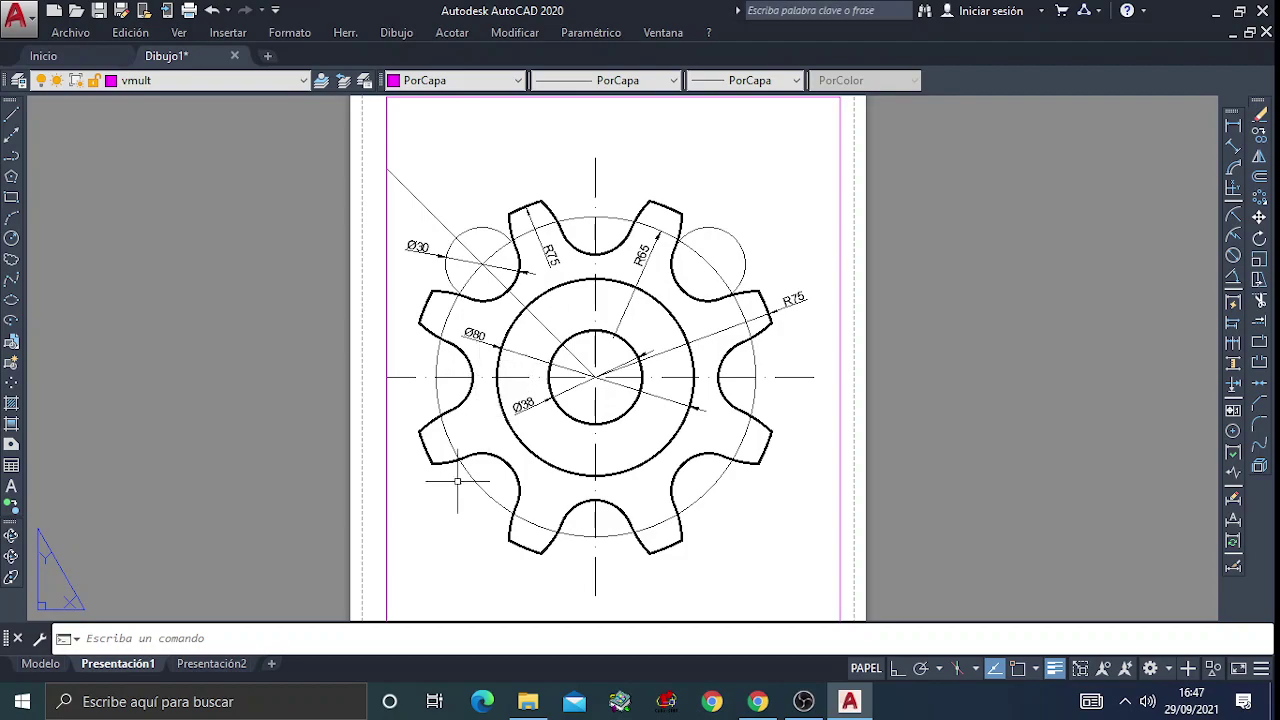
# In model space with lineweight display off, add a radius dimension to the left tooth's corner arc
pyautogui.click(50, 668)
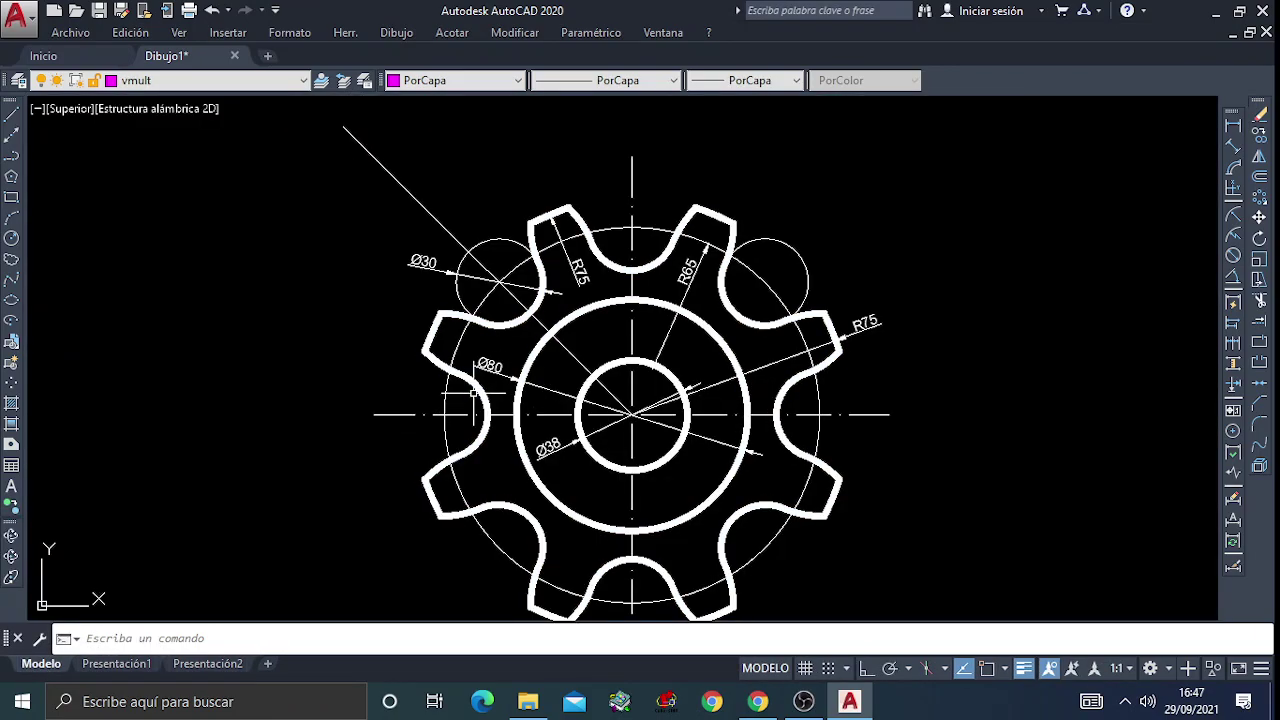
pyautogui.click(1023, 668)
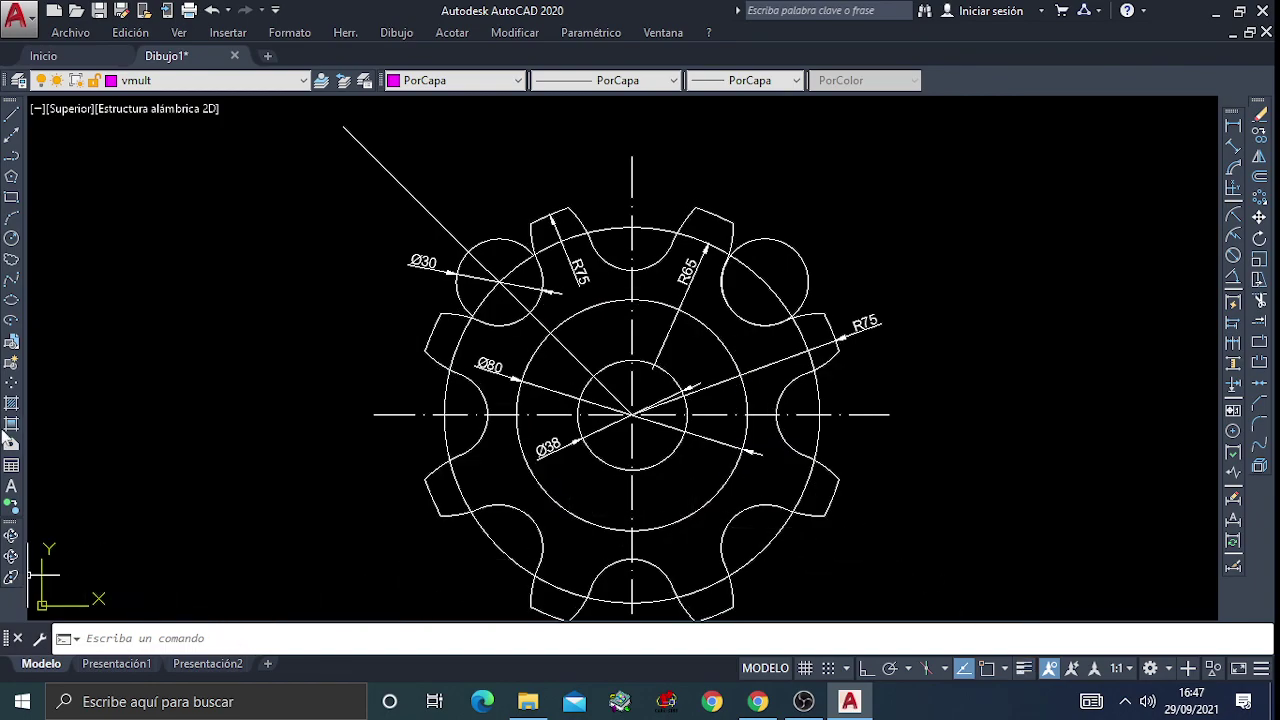
pyautogui.click(1233, 218)
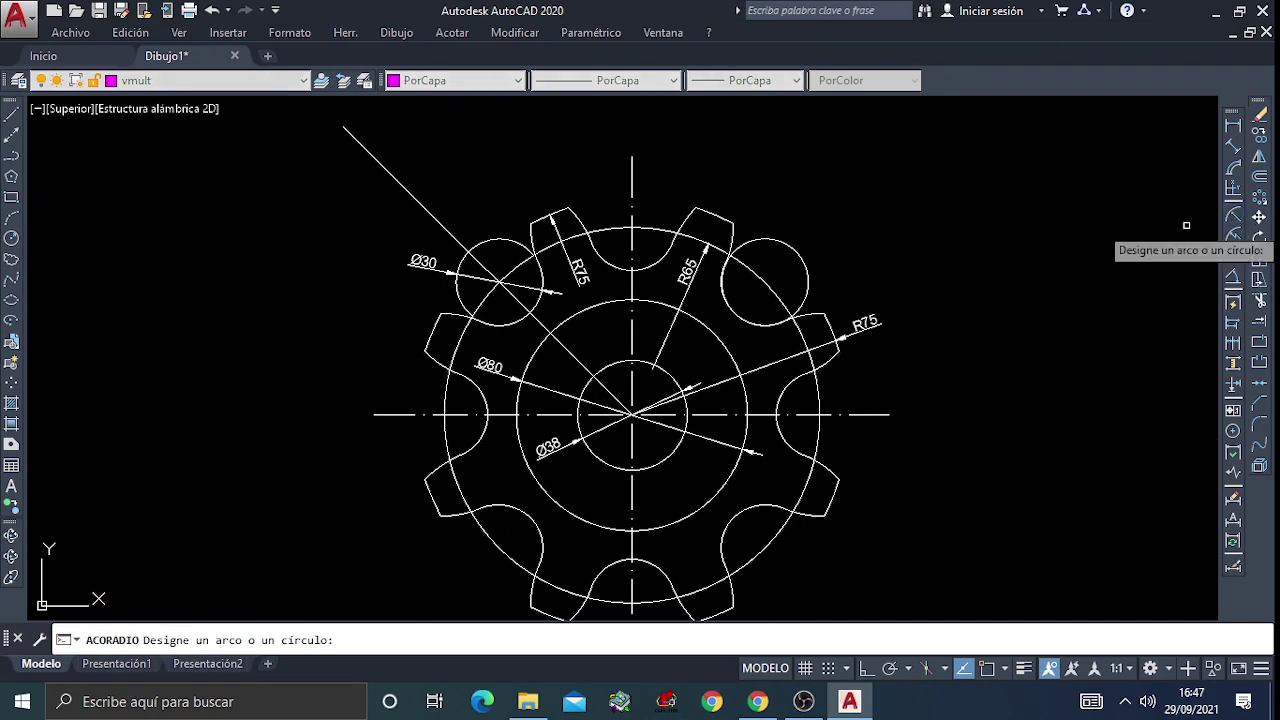
pyautogui.click(438, 362)
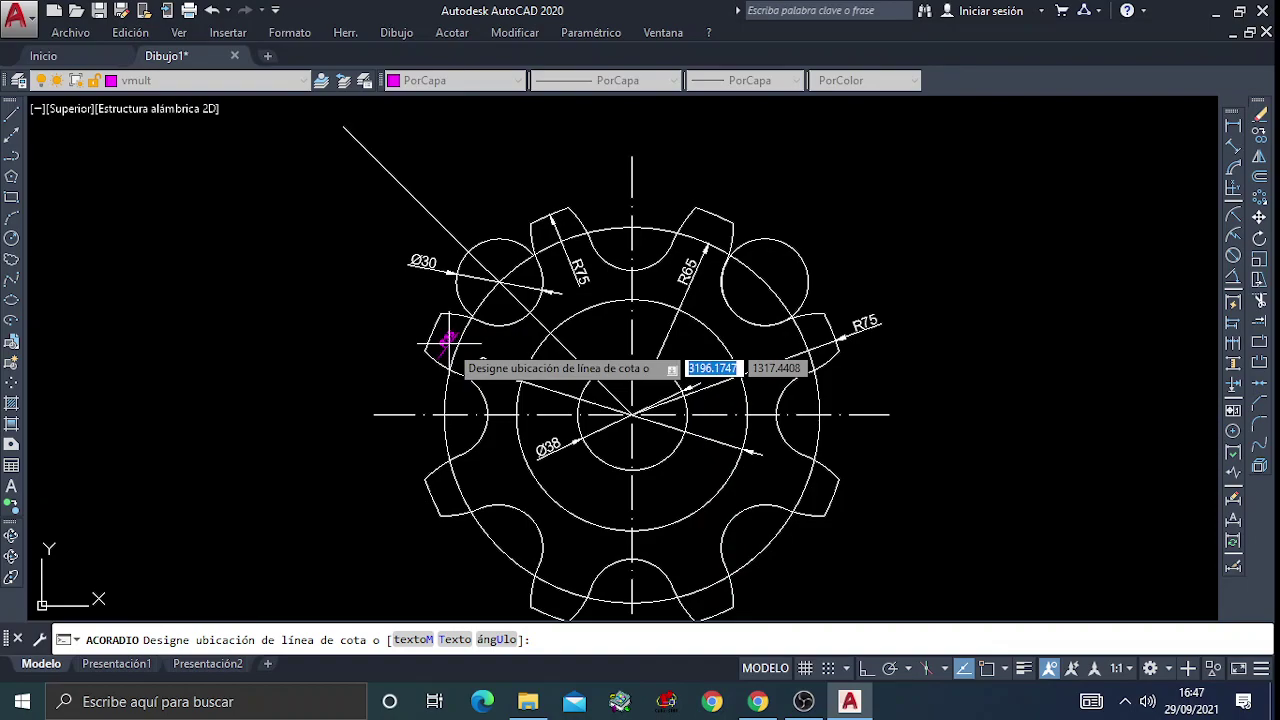
pyautogui.click(447, 341)
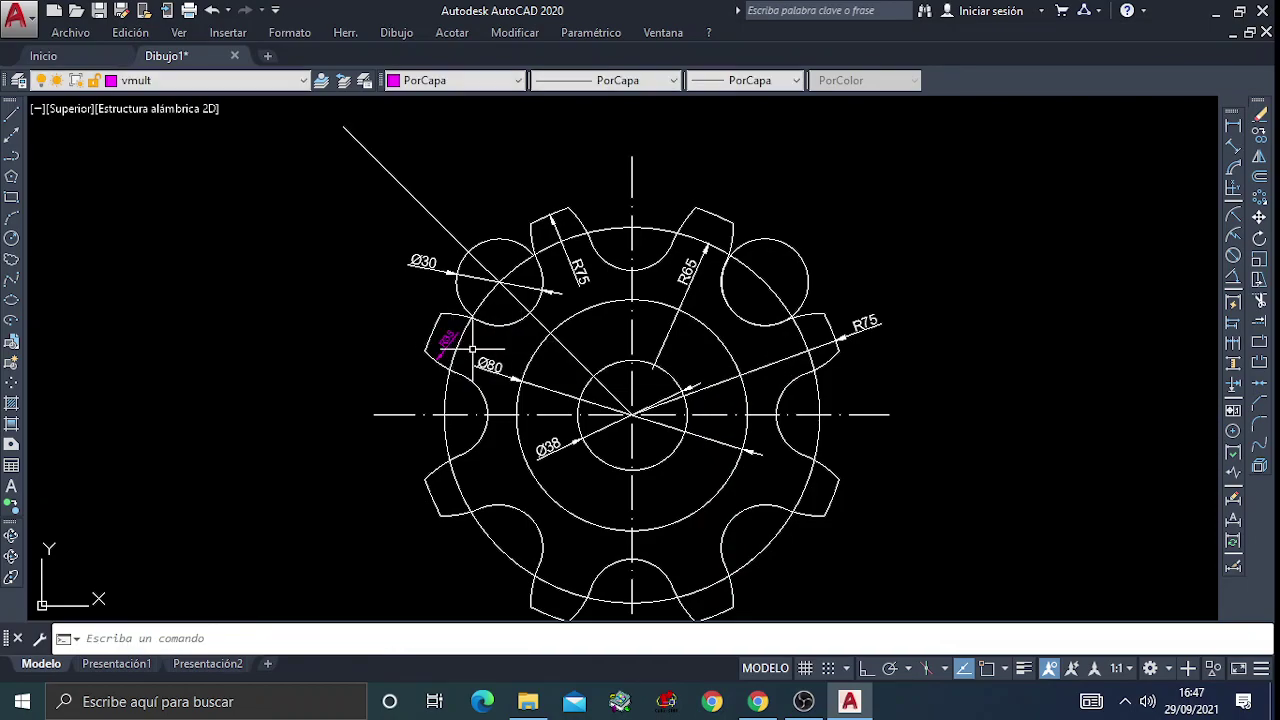
pyautogui.click(447, 341)
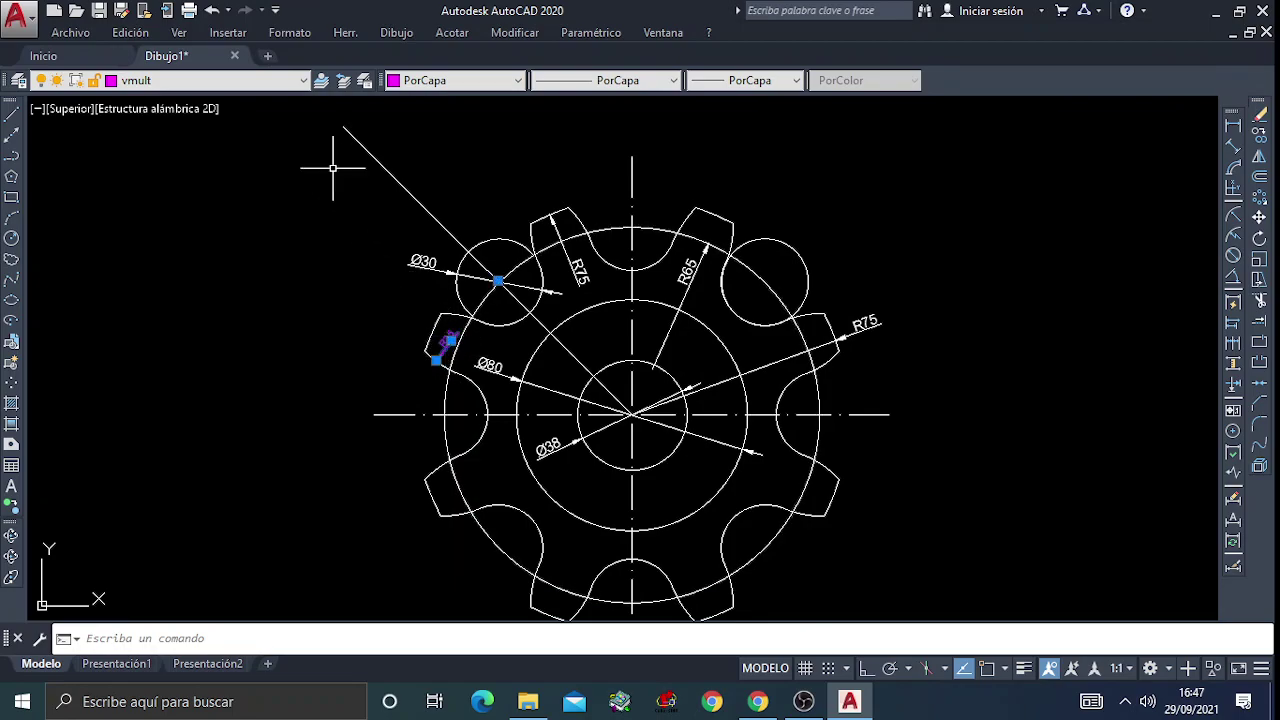
# Move the radius dimension to the cotas layer with its text placed on the dimension line
pyautogui.click(275, 86)
pyautogui.click(162, 128)
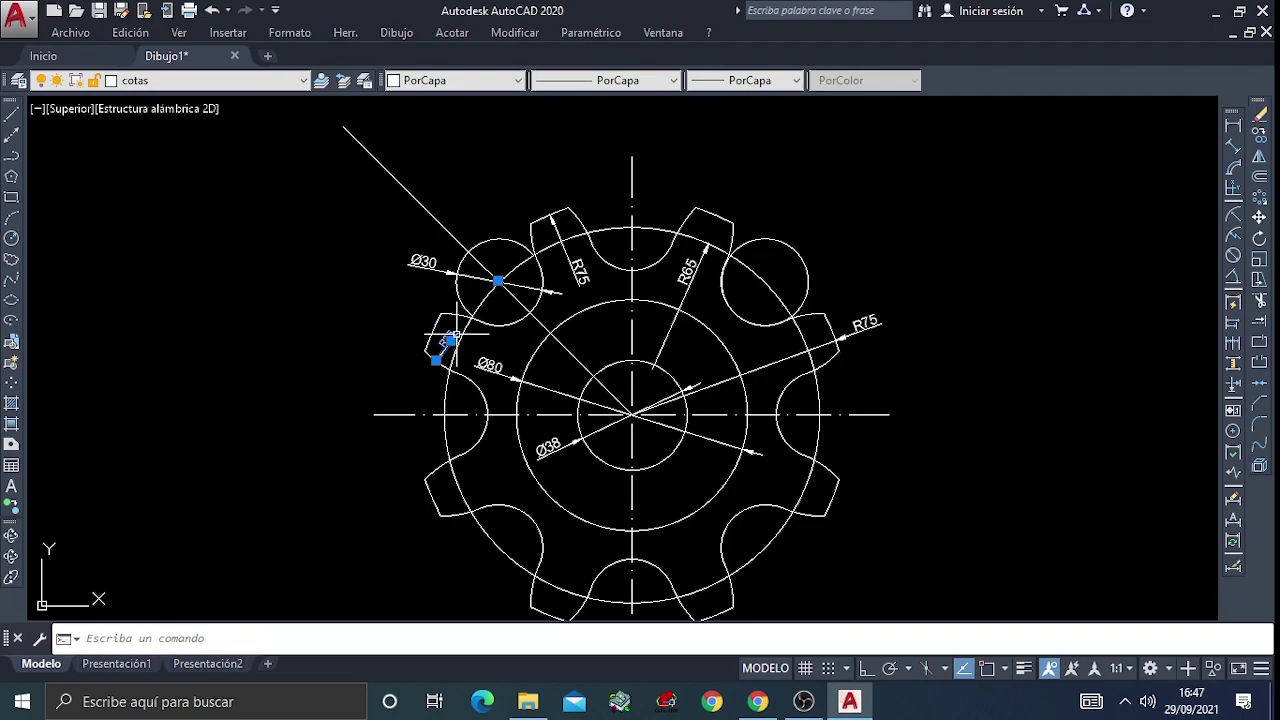
pyautogui.moveTo(451, 340)
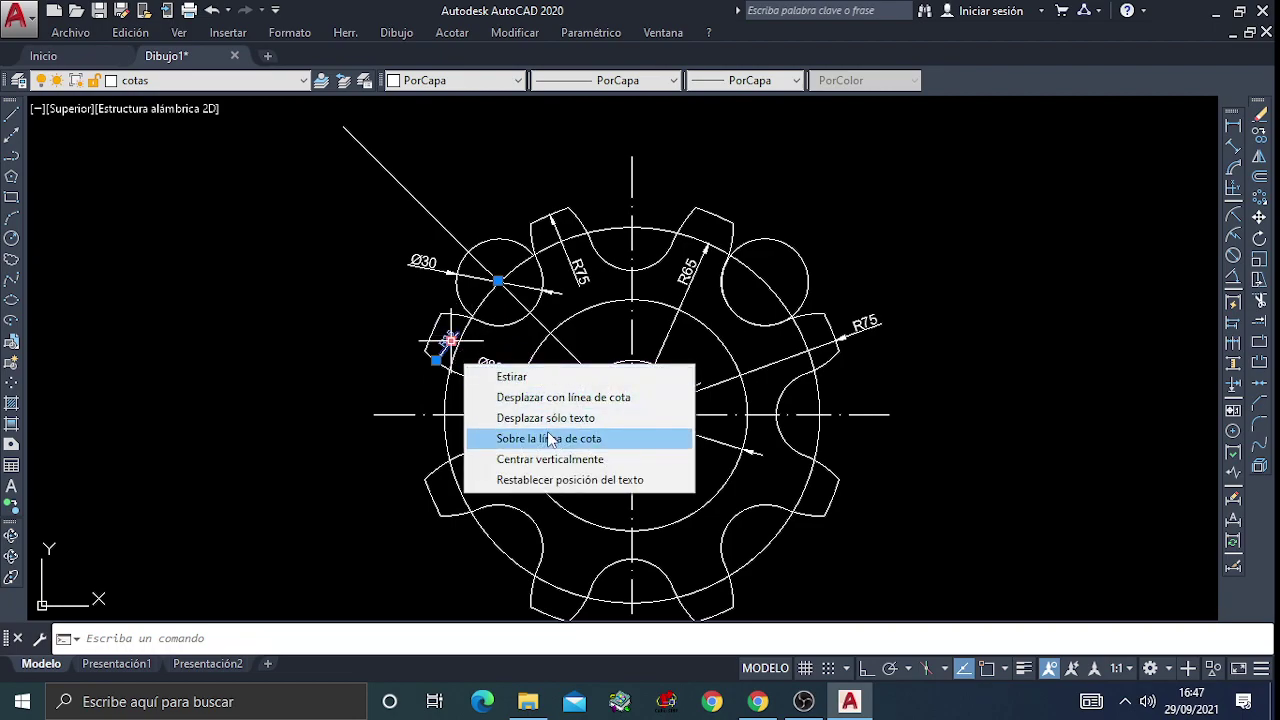
pyautogui.click(549, 438)
pyautogui.press('Escape')
pyautogui.click(452, 340)
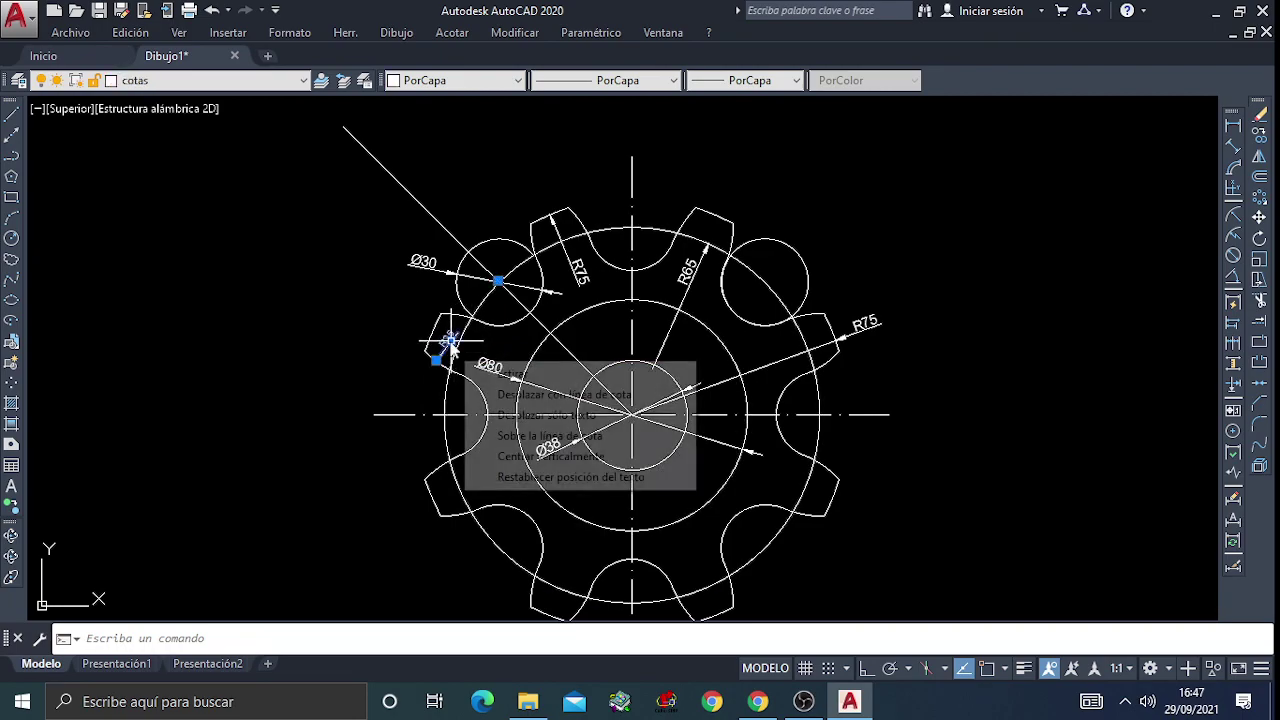
pyautogui.rightClick(450, 345)
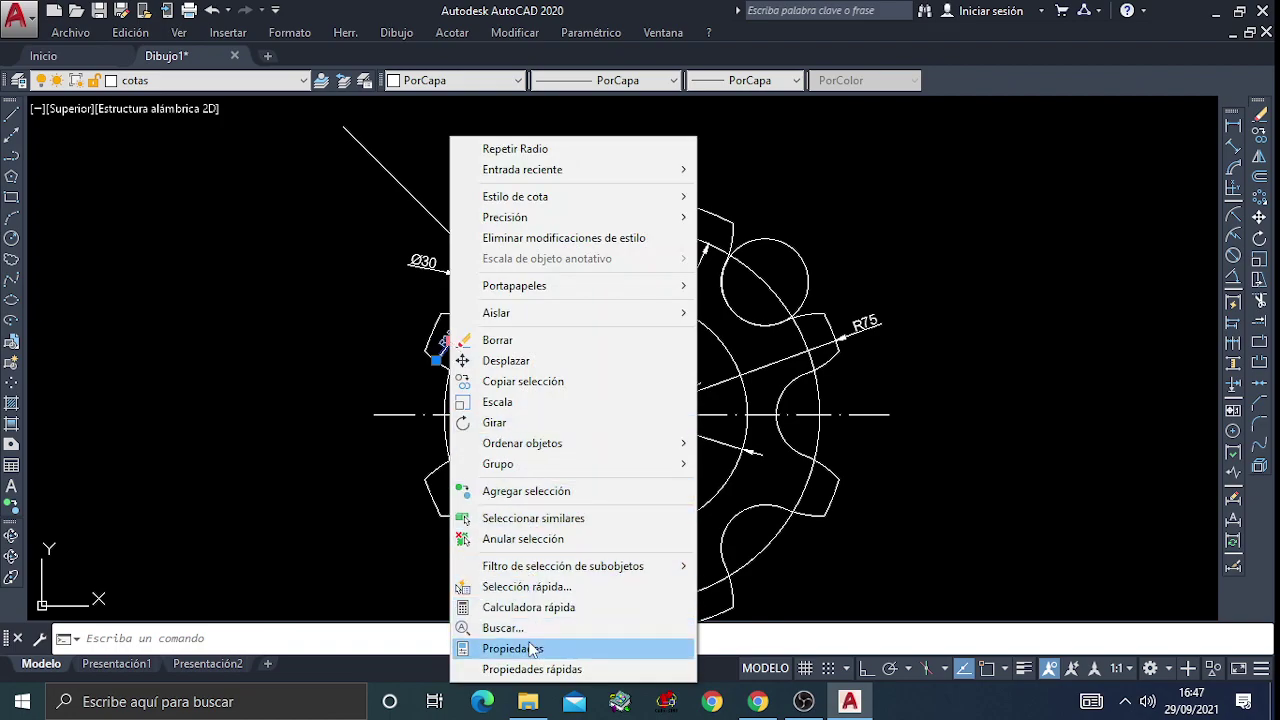
pyautogui.click(531, 648)
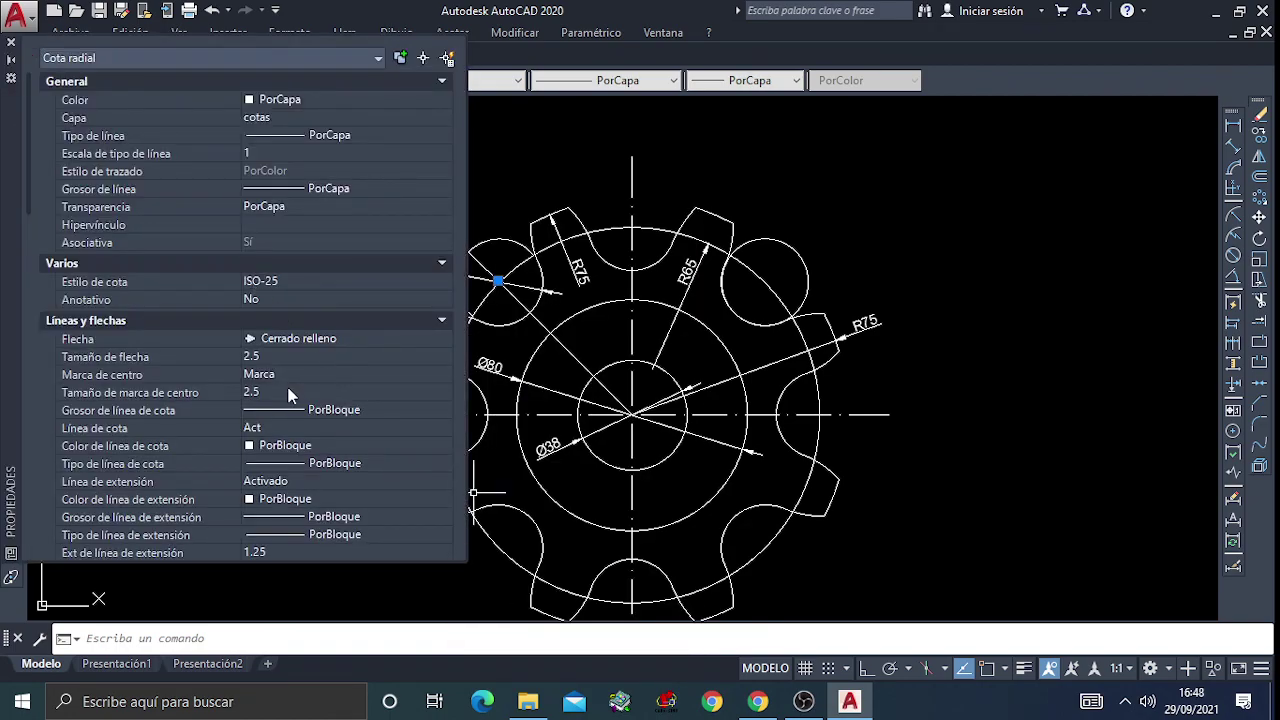
# Set the dimension's arrow size to 3 and text height to 3.5 in Properties
pyautogui.click(278, 357)
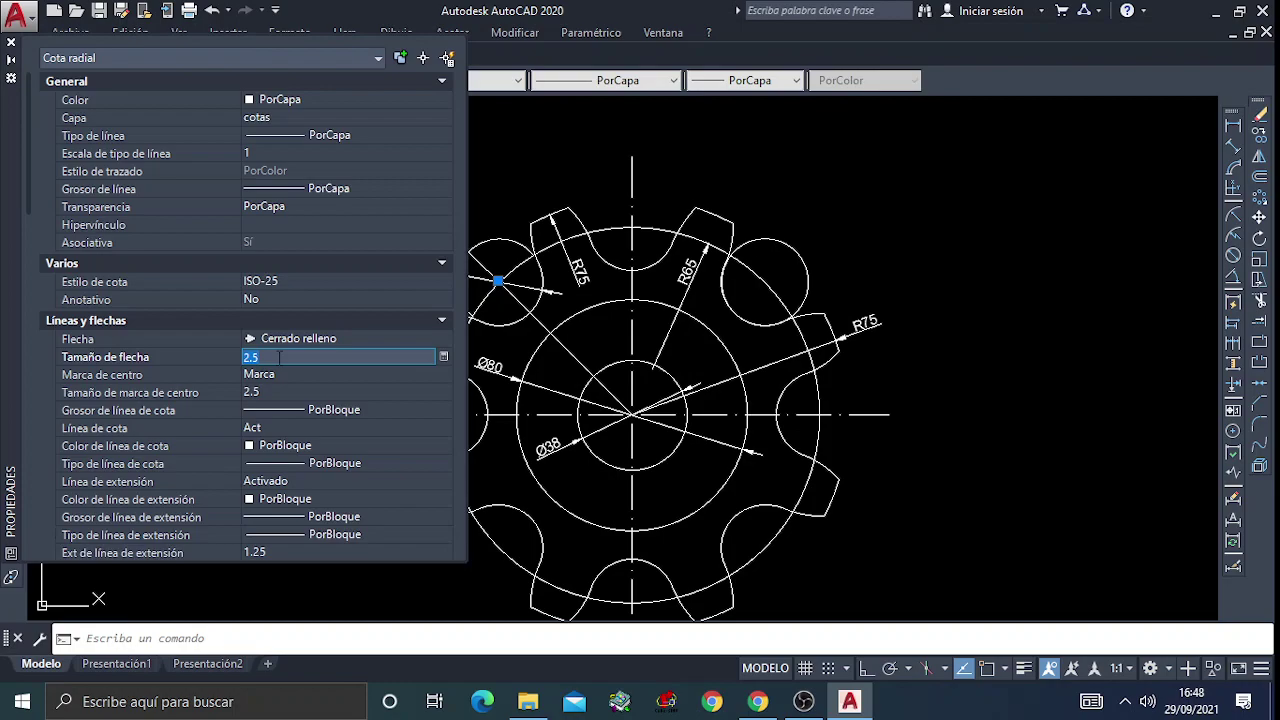
pyautogui.write('3')
pyautogui.press('Return')
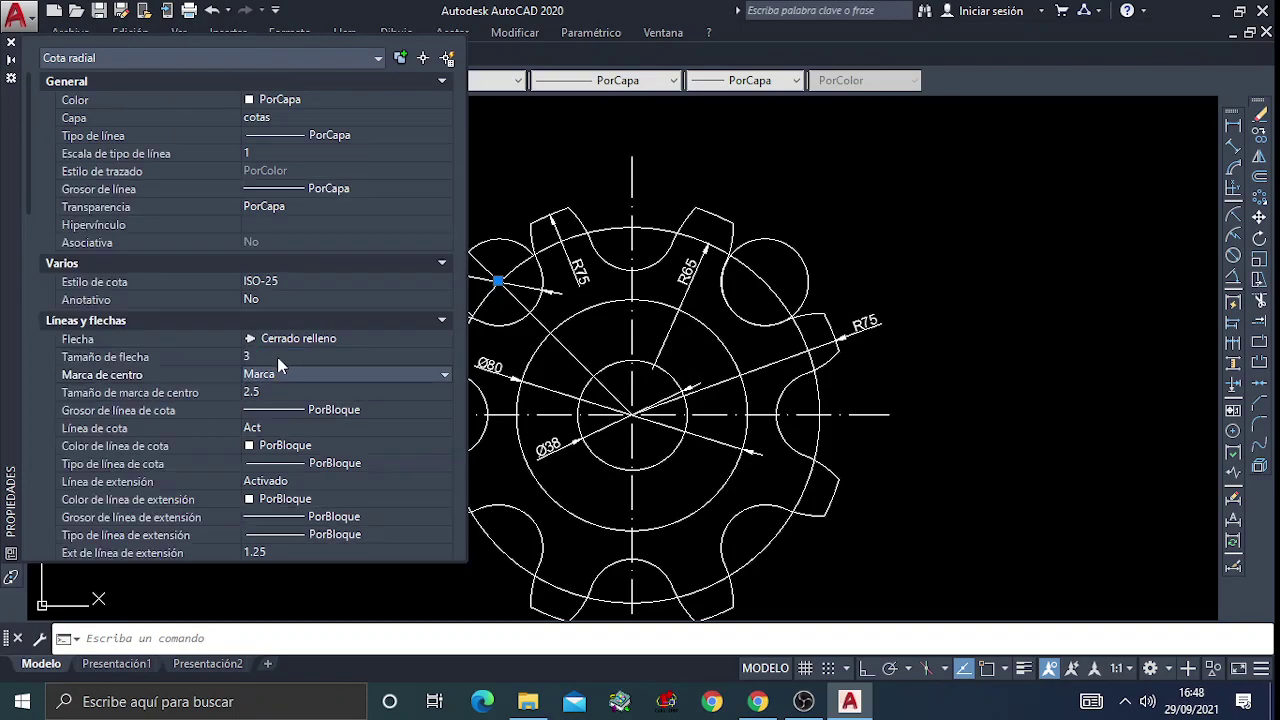
pyautogui.scroll(-5, 264, 416)
pyautogui.scroll(-3, 270, 424)
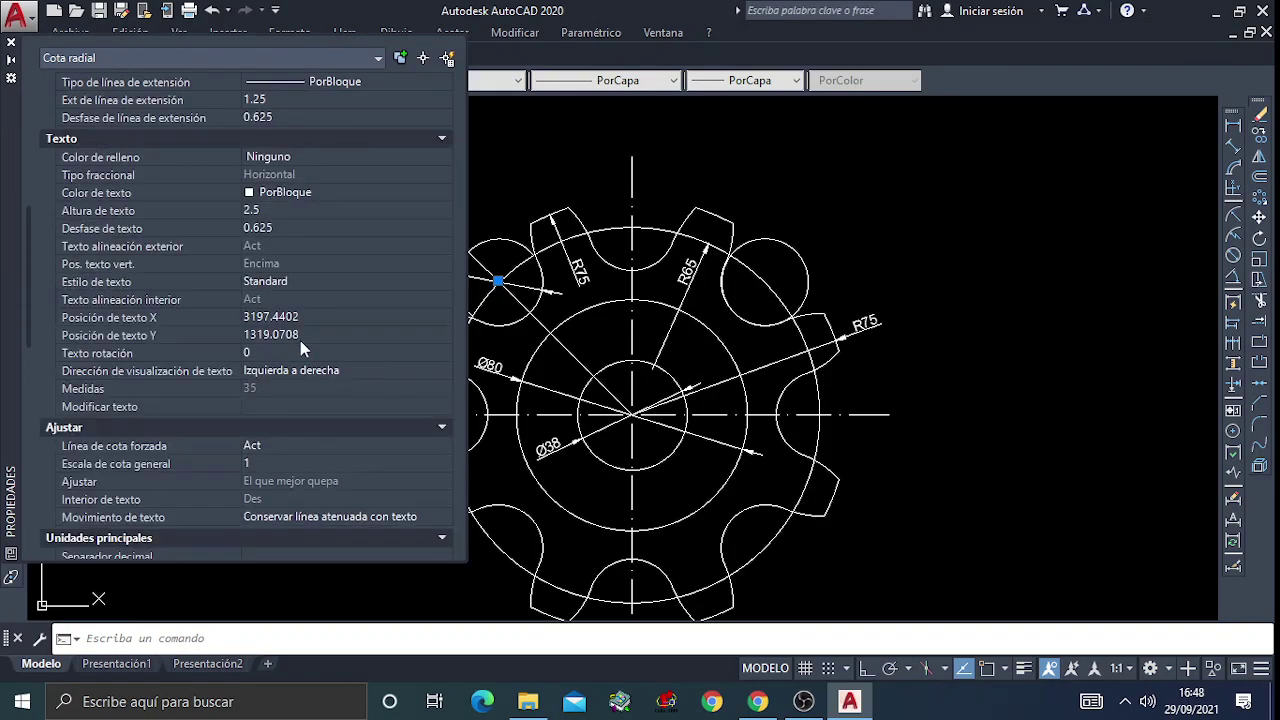
pyautogui.click(268, 210)
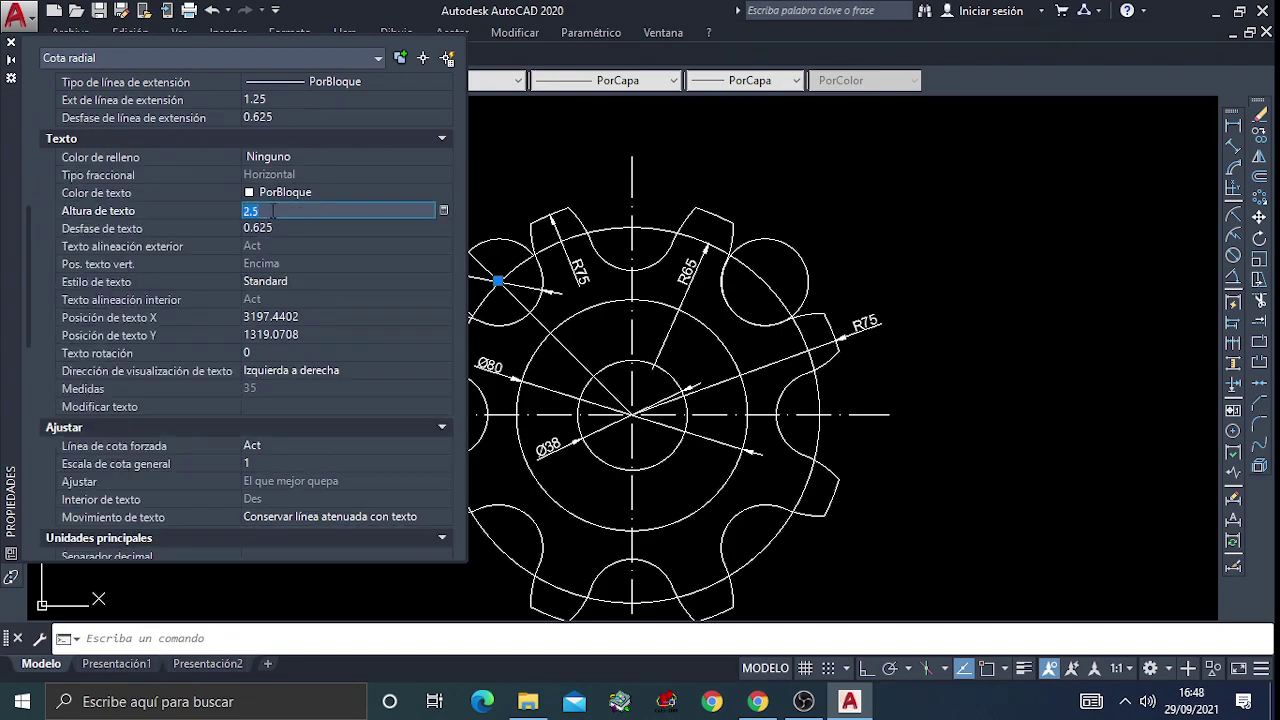
pyautogui.write('3.5')
pyautogui.press('Tab')
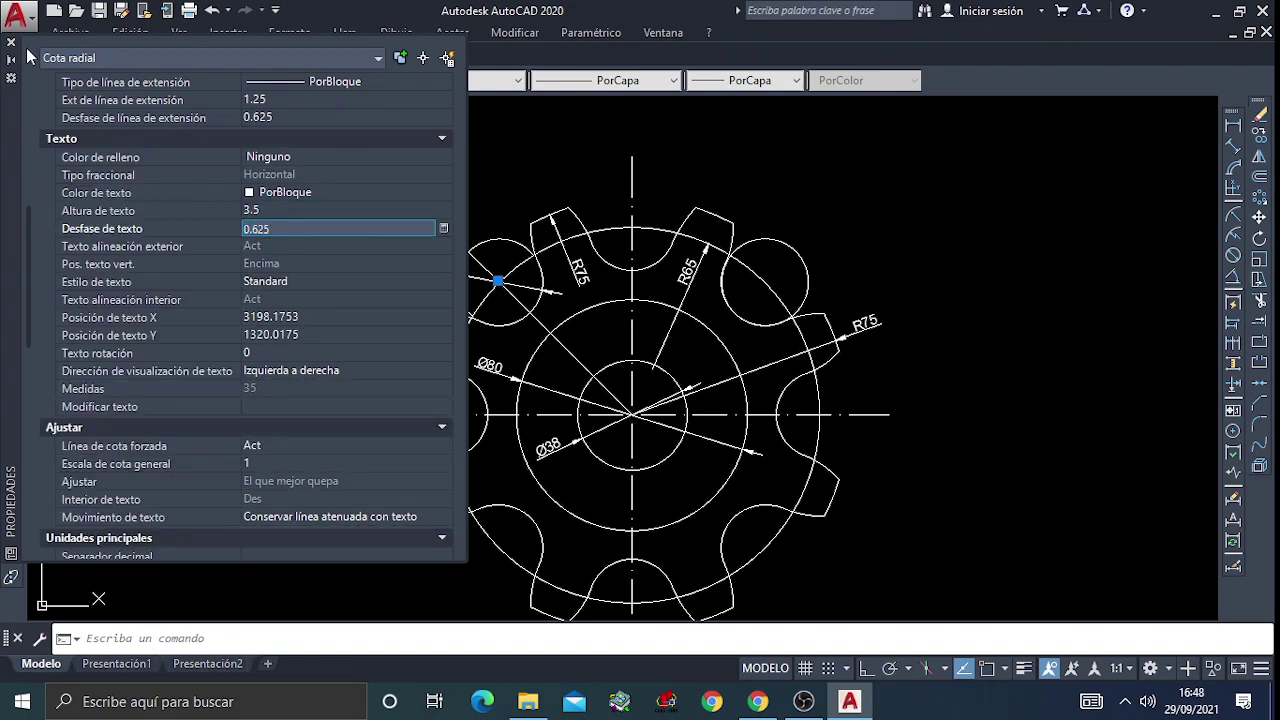
pyautogui.click(12, 46)
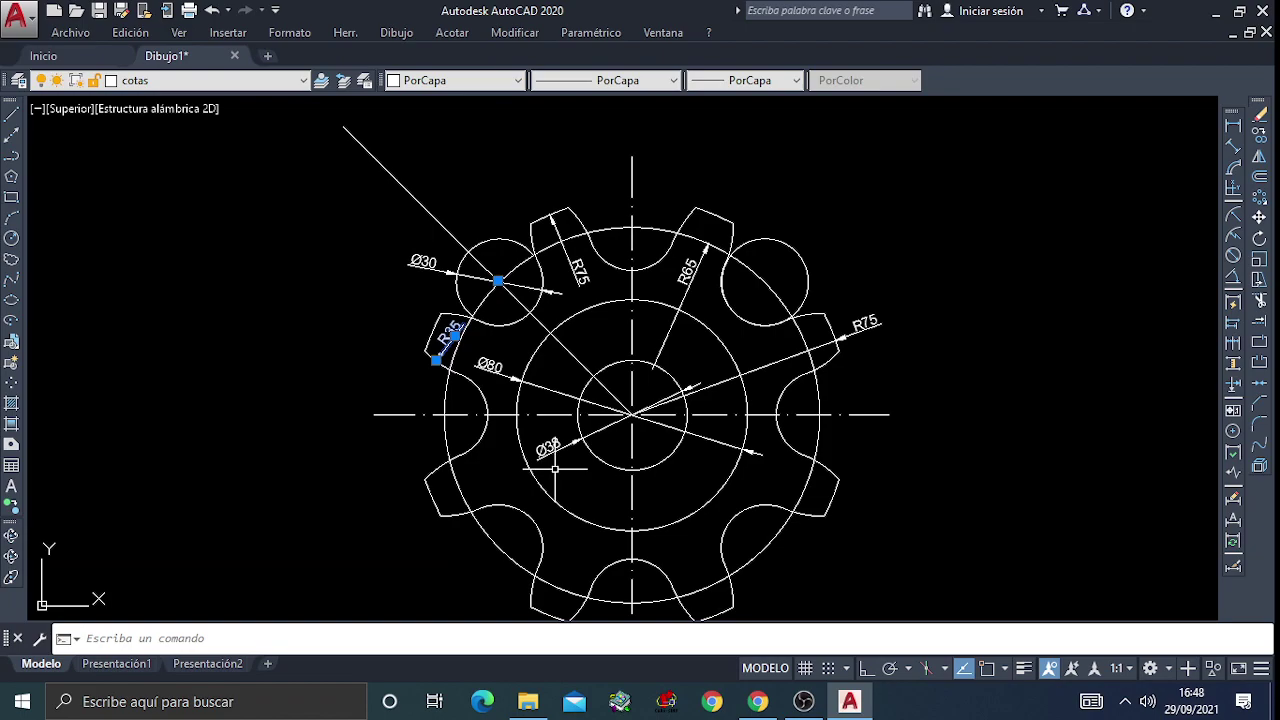
# Return to the Presentación1 layout with lineweight display turned back on
pyautogui.click(116, 664)
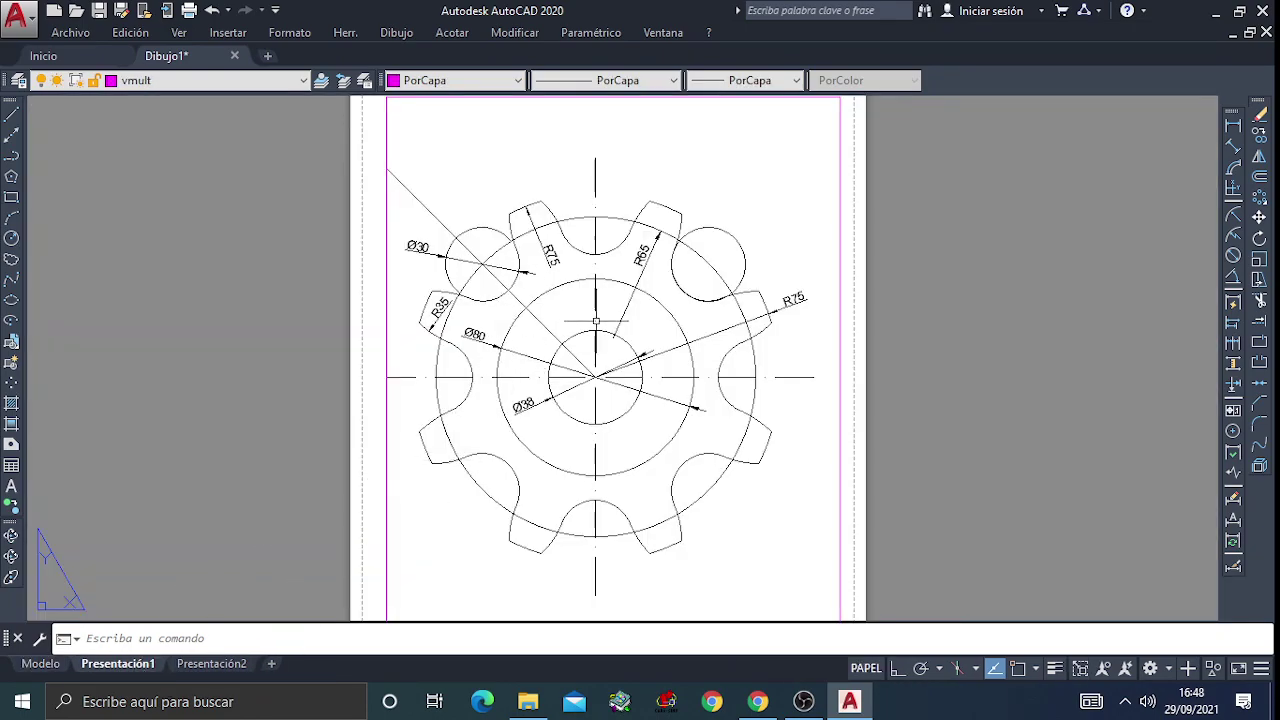
pyautogui.click(1056, 669)
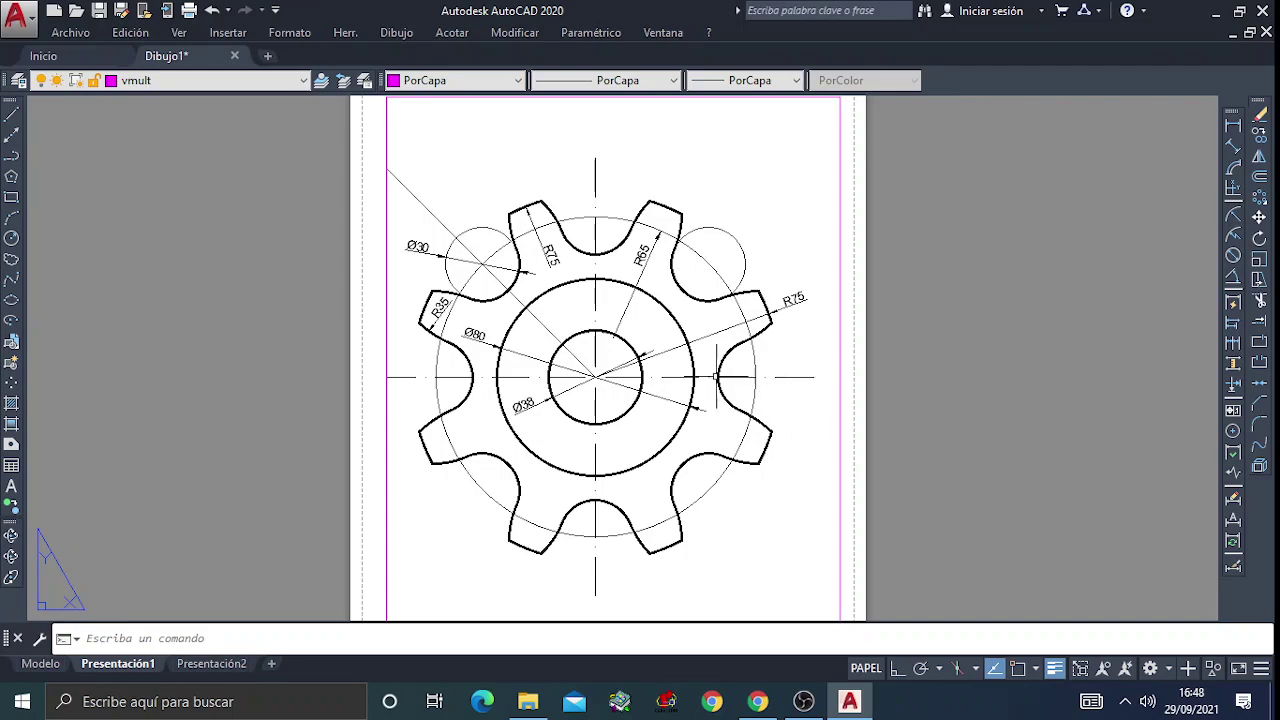
# Create a new drawing from the acadiso template with the grid hidden
pyautogui.click(70, 32)
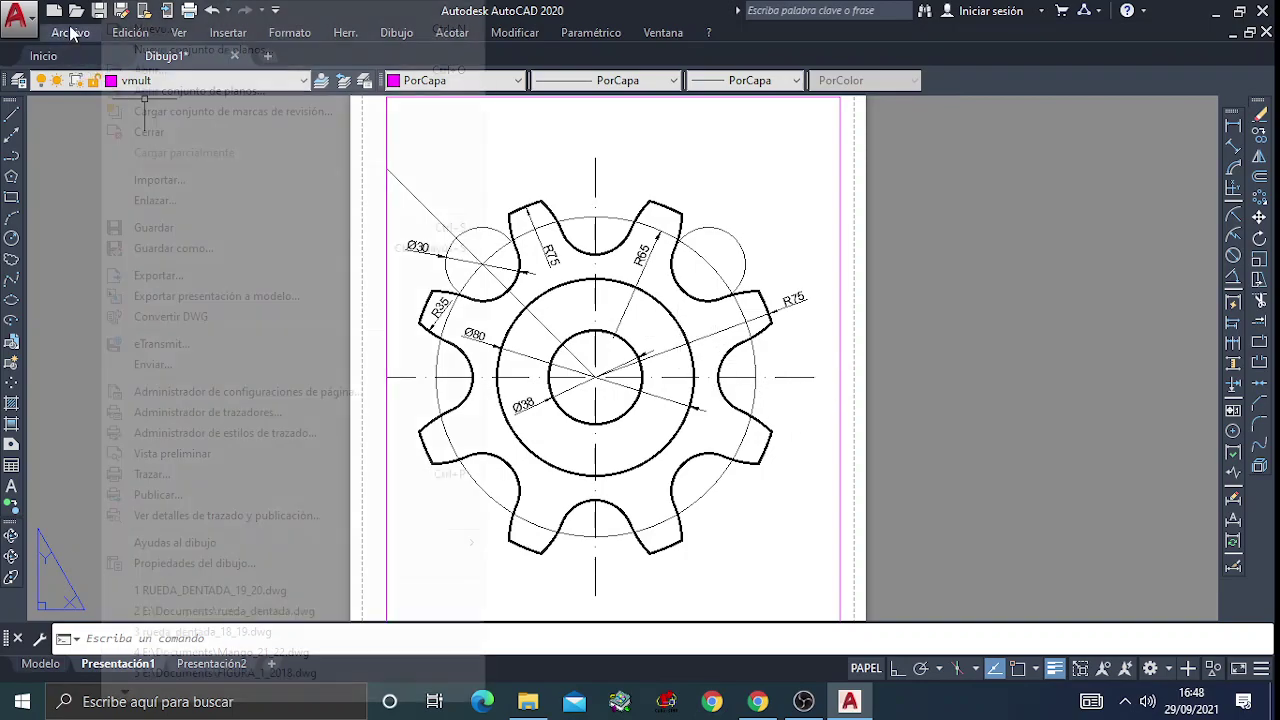
pyautogui.click(147, 37)
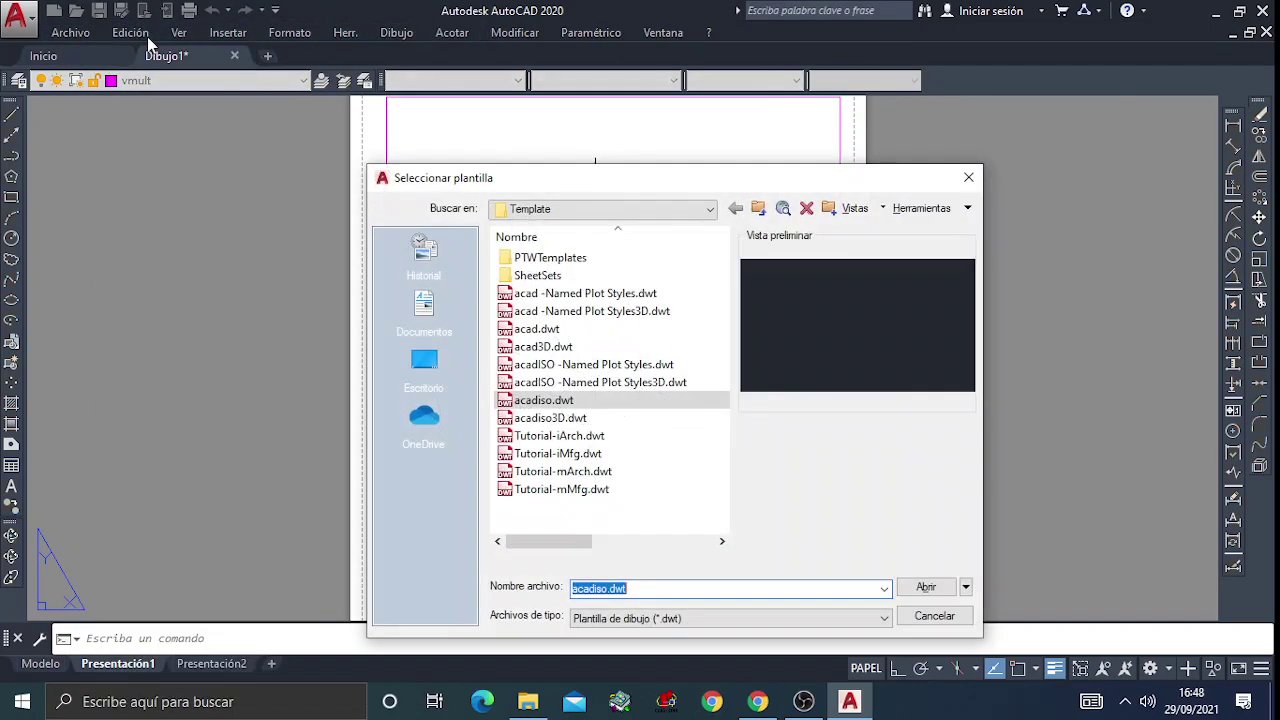
pyautogui.press('Return')
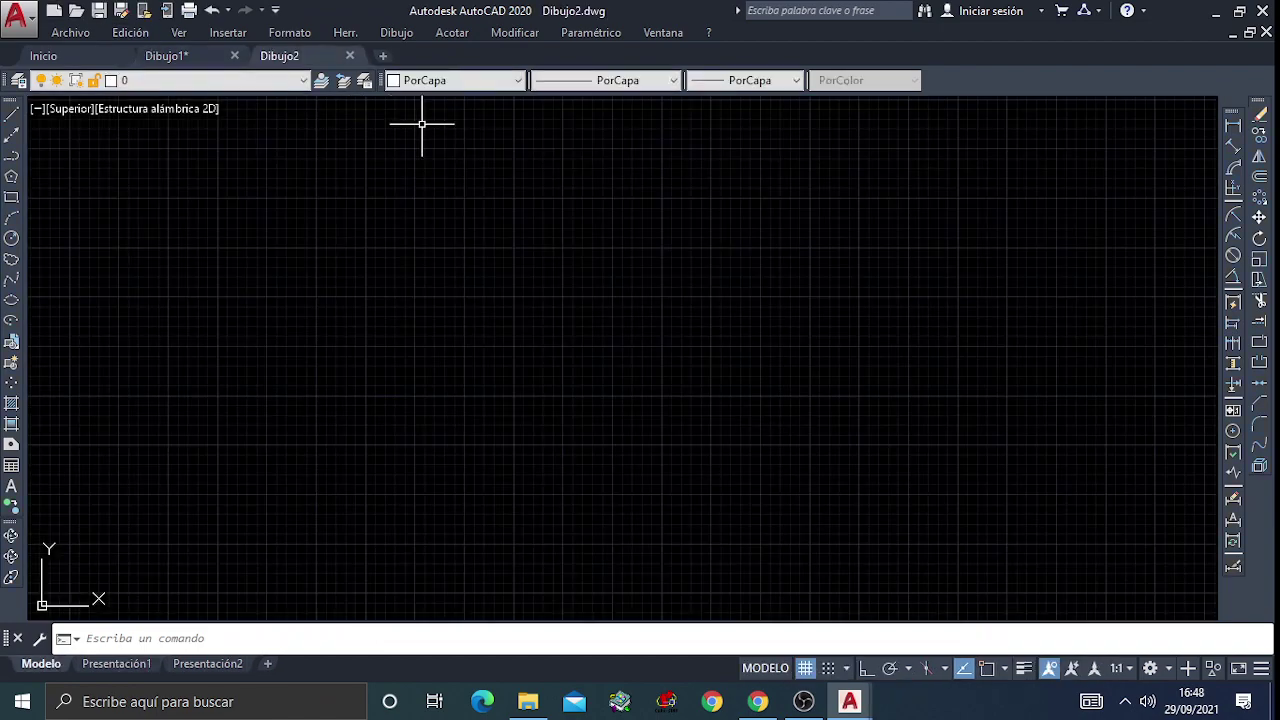
pyautogui.press('F7')
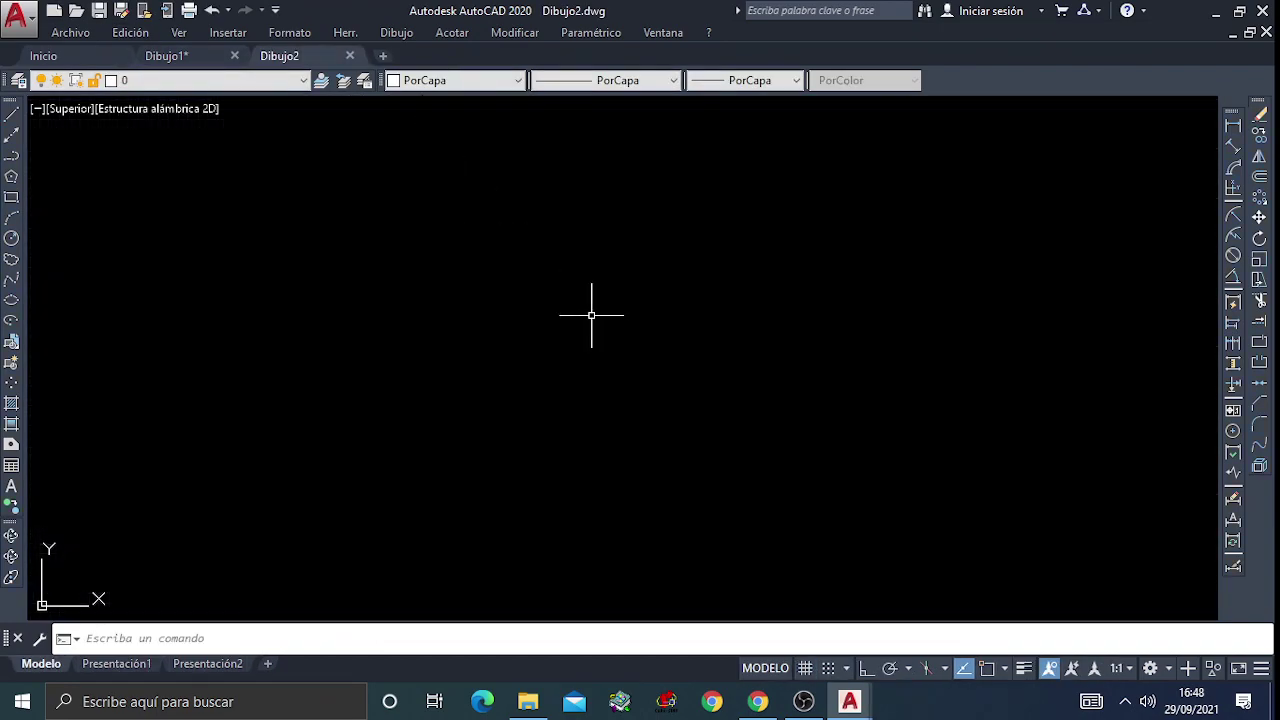
# With ortho on, draw a horizontal and a vertical line crossing as the centre axes
pyautogui.click(12, 117)
pyautogui.press('F8')
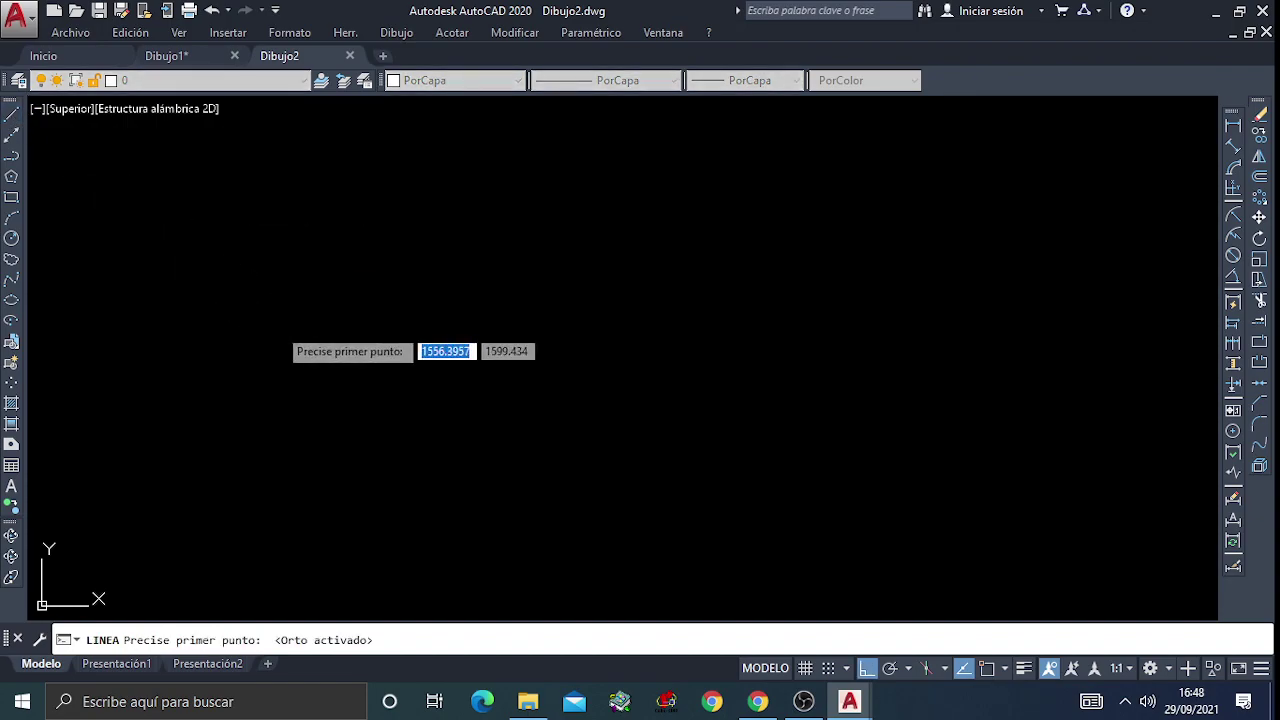
pyautogui.click(403, 381)
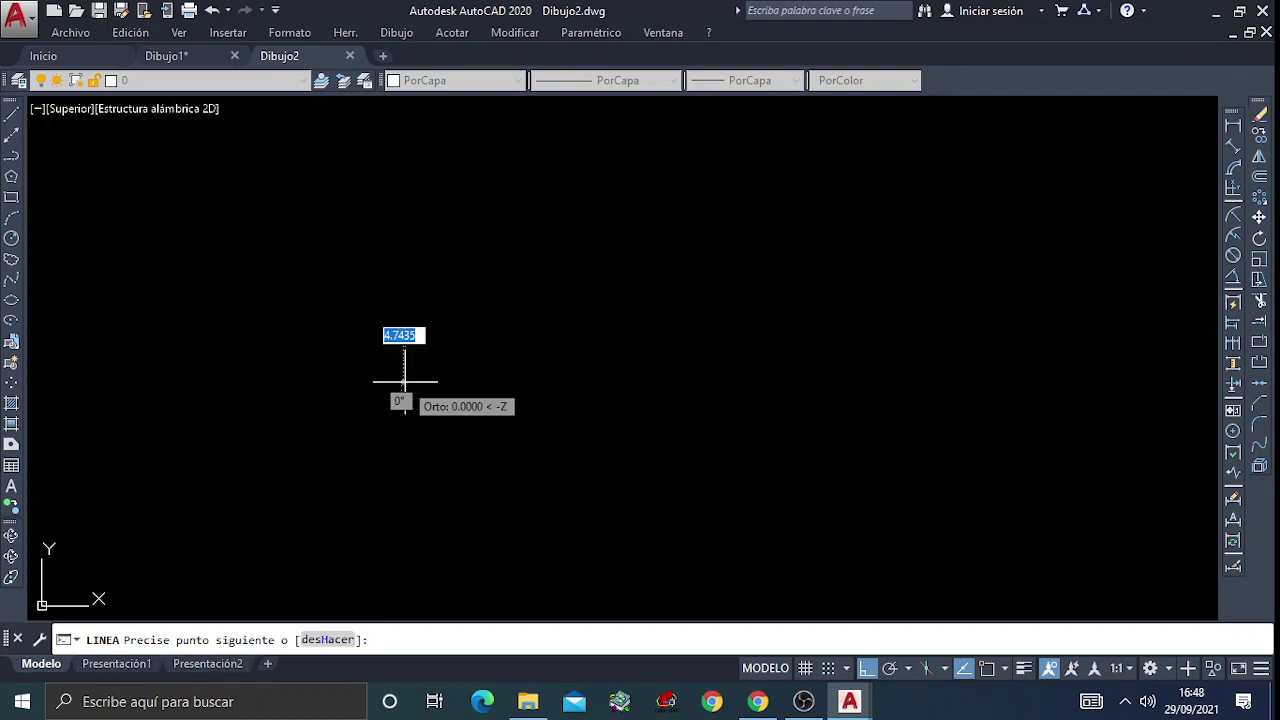
pyautogui.click(747, 381)
pyautogui.press('Return')
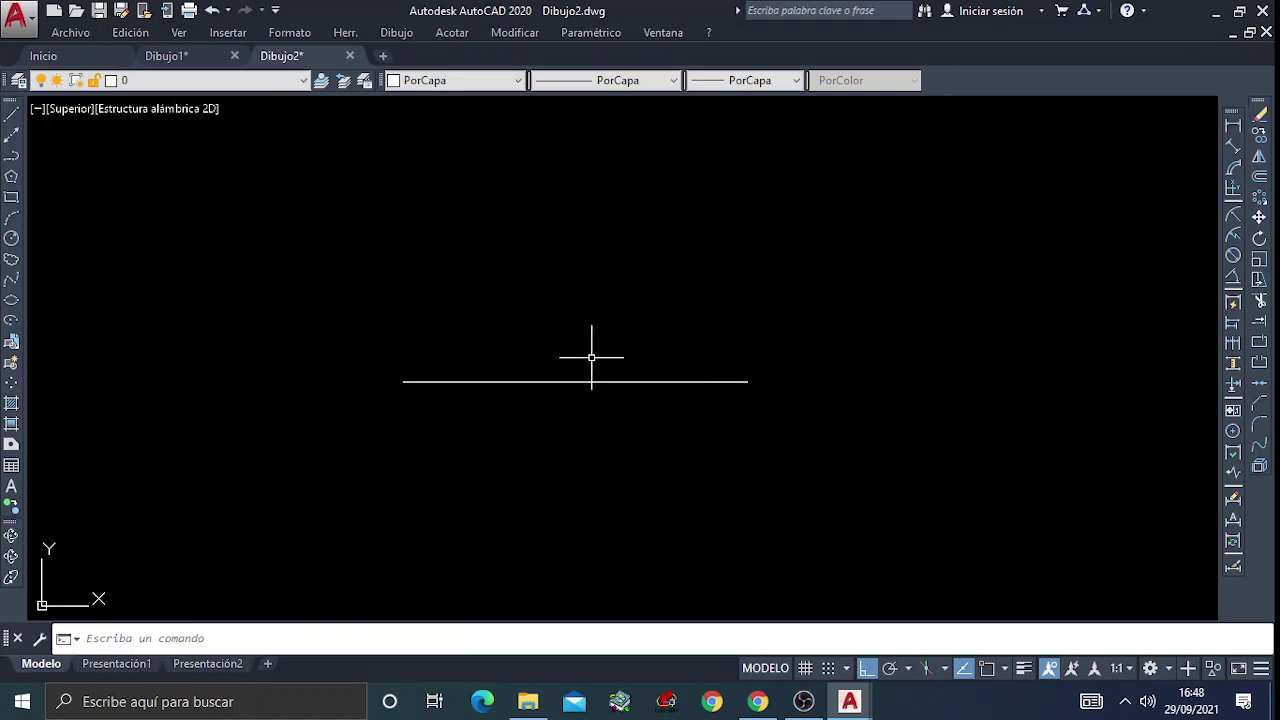
pyautogui.click(12, 116)
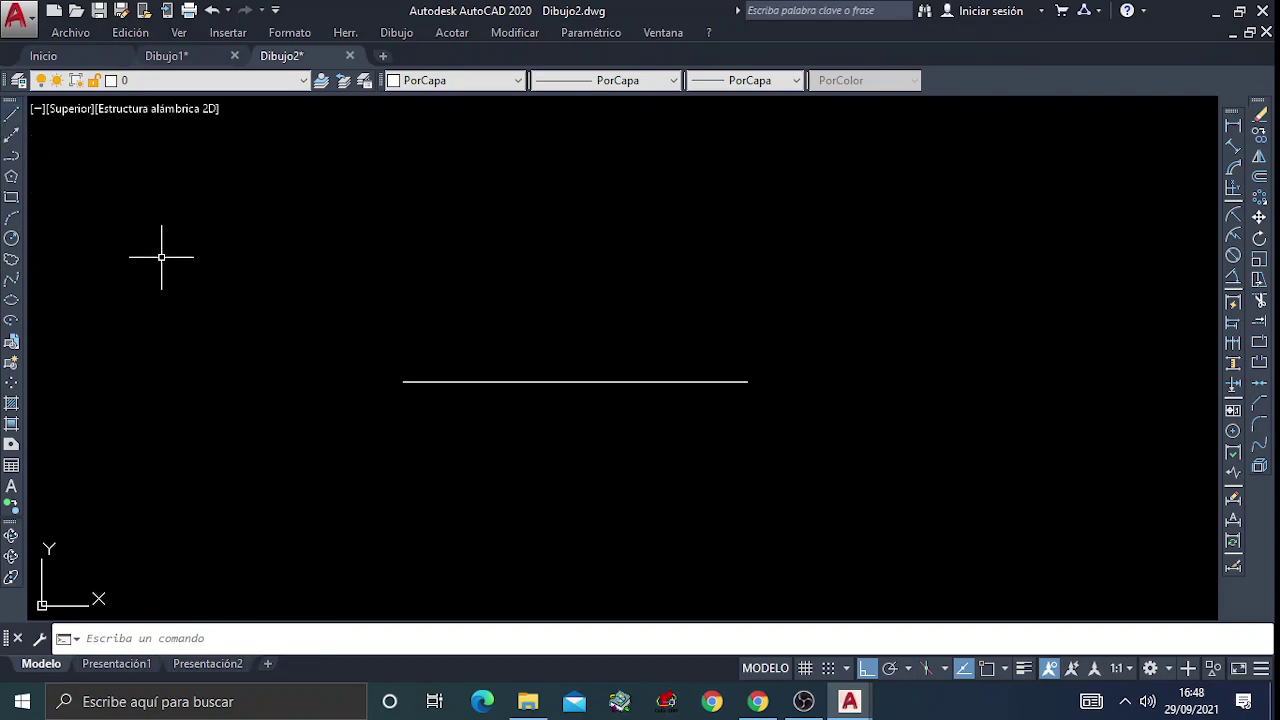
pyautogui.click(550, 226)
pyautogui.click(550, 546)
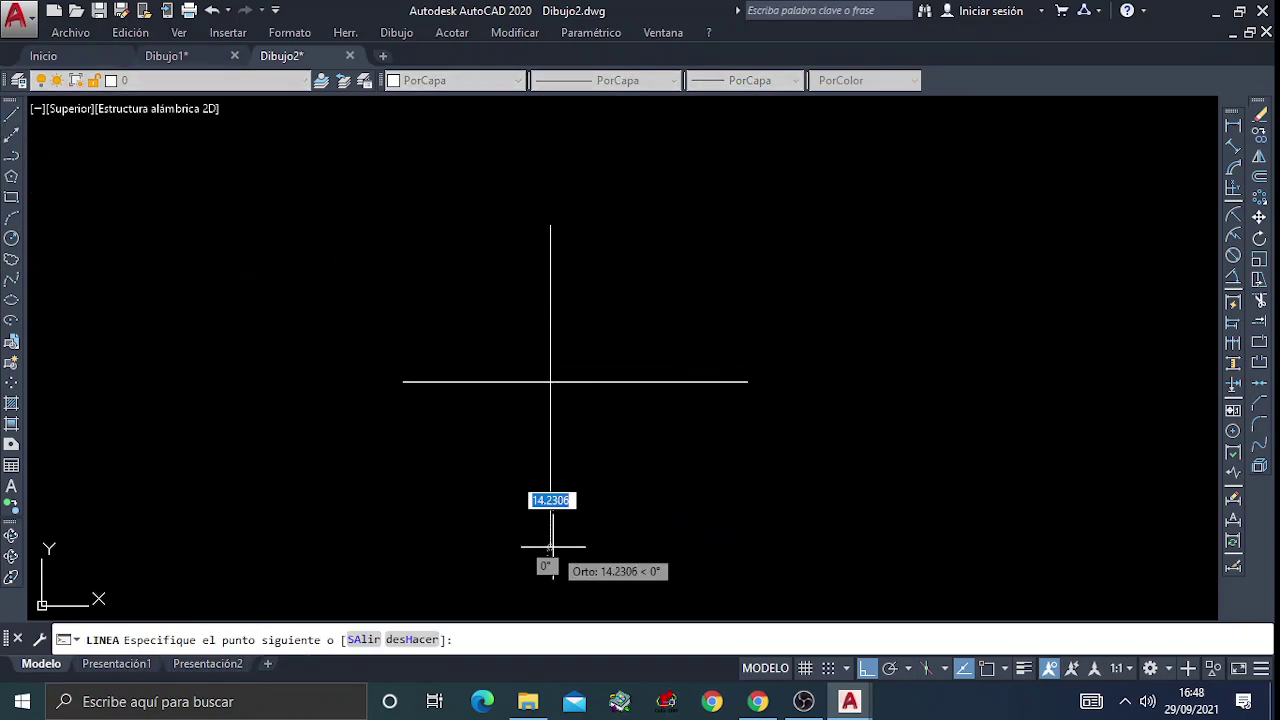
pyautogui.press('Return')
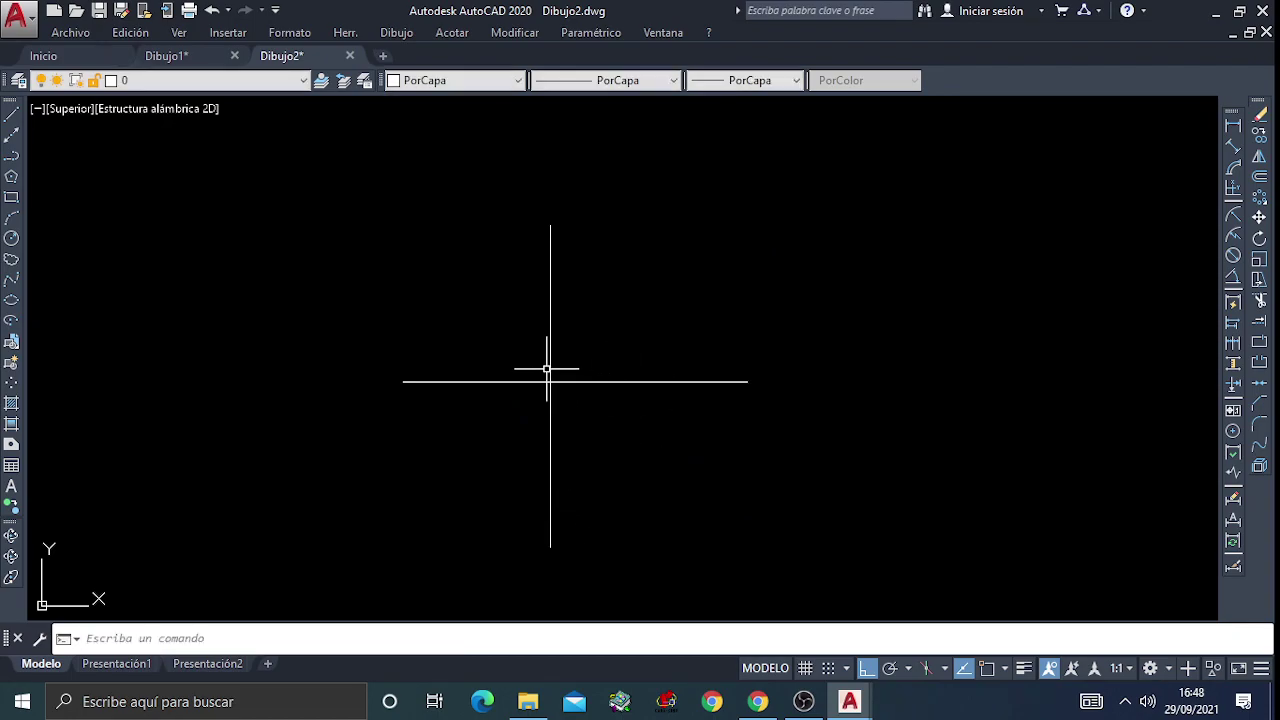
pyautogui.scroll(2, 580, 368)
pyautogui.scroll(2, 574, 363)
pyautogui.moveTo(517, 391); pyautogui.dragTo(595, 356, button='middle')
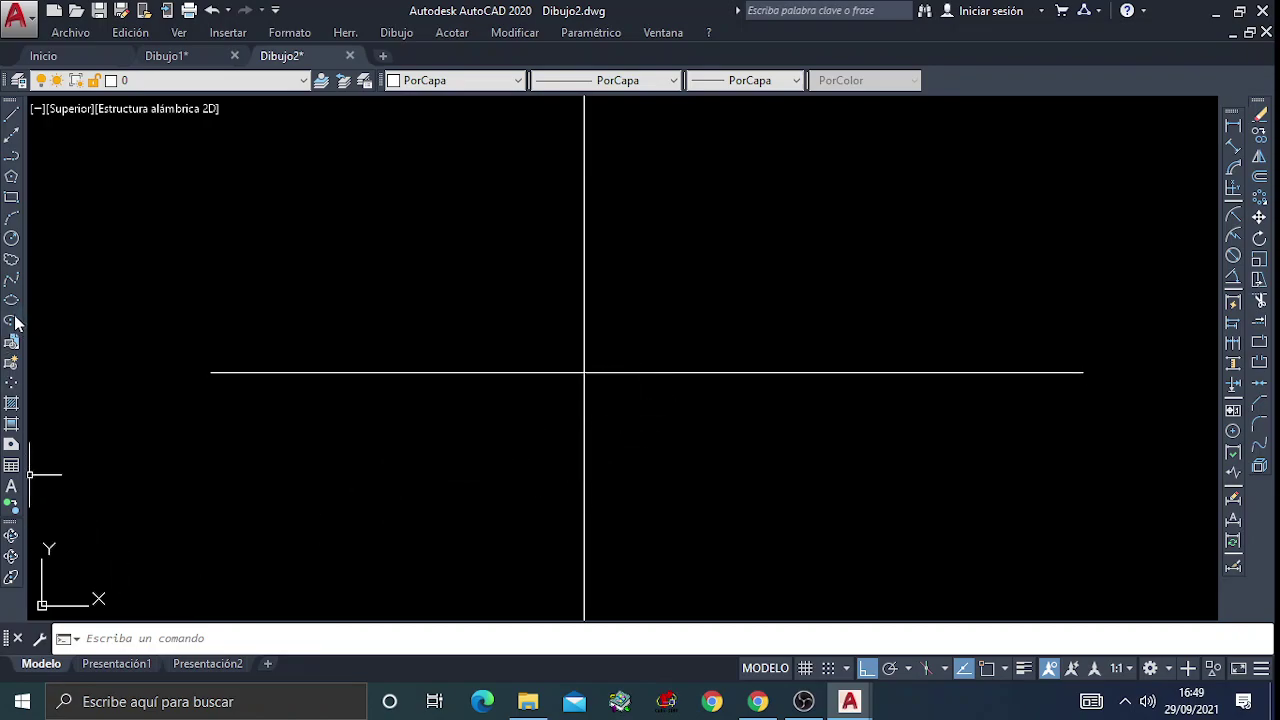
# With object snap on, draw a 38-diameter circle at the axes intersection
pyautogui.click(12, 239)
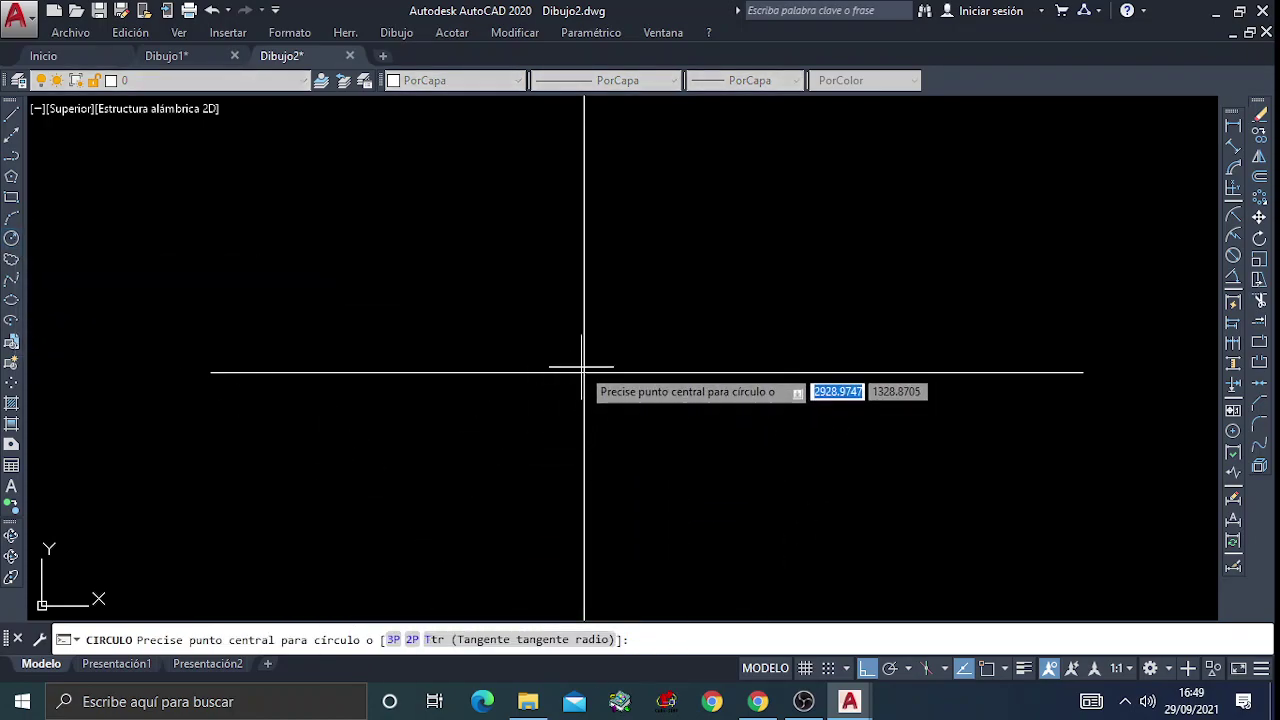
pyautogui.click(993, 669)
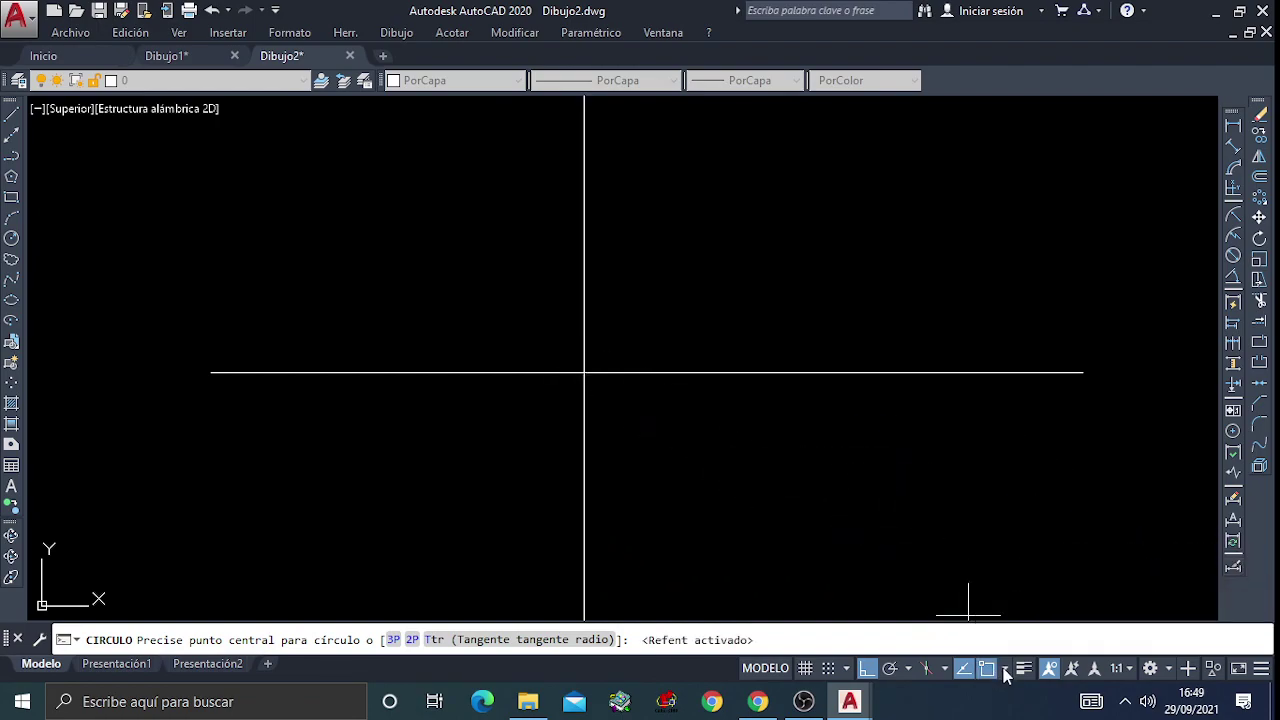
pyautogui.click(1005, 669)
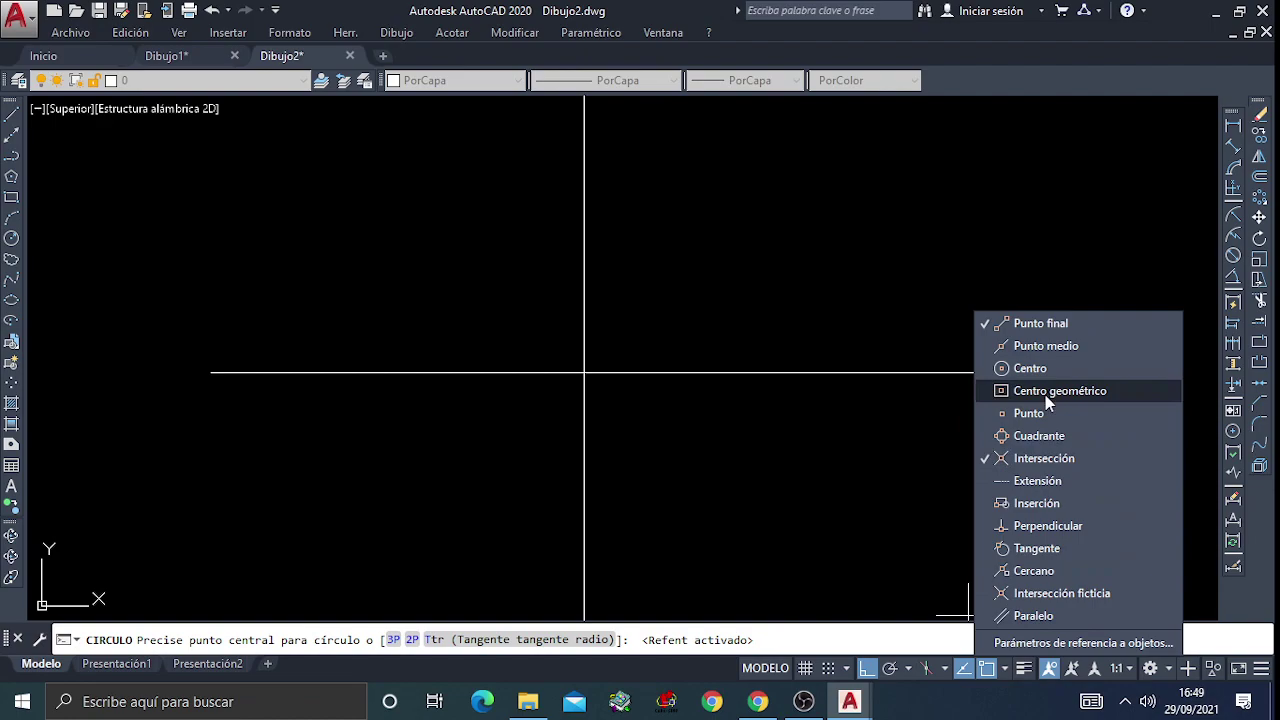
pyautogui.click(892, 442)
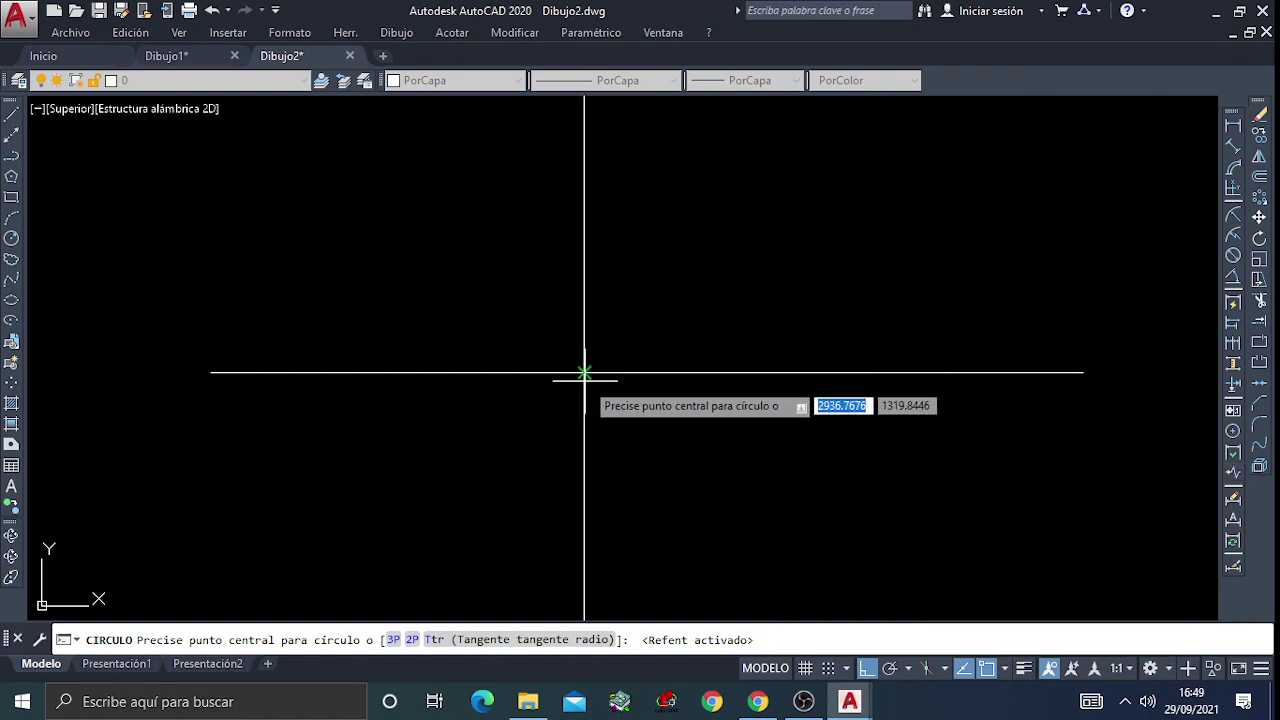
pyautogui.click(584, 373)
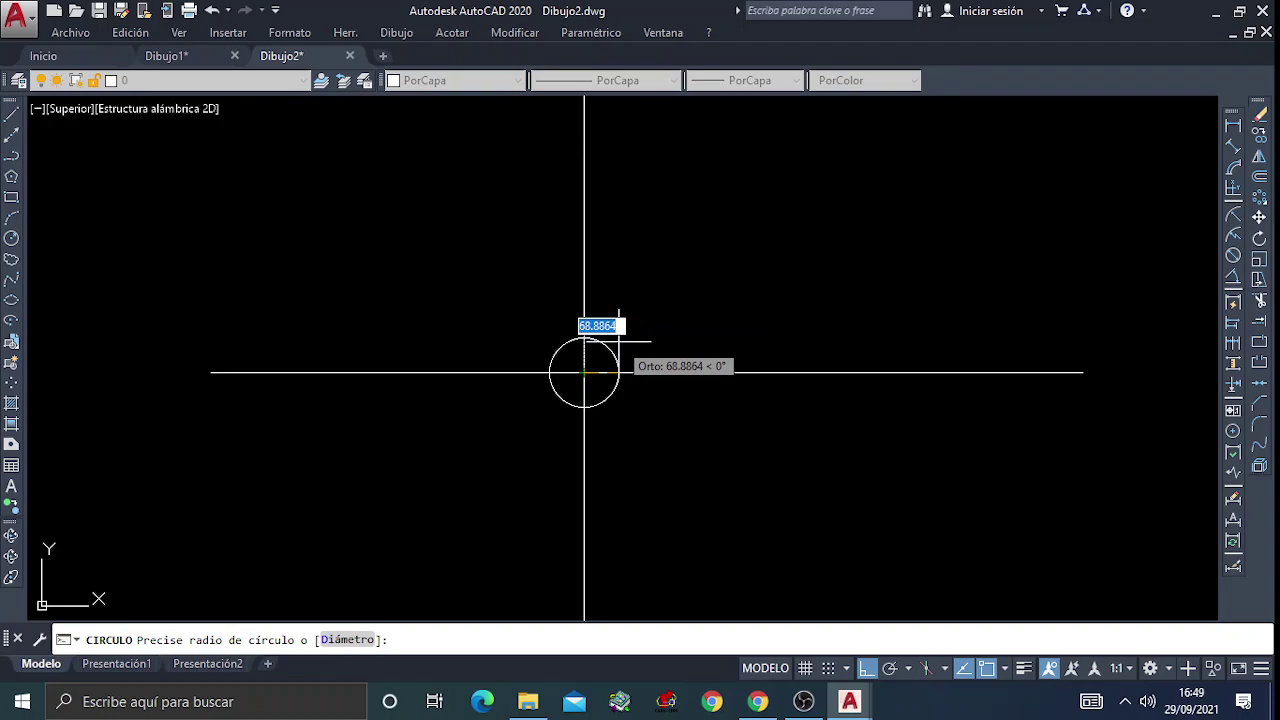
pyautogui.write('d')
pyautogui.press('Return')
pyautogui.write('38')
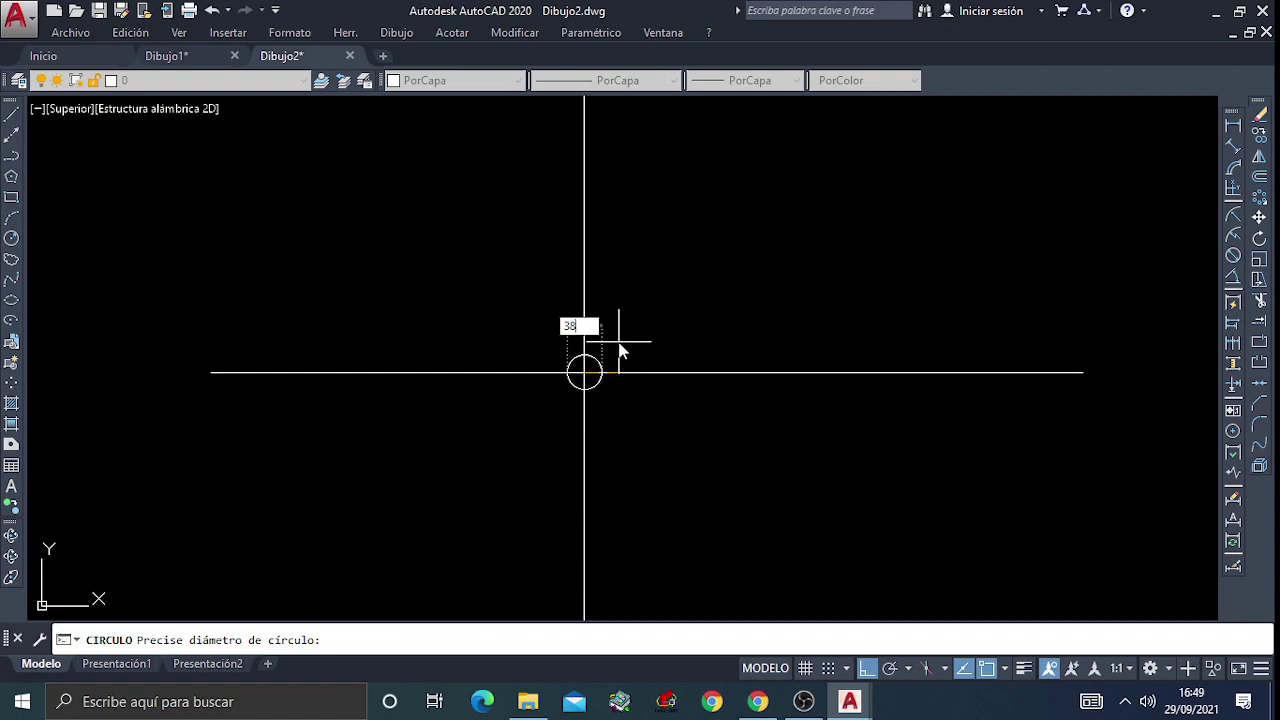
pyautogui.press('Return')
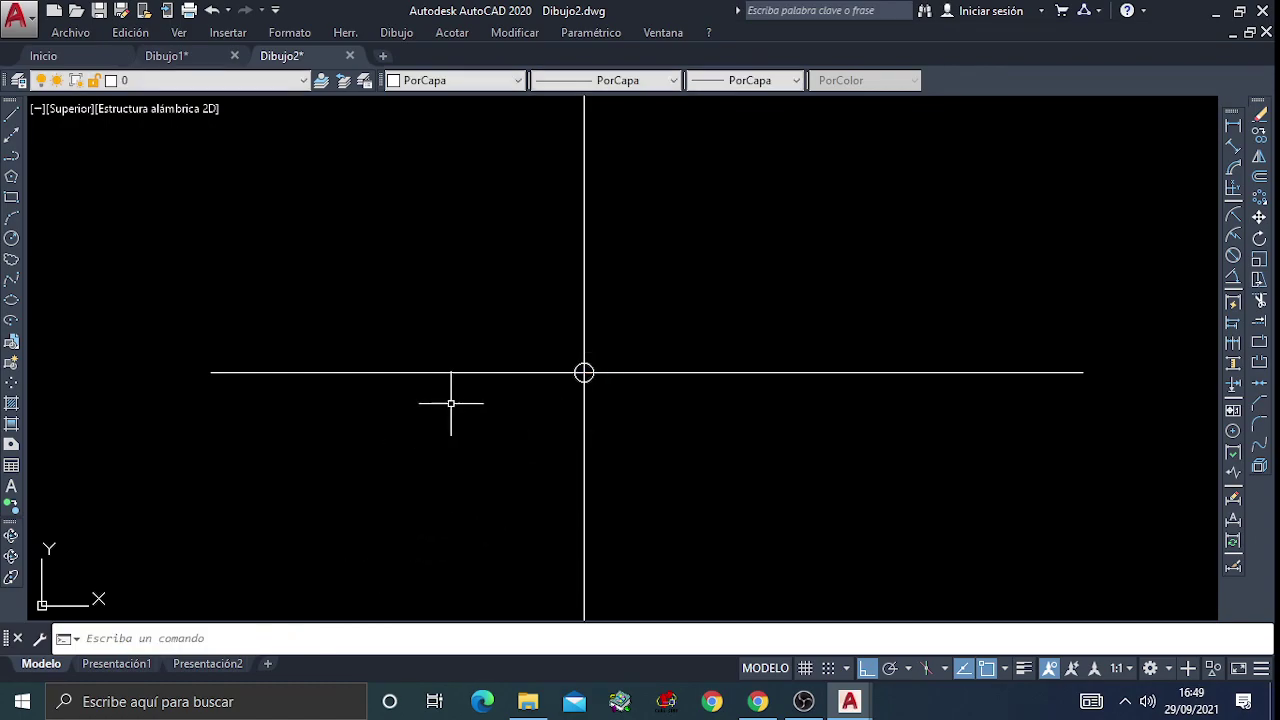
# Draw a concentric 80-diameter circle at the axes intersection
pyautogui.scroll(5, 600, 377)
pyautogui.scroll(2, 600, 377)
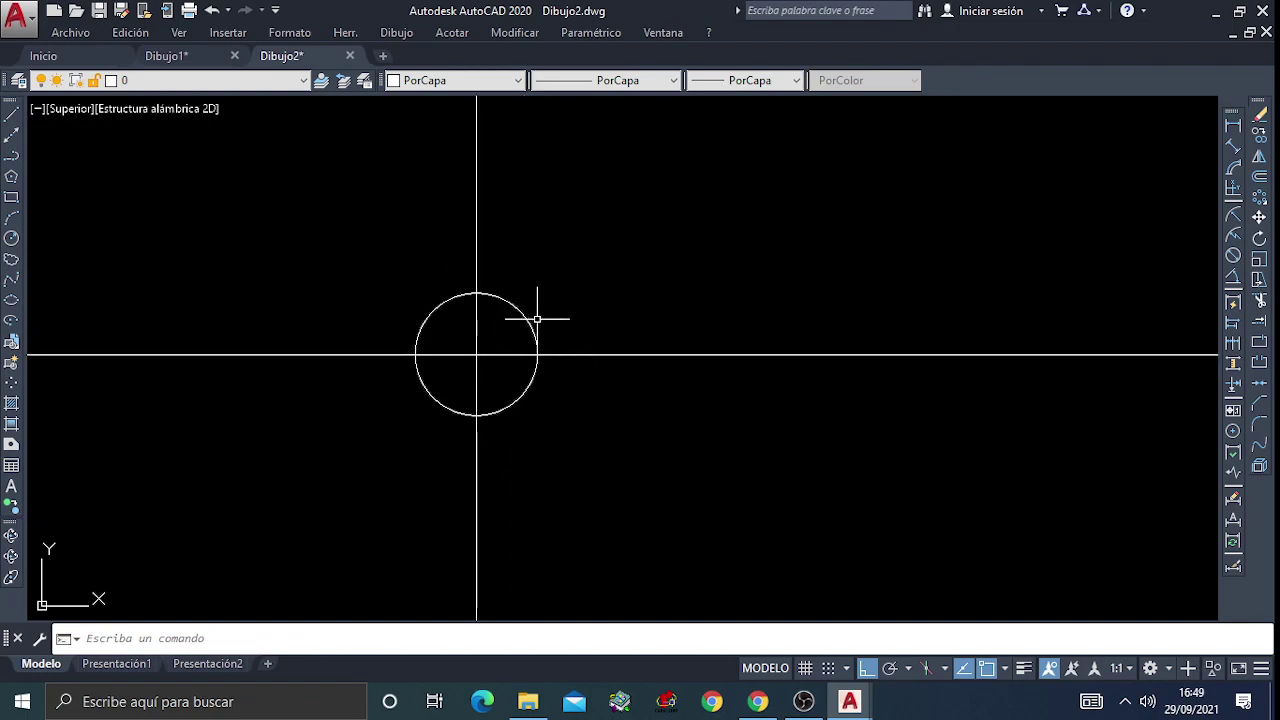
pyautogui.moveTo(540, 326); pyautogui.dragTo(661, 305, button='middle')
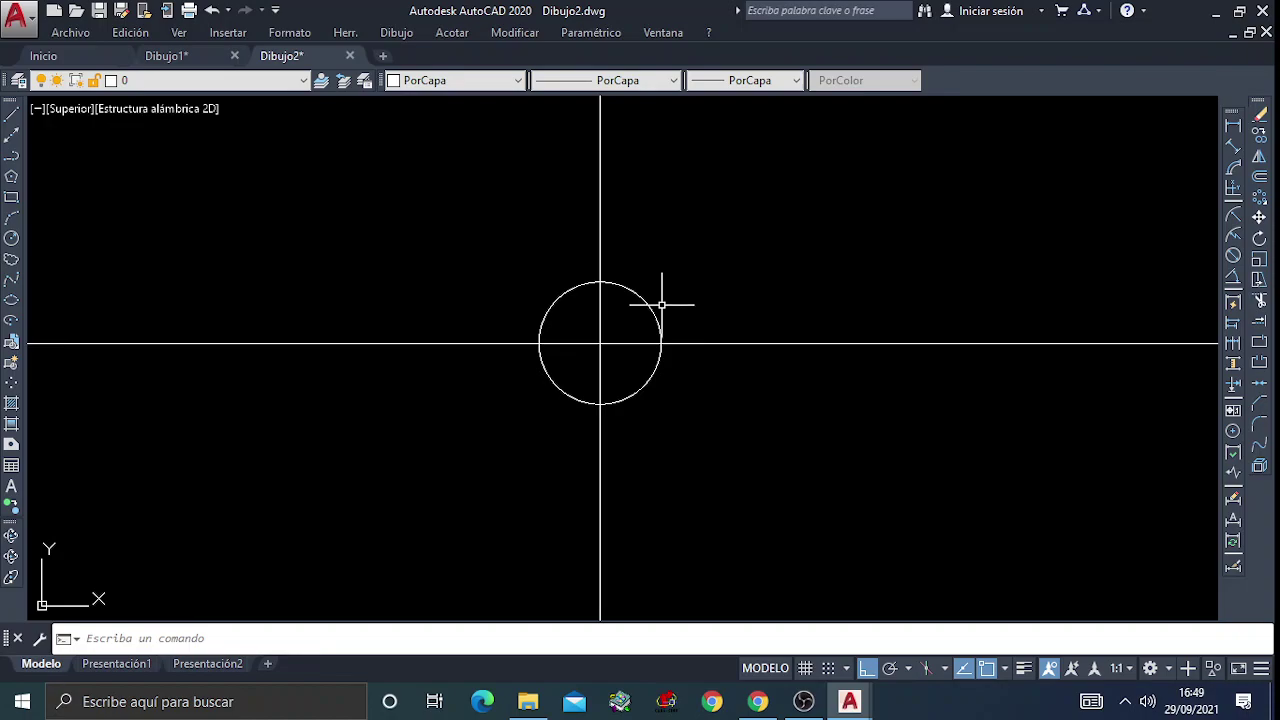
pyautogui.click(12, 241)
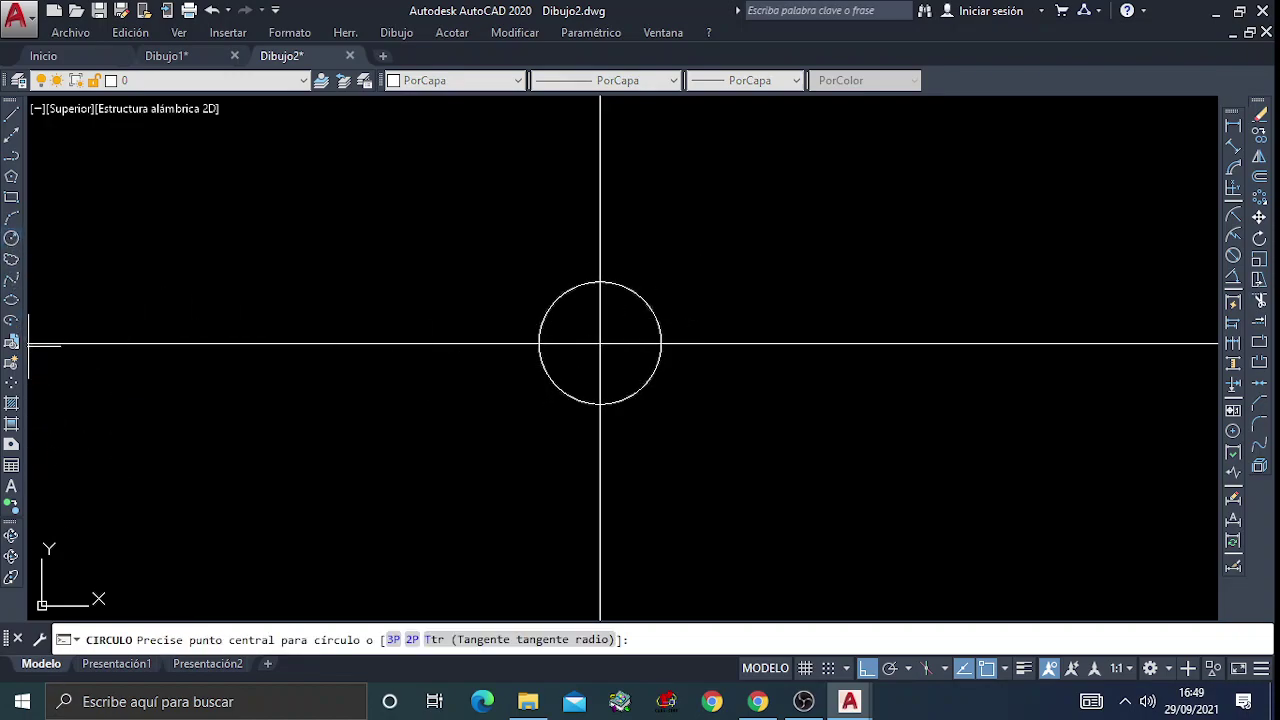
pyautogui.click(600, 343)
pyautogui.write('d')
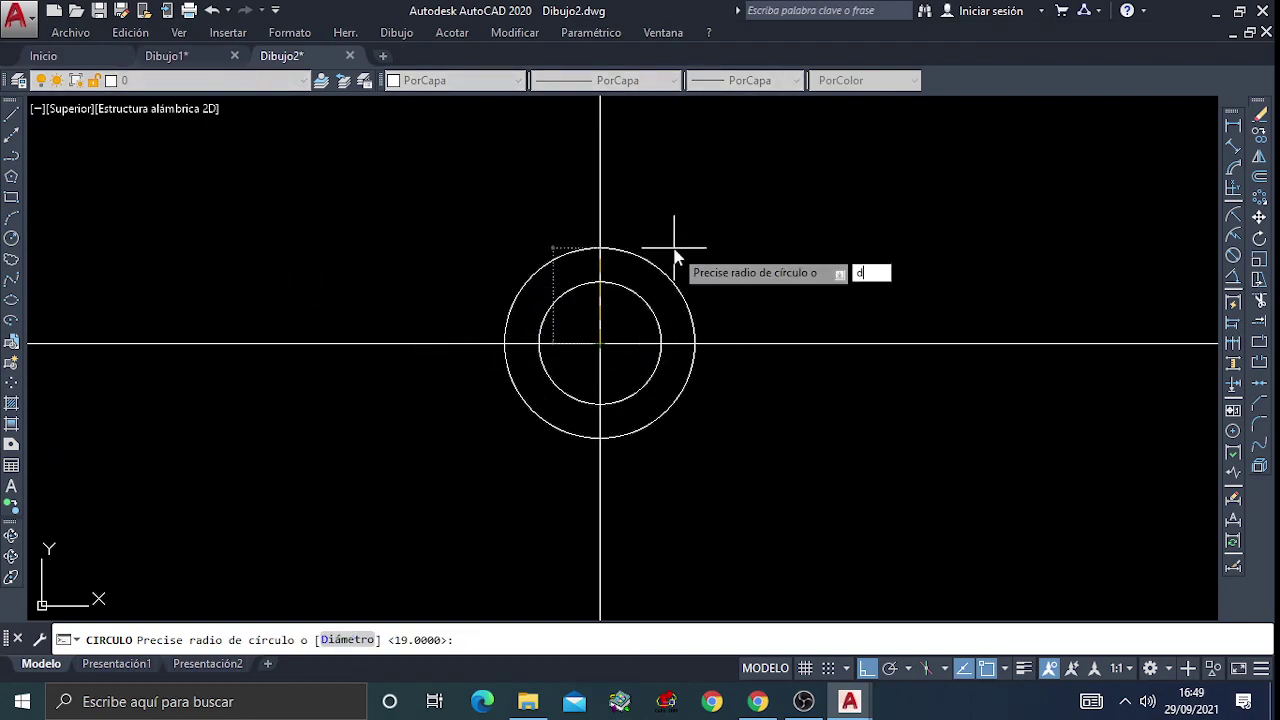
pyautogui.press('Return')
pyautogui.write('80')
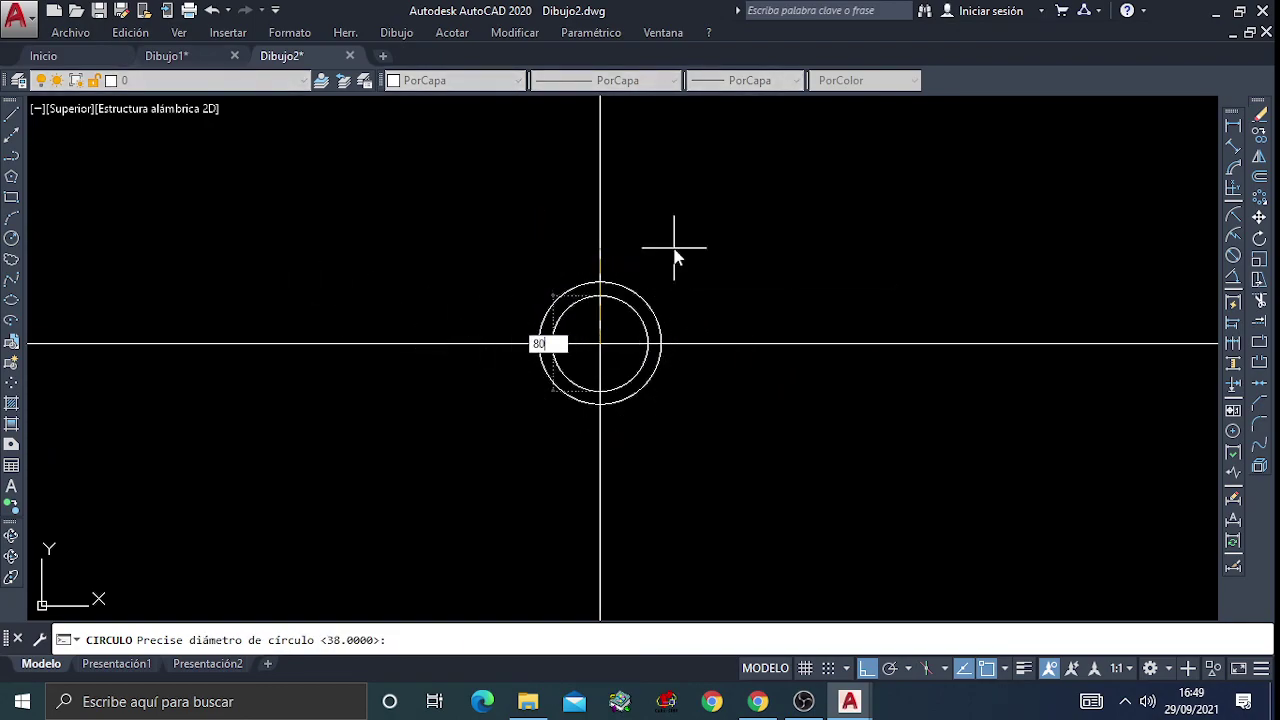
pyautogui.press('Return')
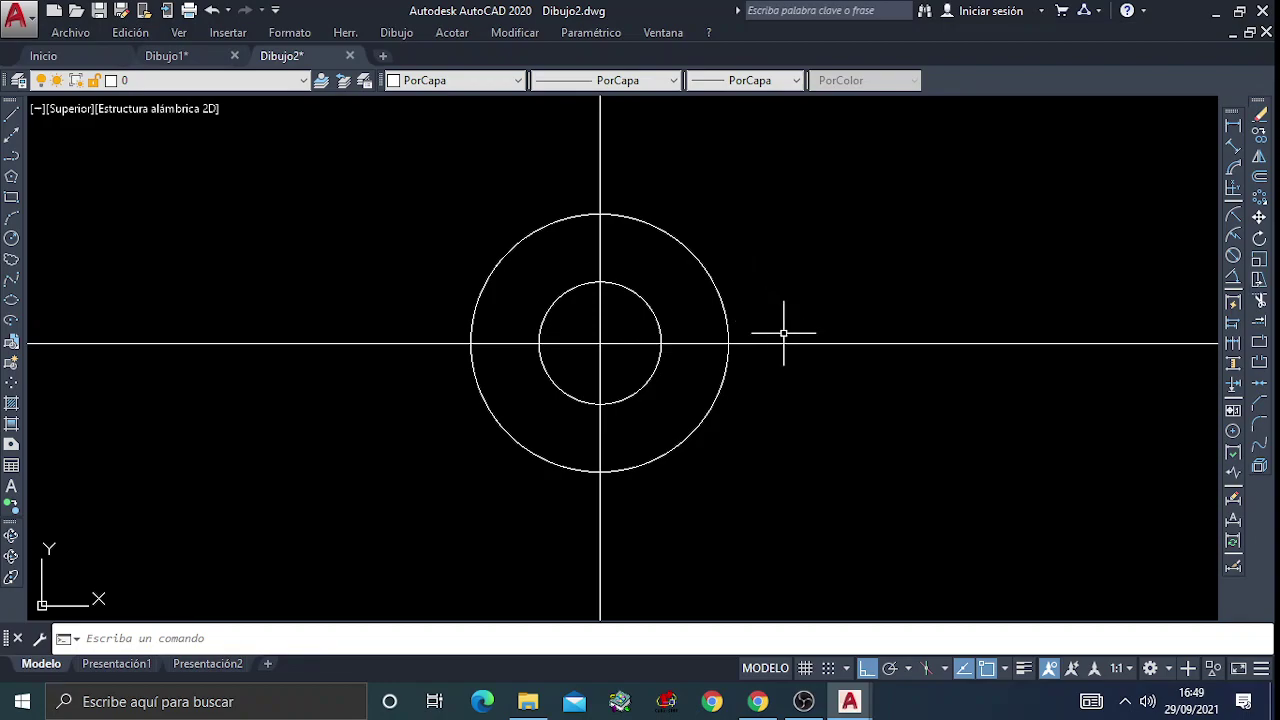
# Draw a concentric outer circle of radius 65
pyautogui.click(11, 238)
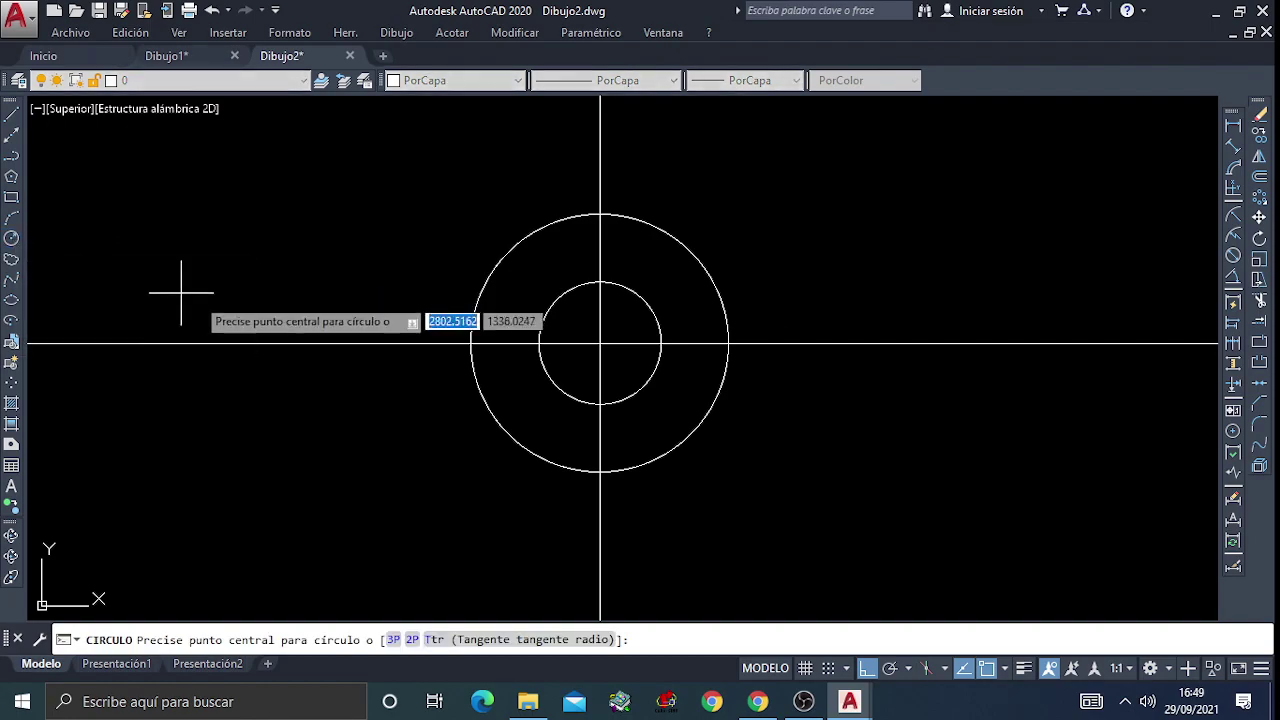
pyautogui.click(600, 343)
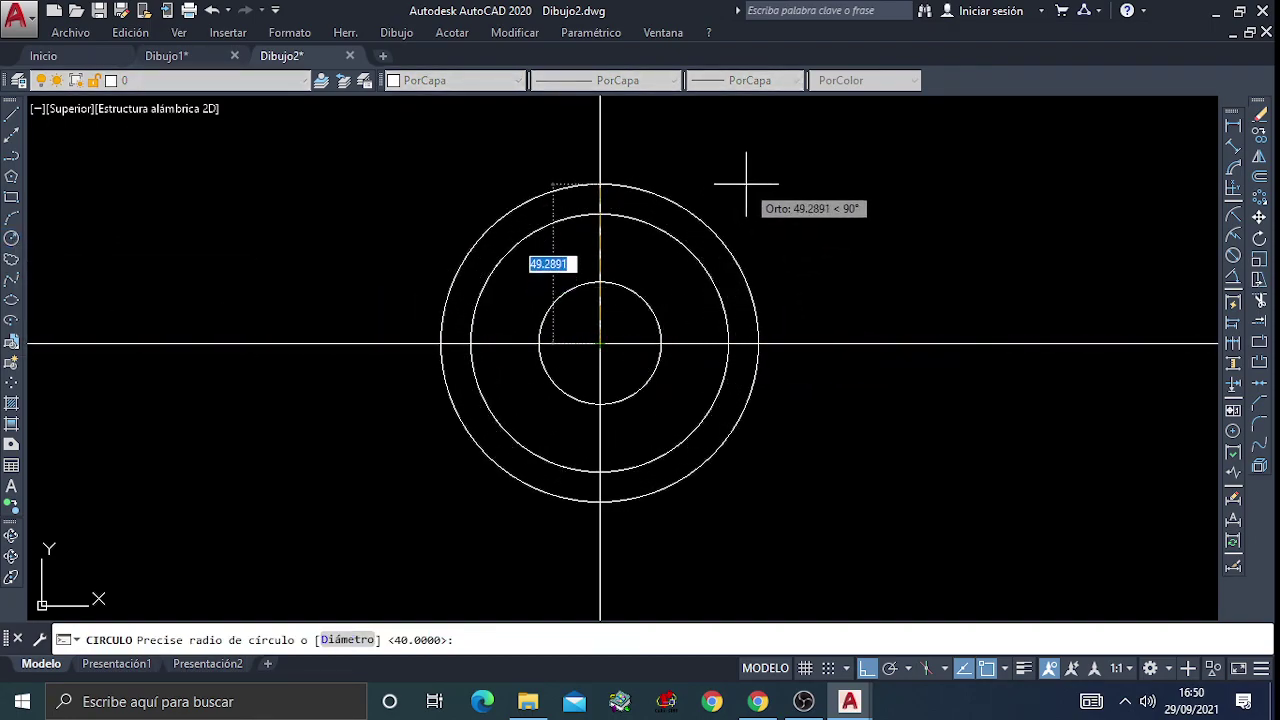
pyautogui.write('65')
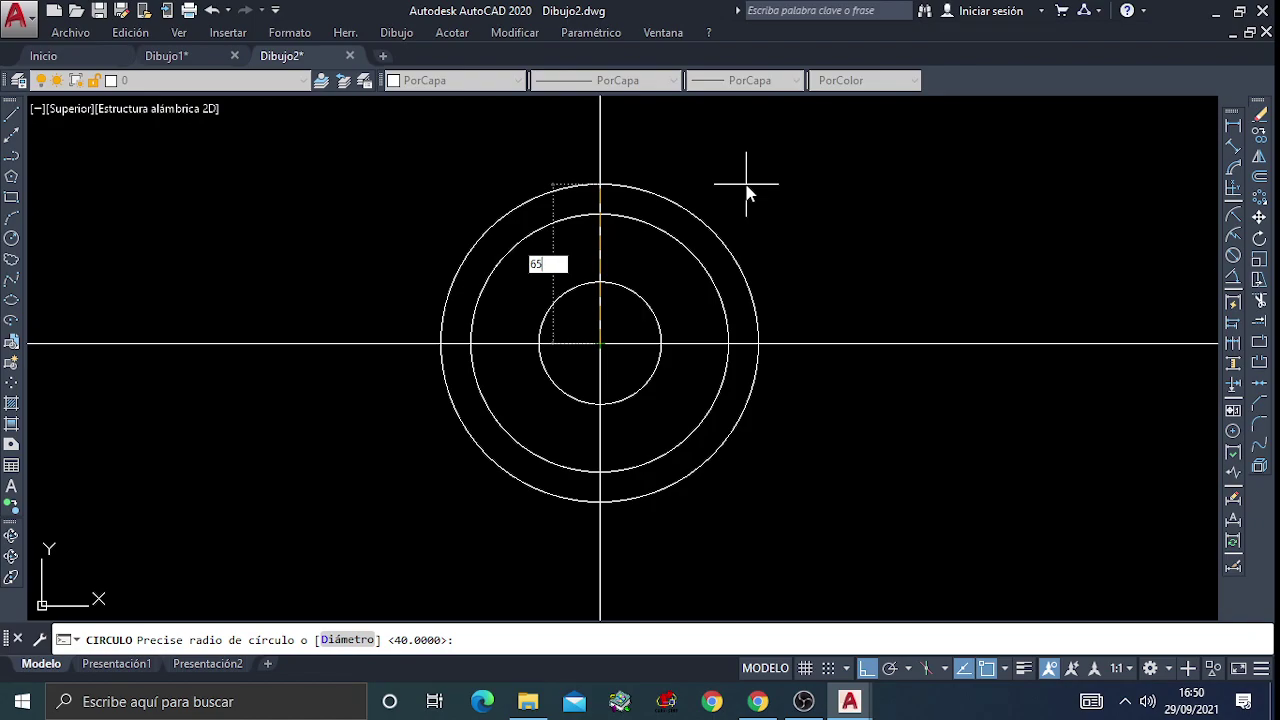
pyautogui.press('Return')
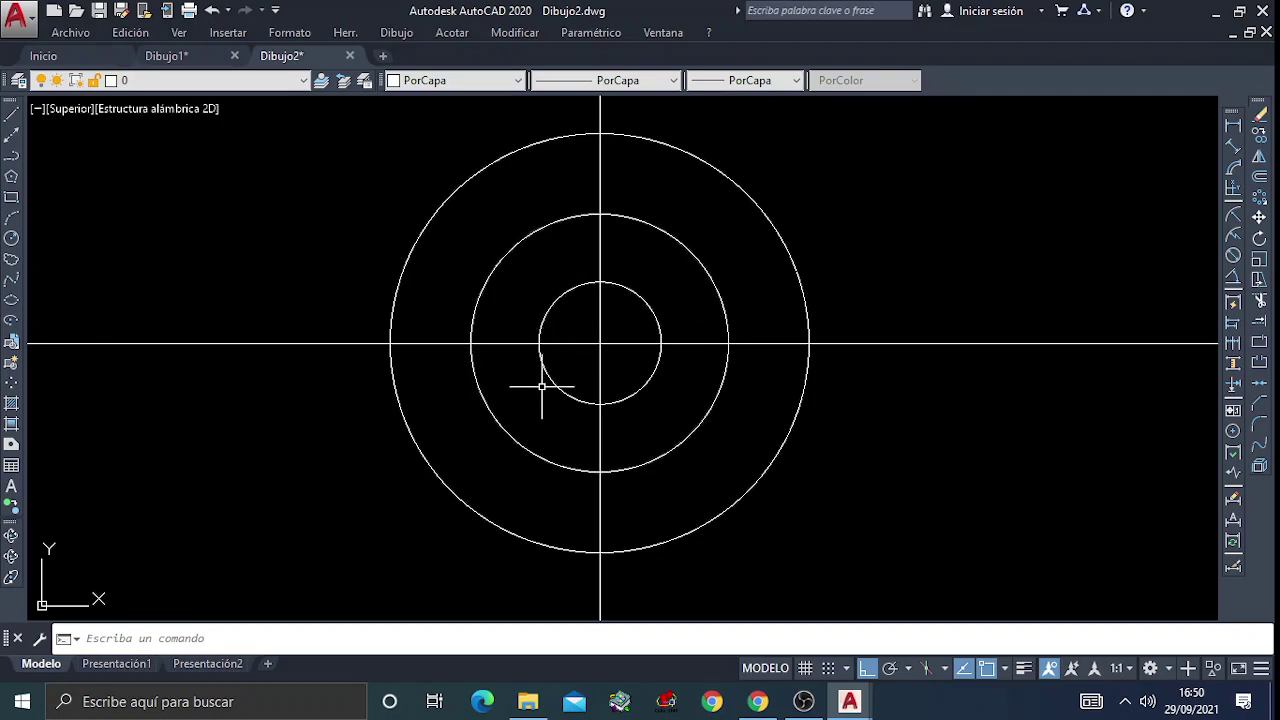
pyautogui.click(222, 644)
pyautogui.write('S')
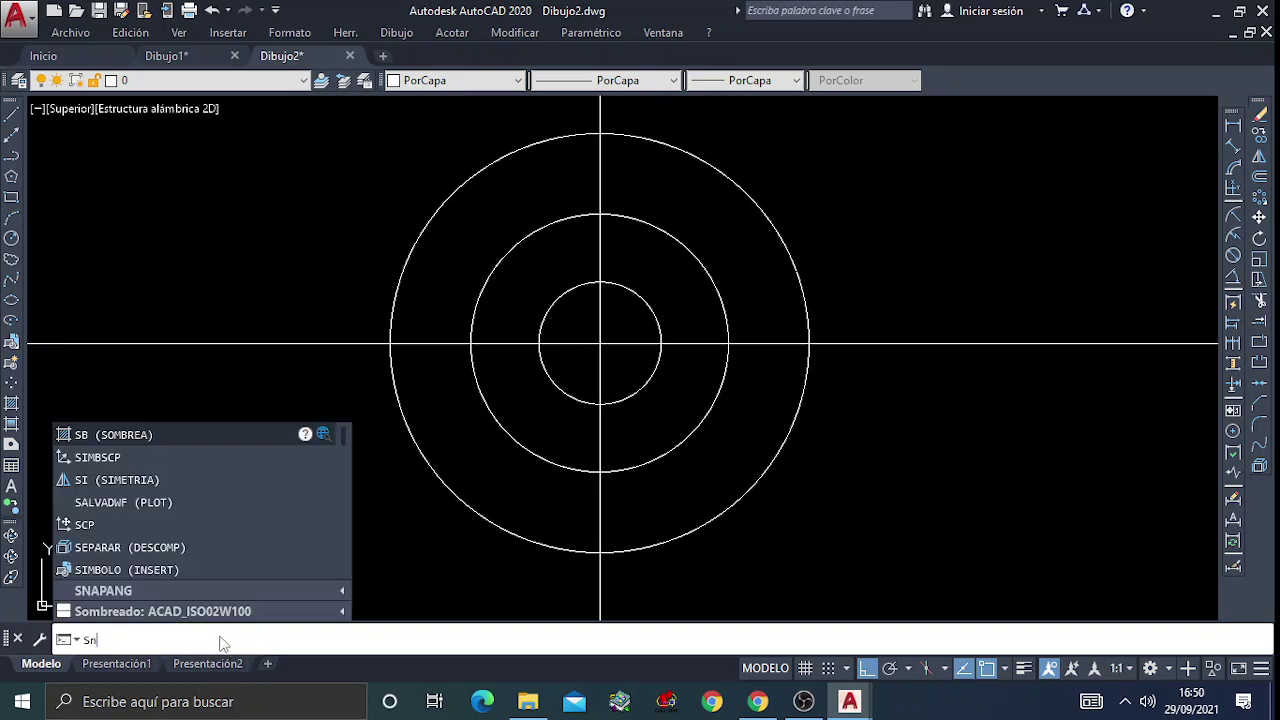
# Set the snap angle (SNAPANG) to 45°
pyautogui.write('nap')
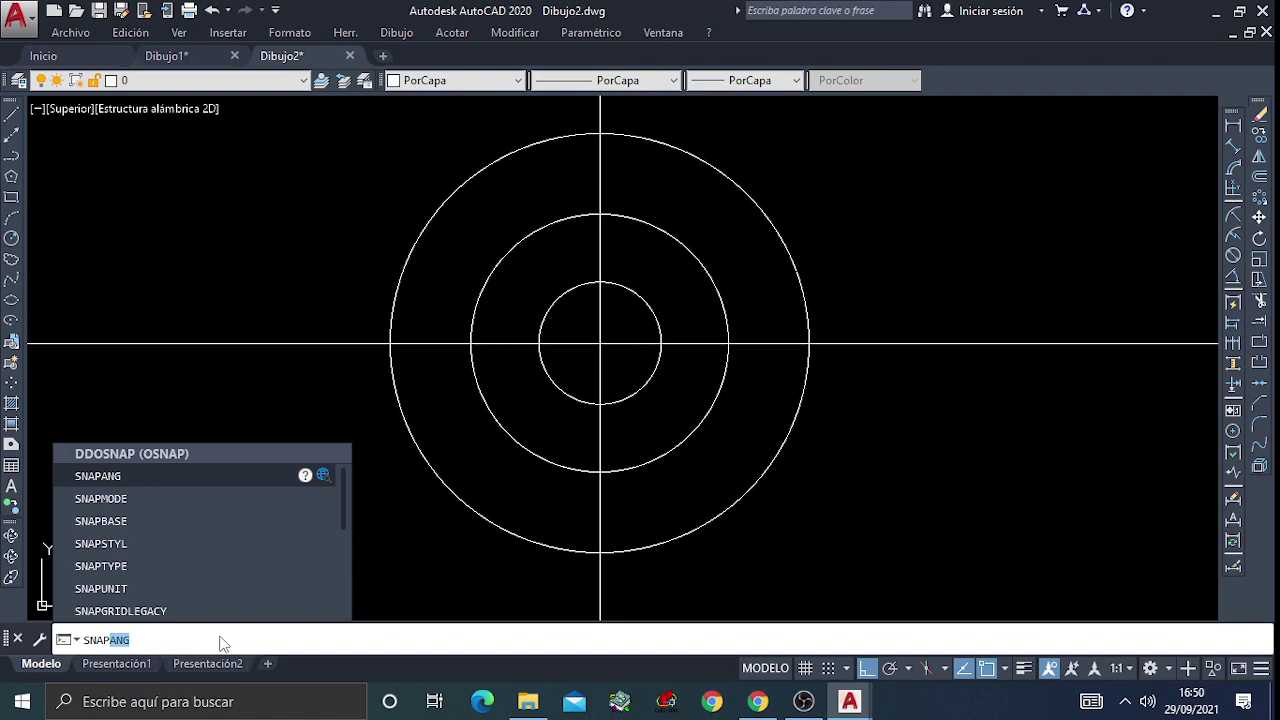
pyautogui.write('a')
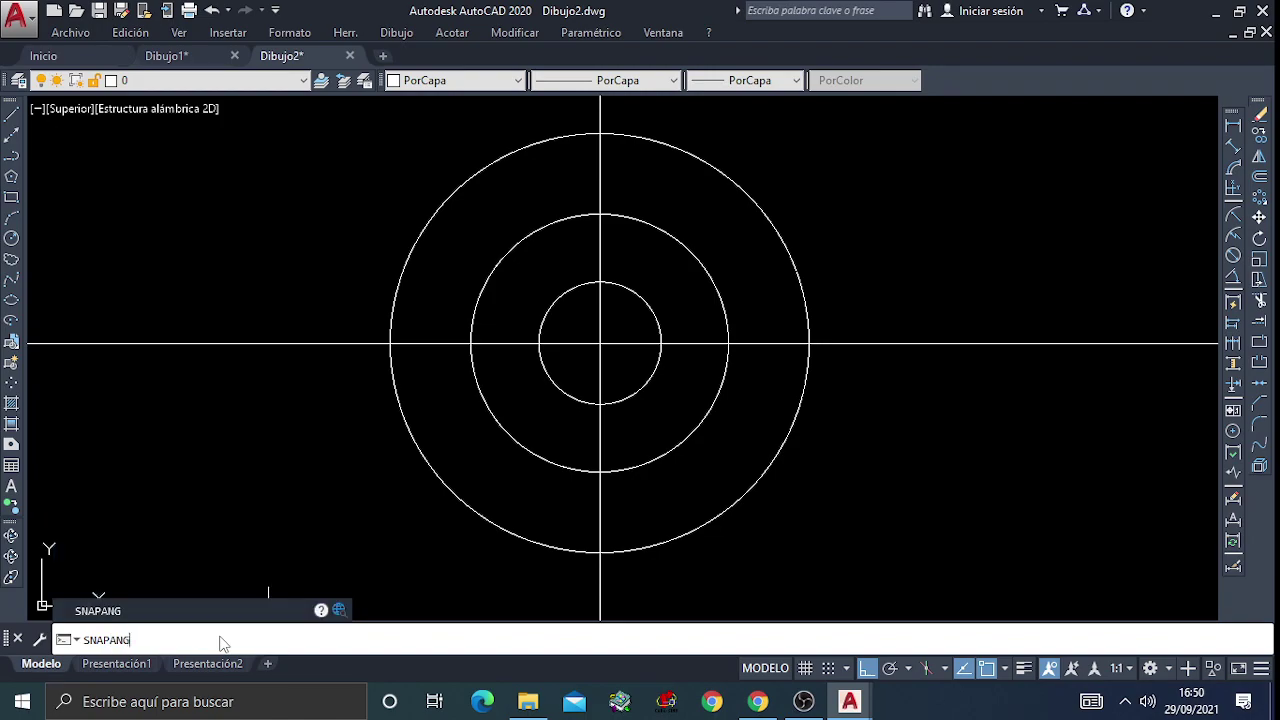
pyautogui.press('Return')
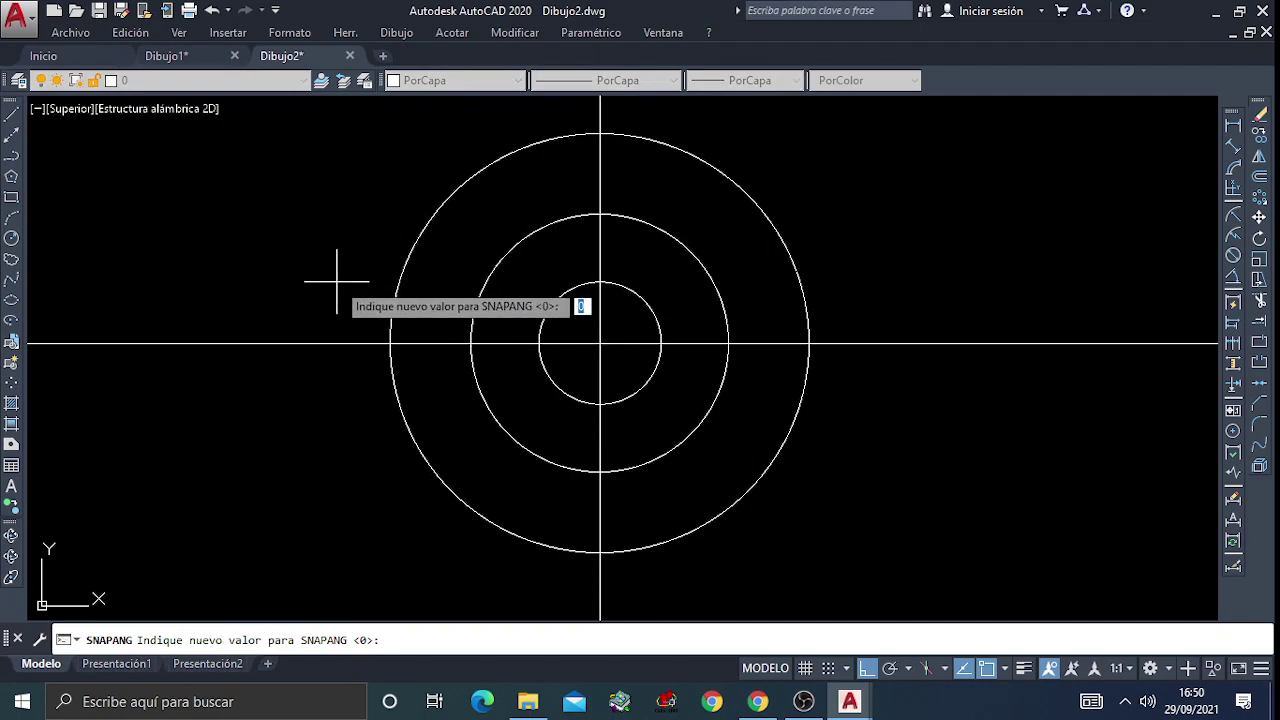
pyautogui.write('45')
pyautogui.press('Return')
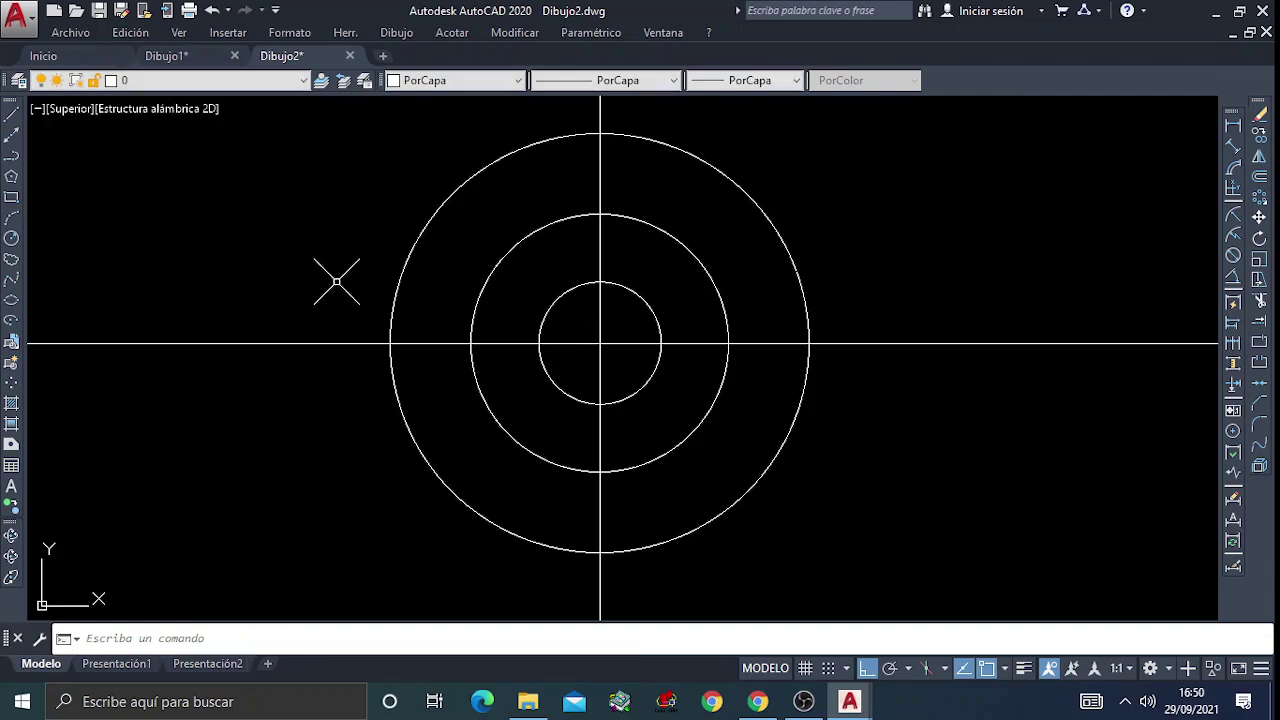
# Draw a line from the circles' centre at 135° out past the outer circle
pyautogui.click(12, 117)
pyautogui.click(600, 343)
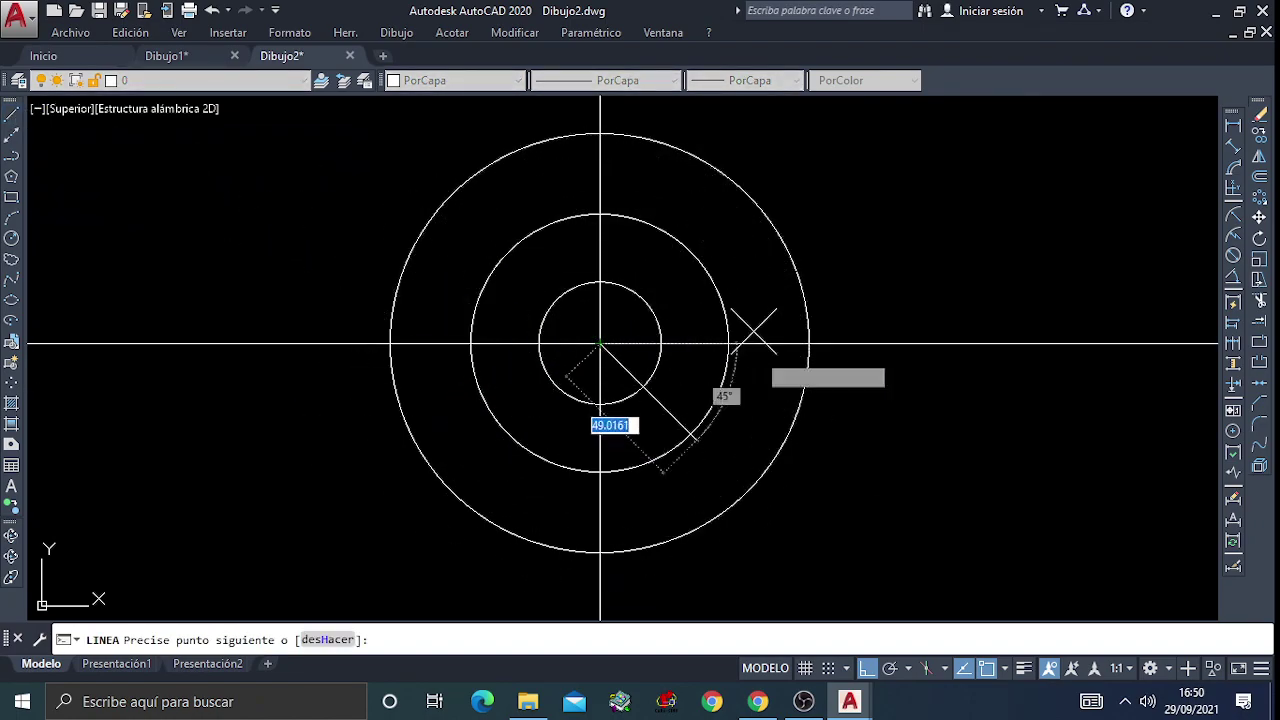
pyautogui.click(381, 127)
pyautogui.press('Return')
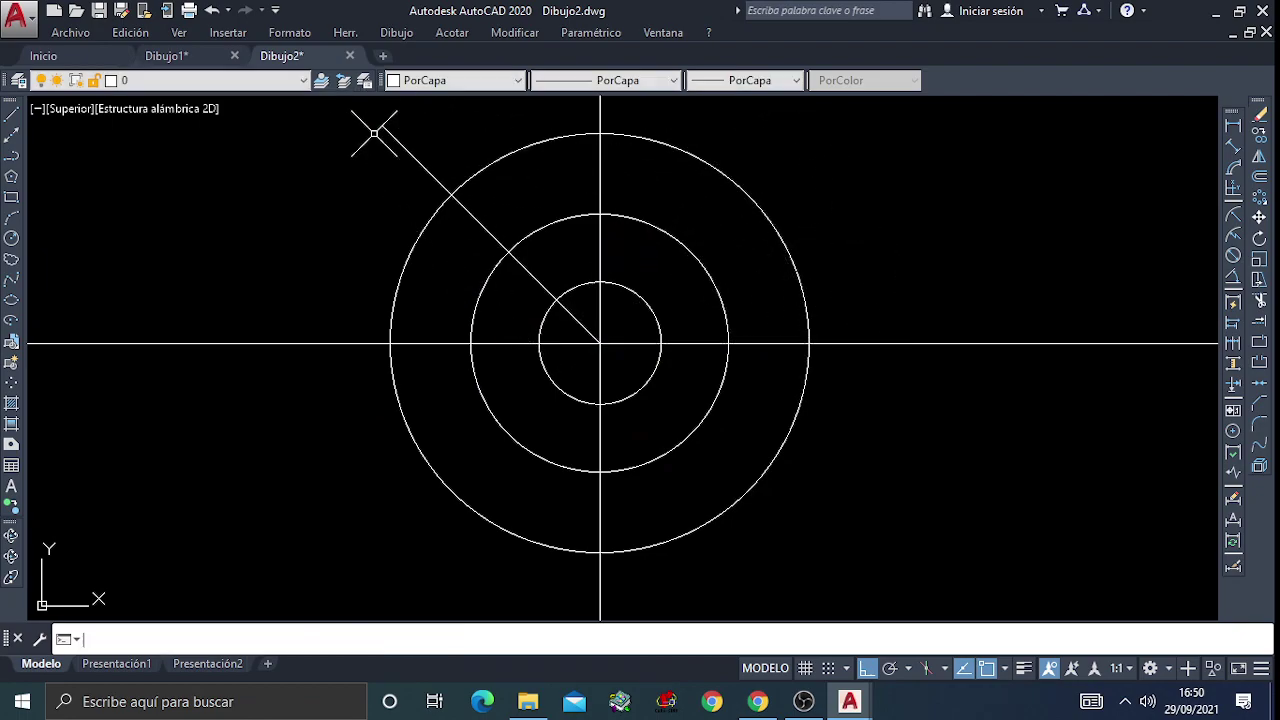
# Reset the snap angle to 0
pyautogui.write('SN')
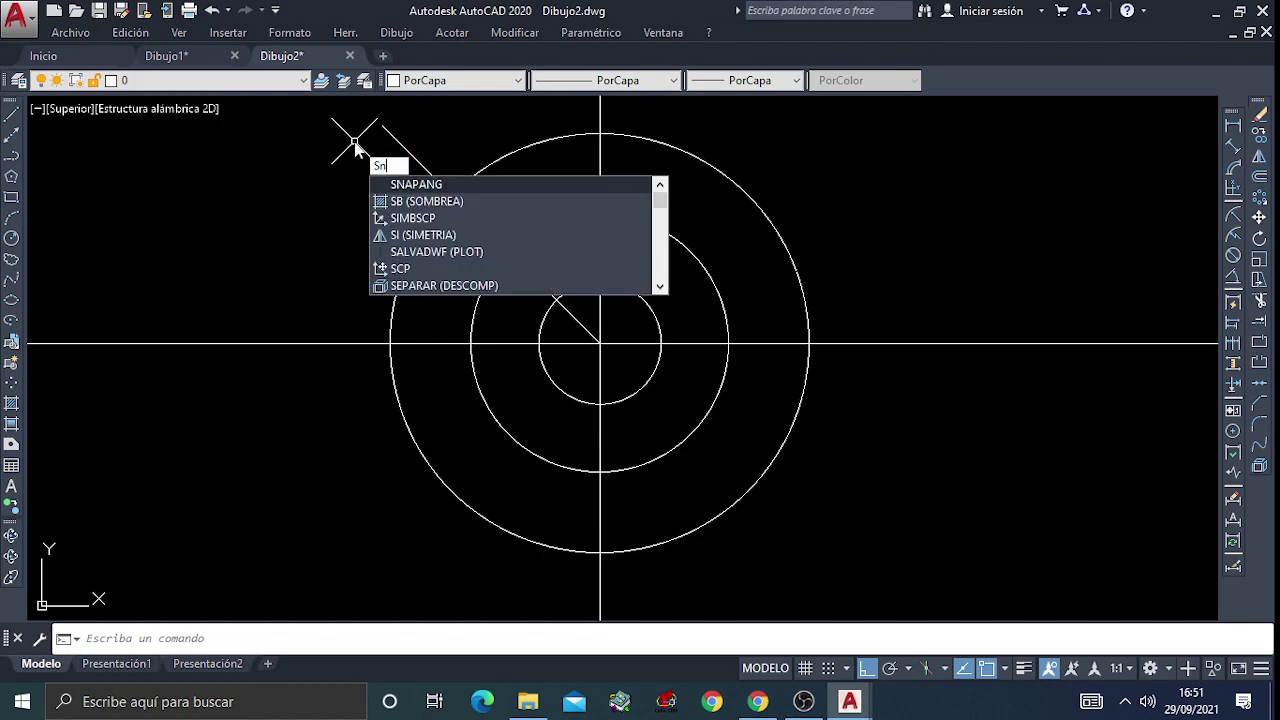
pyautogui.click(451, 188)
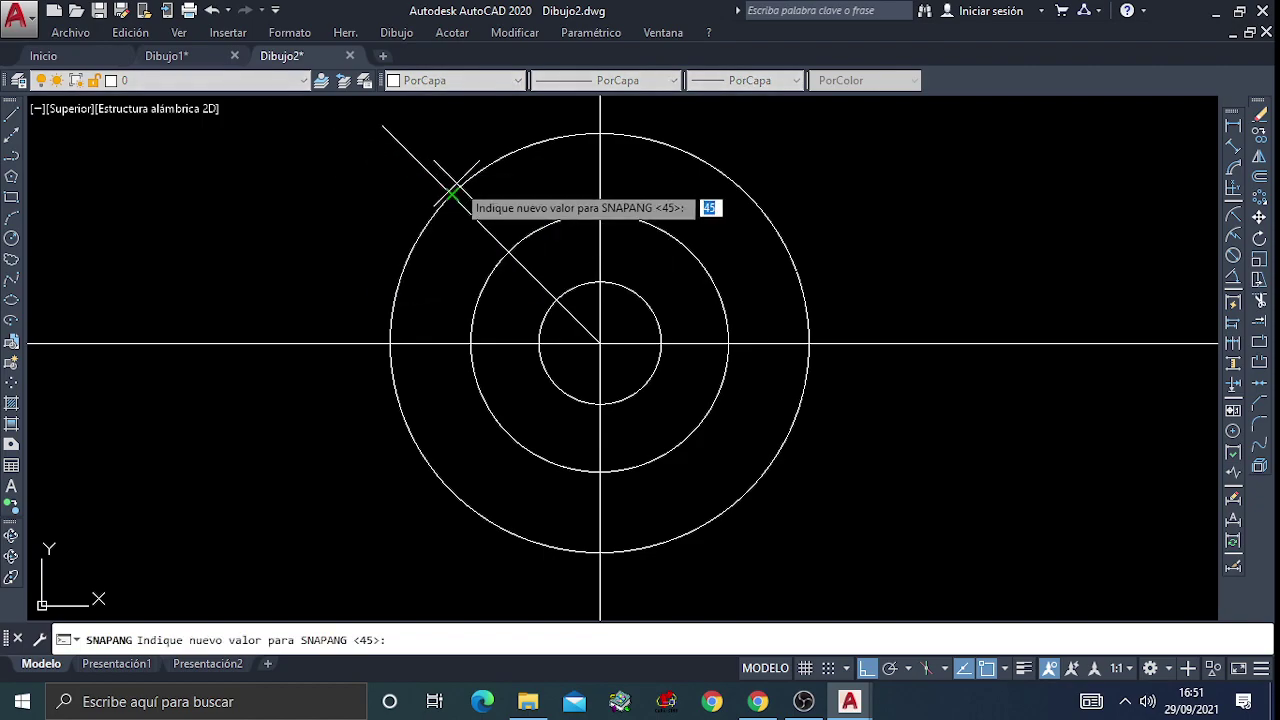
pyautogui.write('0')
pyautogui.press('Return')
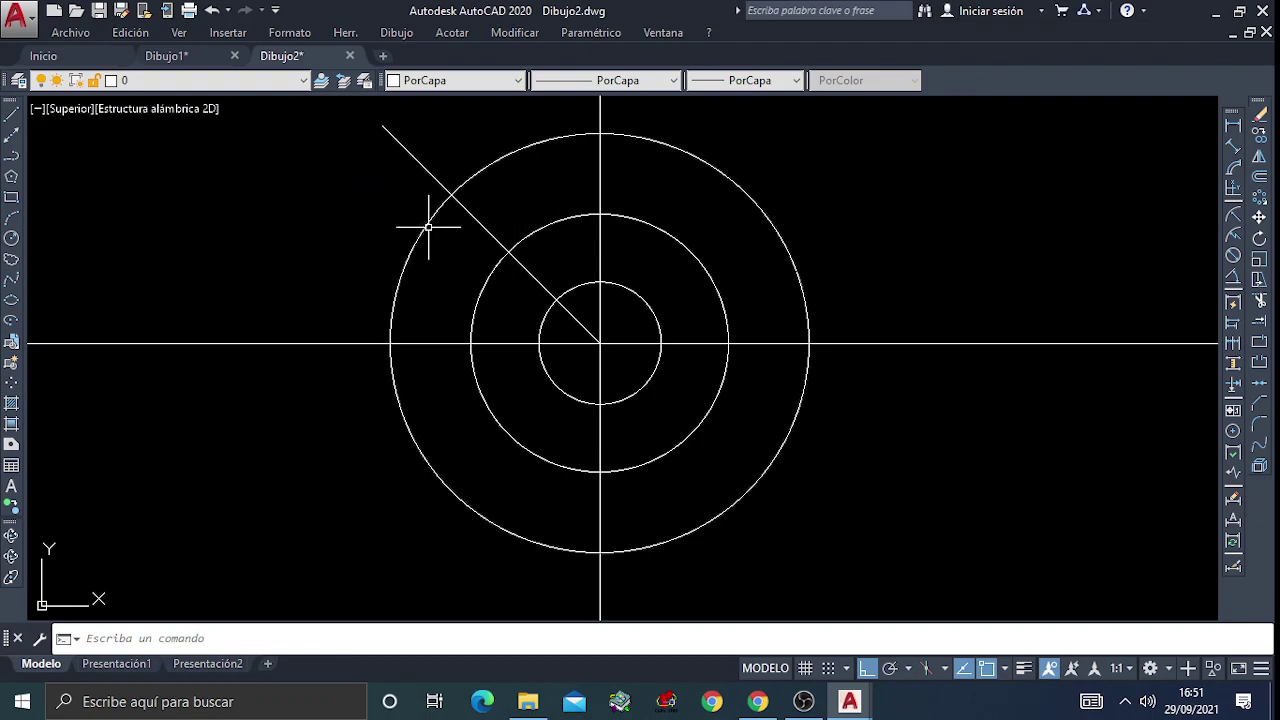
pyautogui.scroll(2, 430, 222)
pyautogui.moveTo(433, 182); pyautogui.dragTo(485, 289, button='middle')
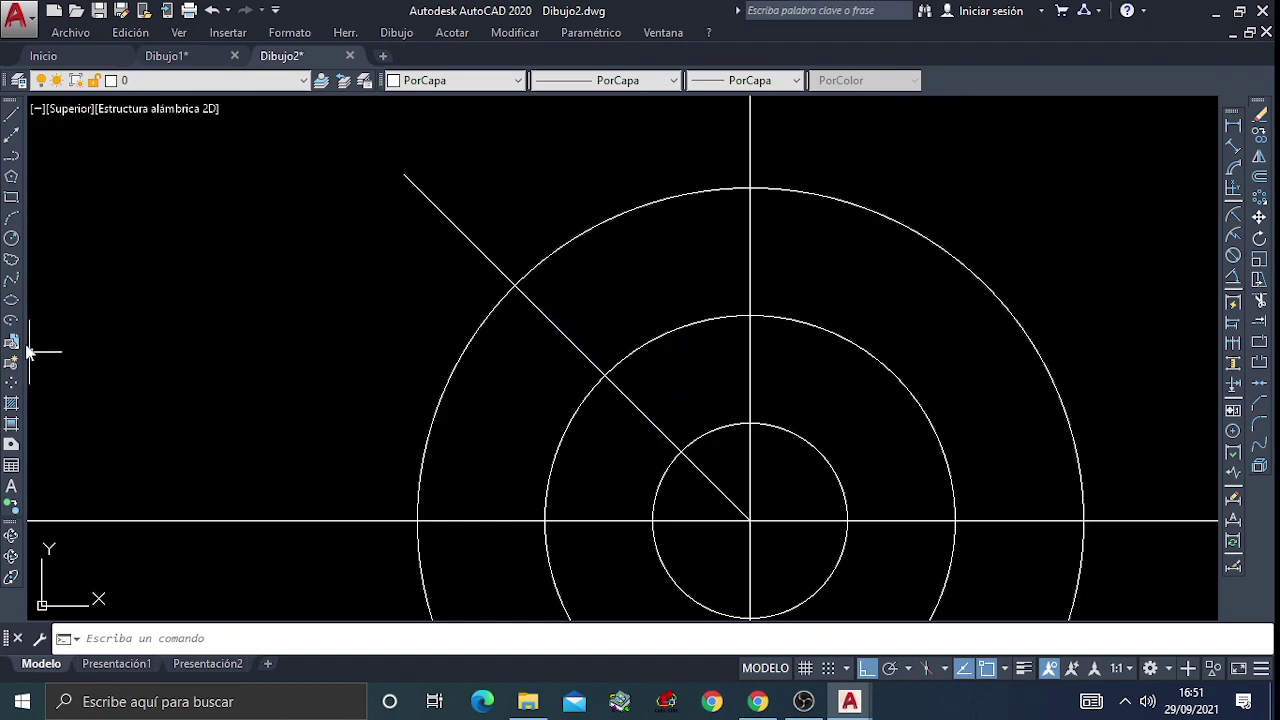
# Draw radius-15 circles where the outer circle meets the diagonal, horizontal axis and vertical axis
pyautogui.click(13, 241)
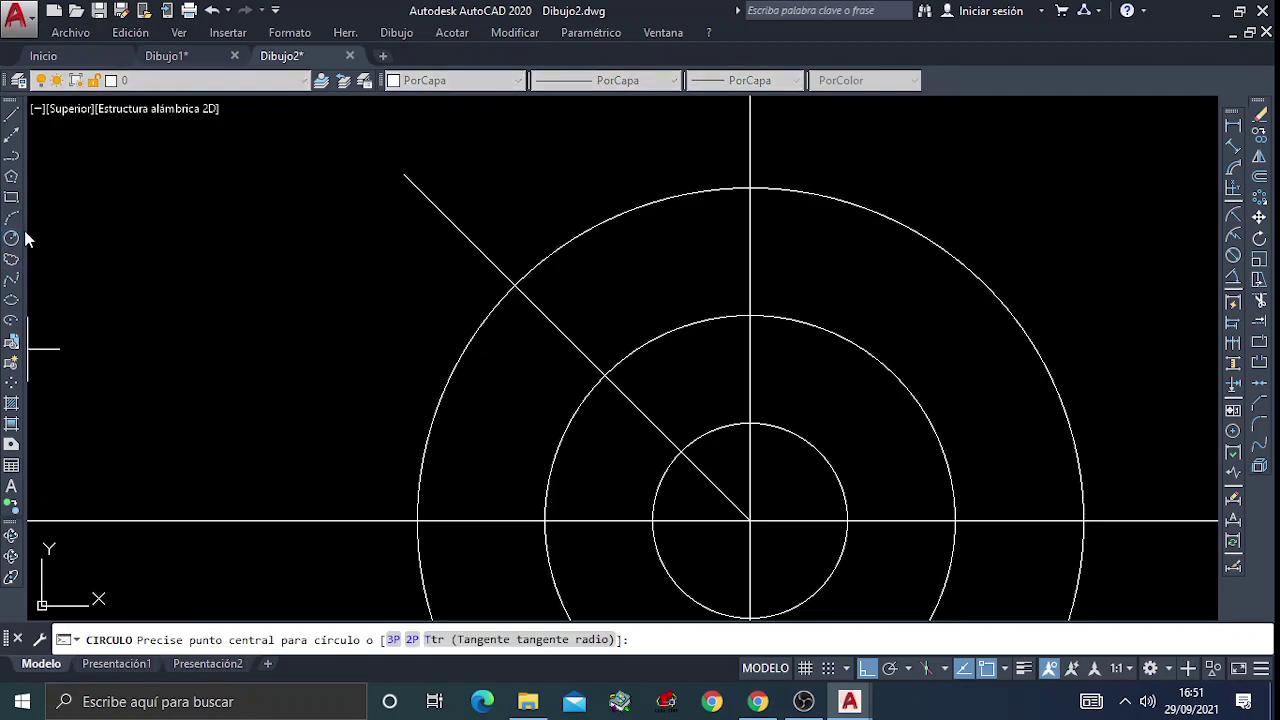
pyautogui.click(515, 284)
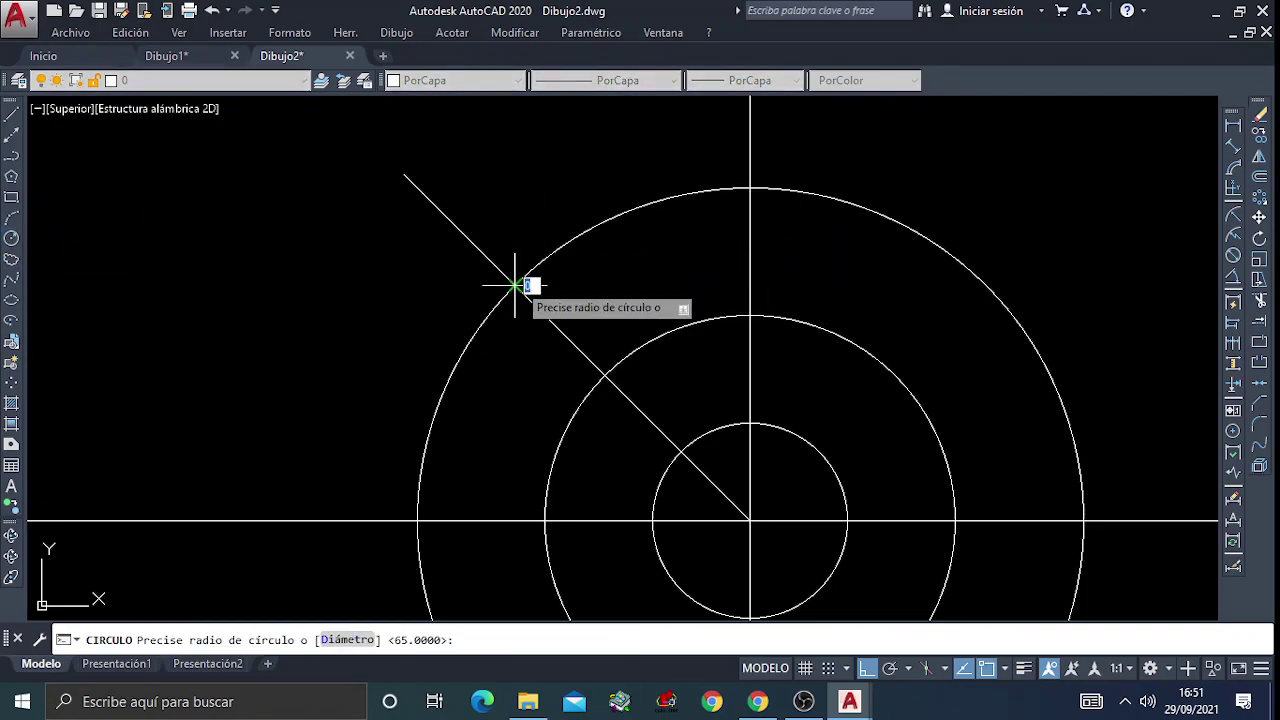
pyautogui.write('15')
pyautogui.press('Return')
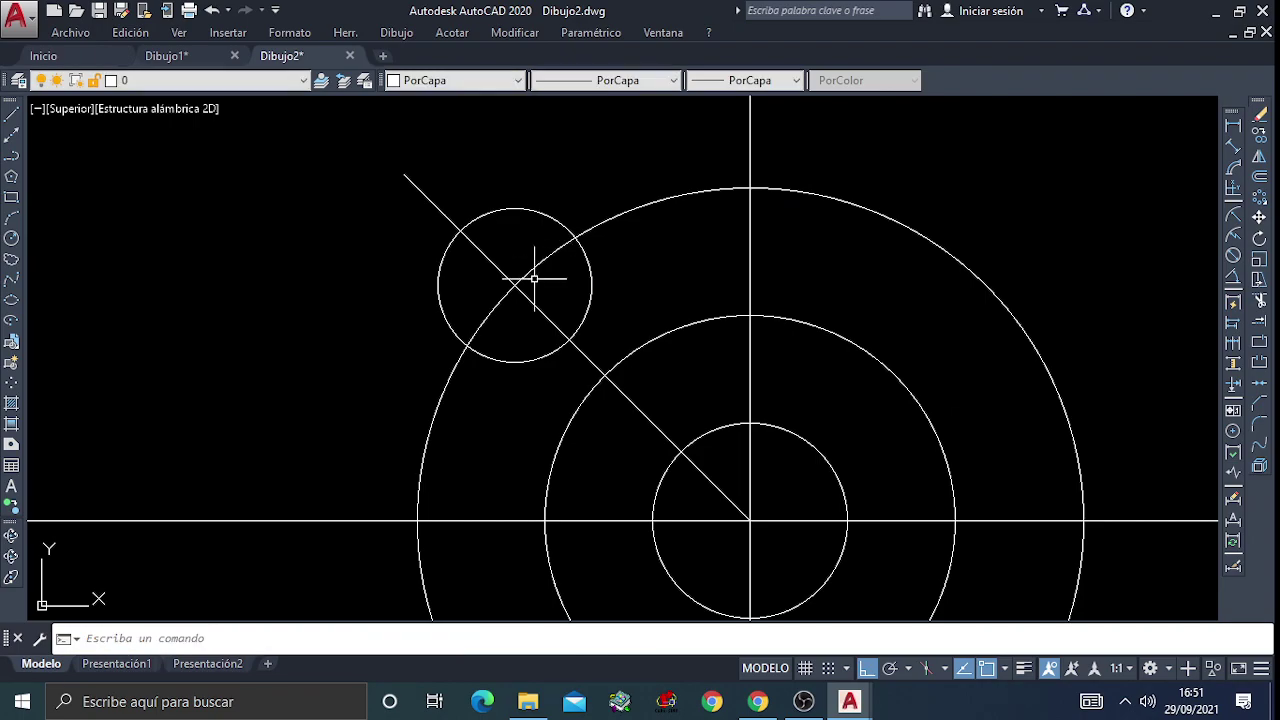
pyautogui.press('Return')
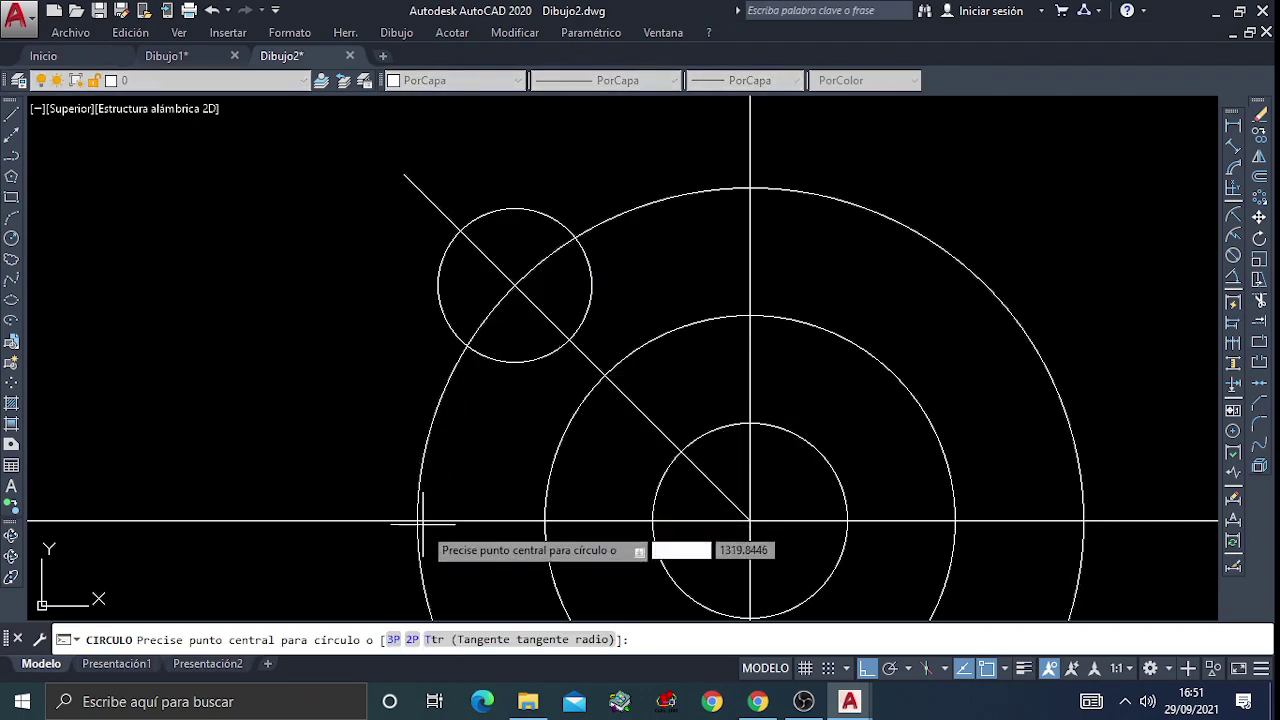
pyautogui.click(417, 521)
pyautogui.write('15')
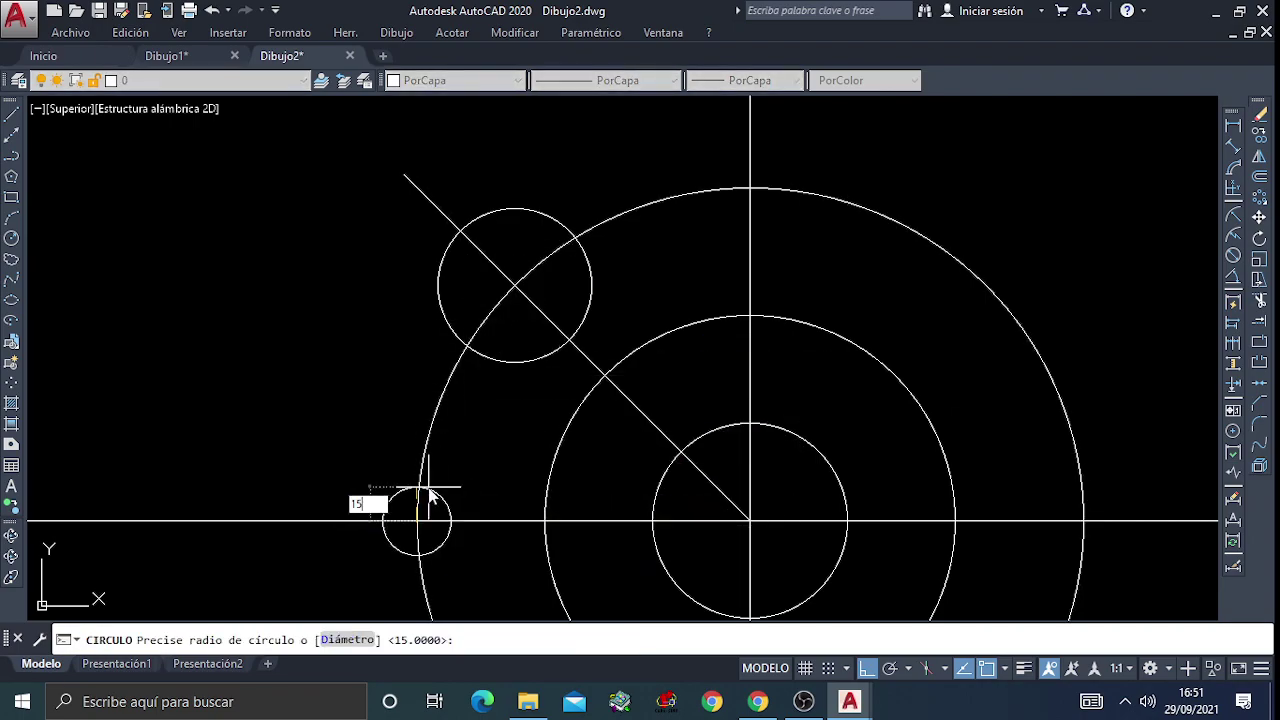
pyautogui.press('Return')
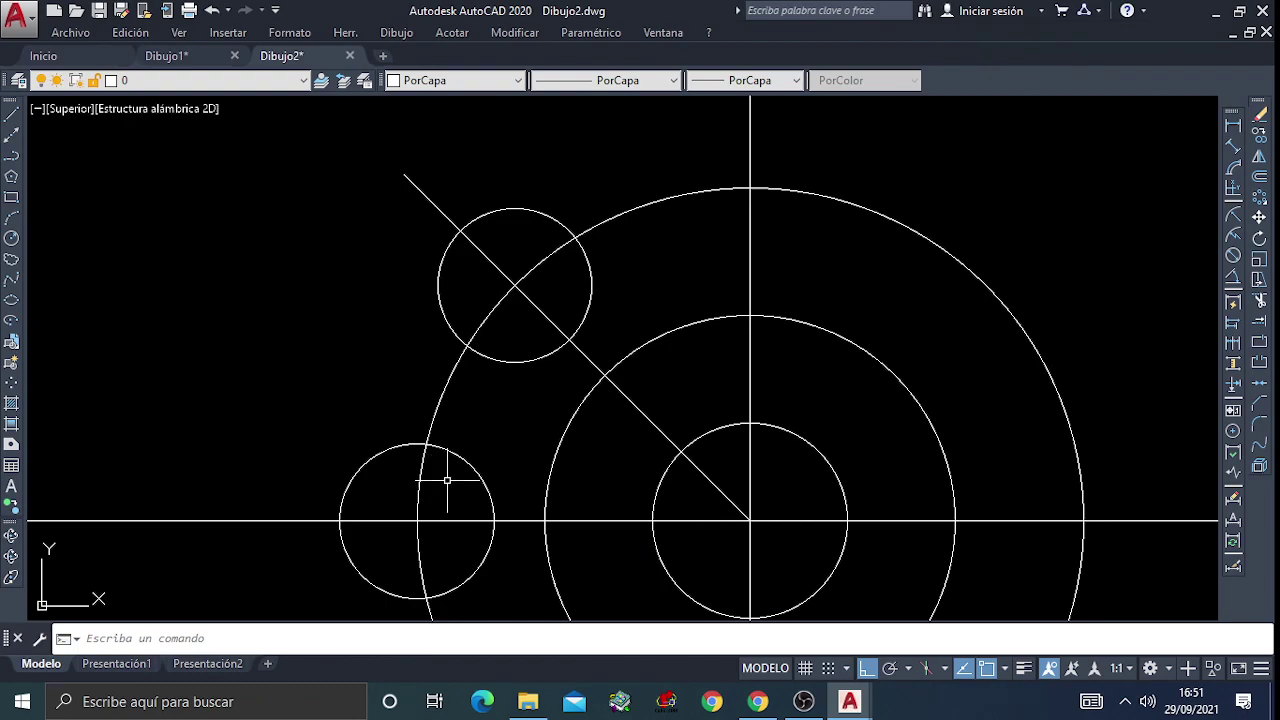
pyautogui.press('Return')
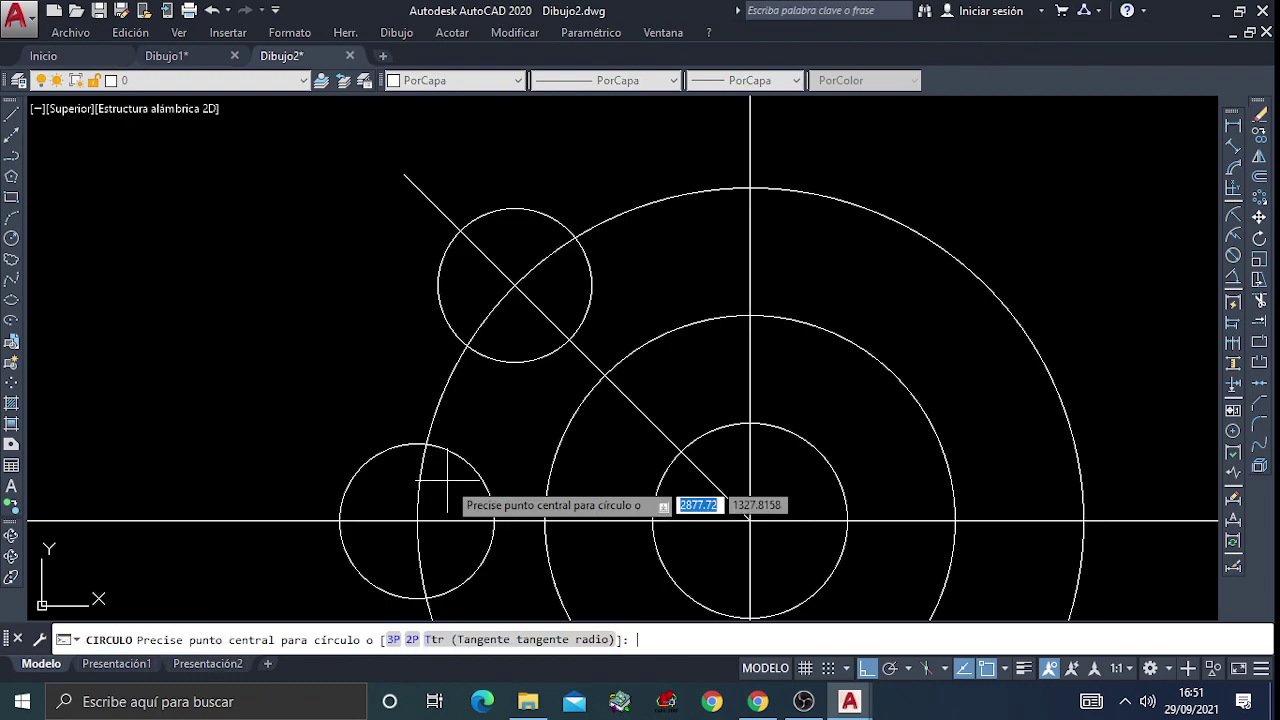
pyautogui.click(750, 187)
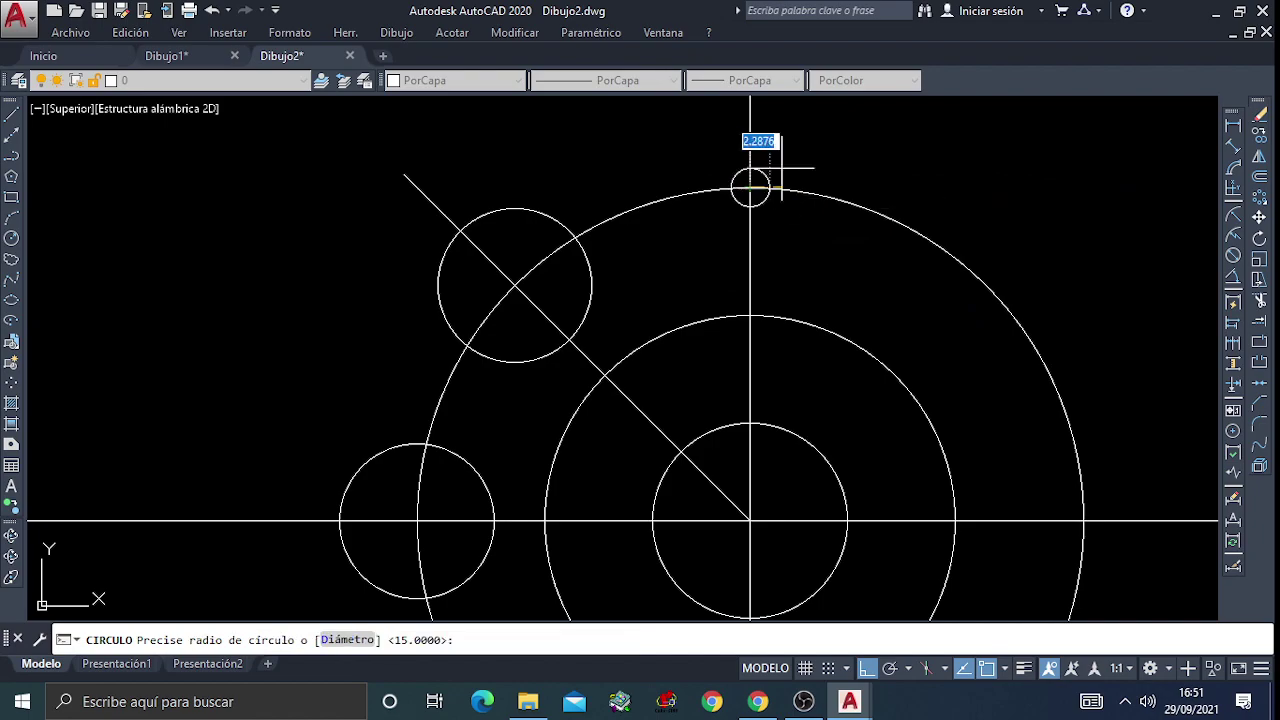
pyautogui.press('Return')
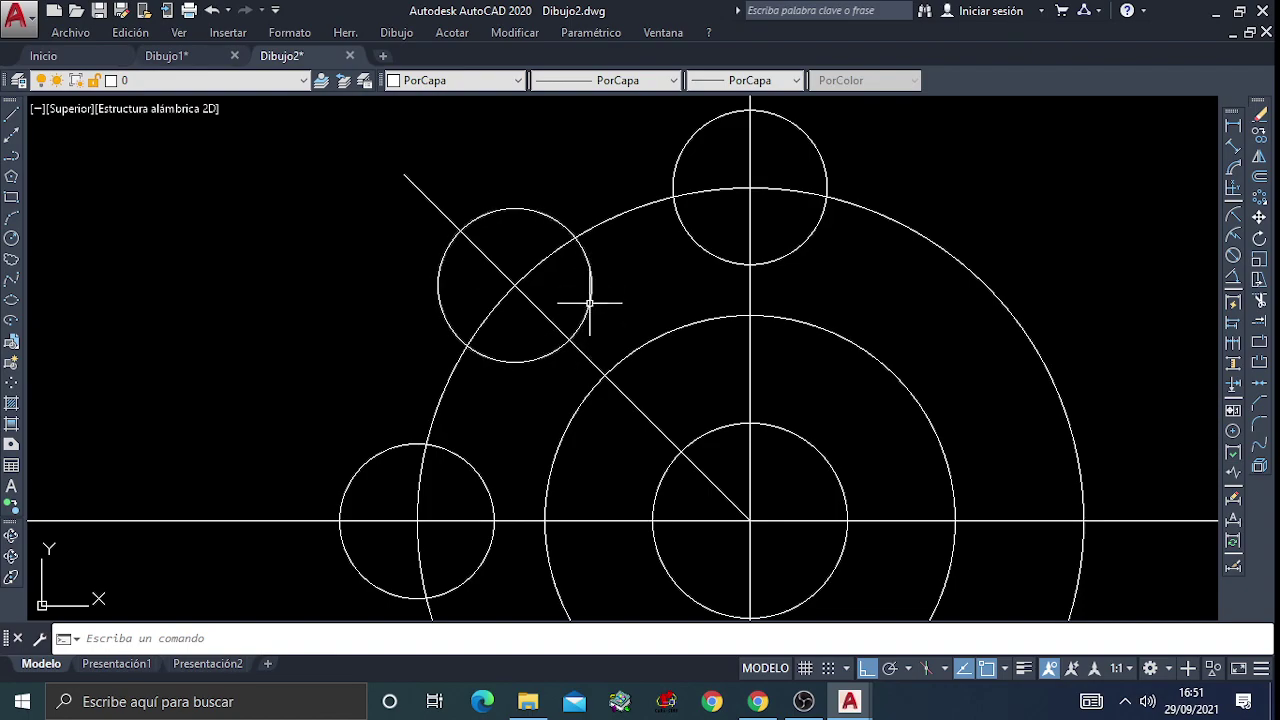
# Mirror the upper-left radius-15 circle across the vertical axis, keeping the original
pyautogui.click(1260, 157)
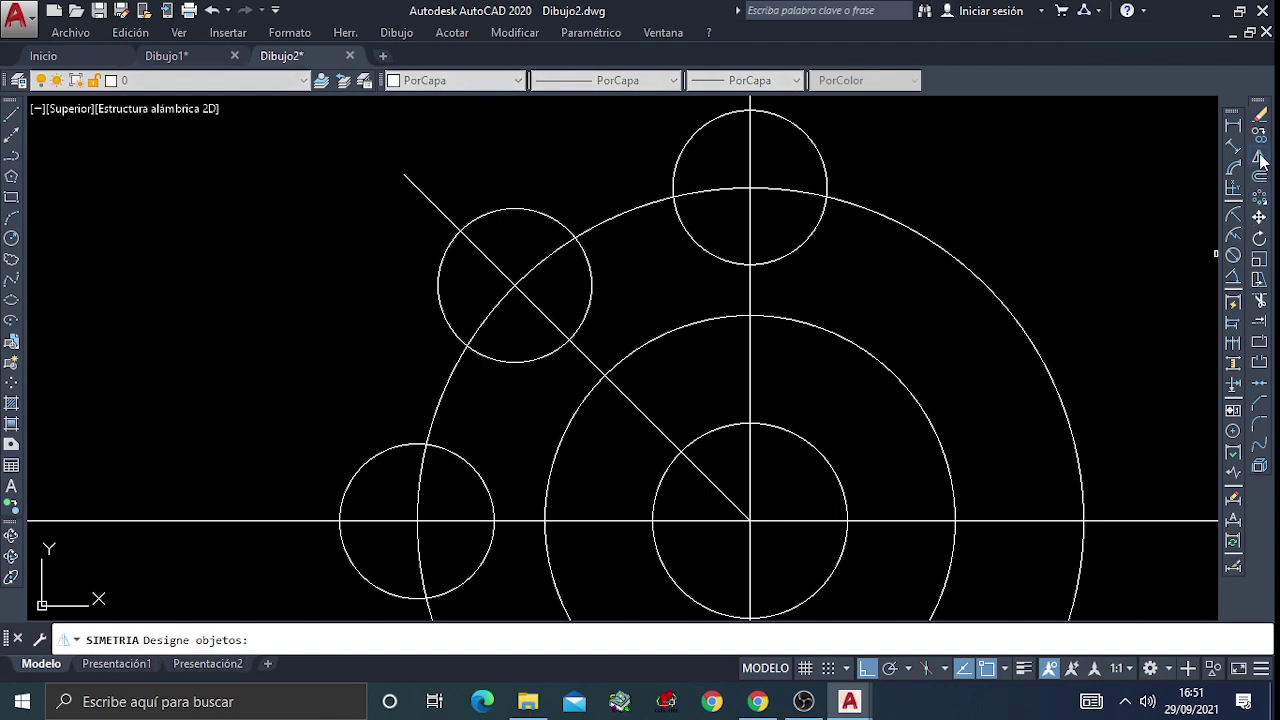
pyautogui.click(591, 285)
pyautogui.press('Return')
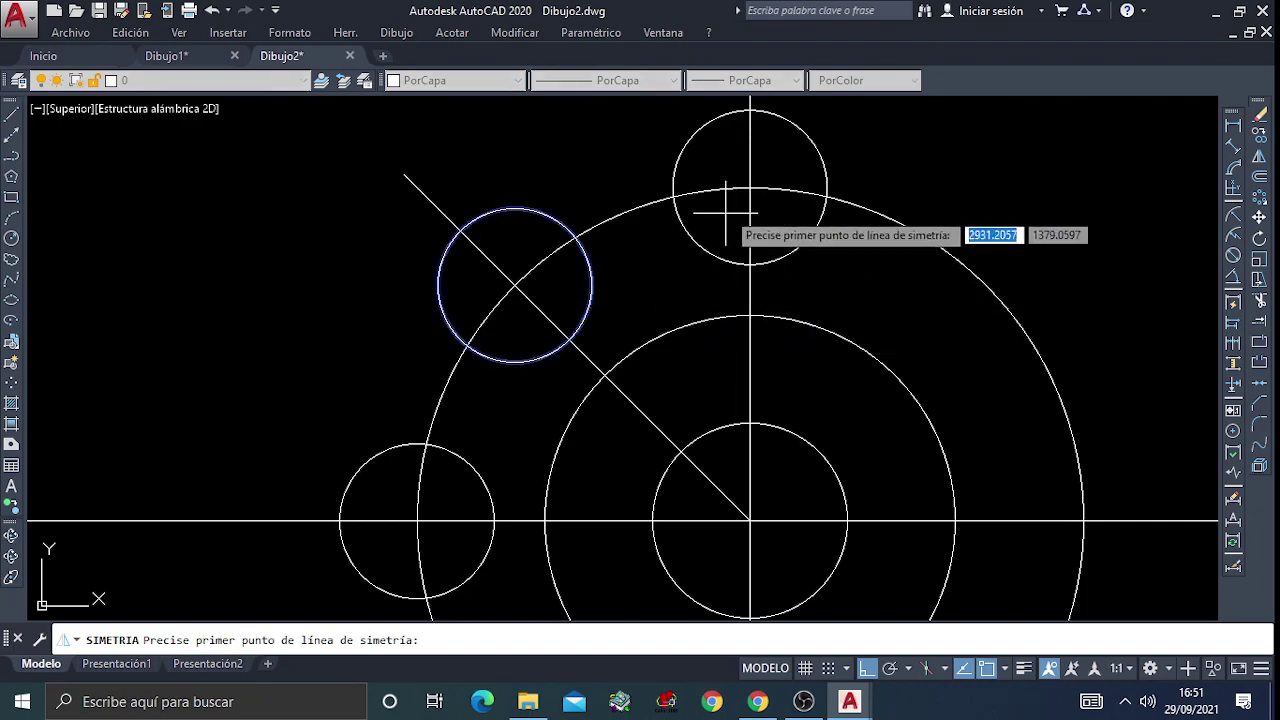
pyautogui.click(750, 190)
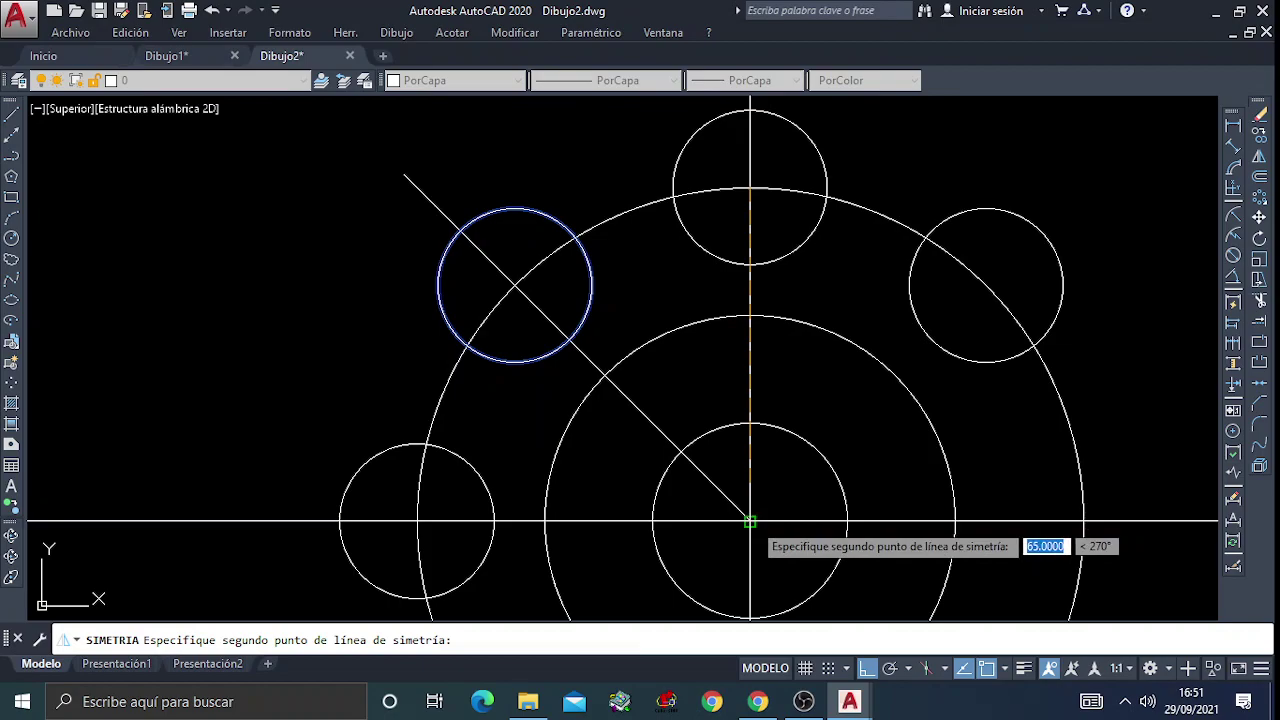
pyautogui.click(750, 520)
pyautogui.press('Return')
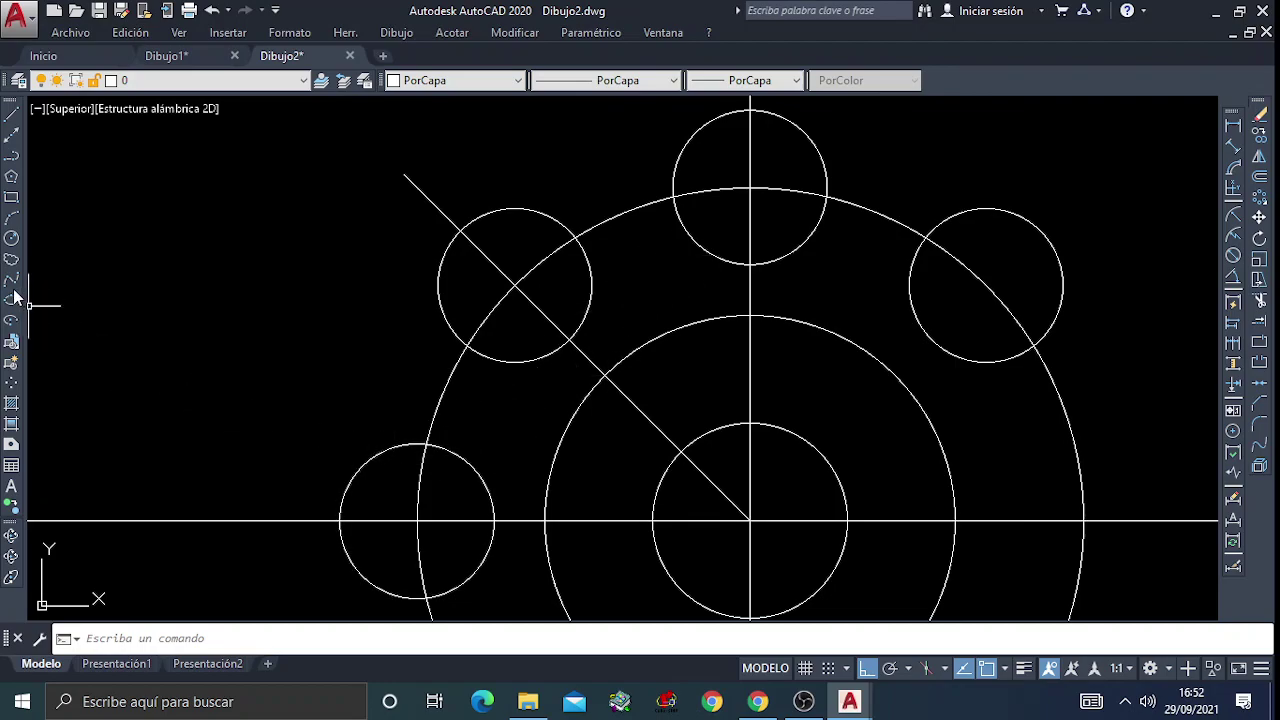
# Draw a radius-35 circle tangent to the lower-left and top tooth circles
pyautogui.click(12, 240)
pyautogui.write('ttr')
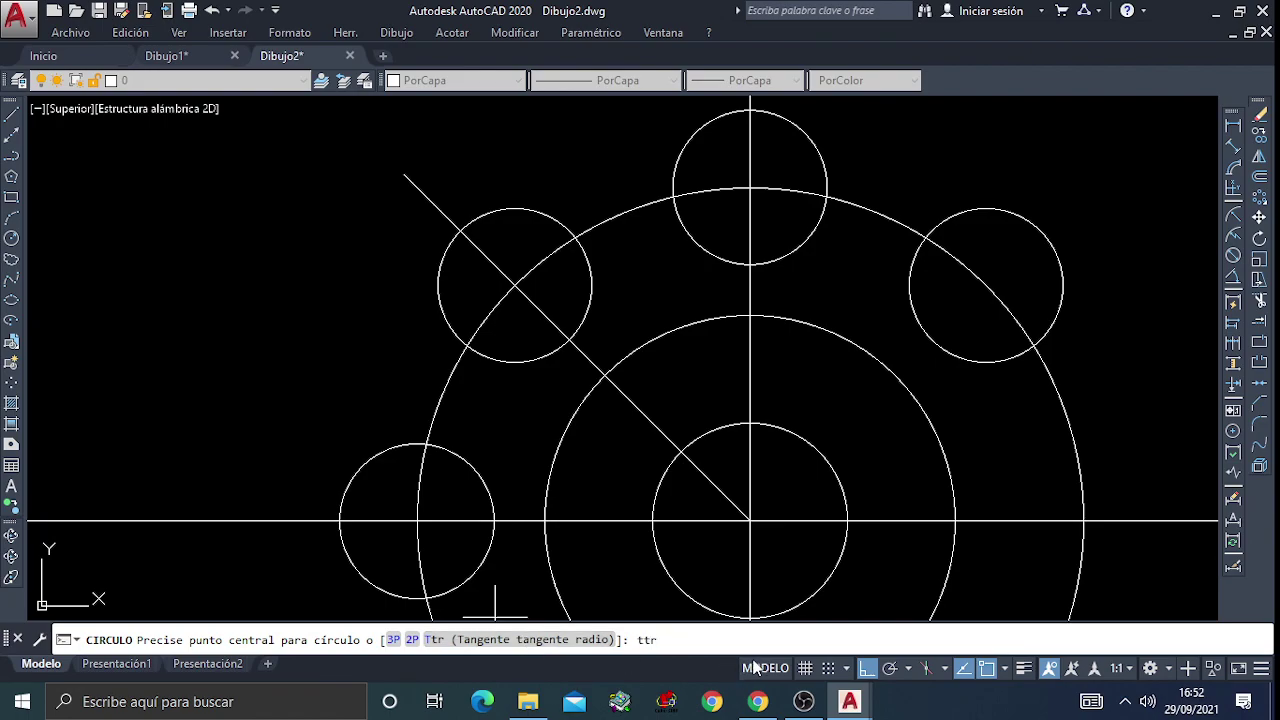
pyautogui.press('Return')
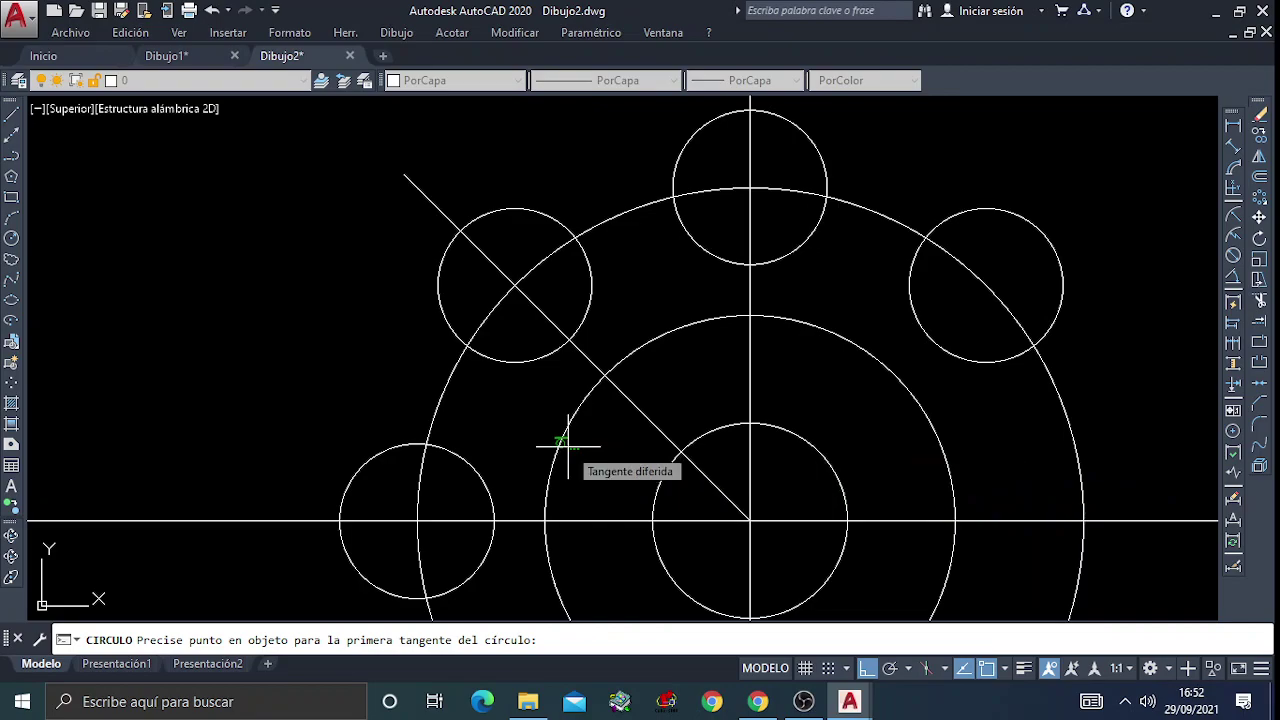
pyautogui.click(466, 455)
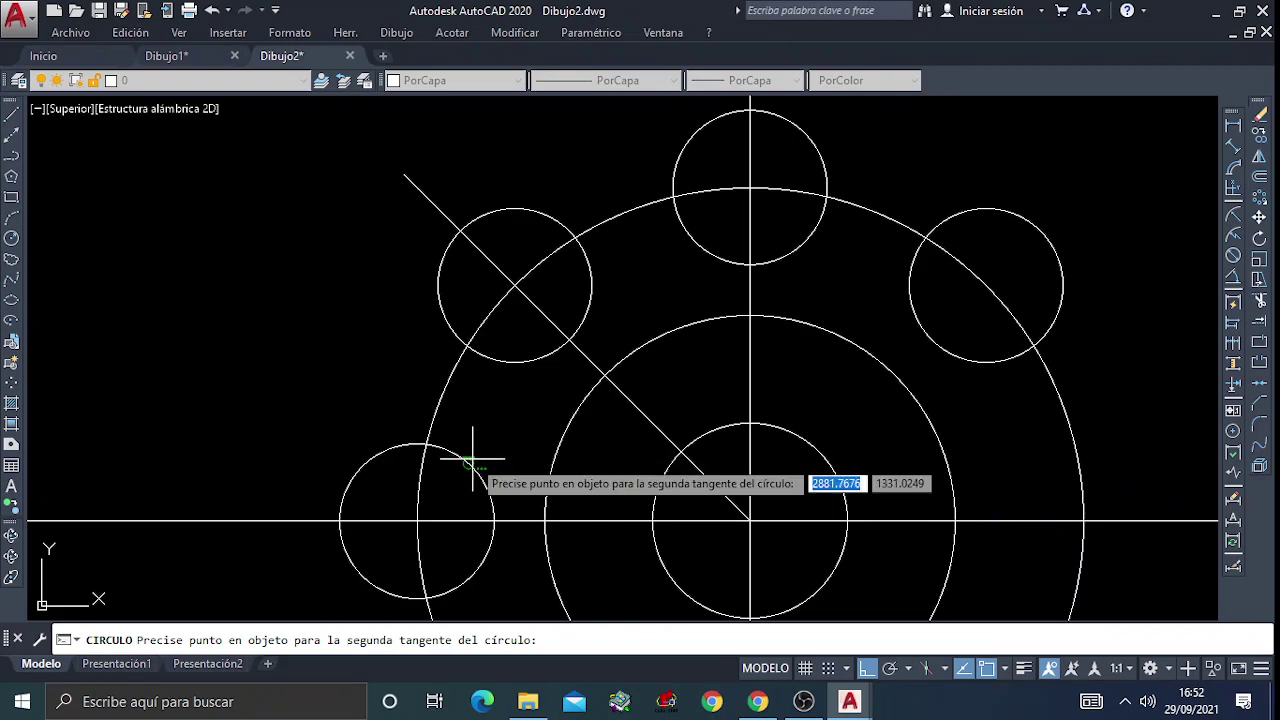
pyautogui.click(672, 217)
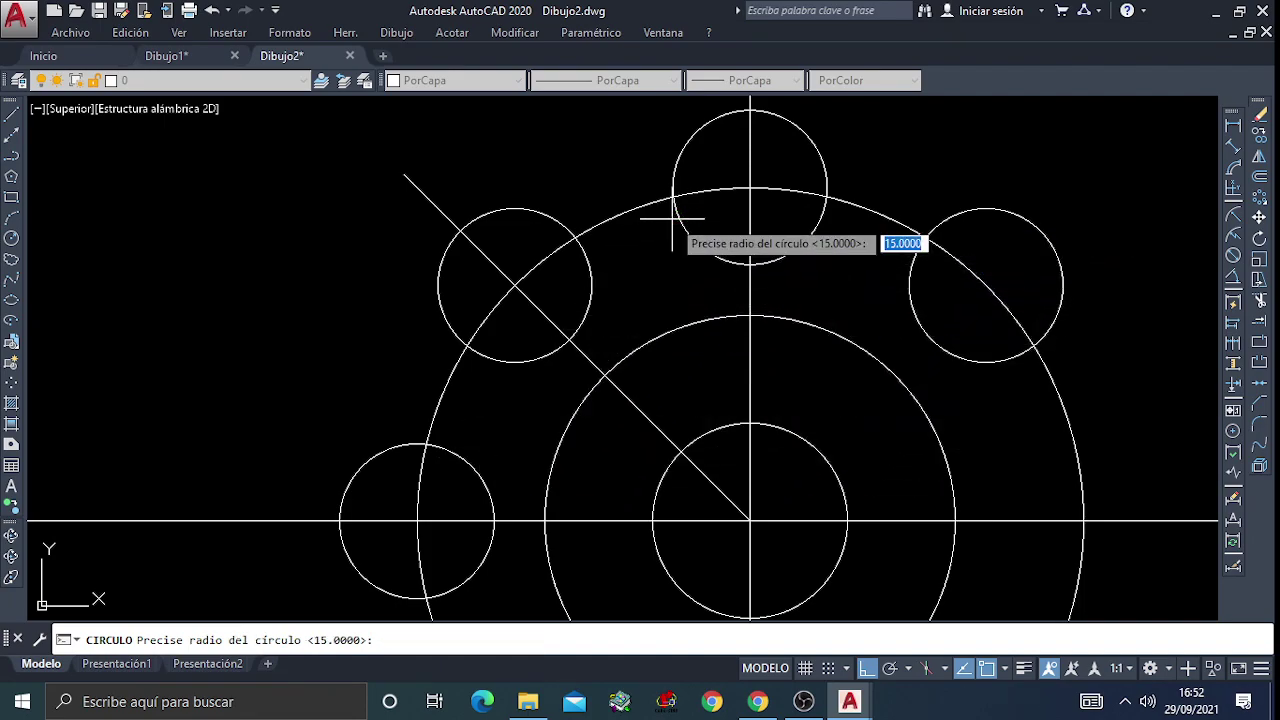
pyautogui.write('35')
pyautogui.press('Return')
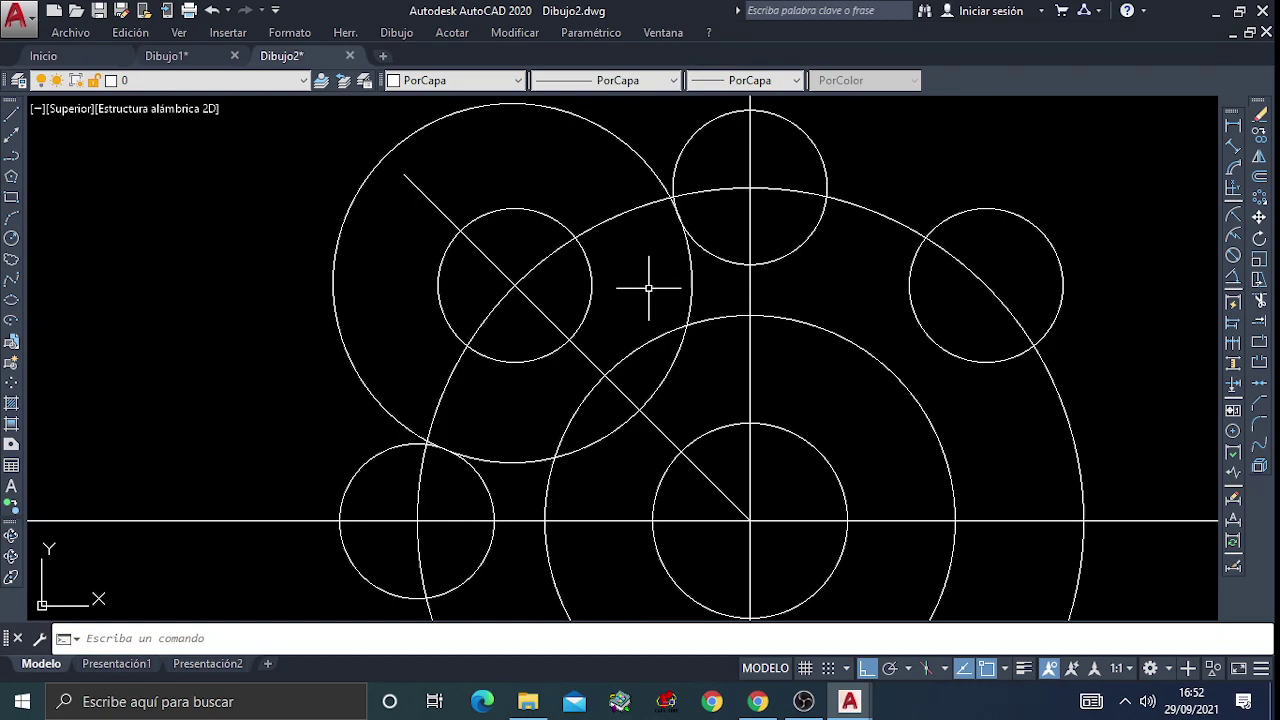
# Draw a radius-35 circle tangent to the upper-left and upper-right tooth circles
pyautogui.write('c')
pyautogui.press('Return')
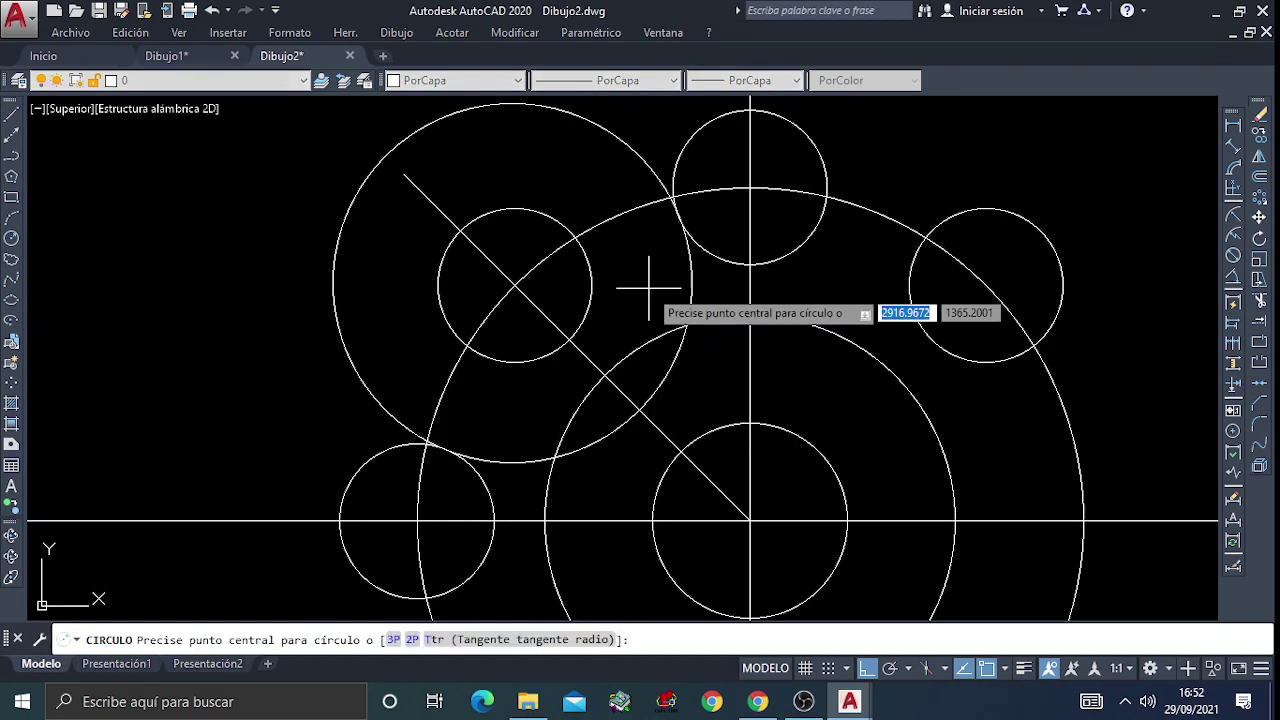
pyautogui.write('ttr')
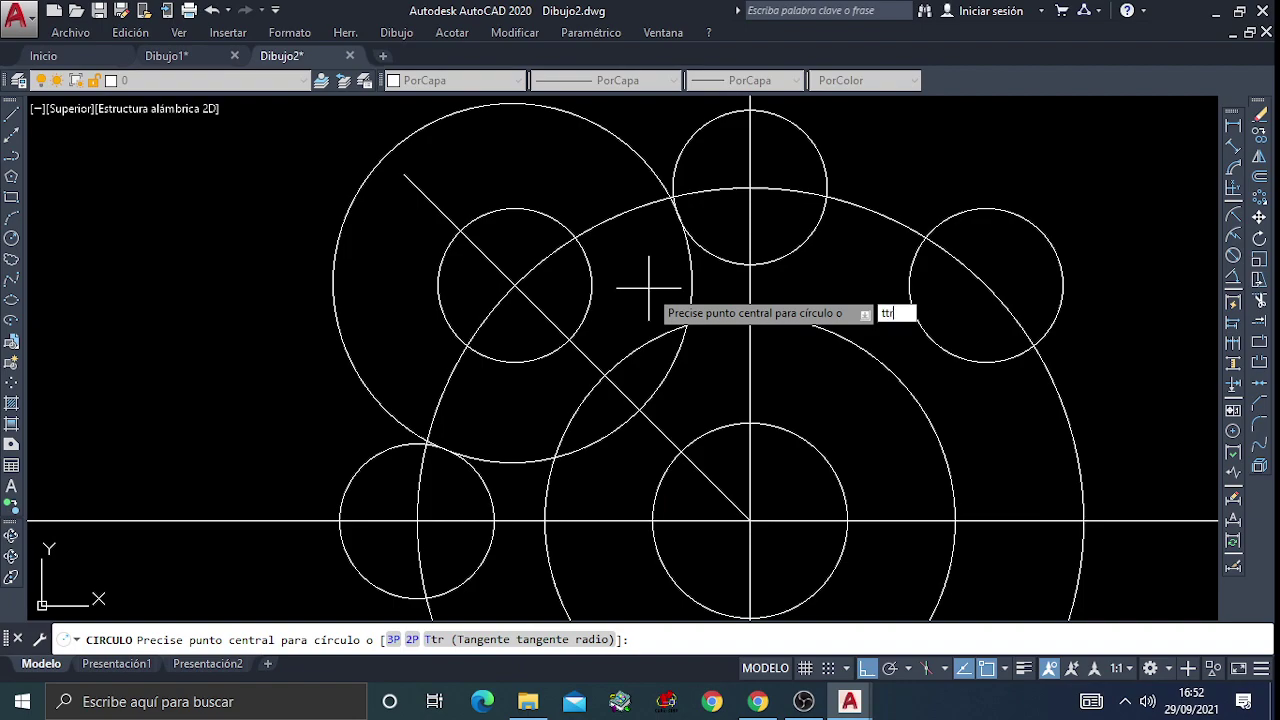
pyautogui.press('Return')
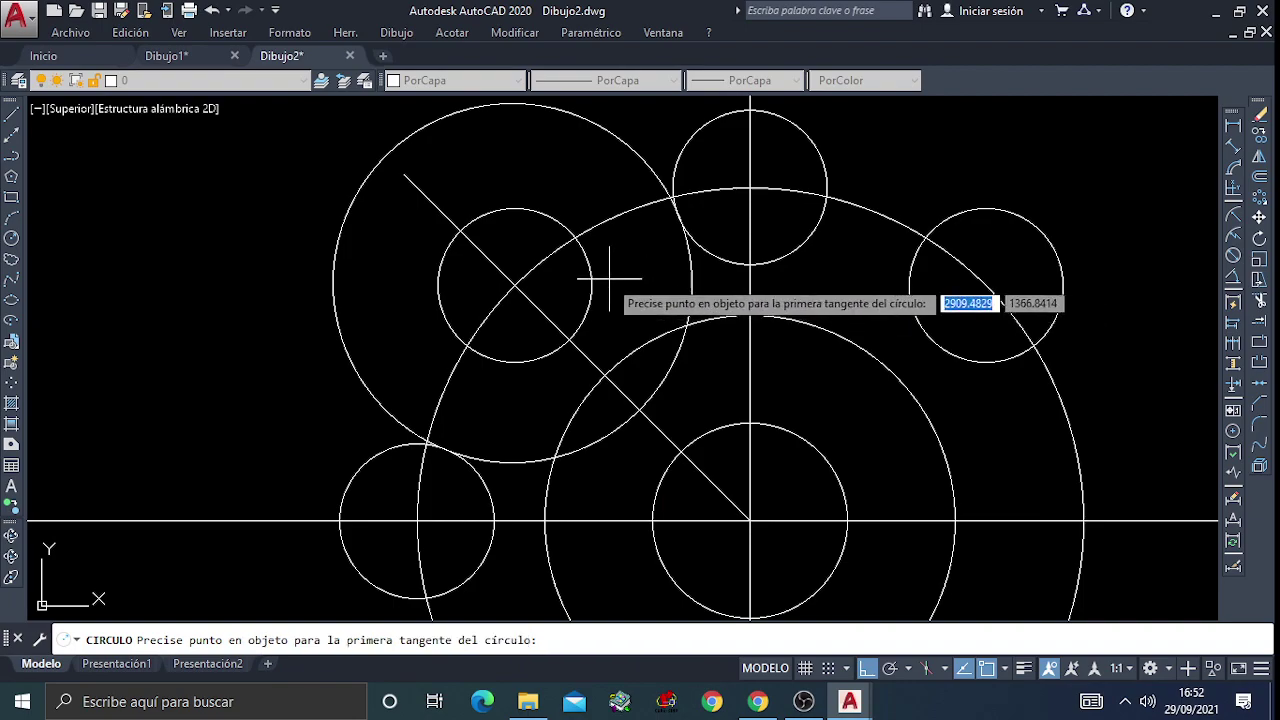
pyautogui.click(593, 278)
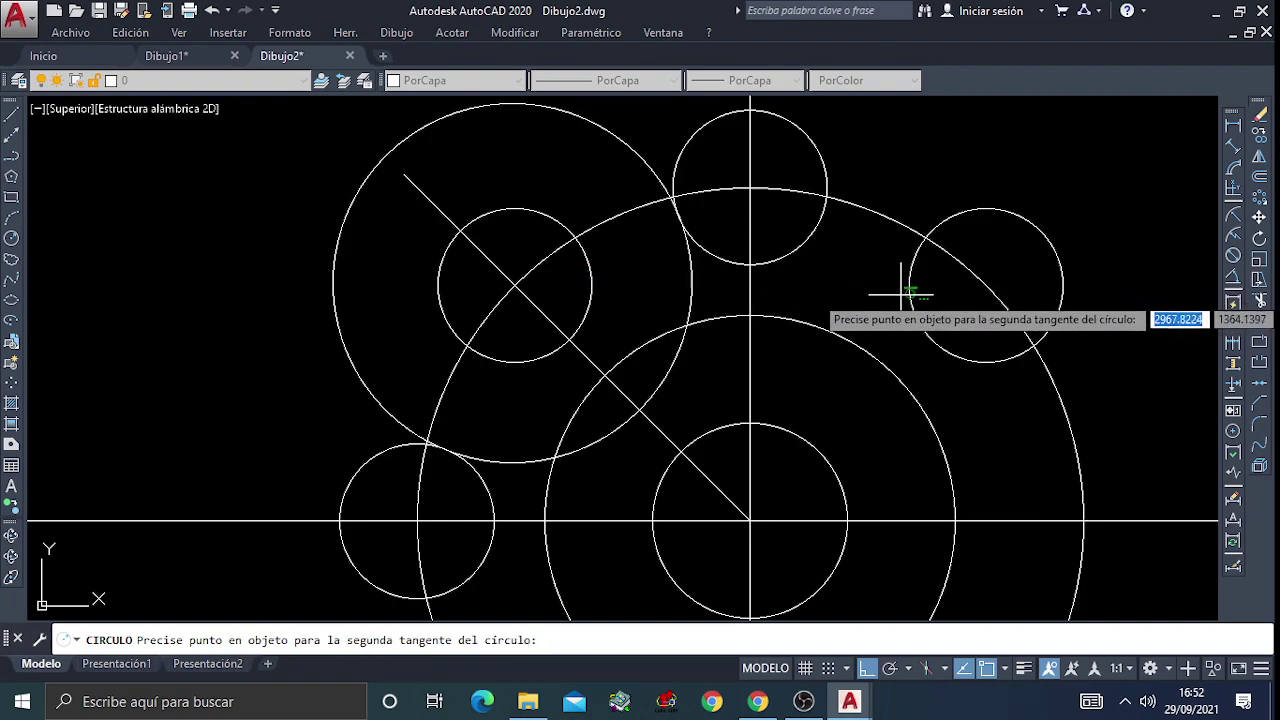
pyautogui.click(908, 288)
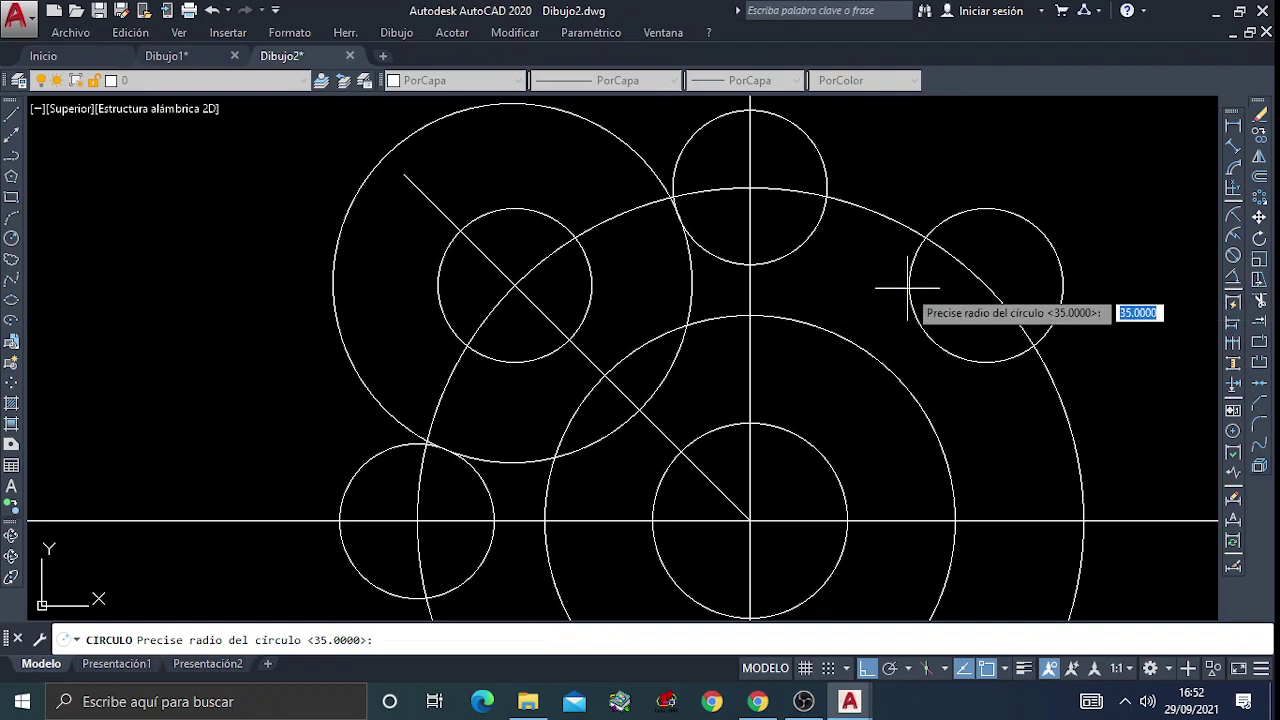
pyautogui.press('Return')
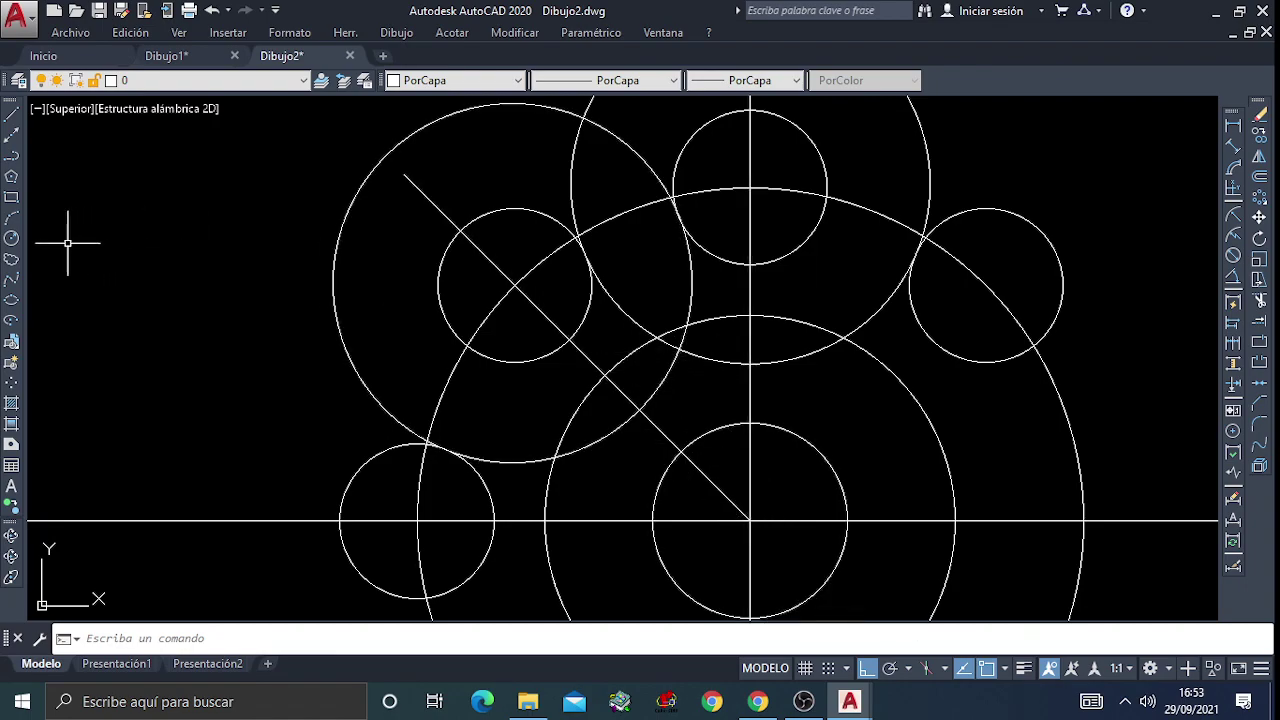
# Draw a radius-75 circle centred where the axes cross, then zoom toward the upper teeth
pyautogui.click(11, 238)
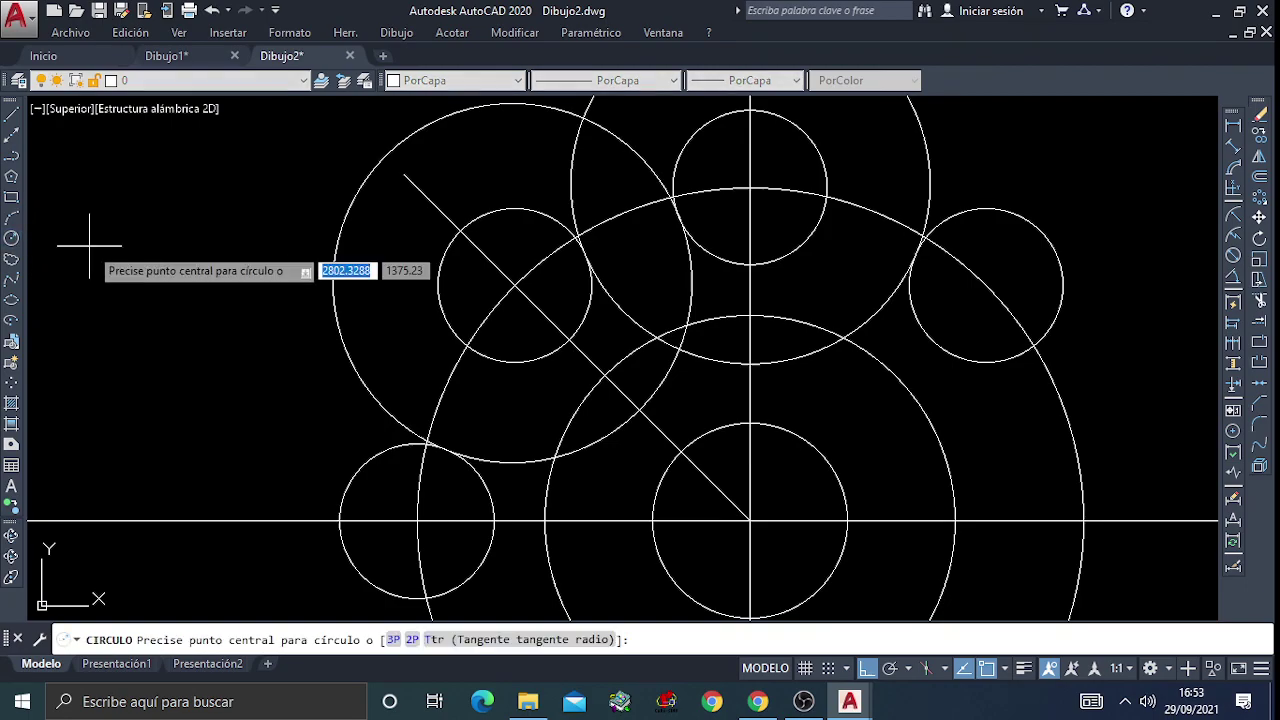
pyautogui.click(749, 521)
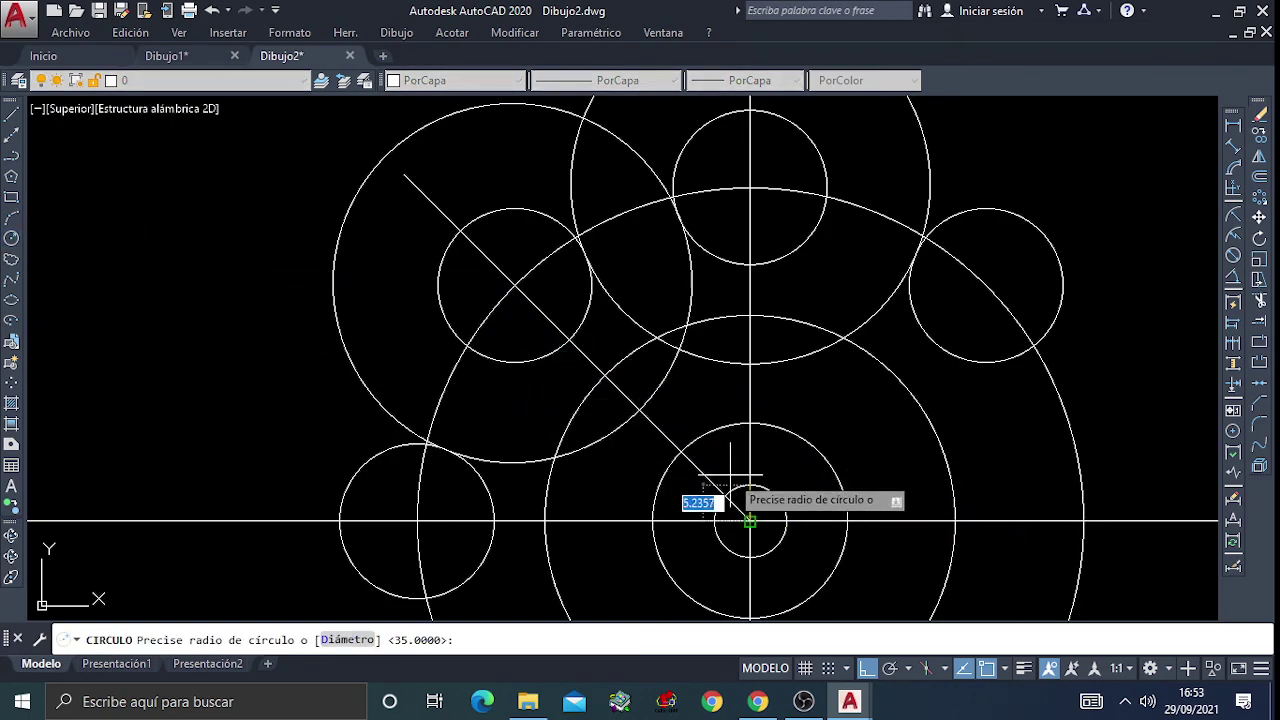
pyautogui.write('75')
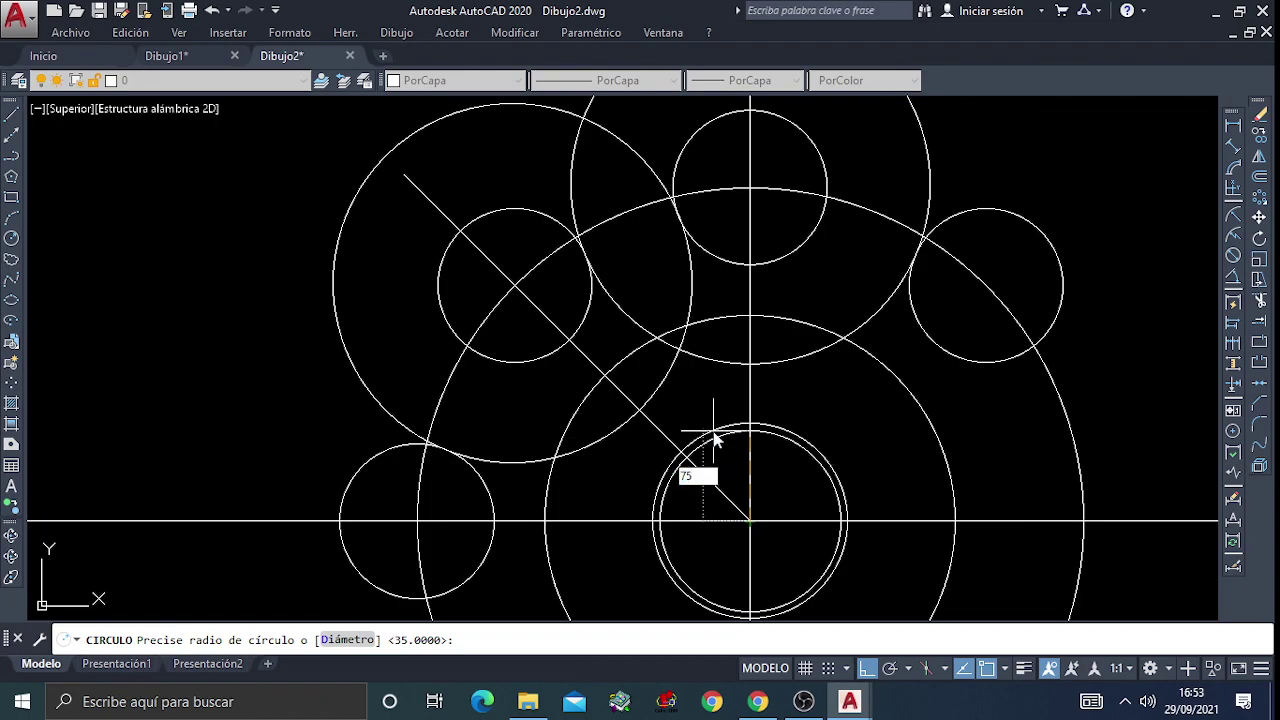
pyautogui.press('Return')
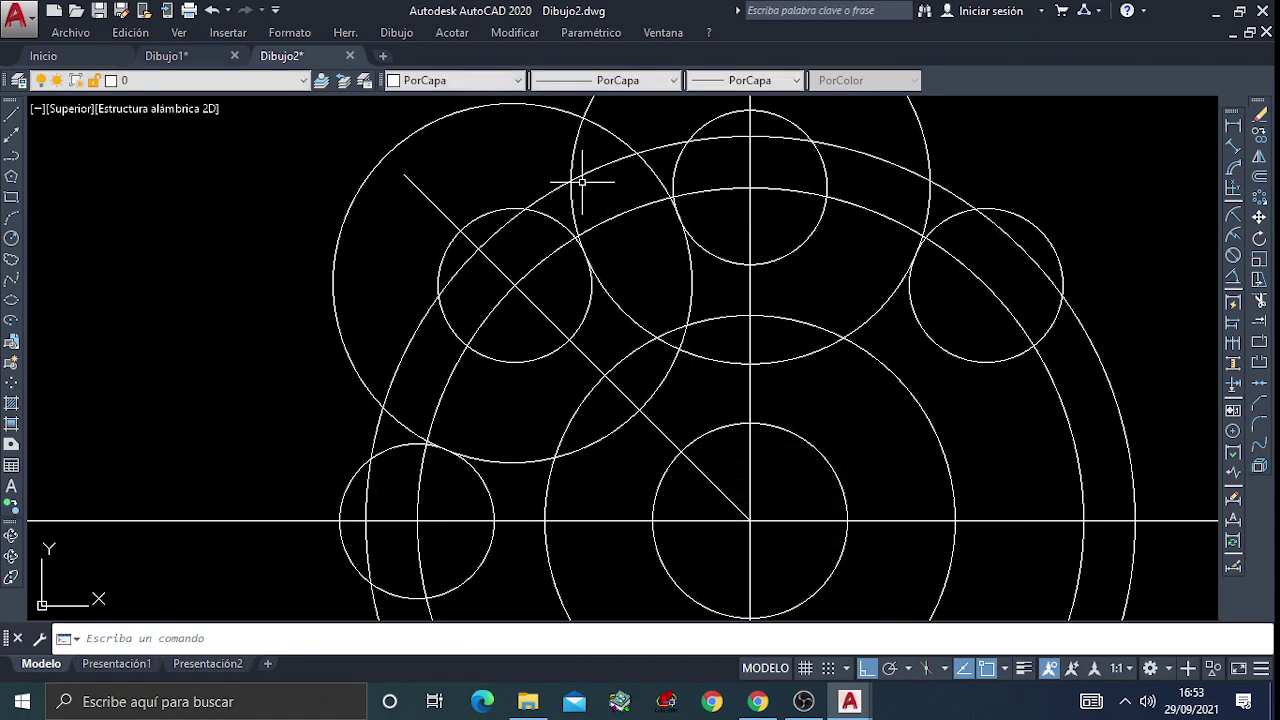
pyautogui.scroll(2, 631, 188)
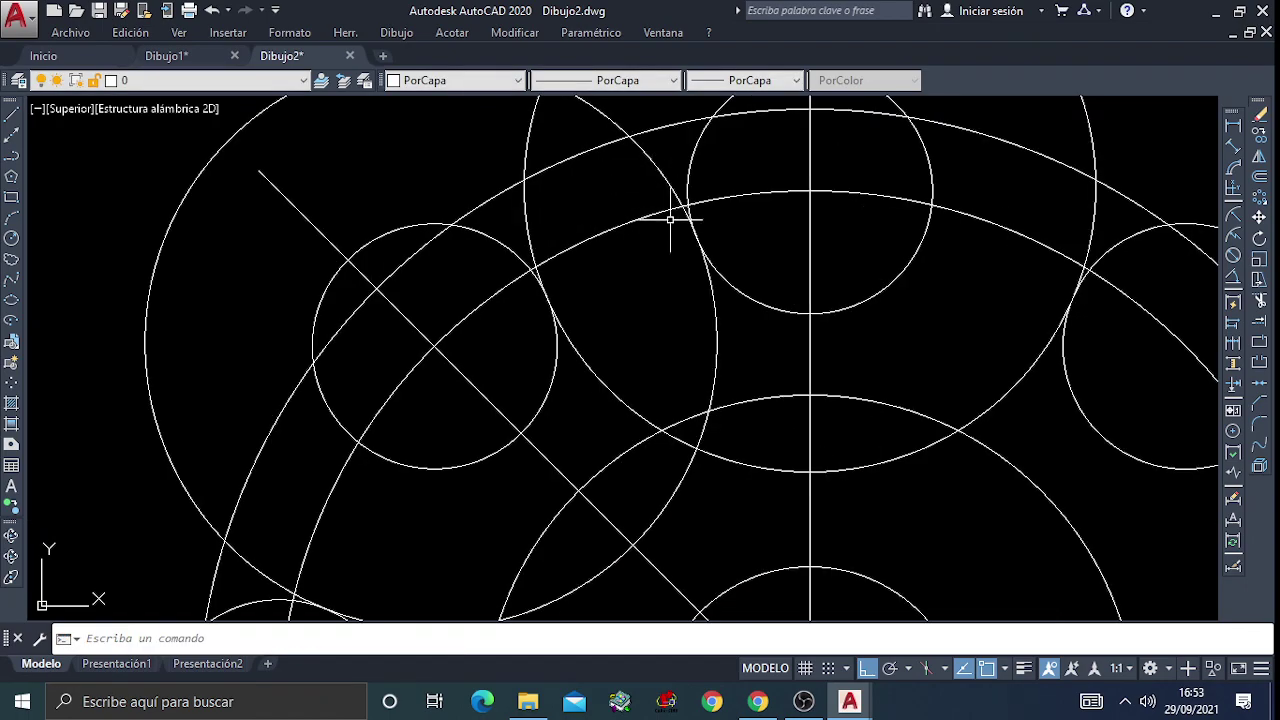
pyautogui.moveTo(668, 214); pyautogui.dragTo(634, 265, button='middle')
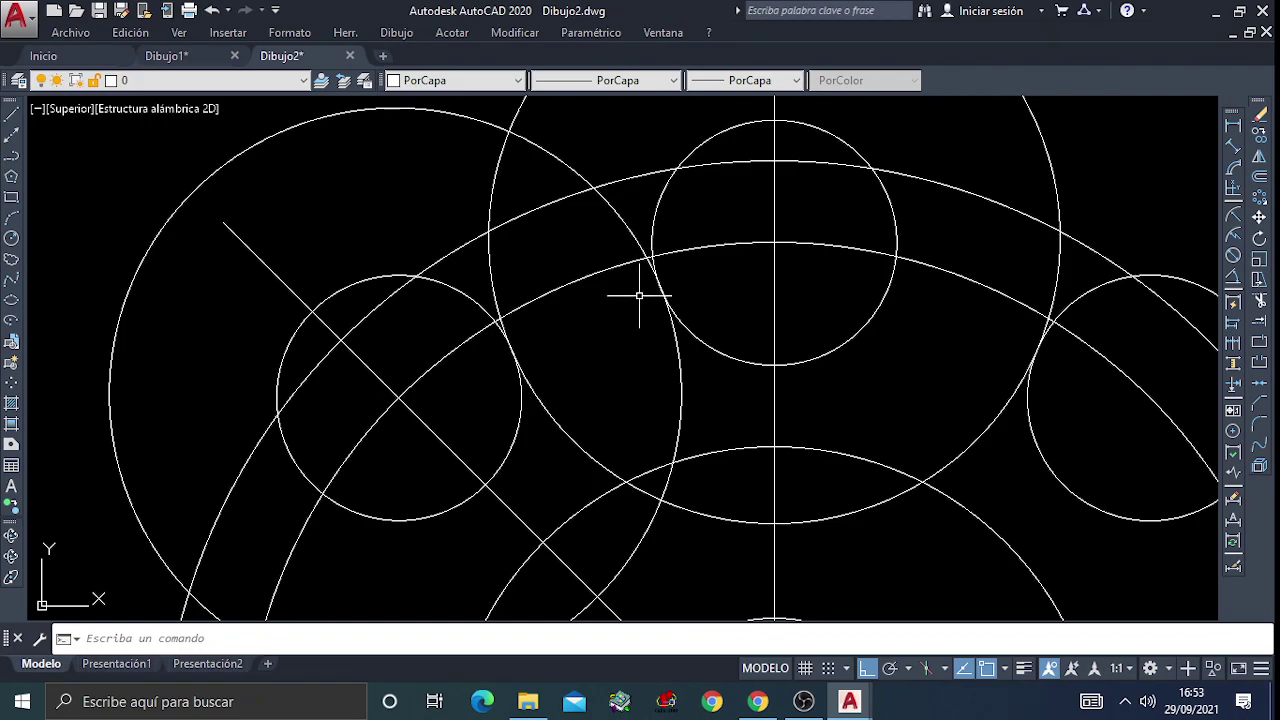
# Start RECORTA and select the upper tooth arcs and circles as cutting edges
pyautogui.write('rr')
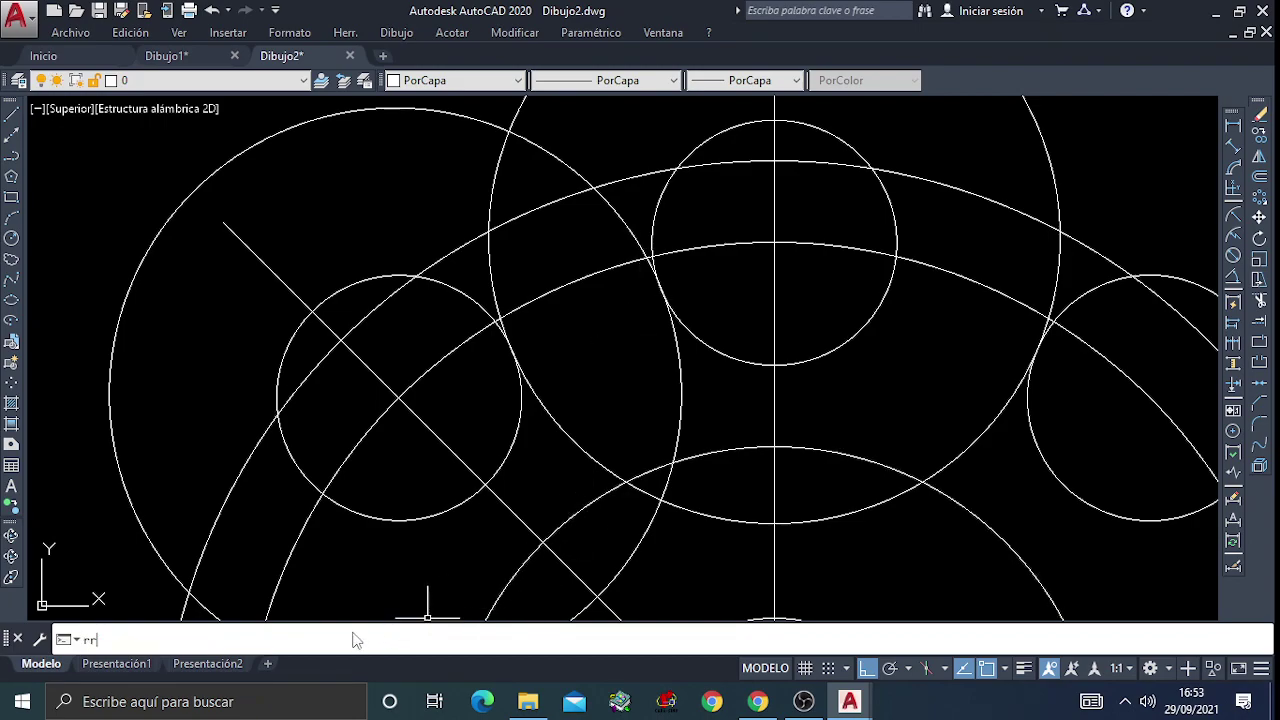
pyautogui.press('Return')
pyautogui.click(868, 545)
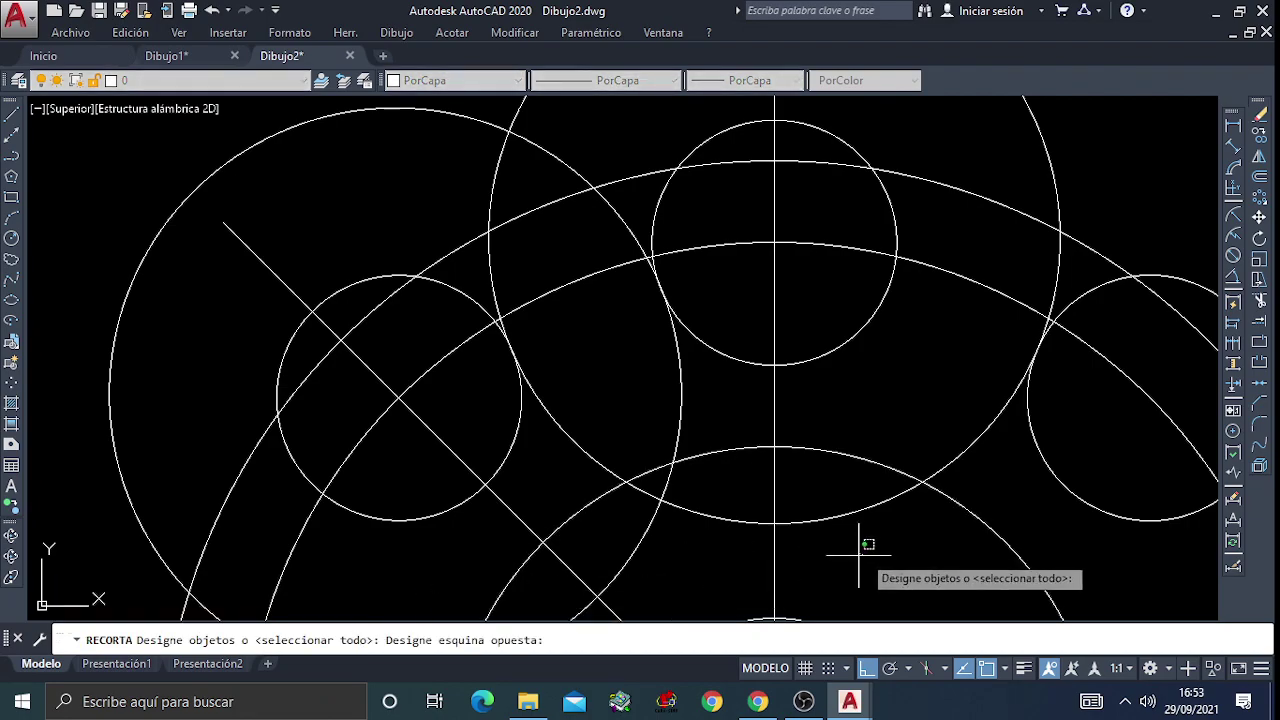
pyautogui.moveTo(868, 545); pyautogui.dragTo(1058, 195)
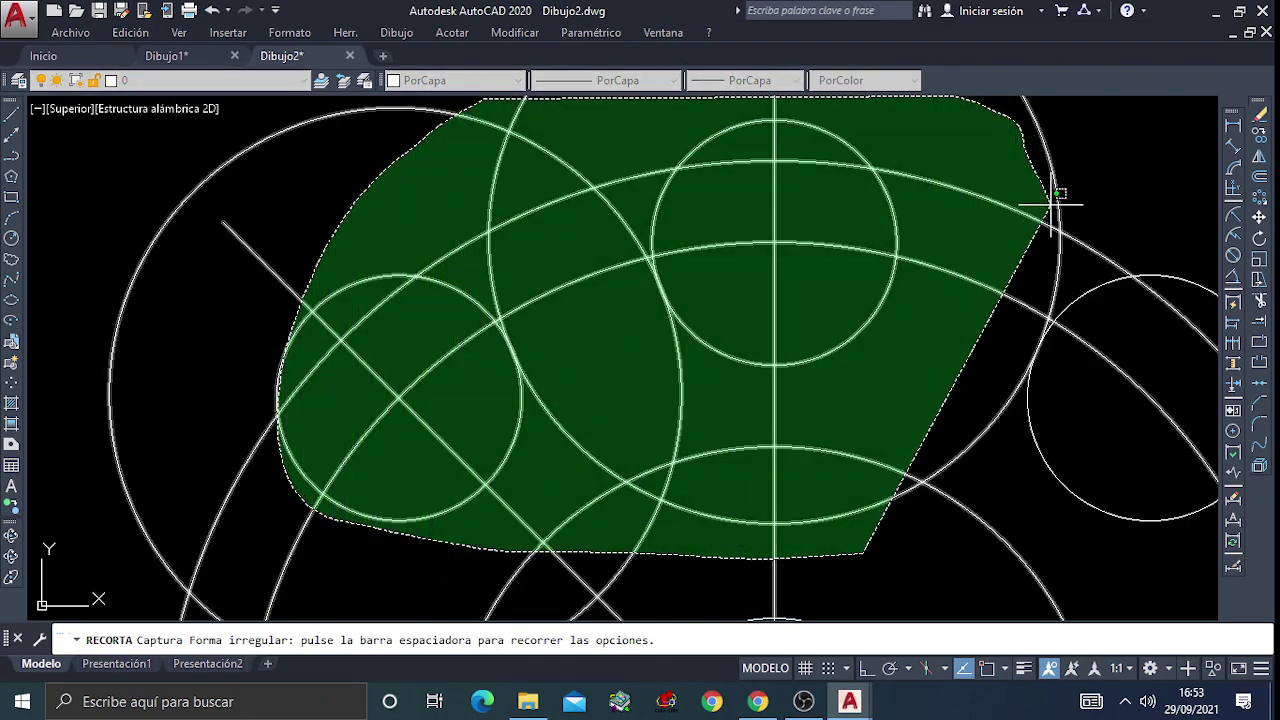
pyautogui.moveTo(1058, 195); pyautogui.dragTo(1100, 500)
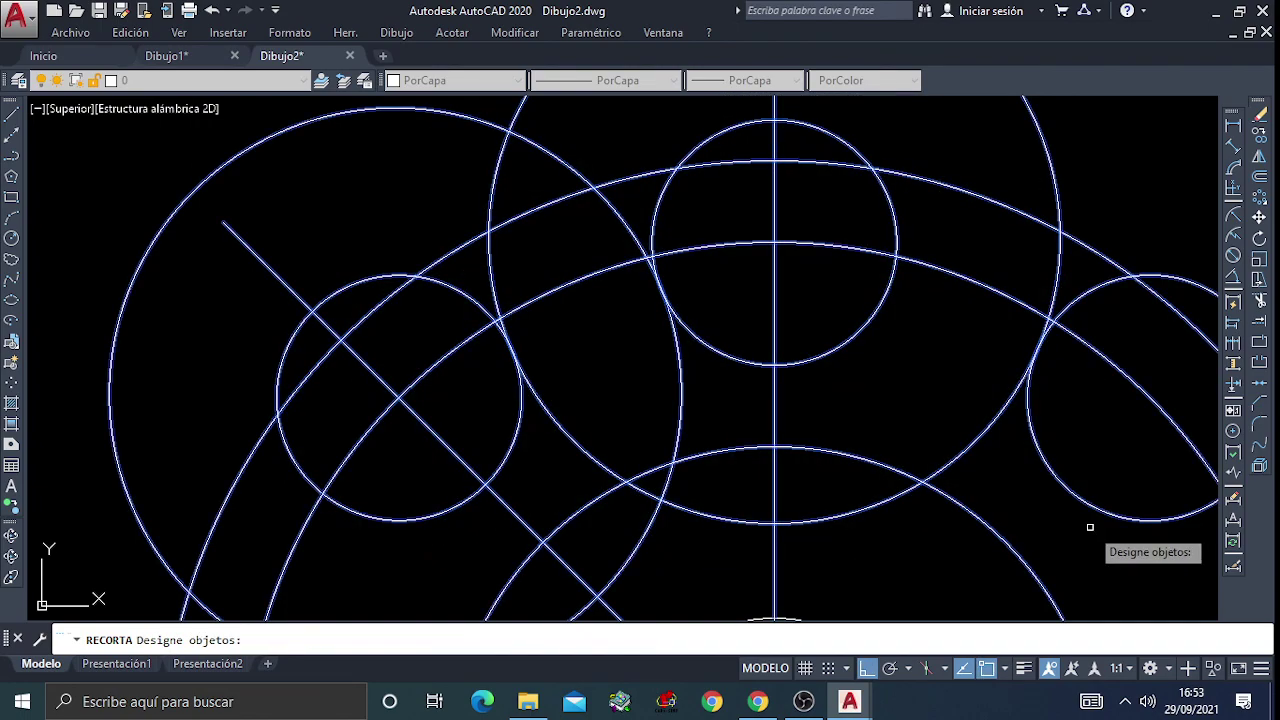
pyautogui.press('Return')
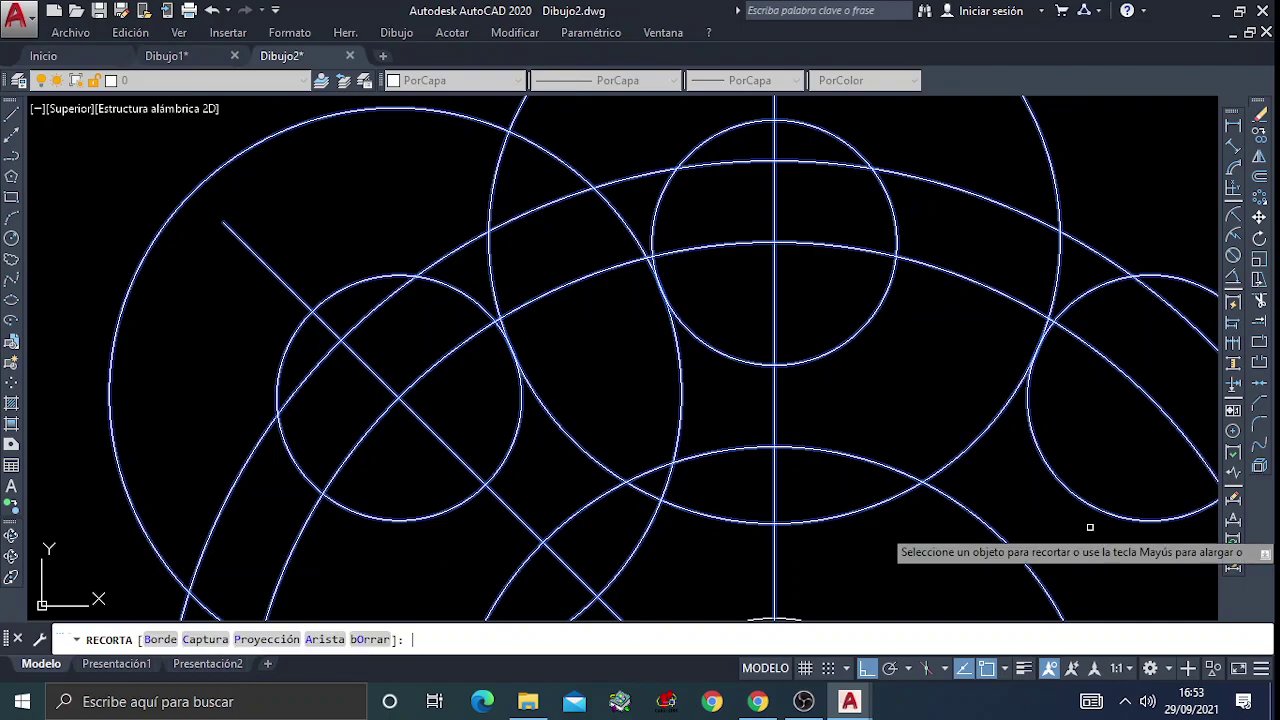
# Trim away the overlapping arc pieces between intersections around the upper teeth
pyautogui.scroll(4, 554, 386)
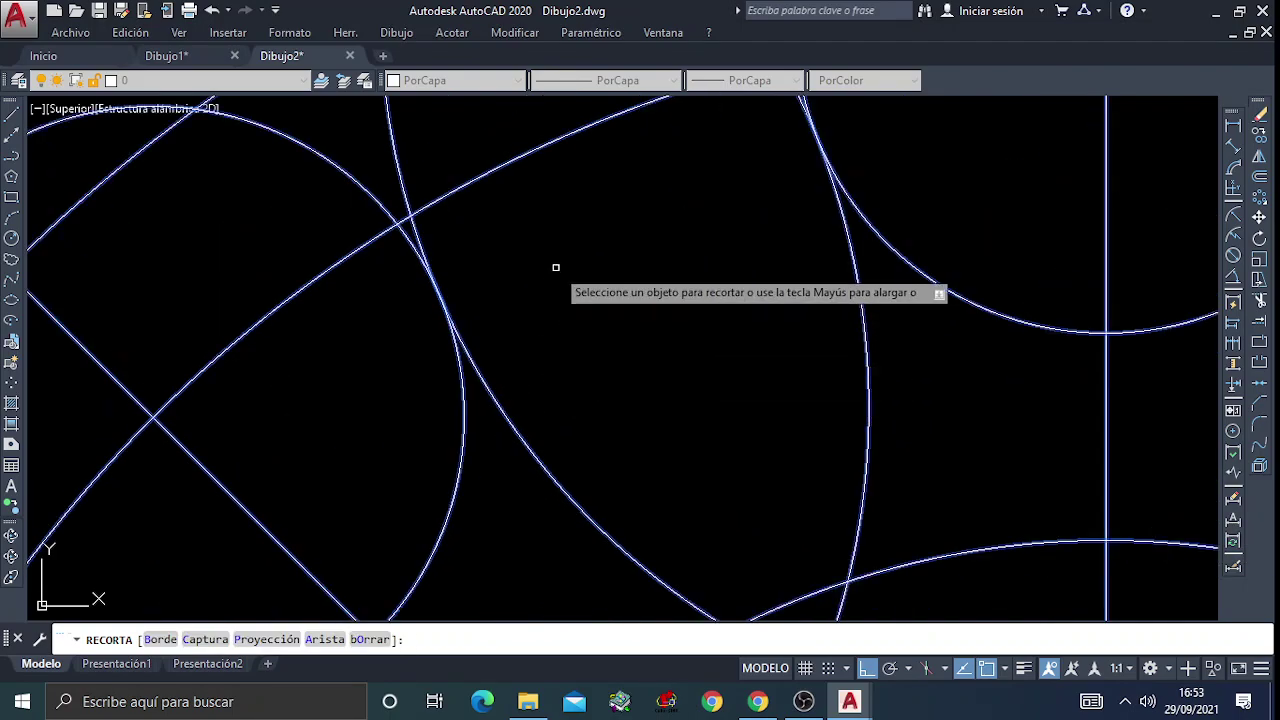
pyautogui.moveTo(554, 266); pyautogui.dragTo(554, 382, button='middle')
pyautogui.click(410, 345)
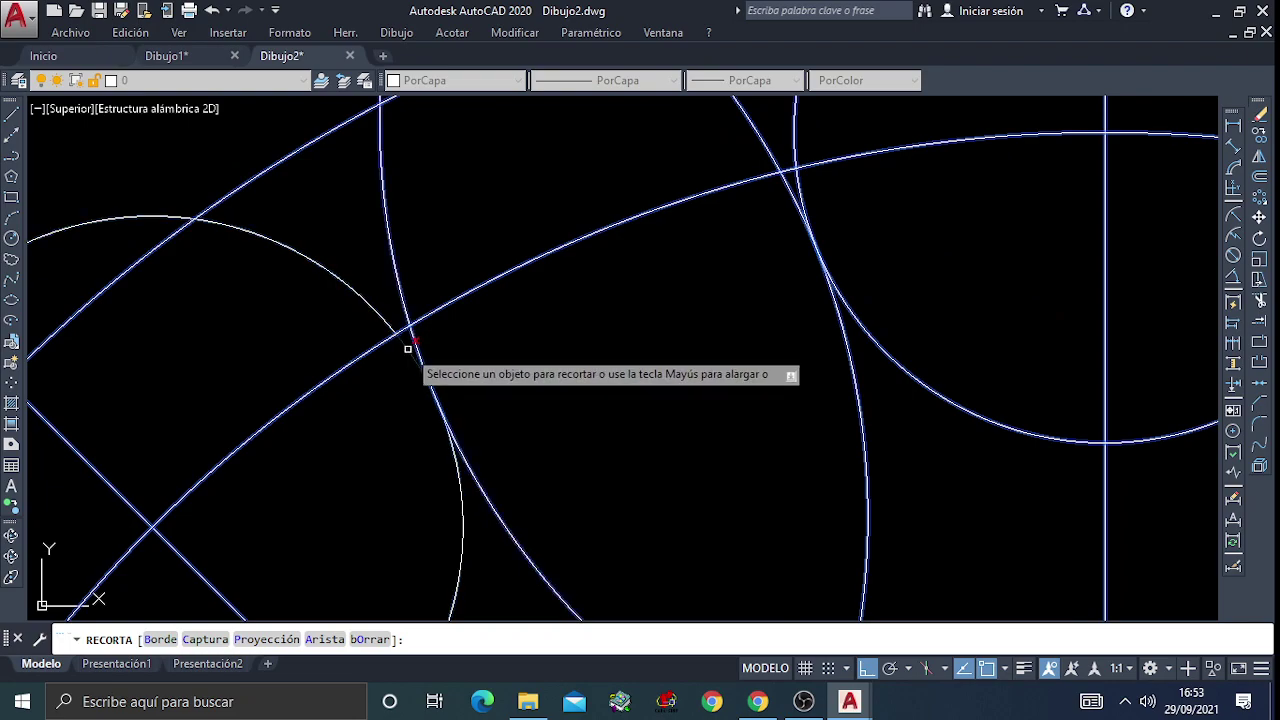
pyautogui.click(797, 183)
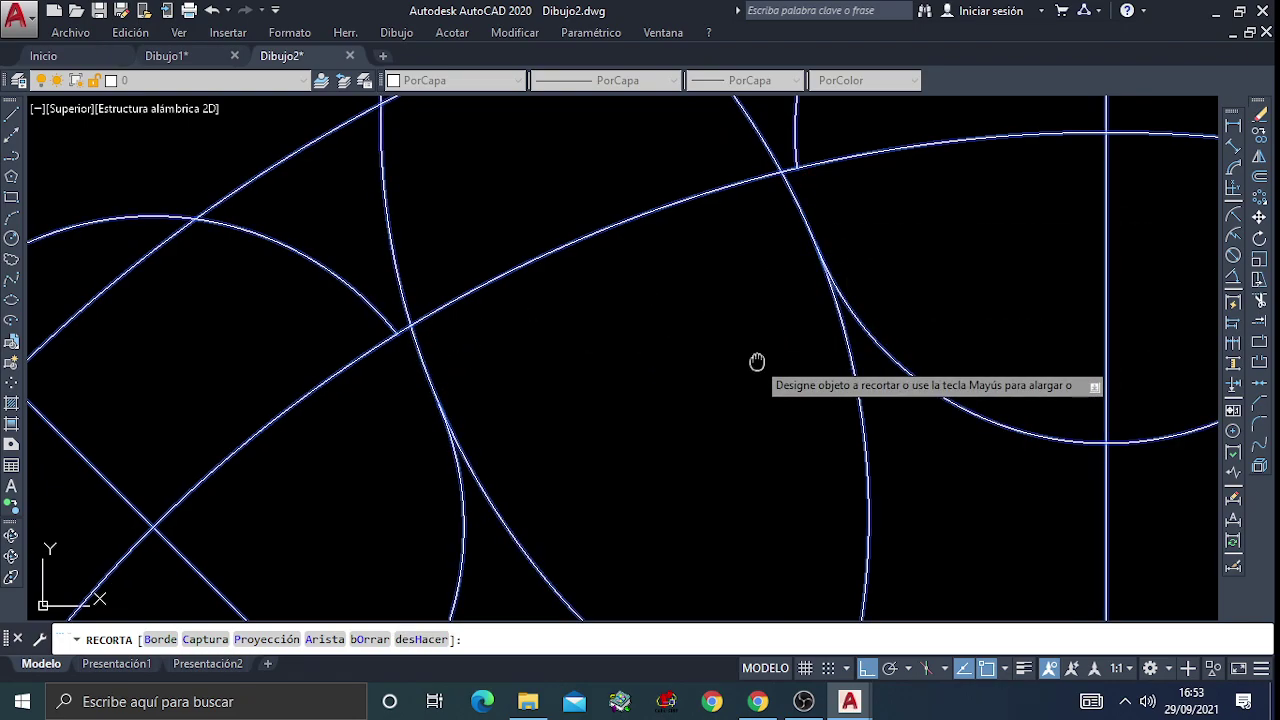
pyautogui.moveTo(755, 360); pyautogui.dragTo(677, 263, button='middle')
pyautogui.click(558, 377)
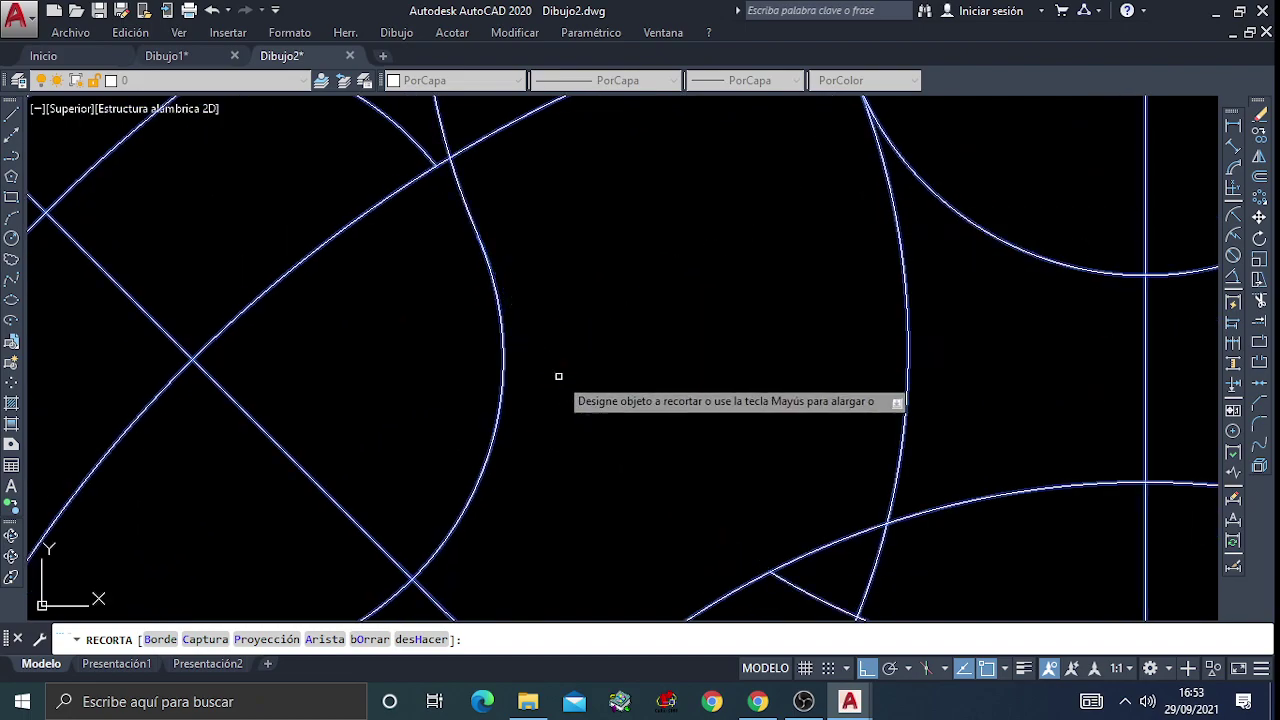
pyautogui.click(906, 378)
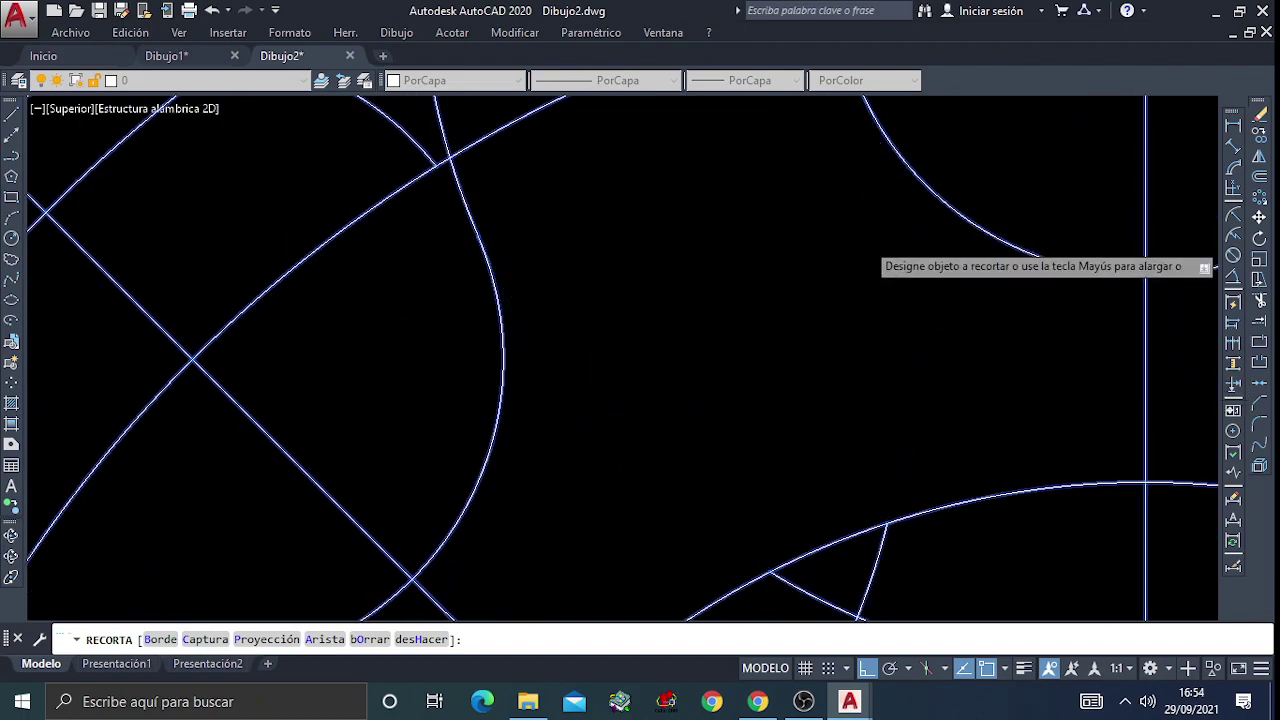
pyautogui.scroll(-2, 851, 229)
pyautogui.scroll(-2, 823, 320)
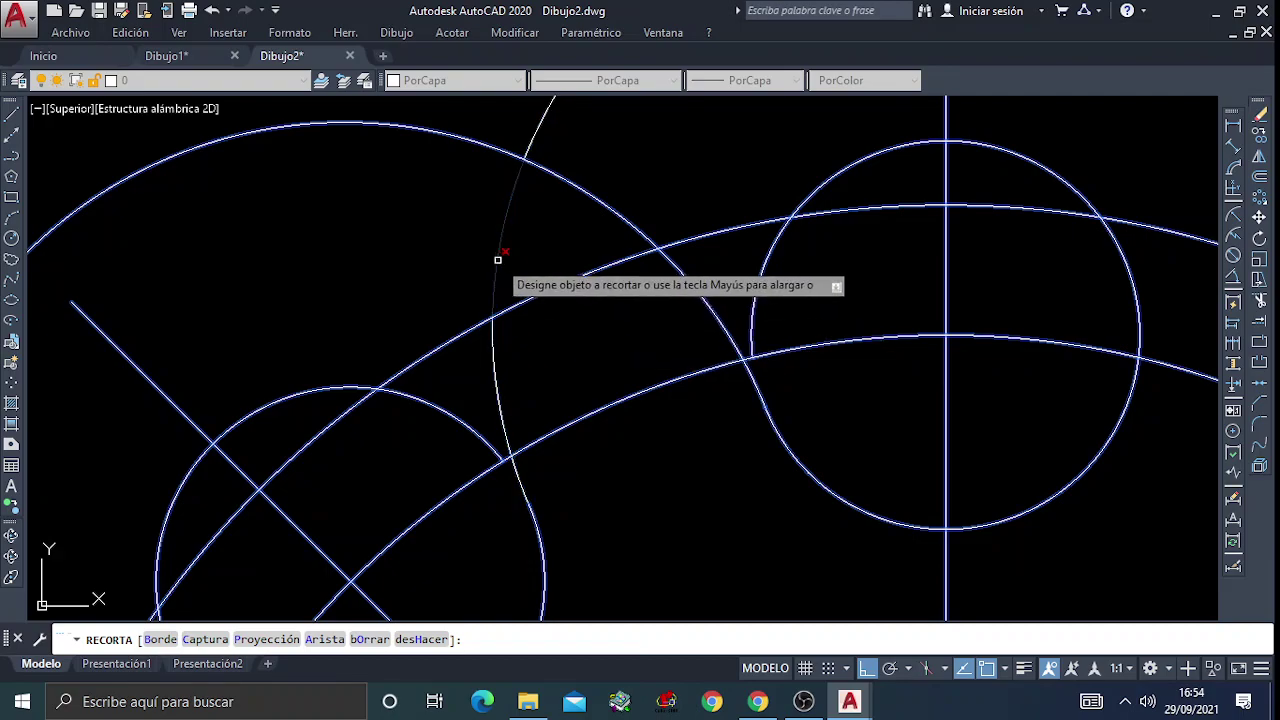
pyautogui.click(500, 258)
pyautogui.click(620, 212)
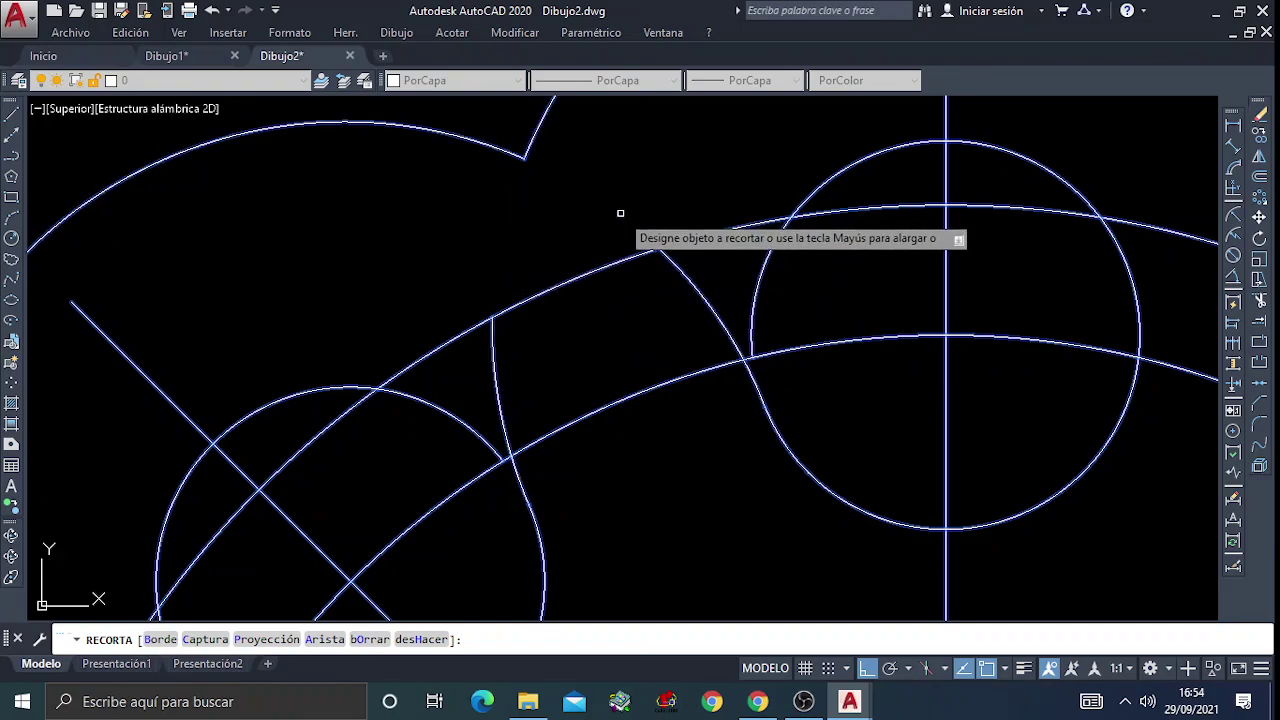
pyautogui.moveTo(666, 463); pyautogui.dragTo(677, 346, button='middle')
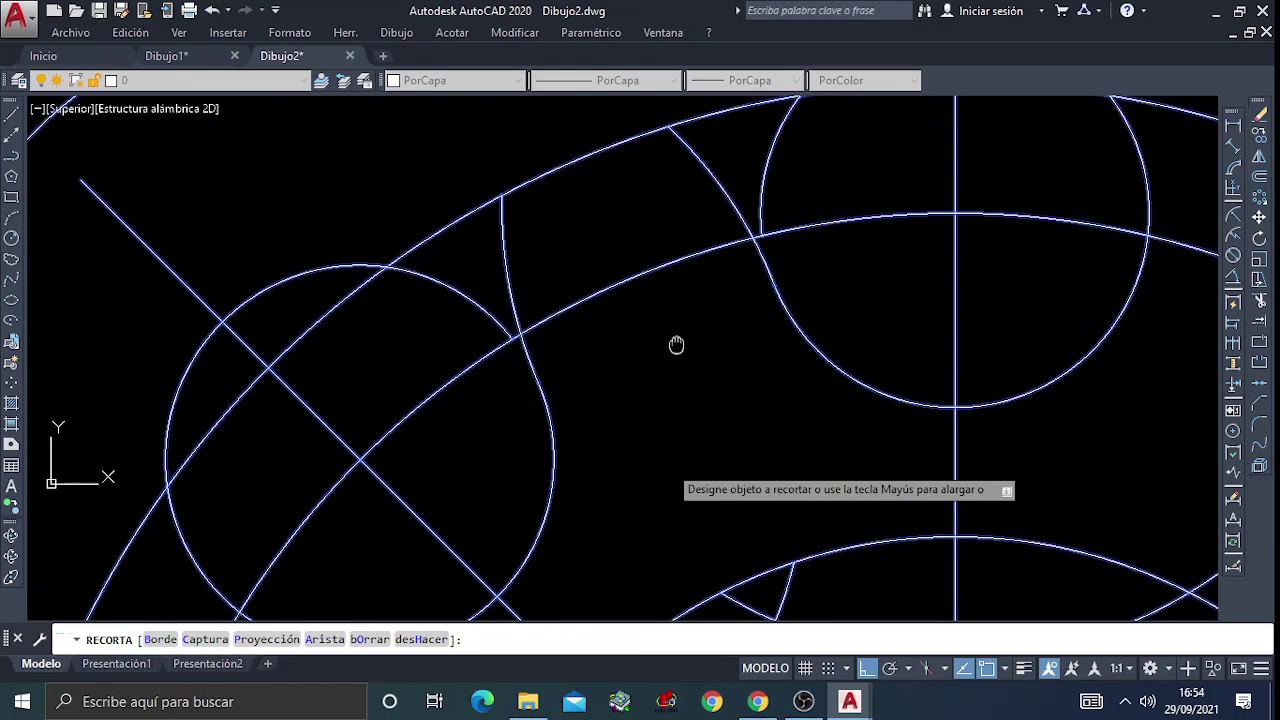
pyautogui.click(995, 404)
pyautogui.moveTo(720, 455); pyautogui.dragTo(709, 335, button='middle')
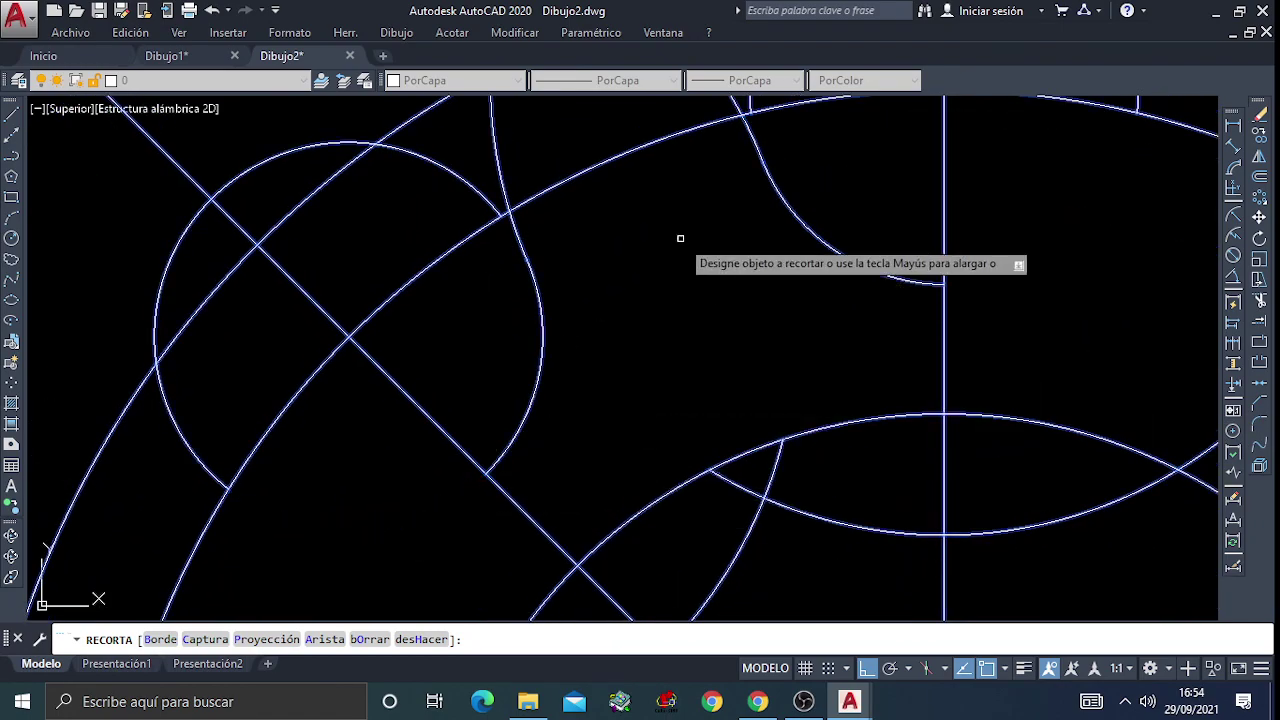
pyautogui.moveTo(728, 194); pyautogui.dragTo(686, 311, button='middle')
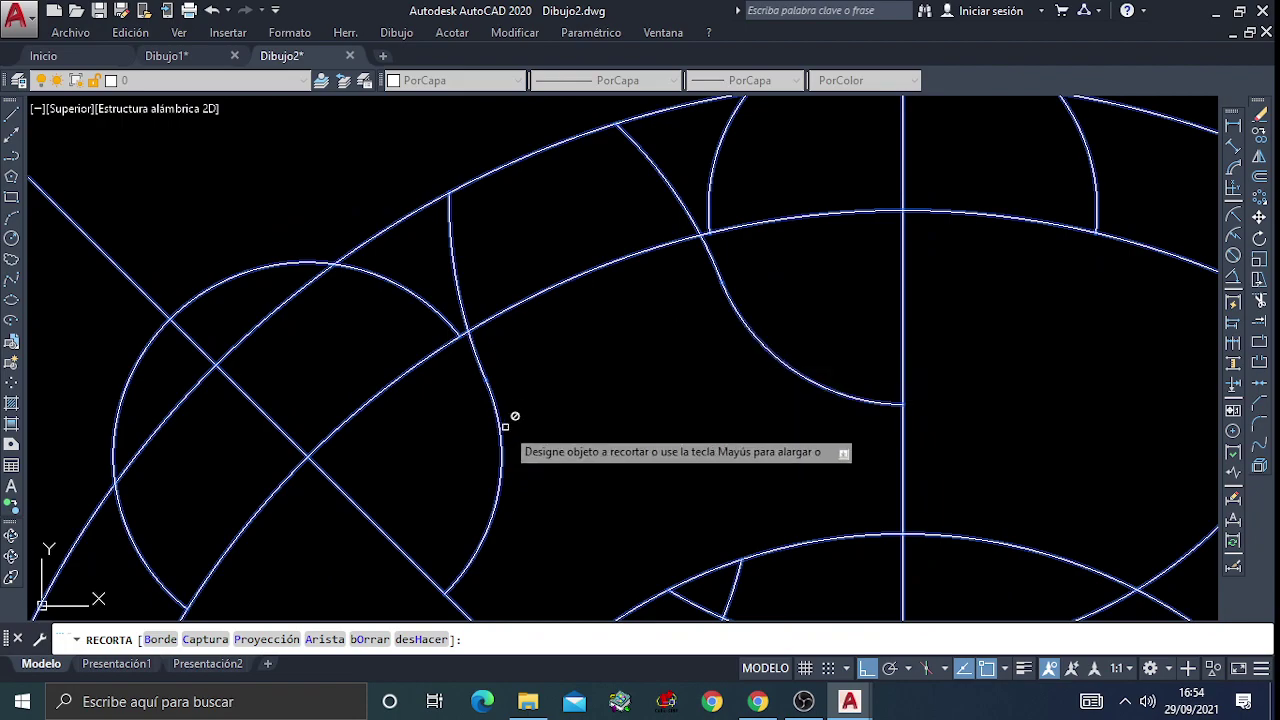
# Erase the large left and upper-right construction arcs and the leftover arc beside the tooth
pyautogui.press('Escape')
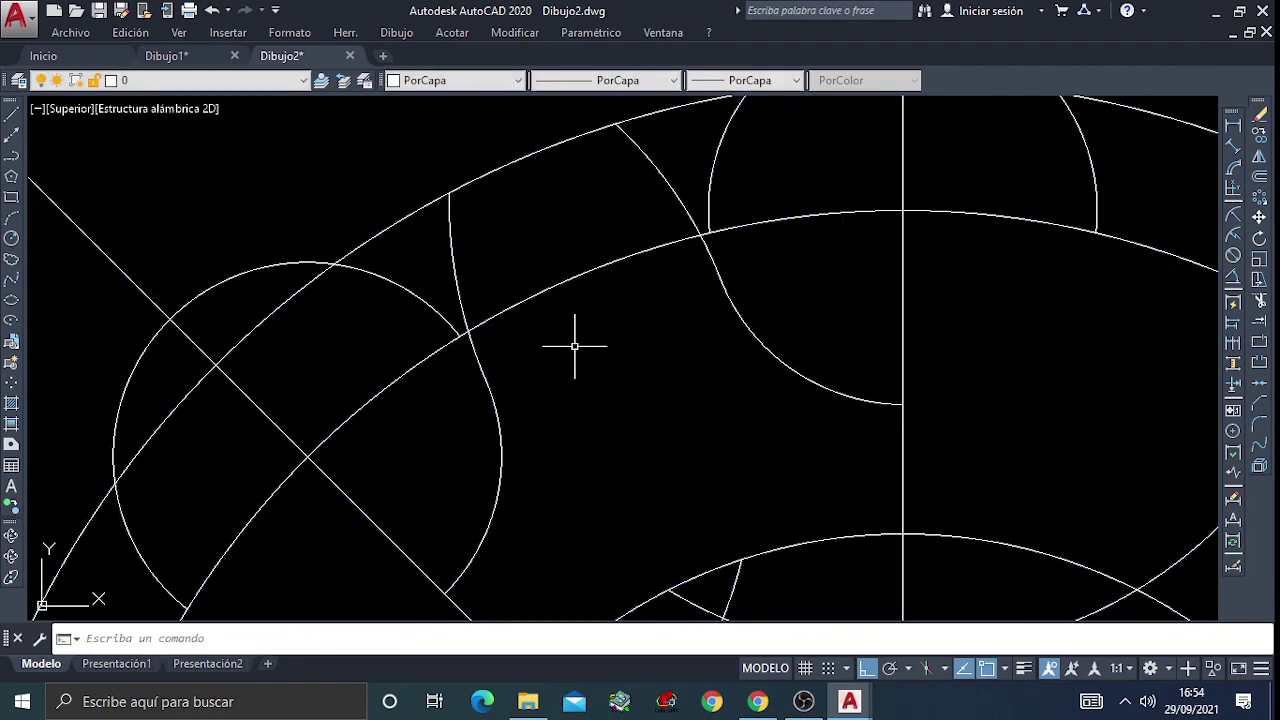
pyautogui.scroll(-2, 595, 314)
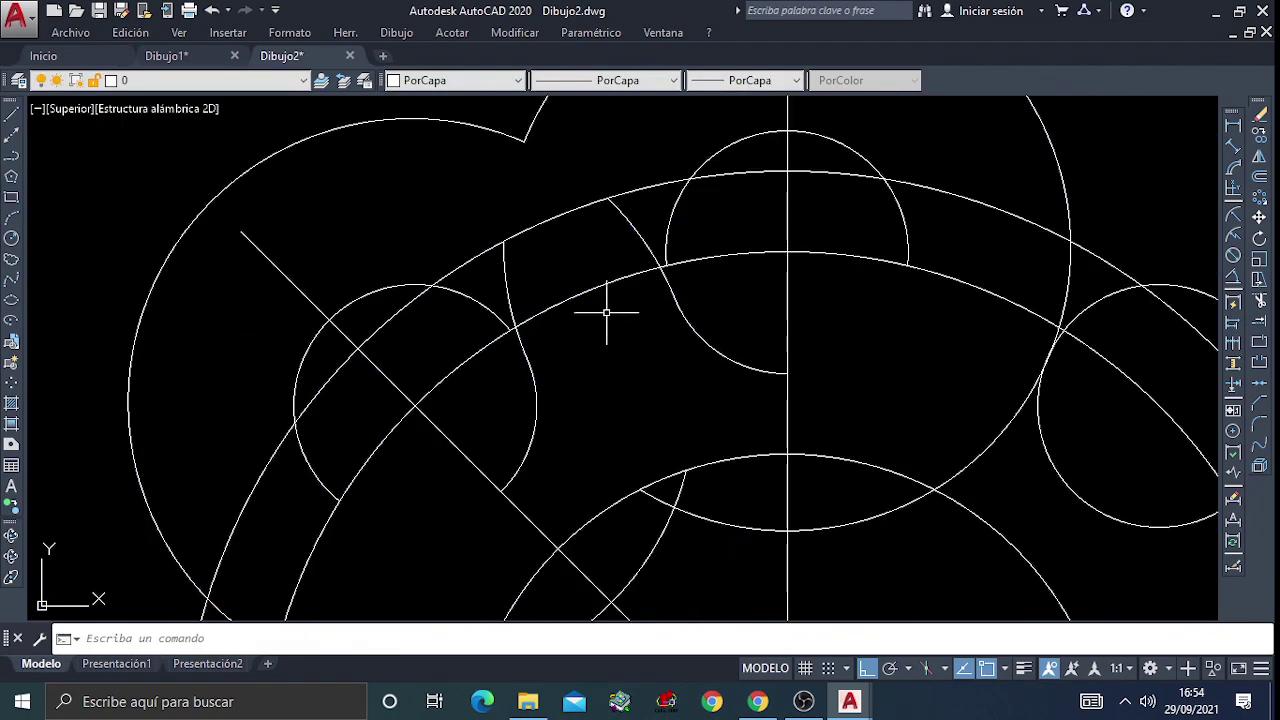
pyautogui.click(508, 132)
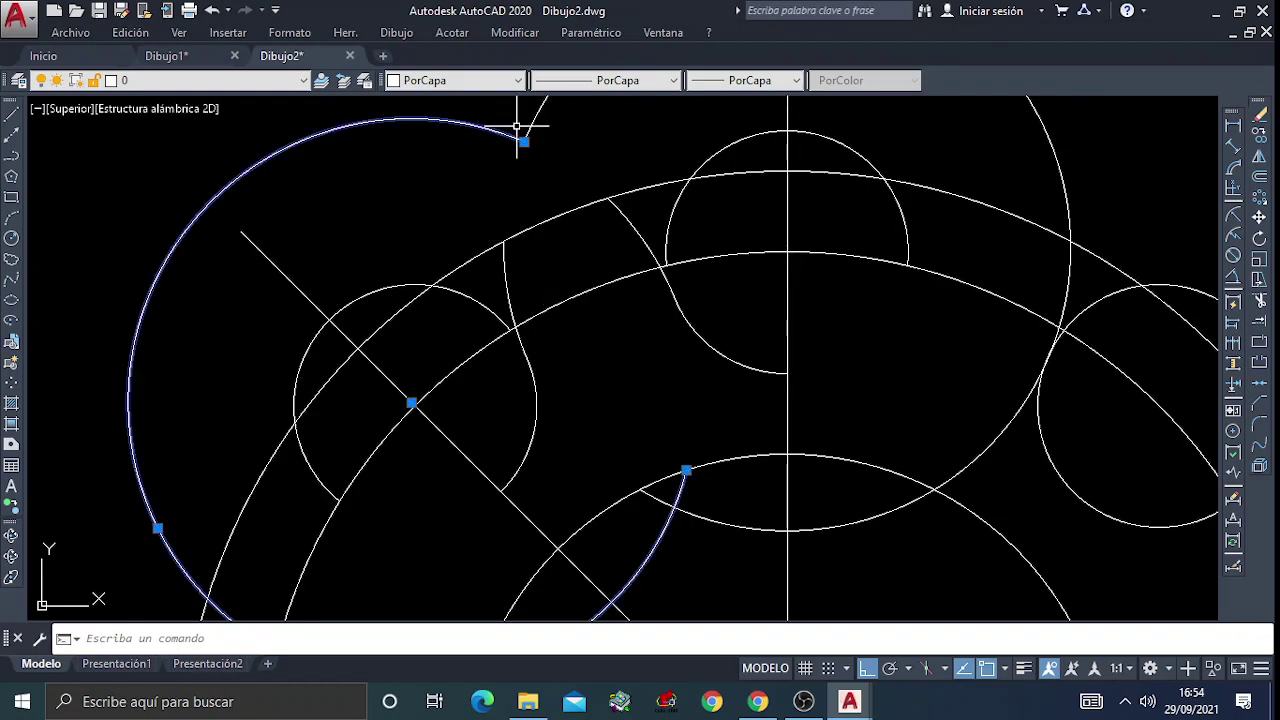
pyautogui.click(529, 122)
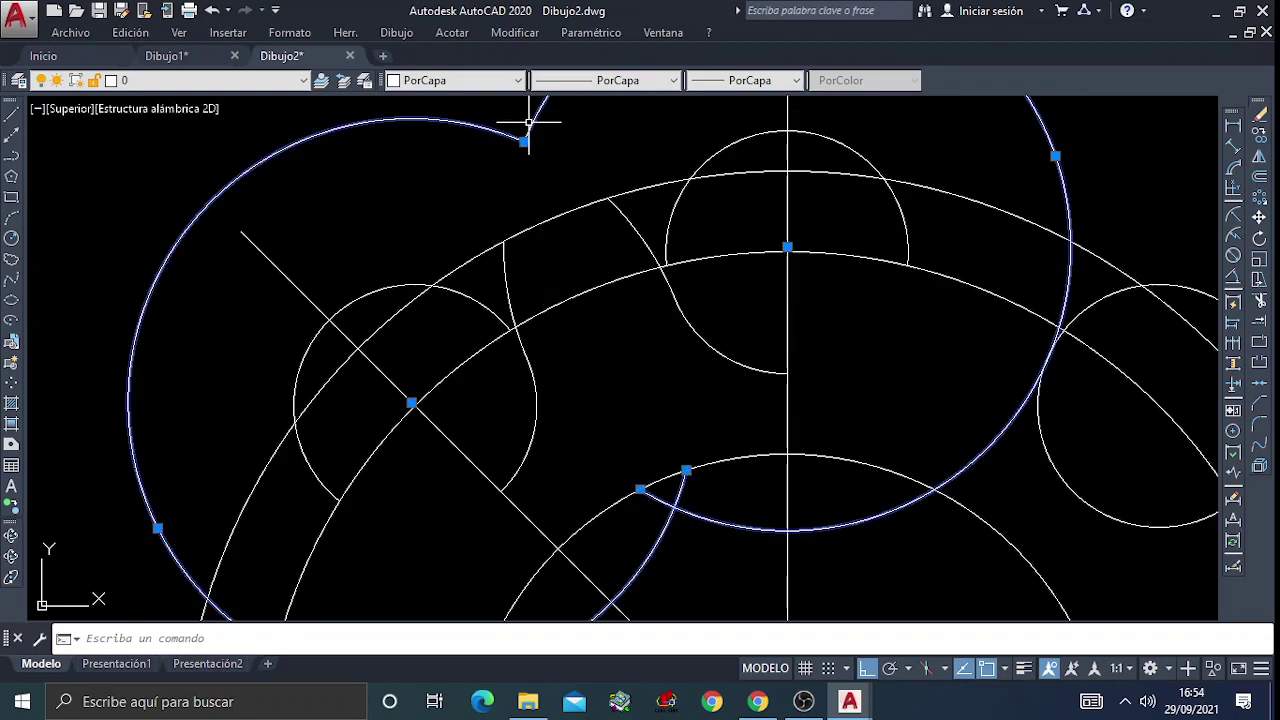
pyautogui.press('Delete')
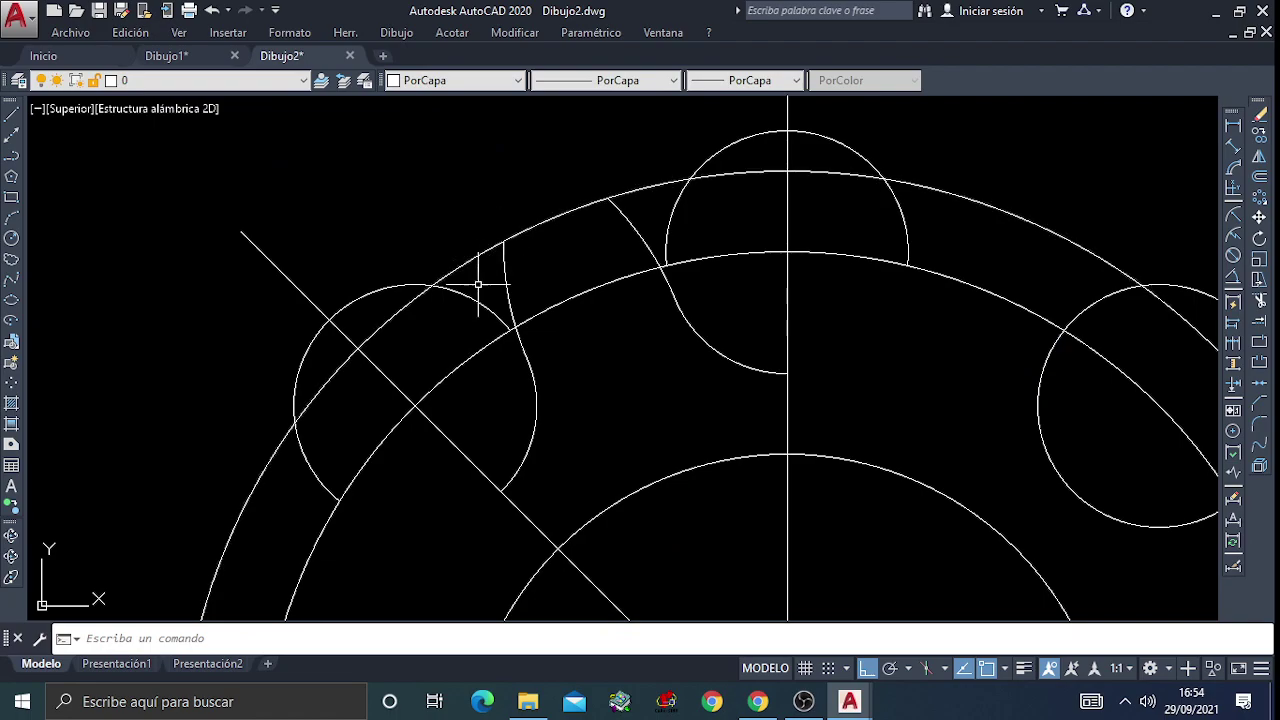
pyautogui.moveTo(475, 297)
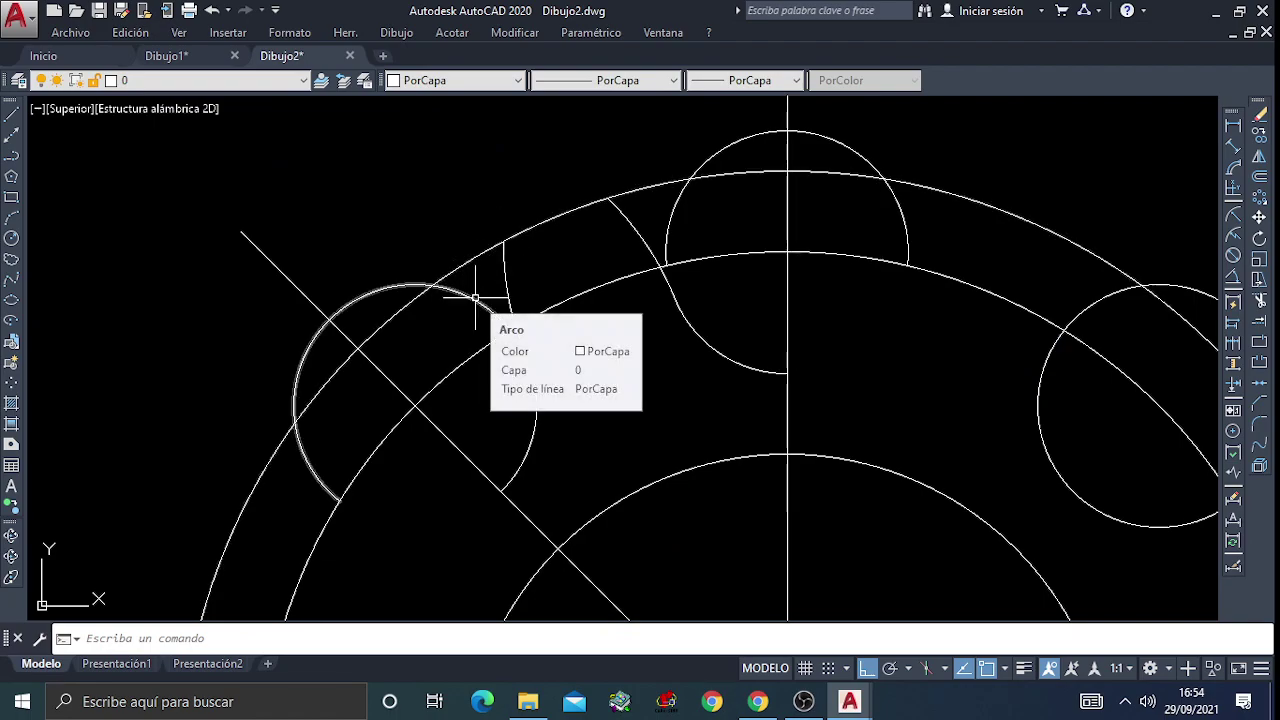
pyautogui.scroll(-2, 475, 297)
pyautogui.moveTo(514, 320)
pyautogui.mouseDown(button='middle')
pyautogui.moveTo(503, 177)
pyautogui.moveTo(456, 152)
pyautogui.mouseUp(button='middle')
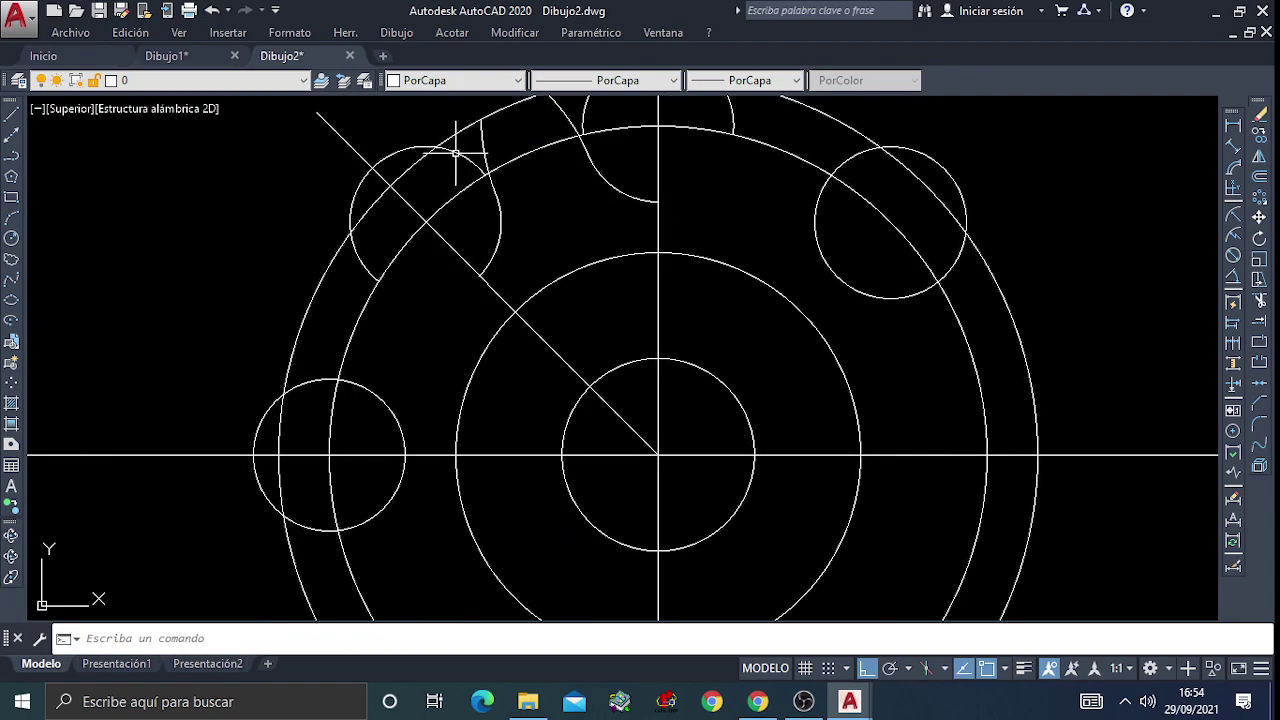
pyautogui.click(456, 152)
pyautogui.press('Delete')
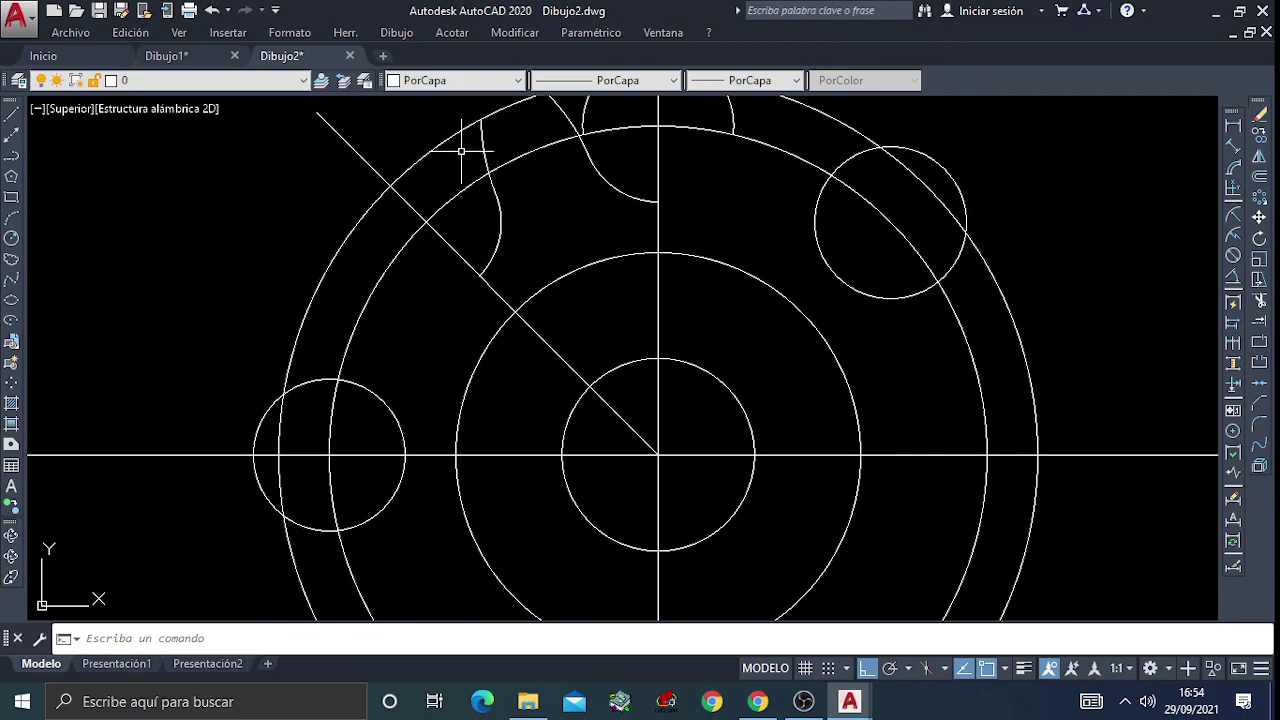
# Delete the leftover small circle pieces at the top, right and left of the tooth
pyautogui.moveTo(643, 105); pyautogui.dragTo(589, 218, button='middle')
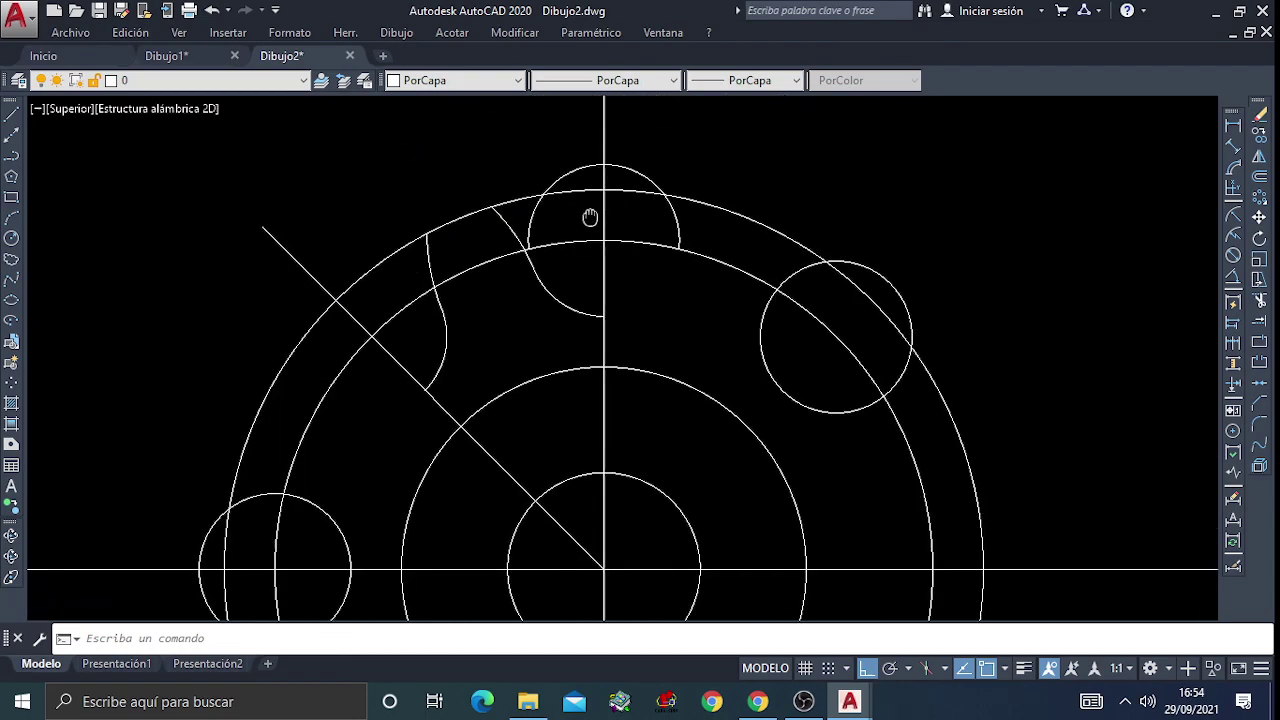
pyautogui.click(535, 209)
pyautogui.press('Delete')
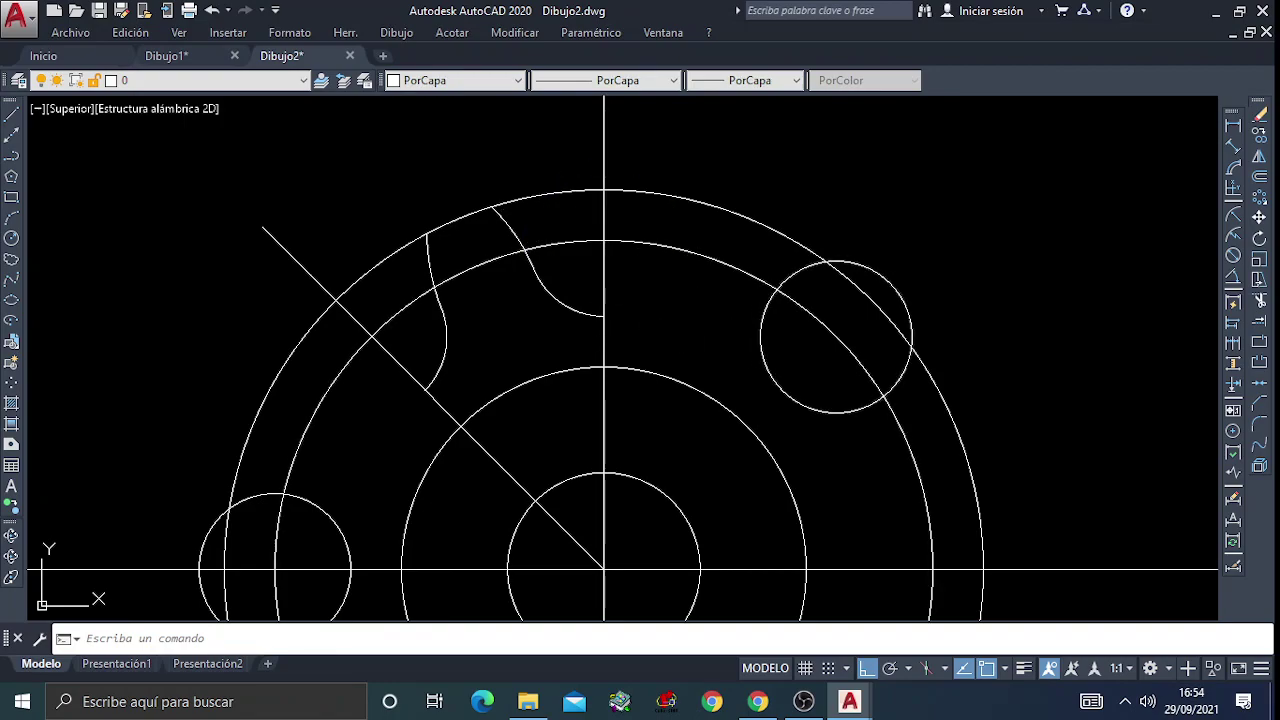
pyautogui.click(760, 330)
pyautogui.press('Delete')
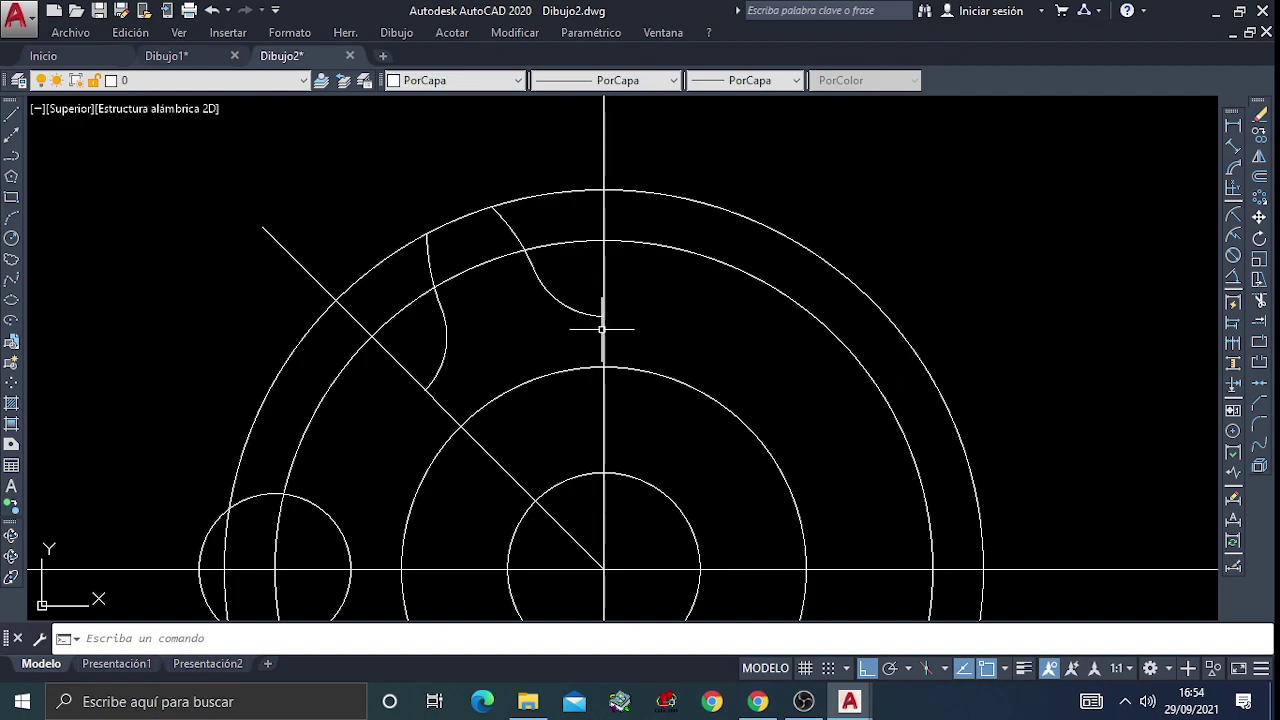
pyautogui.moveTo(515, 346); pyautogui.dragTo(556, 200, button='middle')
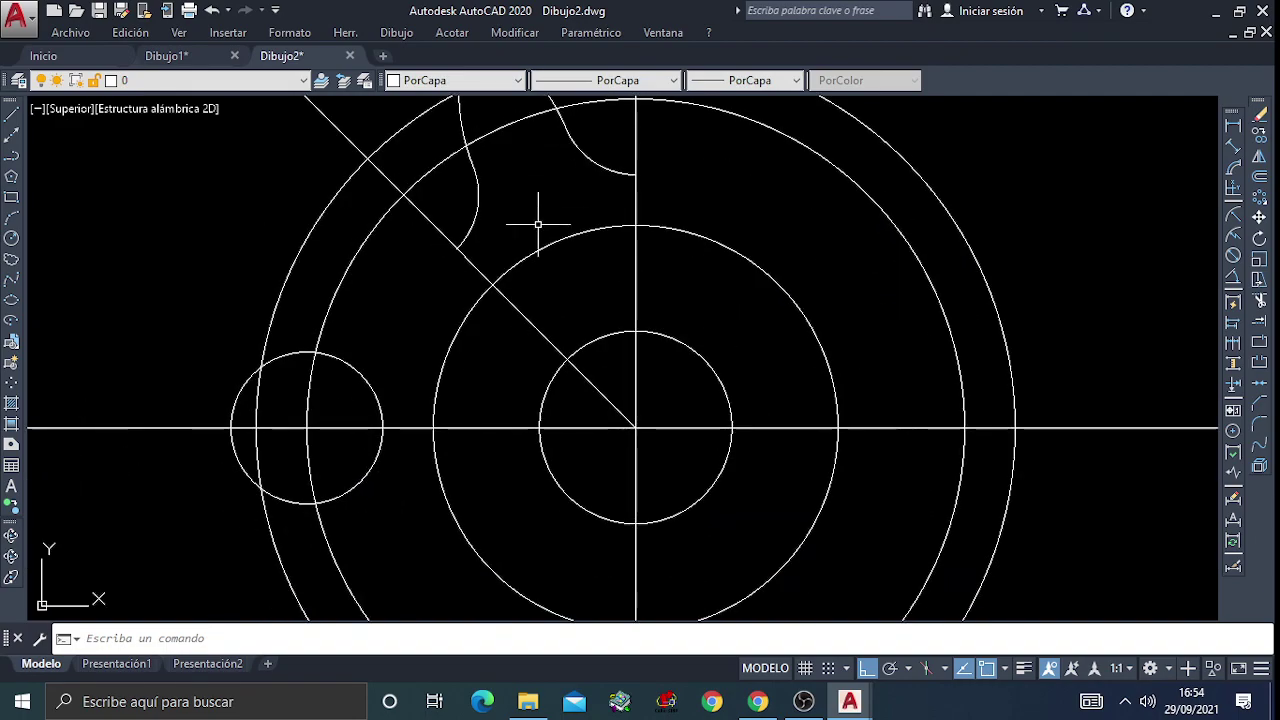
pyautogui.click(355, 362)
pyautogui.press('Delete')
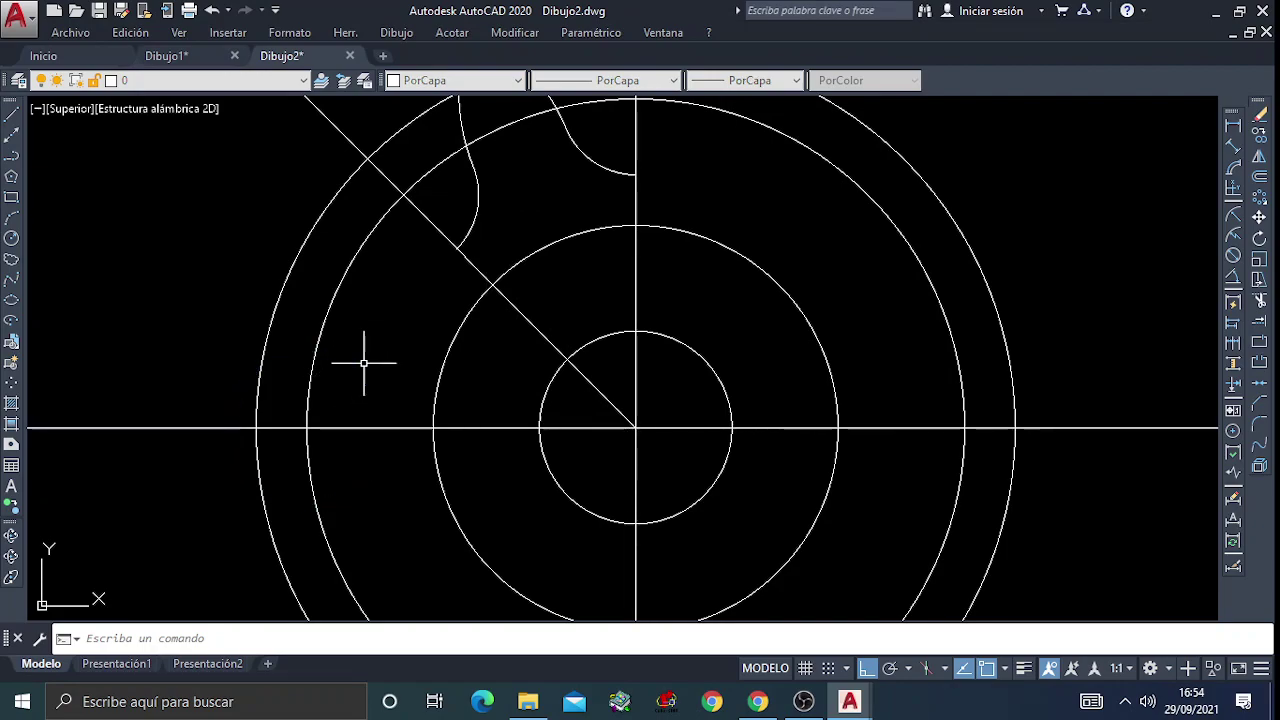
pyautogui.moveTo(517, 196); pyautogui.dragTo(521, 278, button='middle')
pyautogui.write('edit')
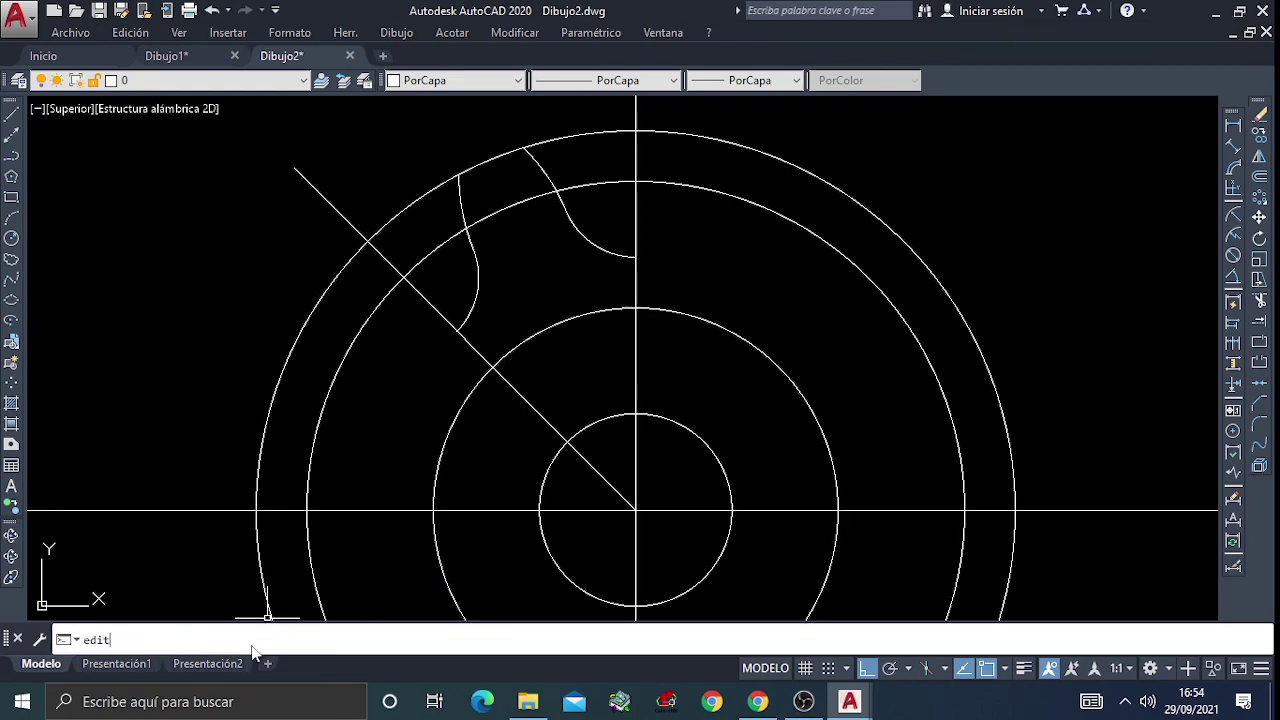
# With EDITPOL, turn the left flank arc into a polyline and join the right flank and outer circle
pyautogui.write('pol')
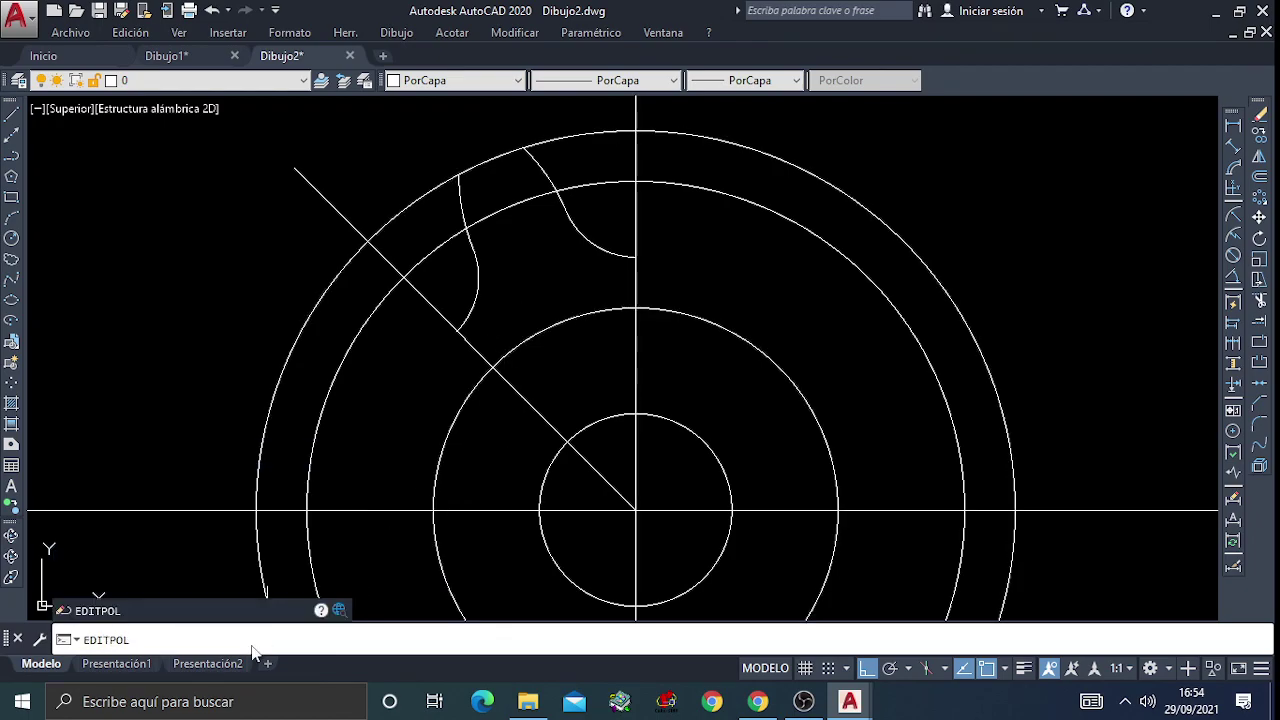
pyautogui.press('Return')
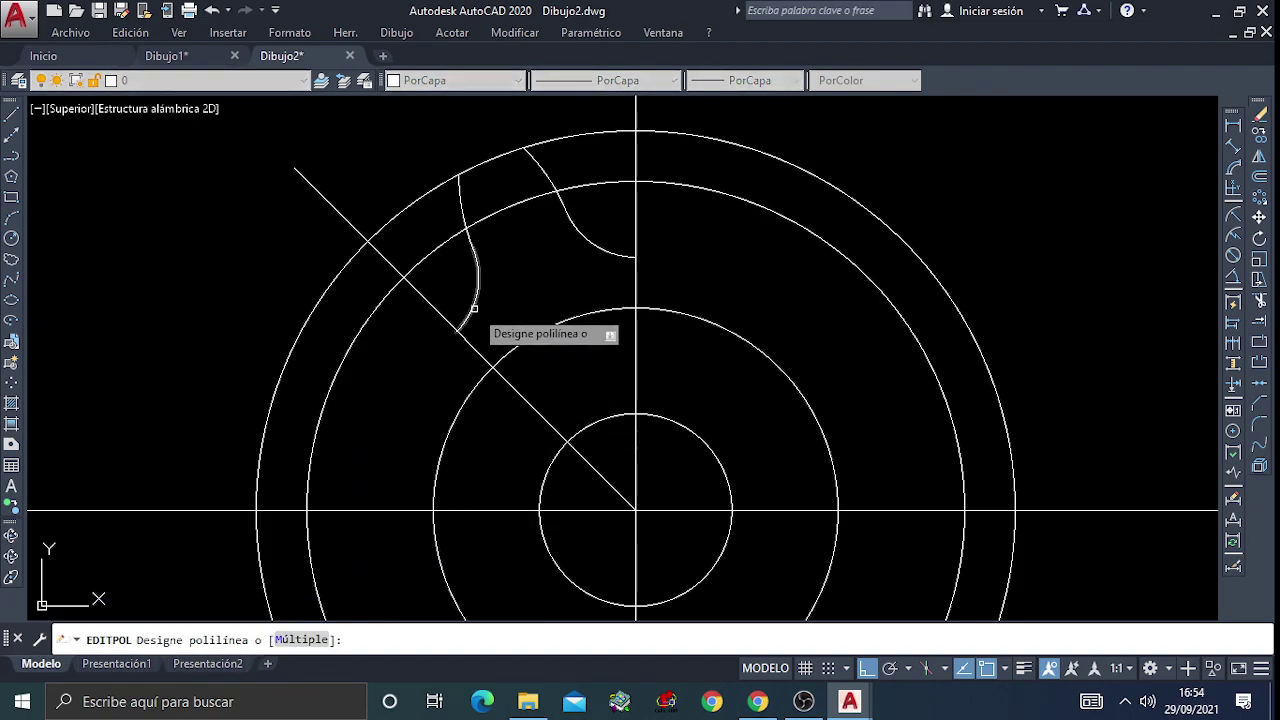
pyautogui.click(474, 308)
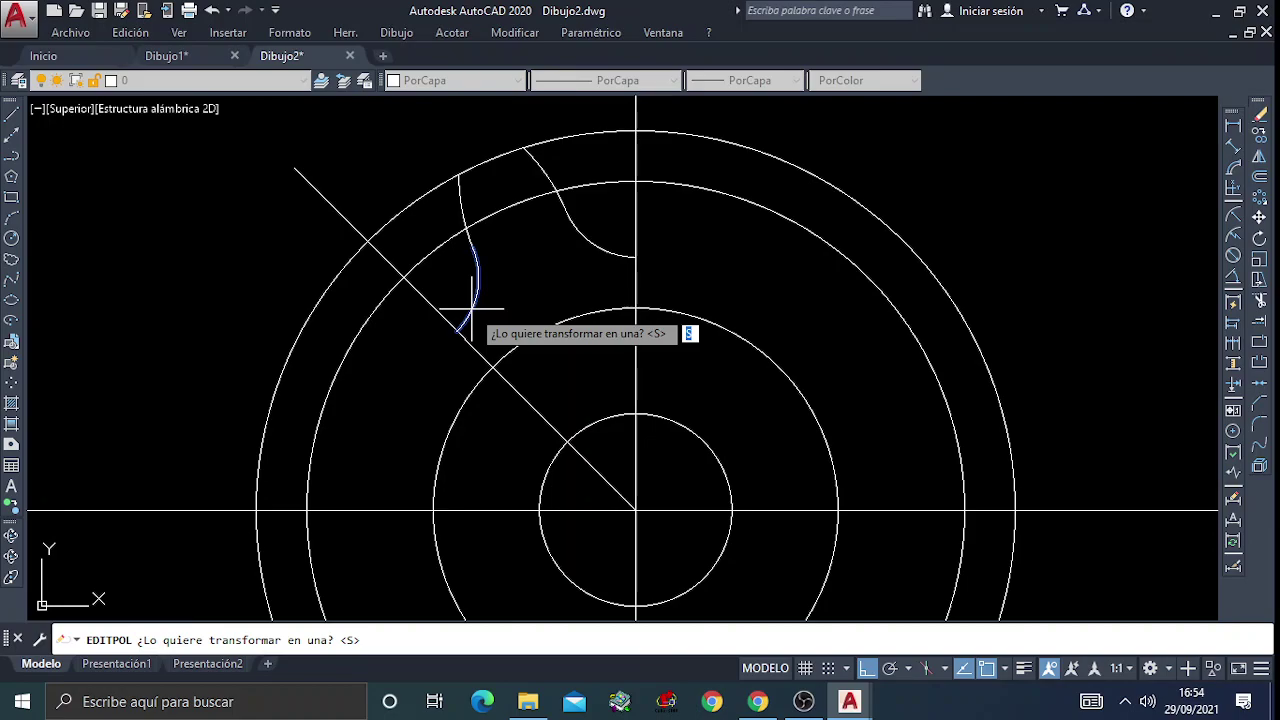
pyautogui.press('Return')
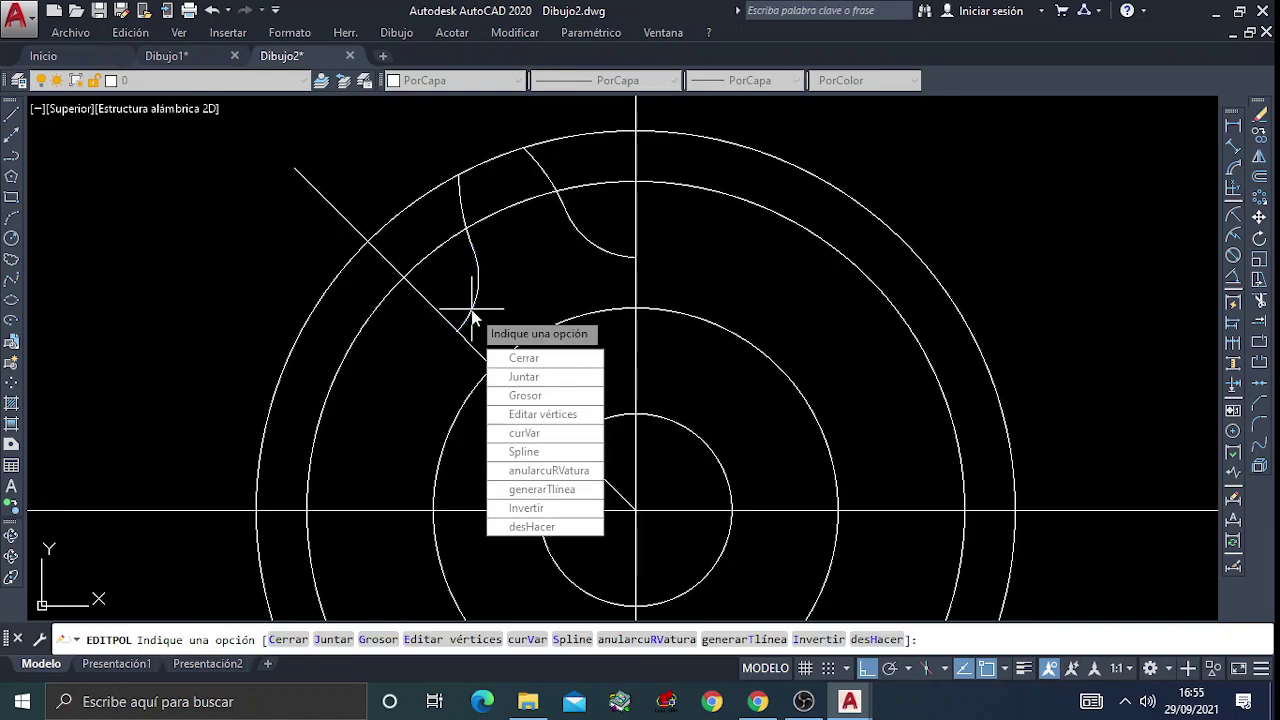
pyautogui.write('j')
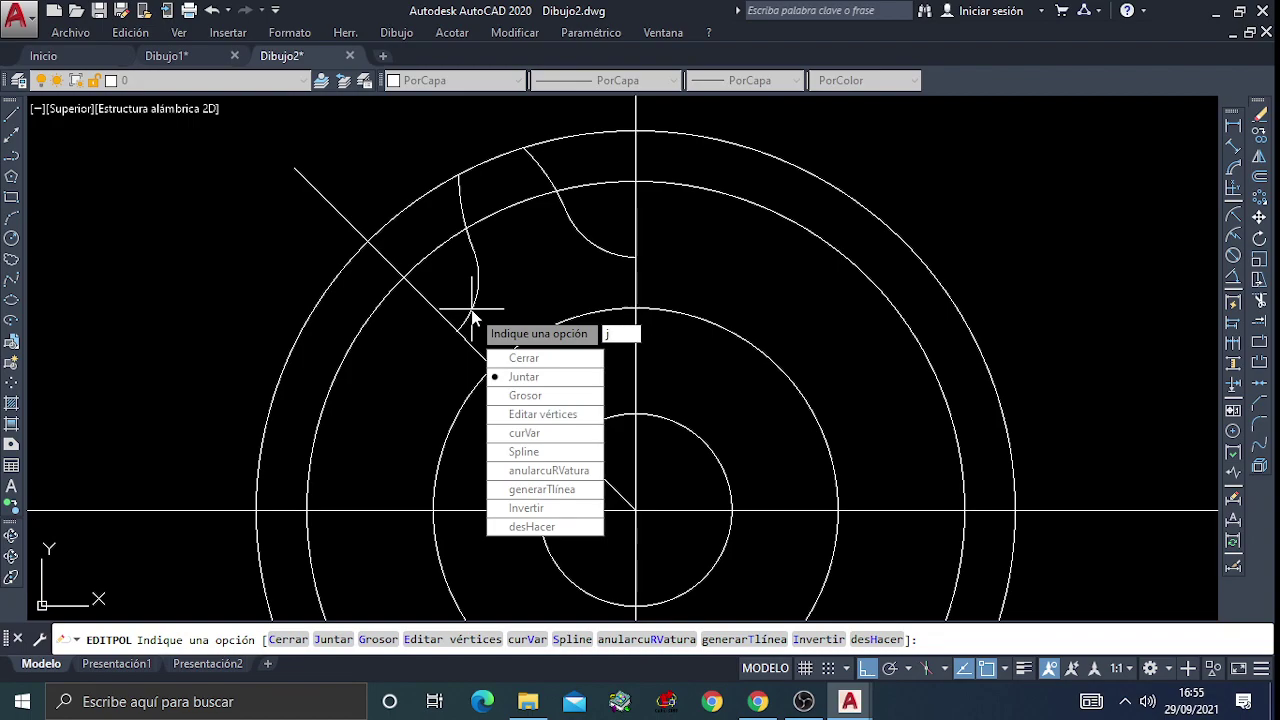
pyautogui.press('Return')
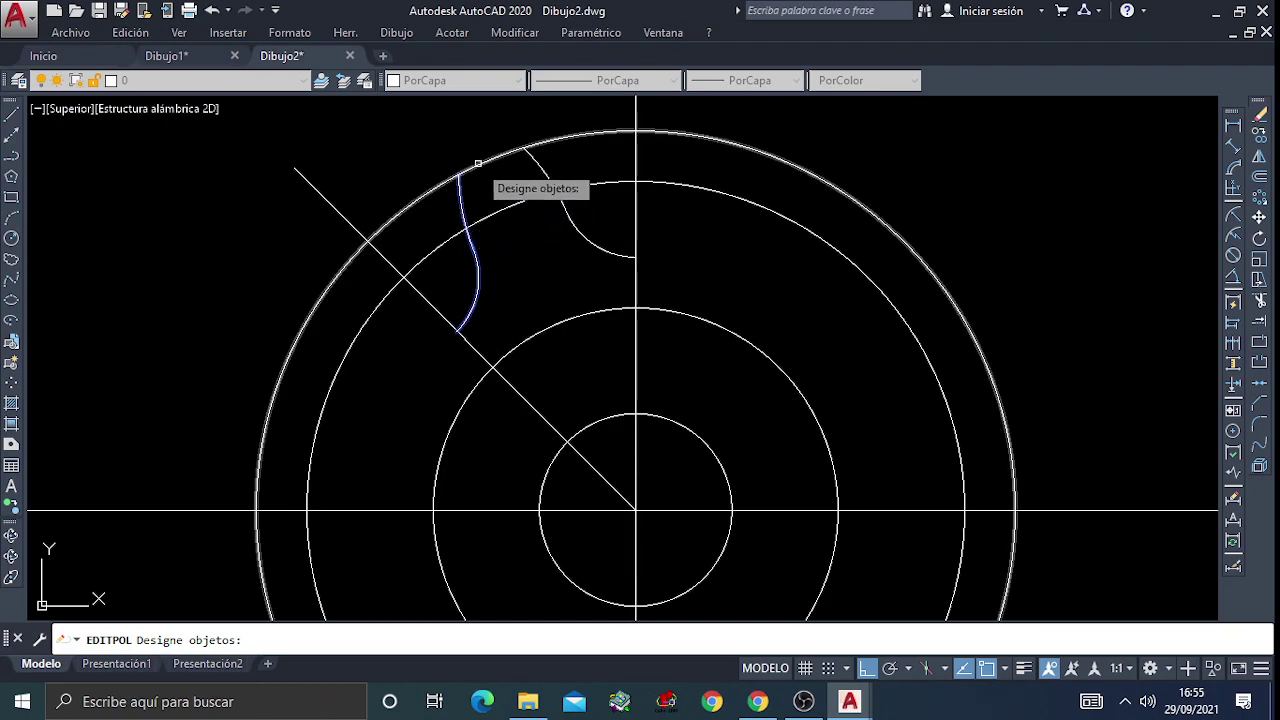
pyautogui.click(543, 171)
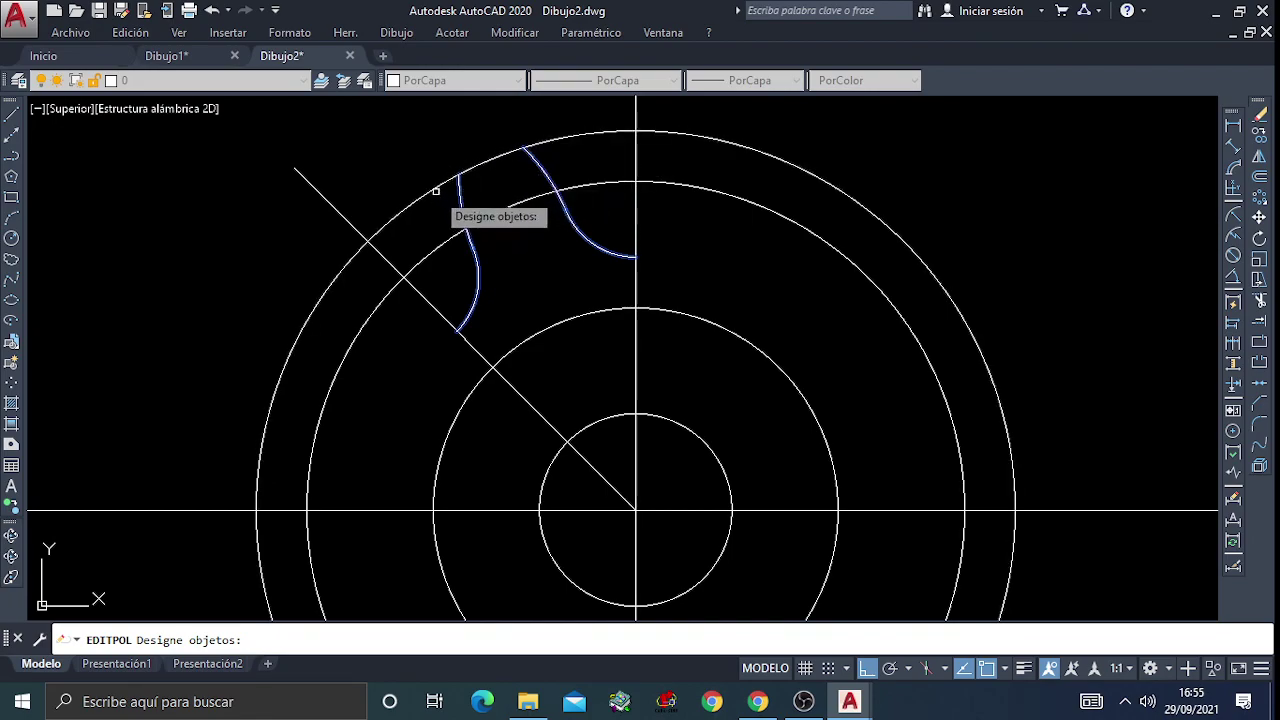
pyautogui.click(492, 159)
pyautogui.press('Return')
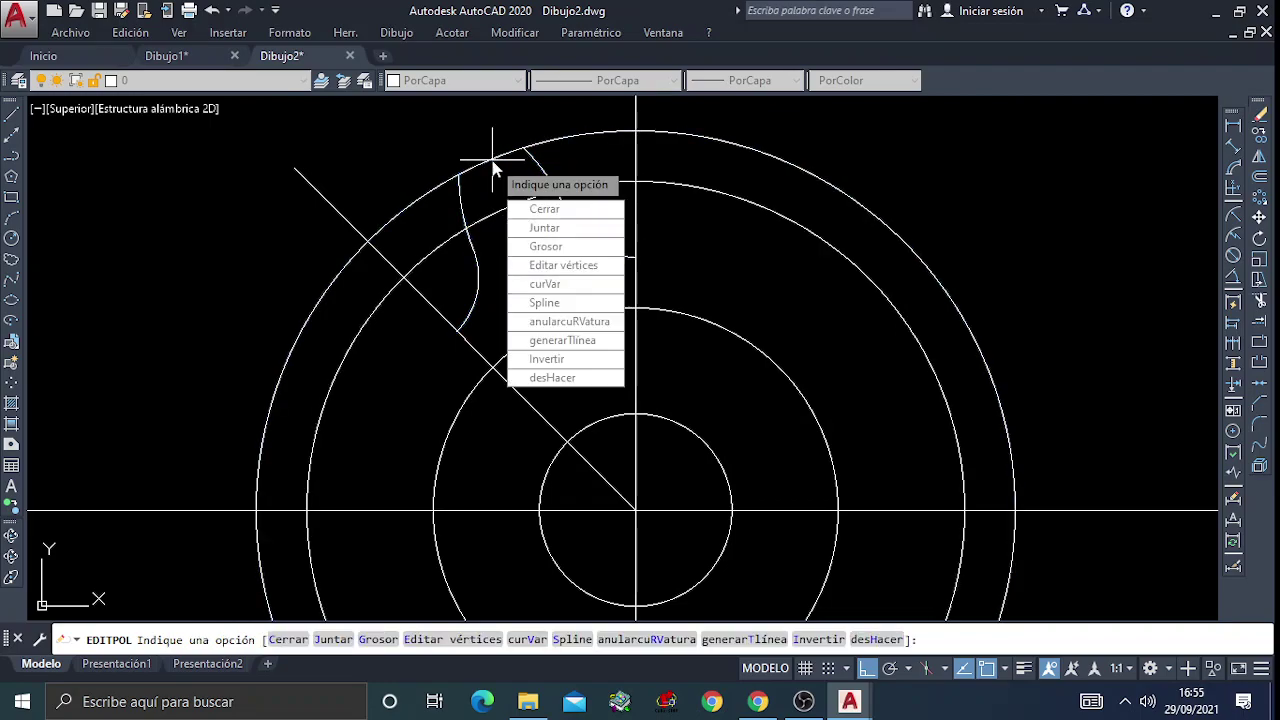
pyautogui.press('Return')
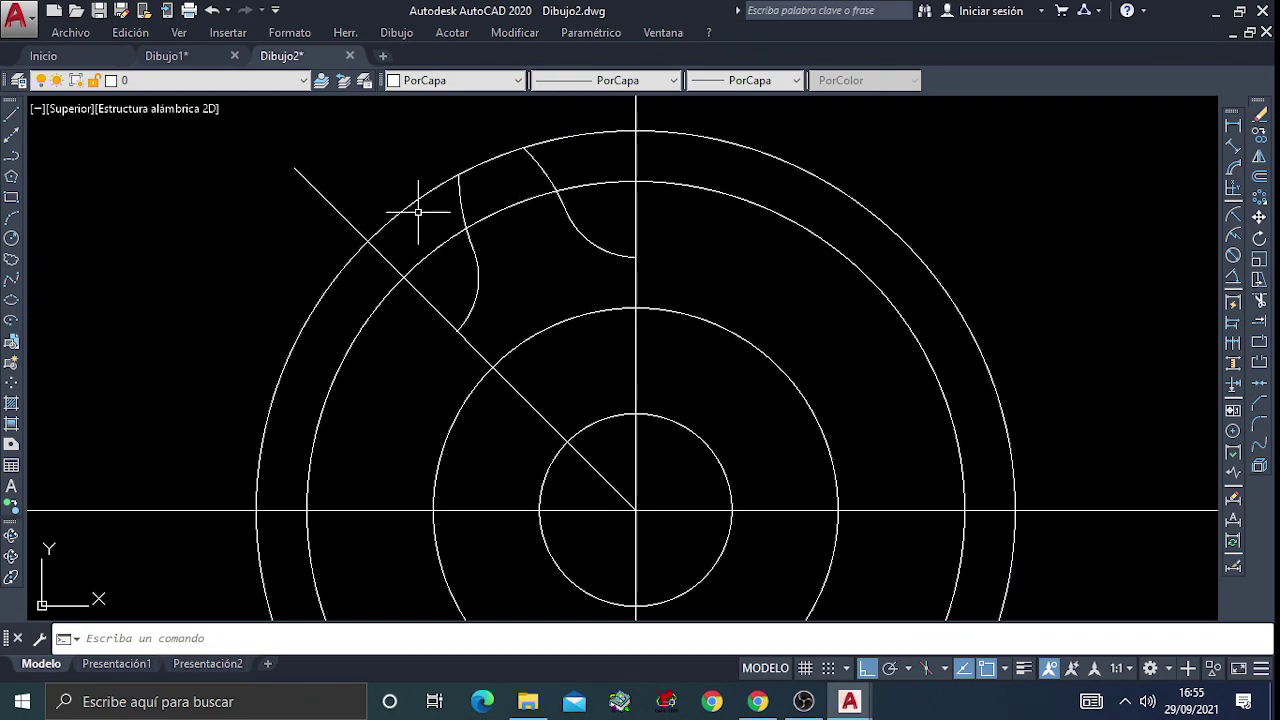
pyautogui.write('tr')
pyautogui.press('Return')
pyautogui.click(464, 192)
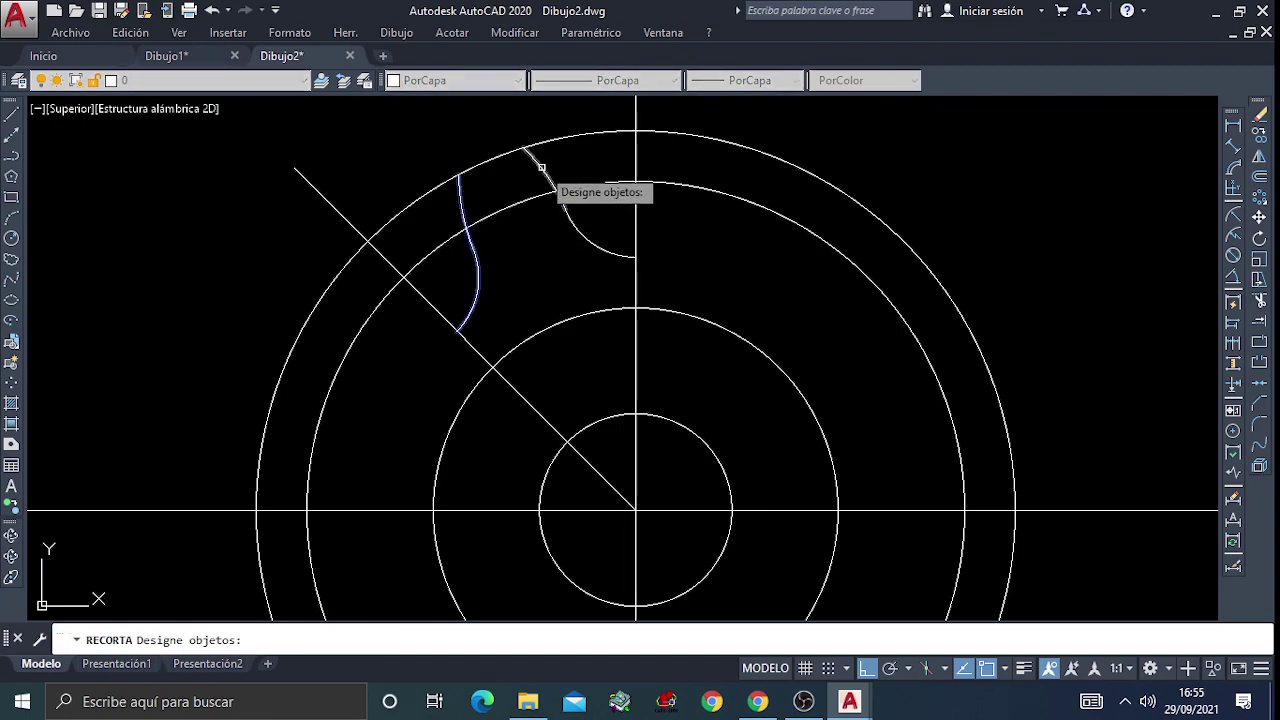
pyautogui.press('Return')
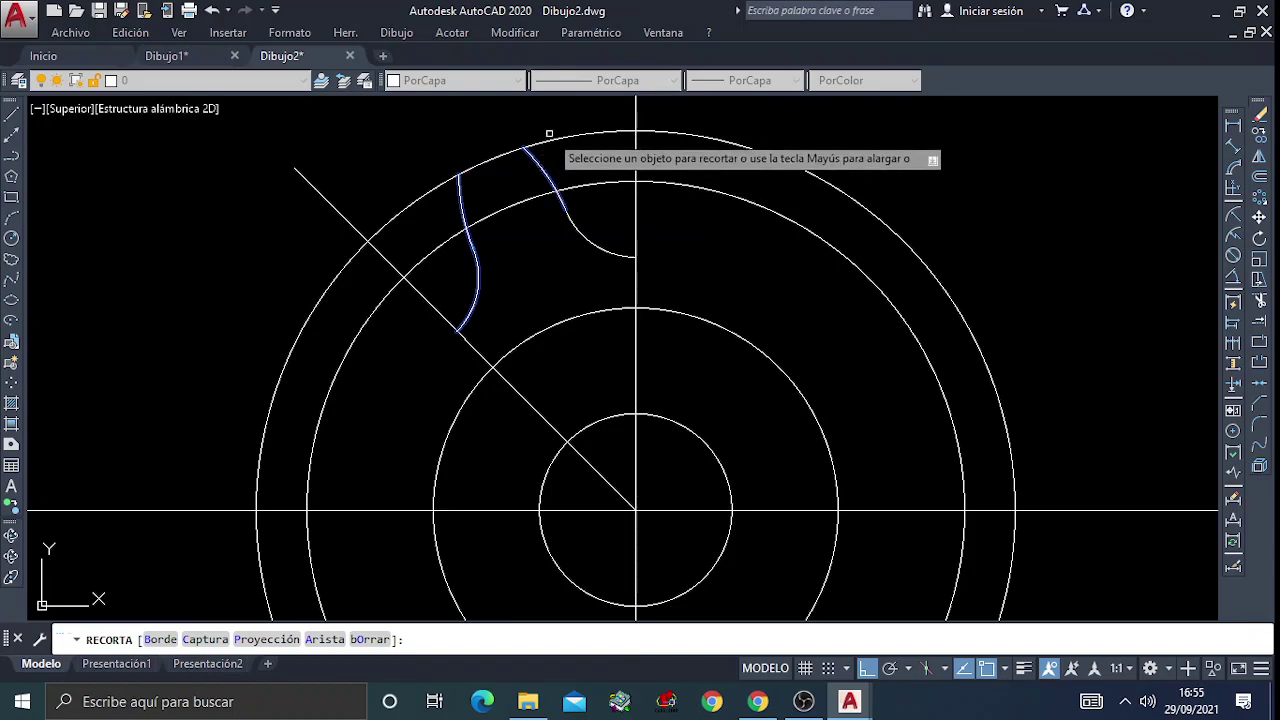
pyautogui.click(549, 140)
pyautogui.press('Return')
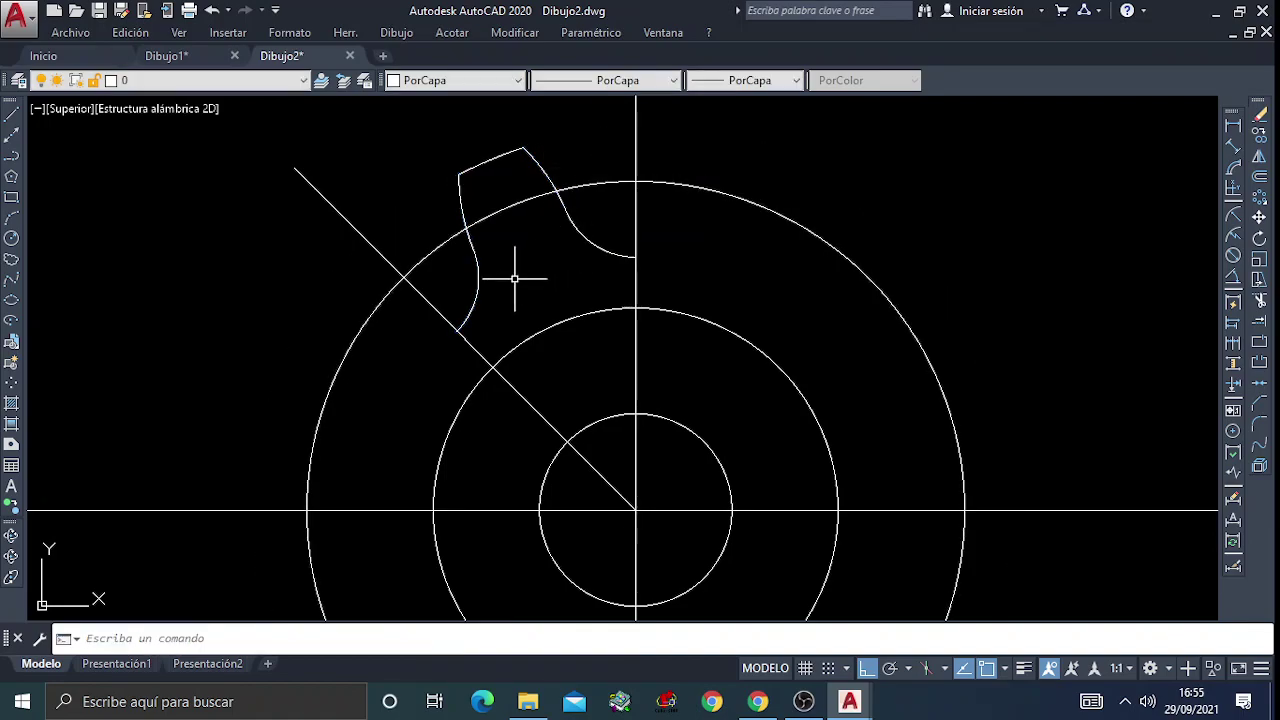
# Start polyline editing on the tooth's flank curve and choose the Join option
pyautogui.write('DE')
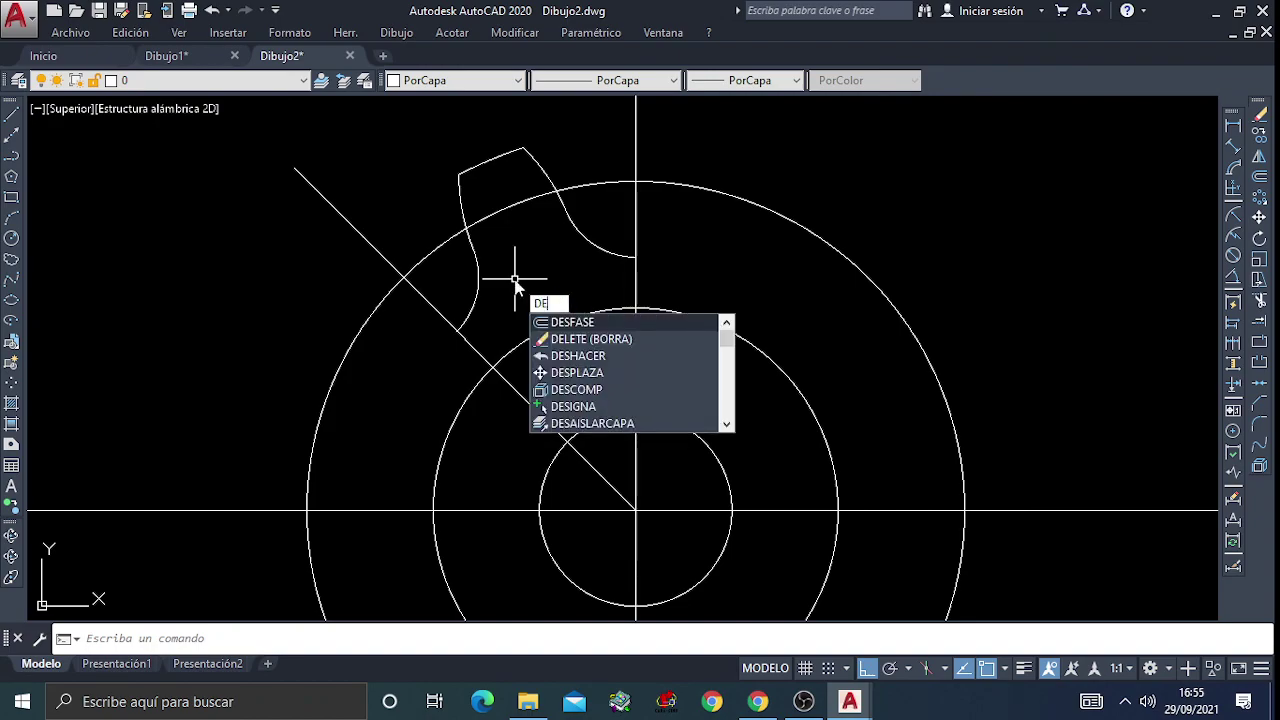
pyautogui.press('BackSpace')
pyautogui.press('BackSpace')
pyautogui.write('ed')
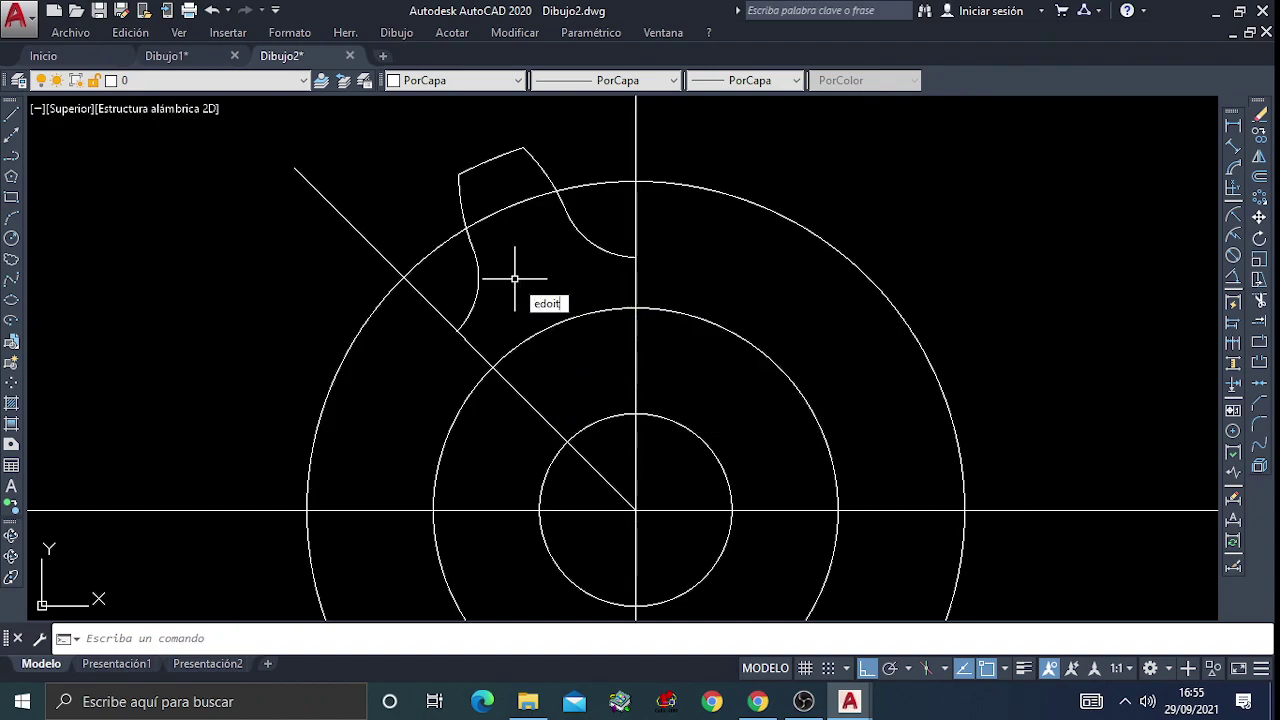
pyautogui.write('it')
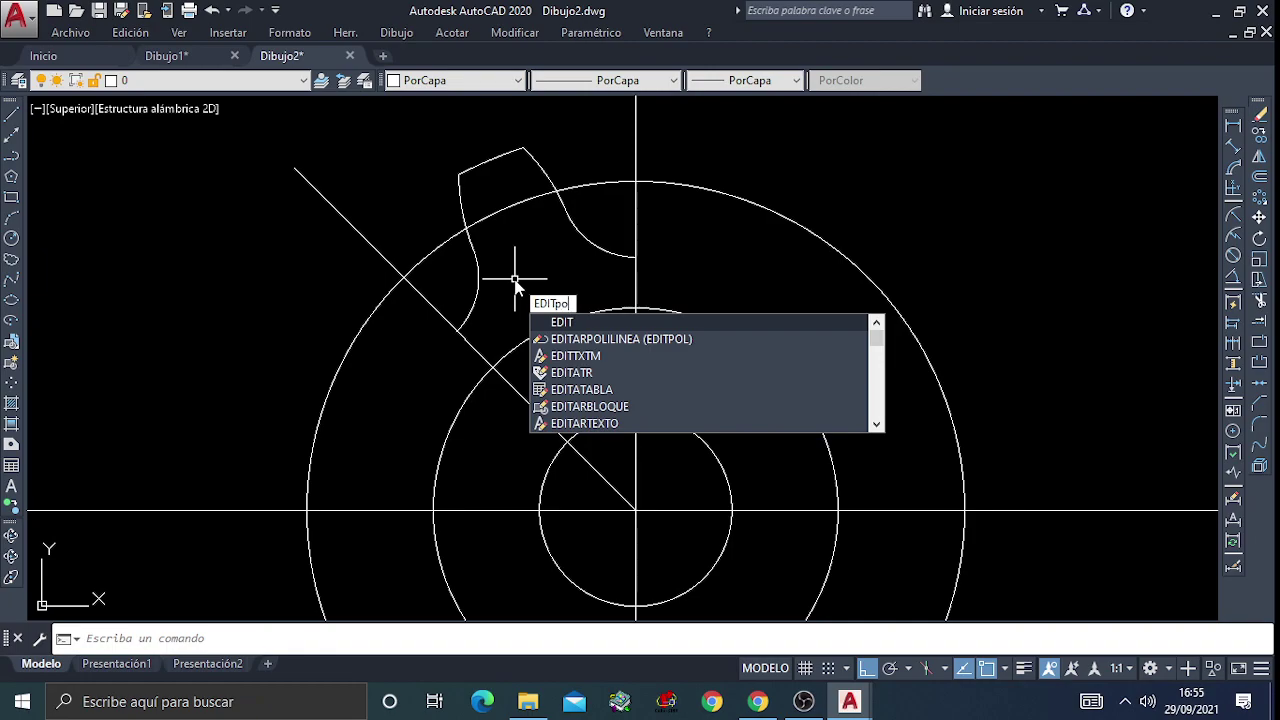
pyautogui.write('l')
pyautogui.press('Return')
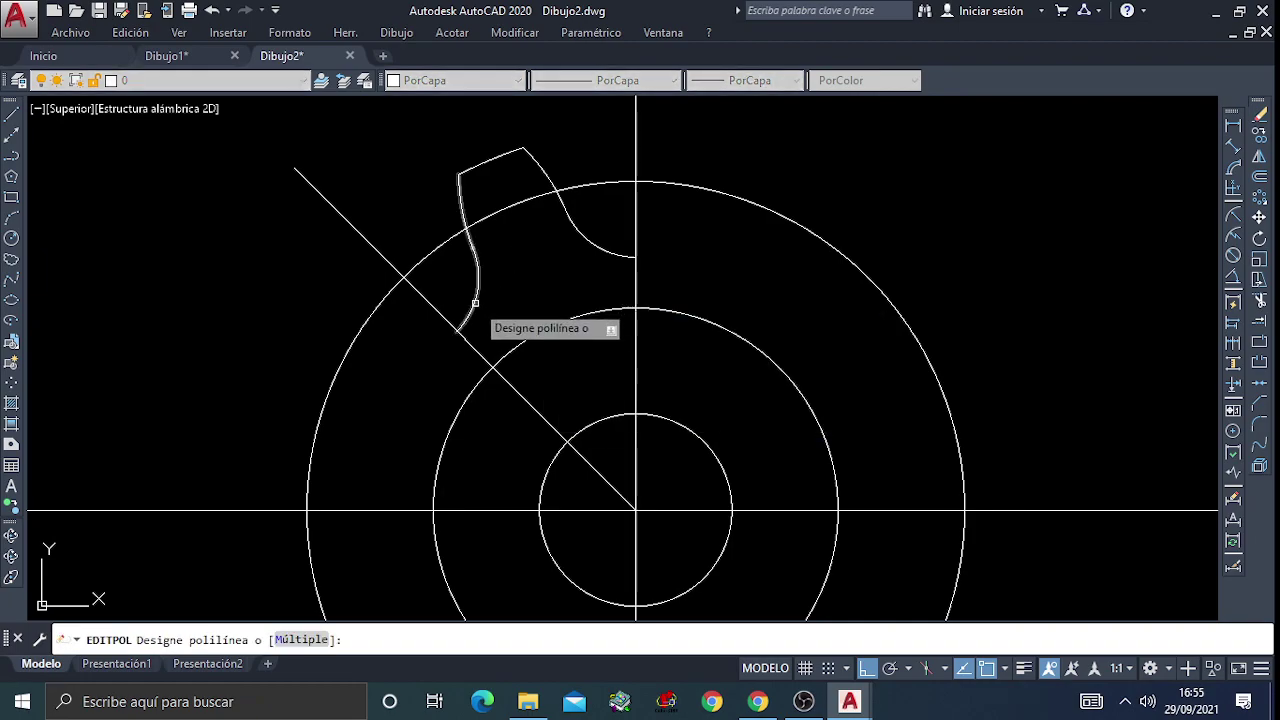
pyautogui.click(475, 302)
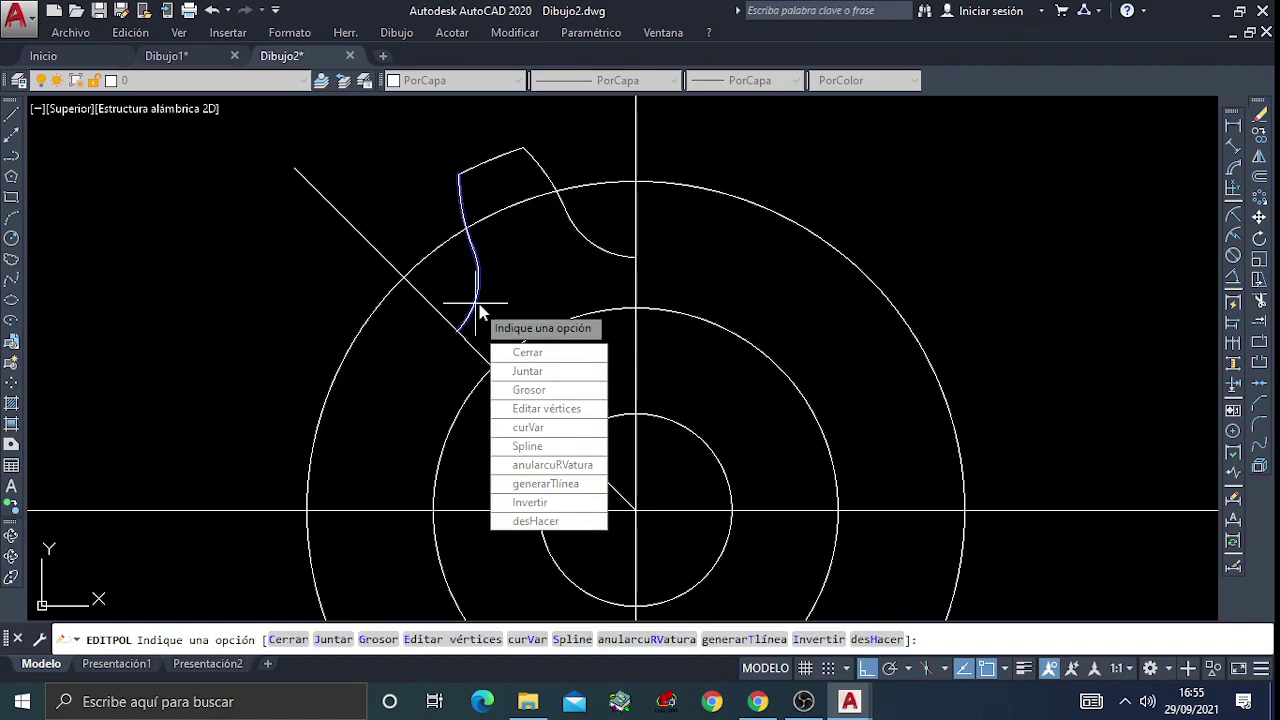
pyautogui.write('j')
pyautogui.press('Return')
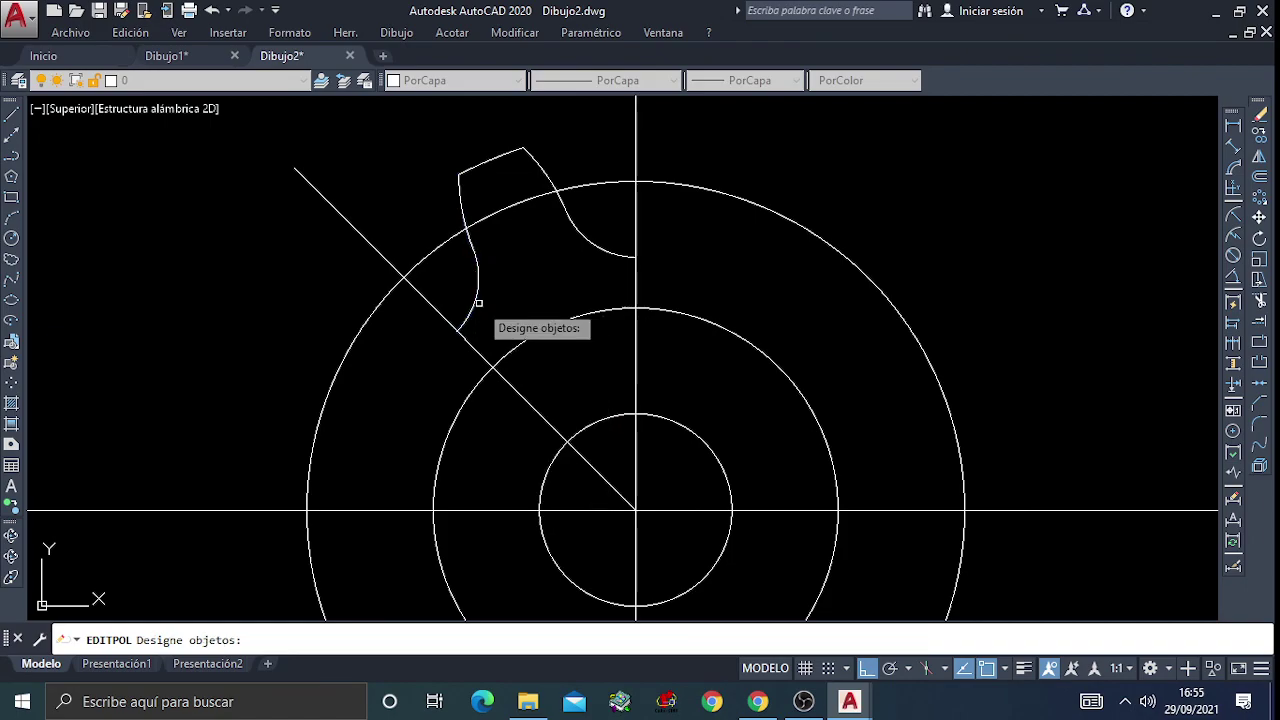
# Join the left flank, top edge and right flank into one tooth outline
pyautogui.click(478, 303)
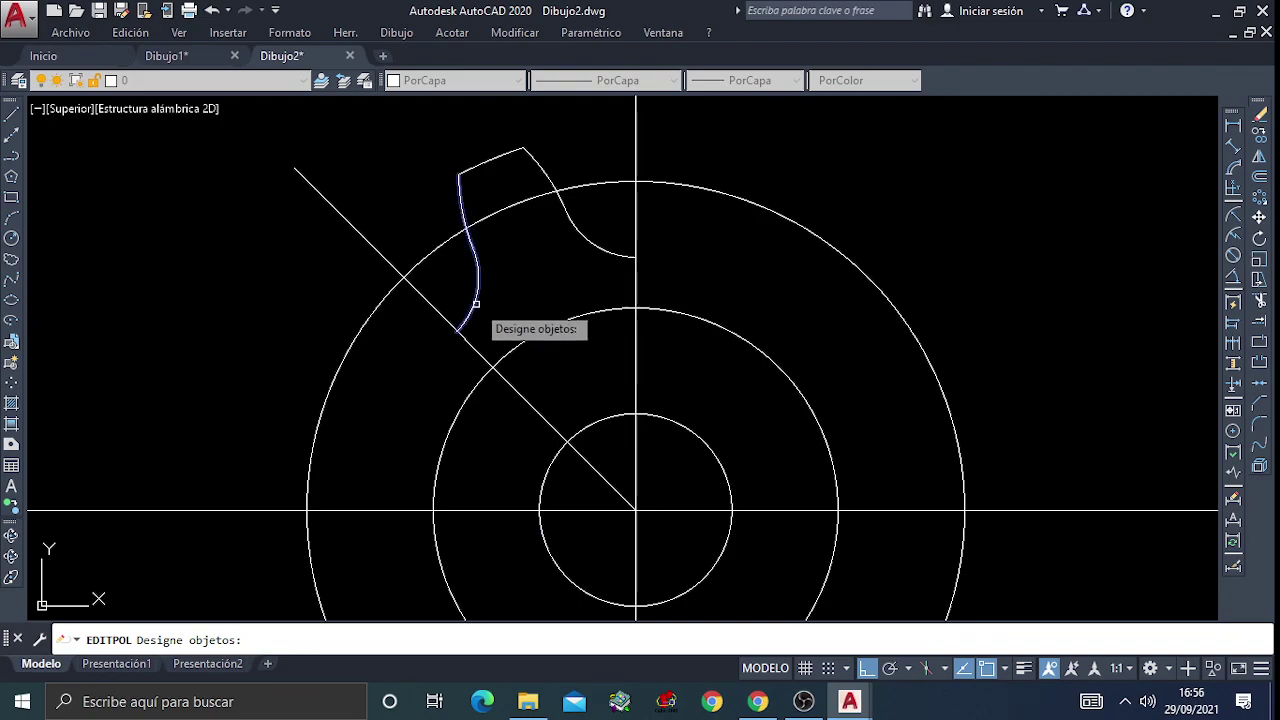
pyautogui.click(489, 164)
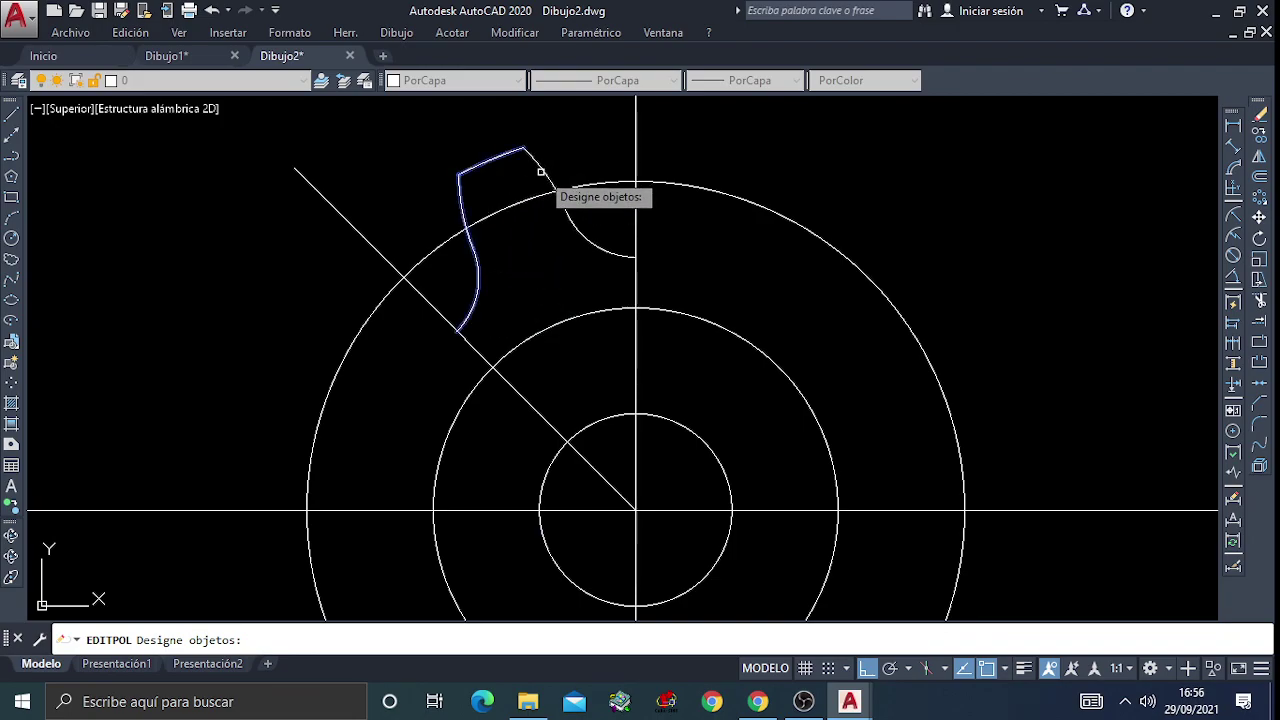
pyautogui.click(545, 172)
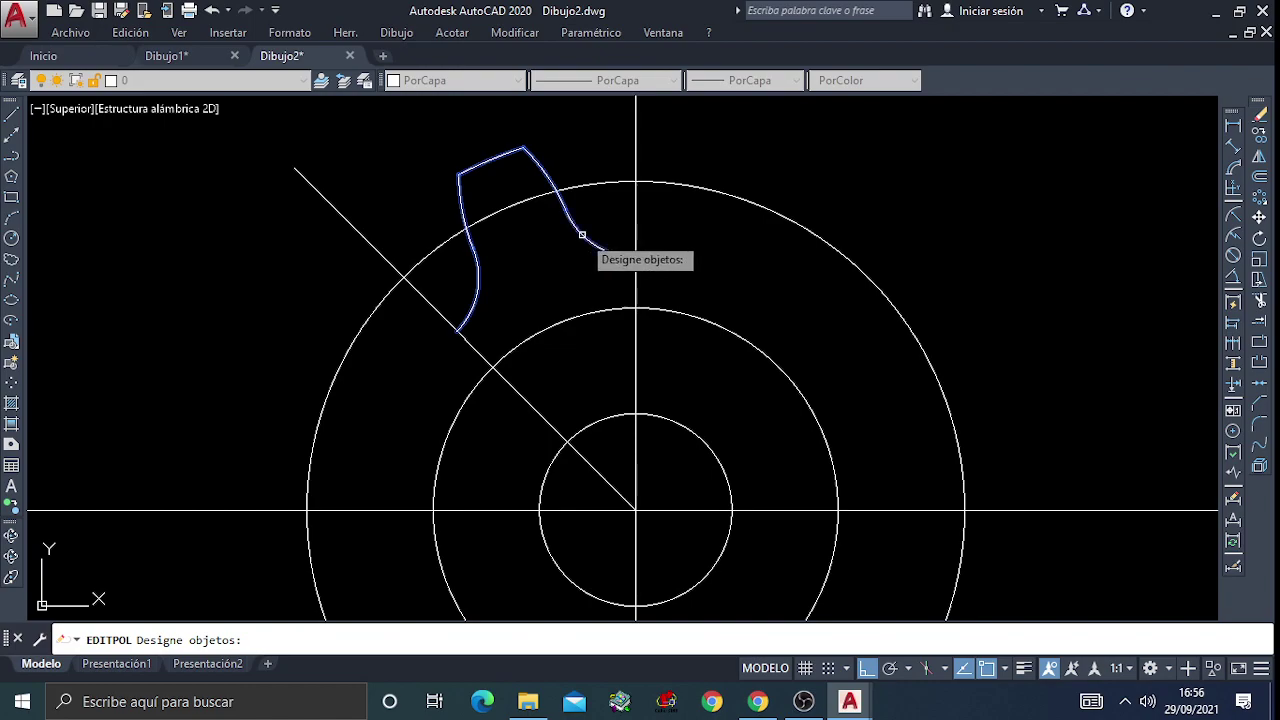
pyautogui.press('Return')
pyautogui.press('Return')
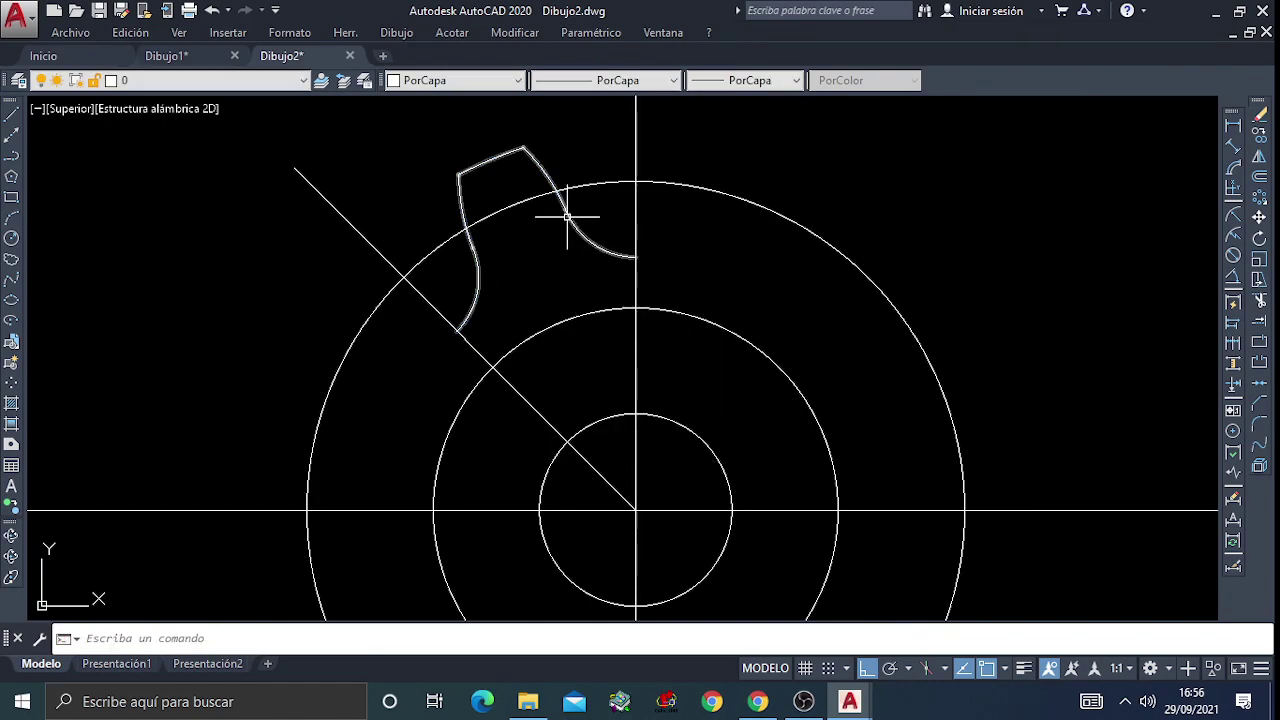
pyautogui.scroll(3, 491, 249)
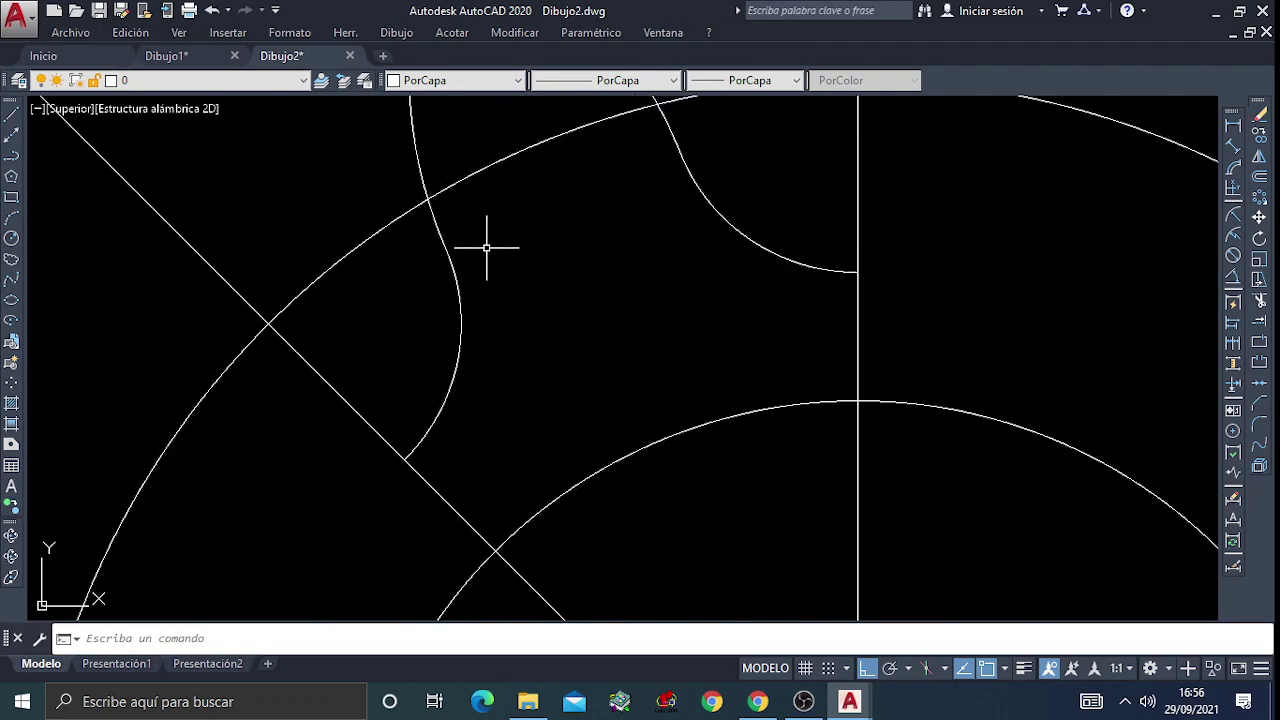
pyautogui.scroll(1, 491, 249)
pyautogui.scroll(-1, 503, 249)
pyautogui.scroll(-1, 503, 249)
pyautogui.scroll(-2, 688, 255)
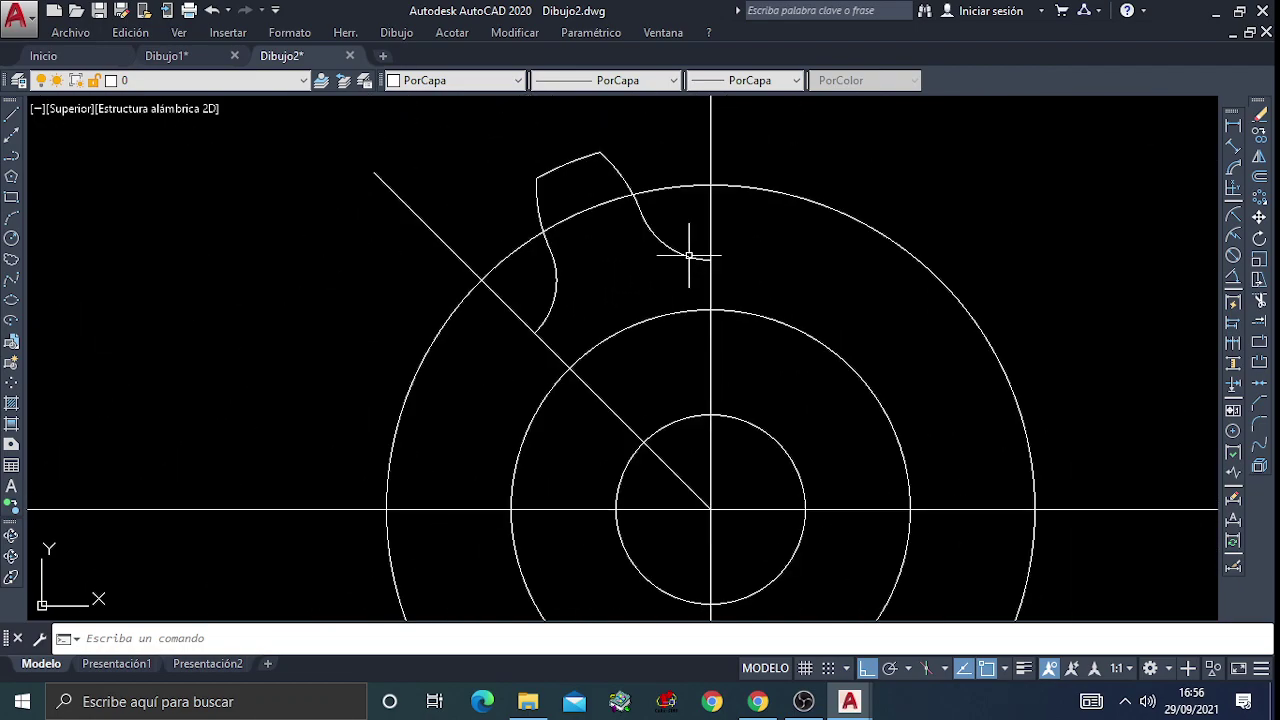
pyautogui.moveTo(688, 256); pyautogui.dragTo(615, 219, button='middle')
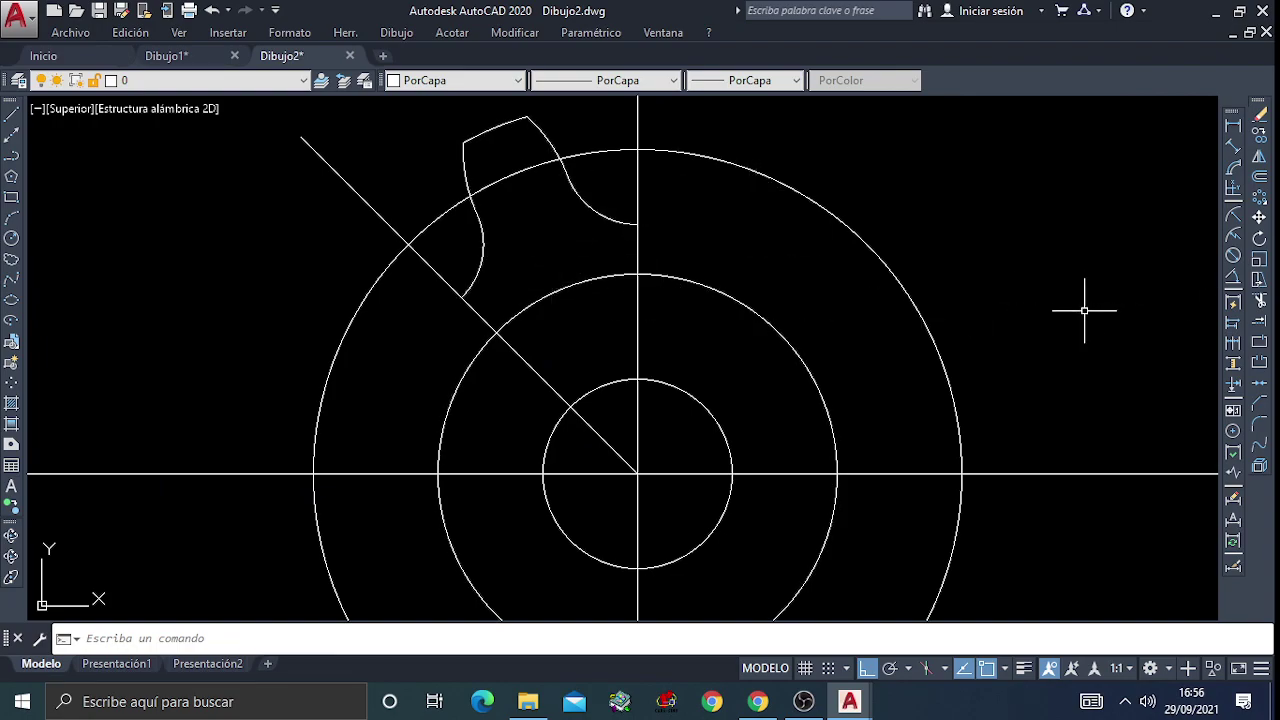
# Polar-array the tooth outline with 8 items around the circles' centre
pyautogui.click(1259, 198)
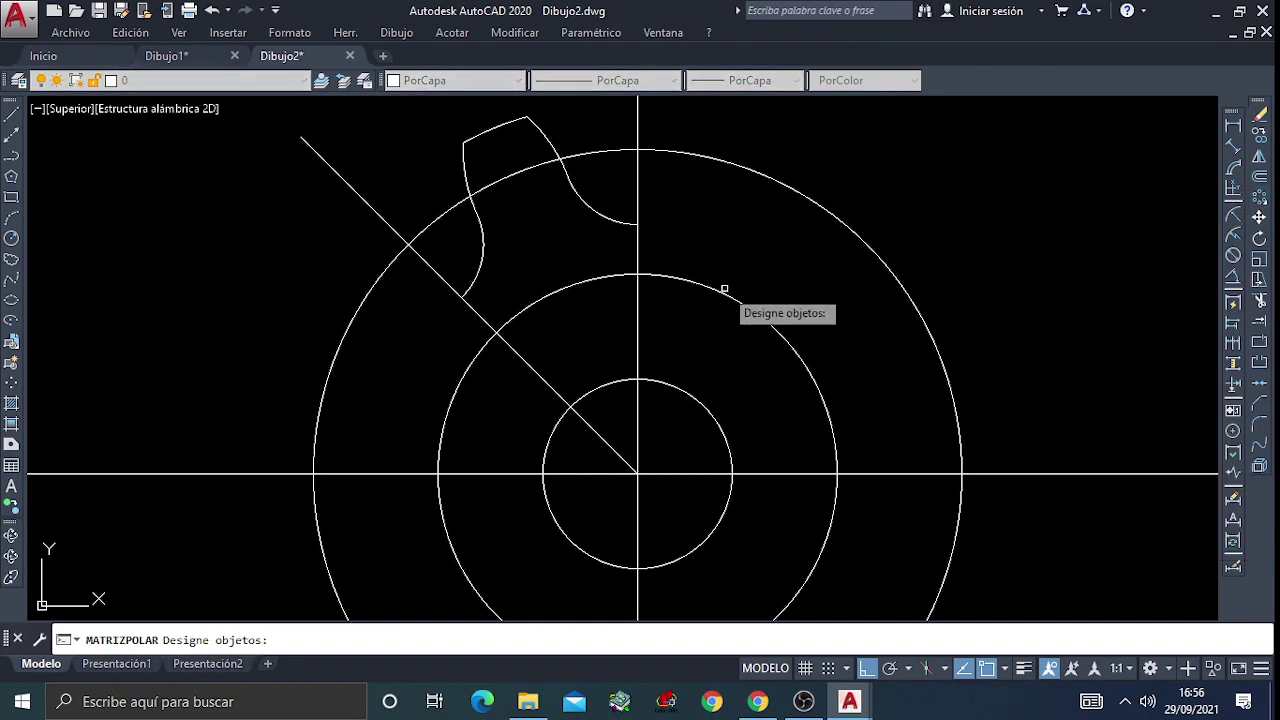
pyautogui.click(598, 211)
pyautogui.press('Return')
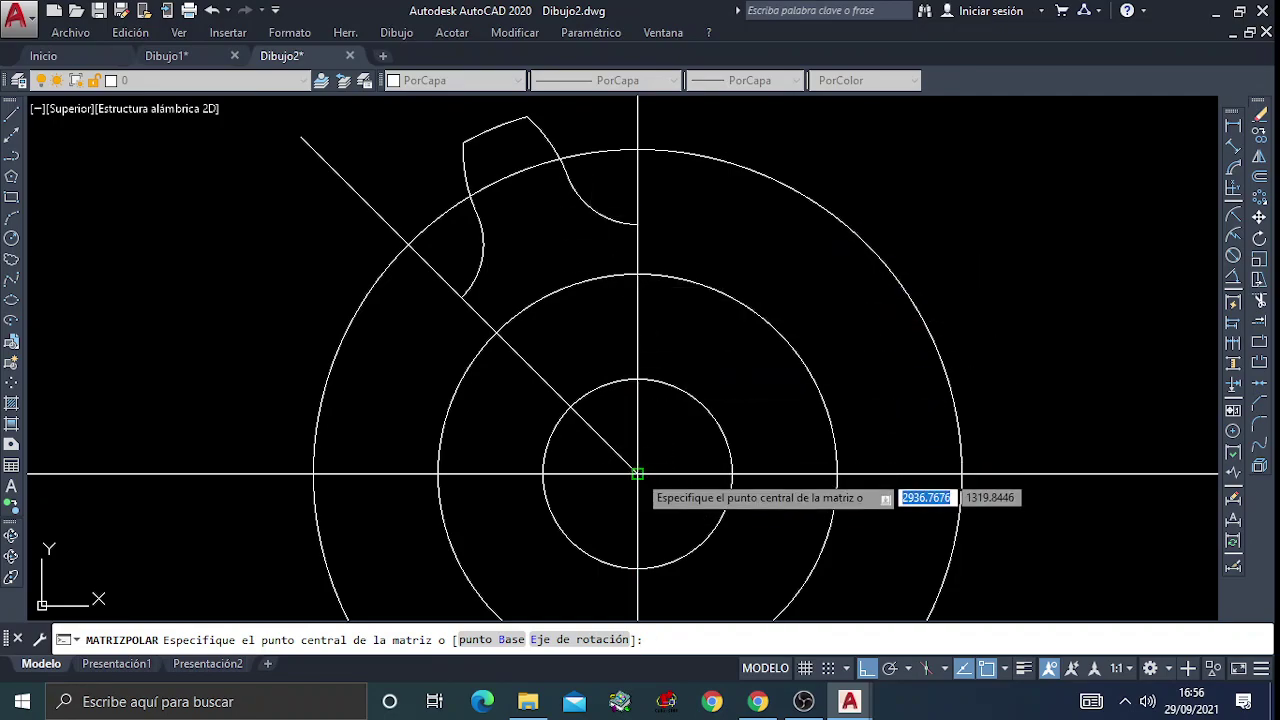
pyautogui.click(637, 472)
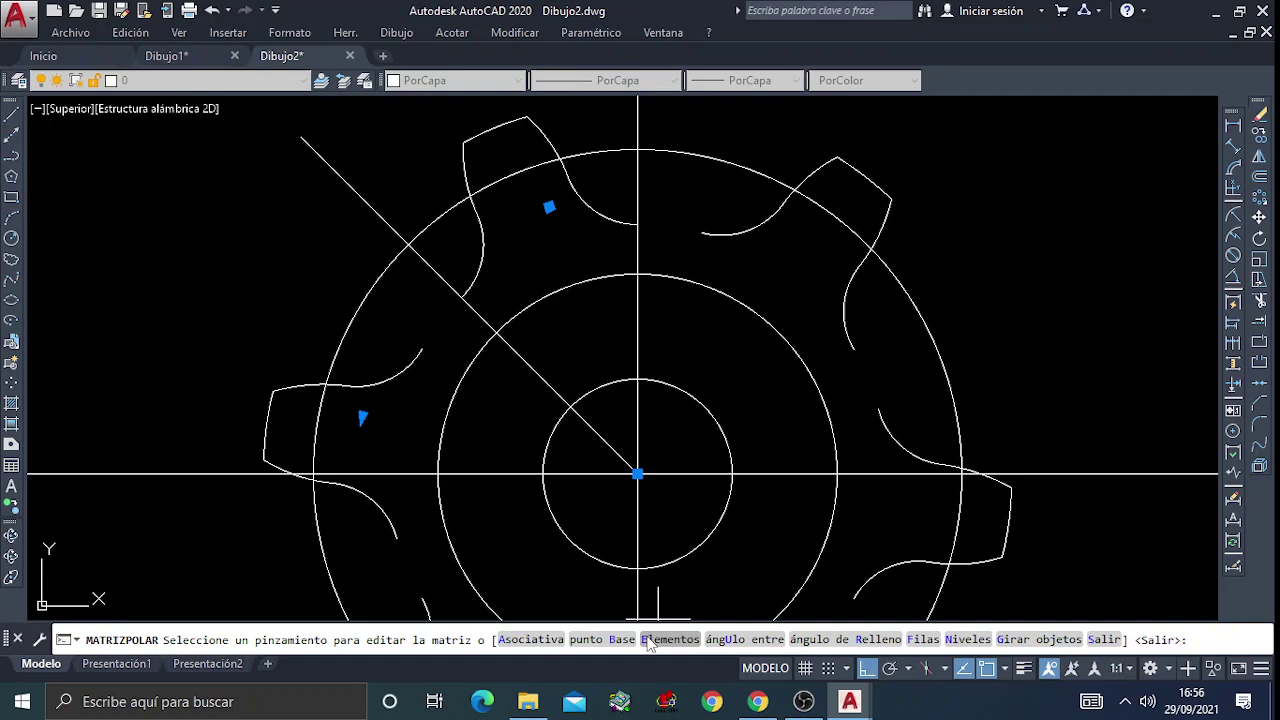
pyautogui.click(670, 639)
pyautogui.write('8')
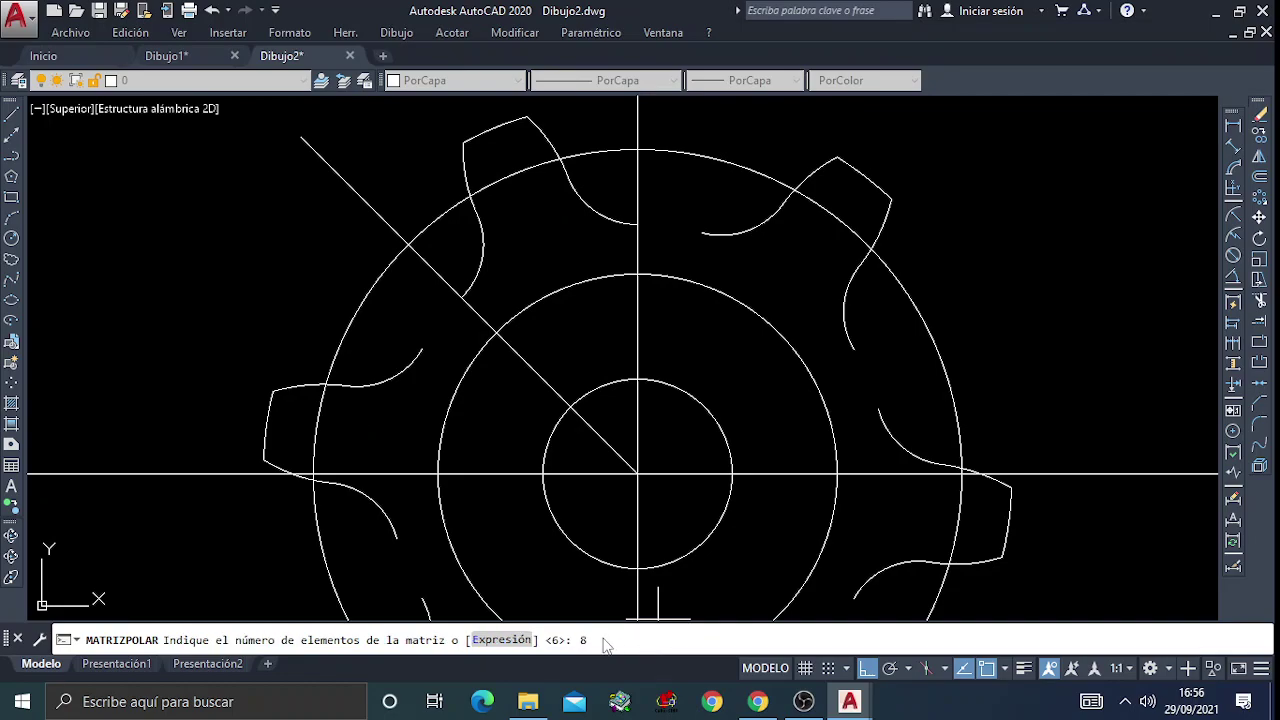
pyautogui.press('Return')
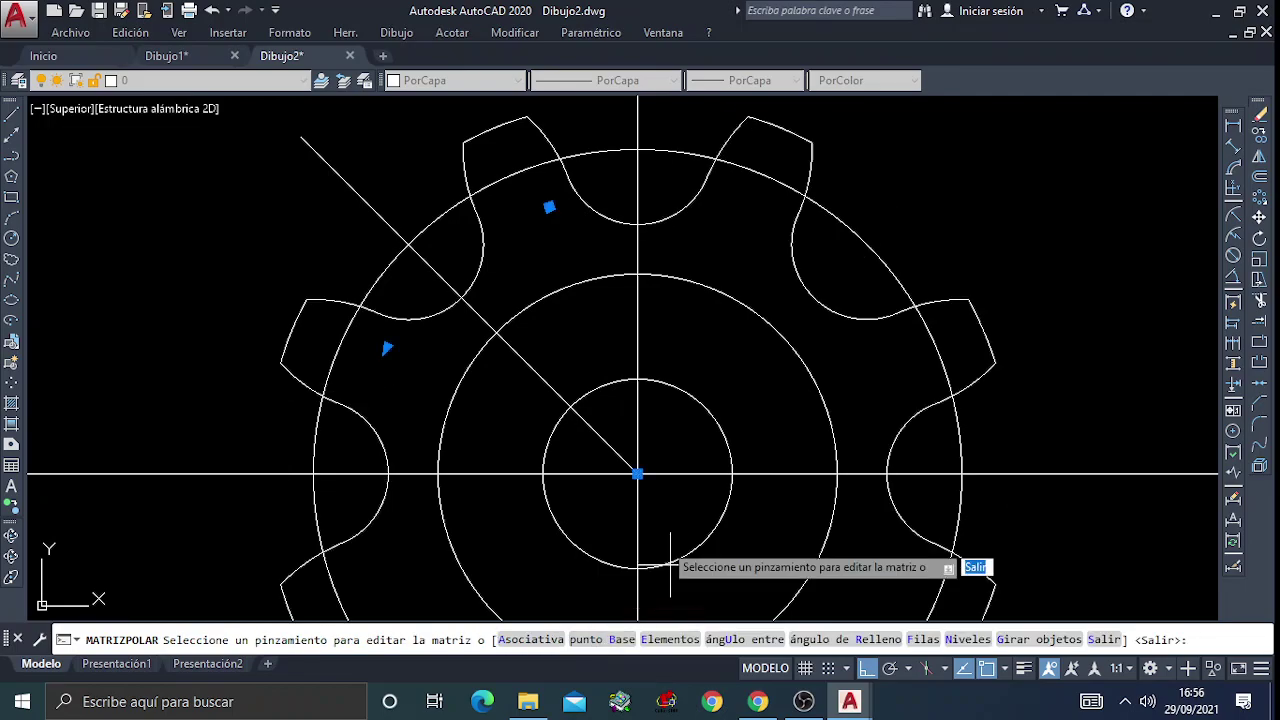
pyautogui.scroll(-2, 668, 300)
pyautogui.moveTo(677, 306); pyautogui.dragTo(607, 218, button='middle')
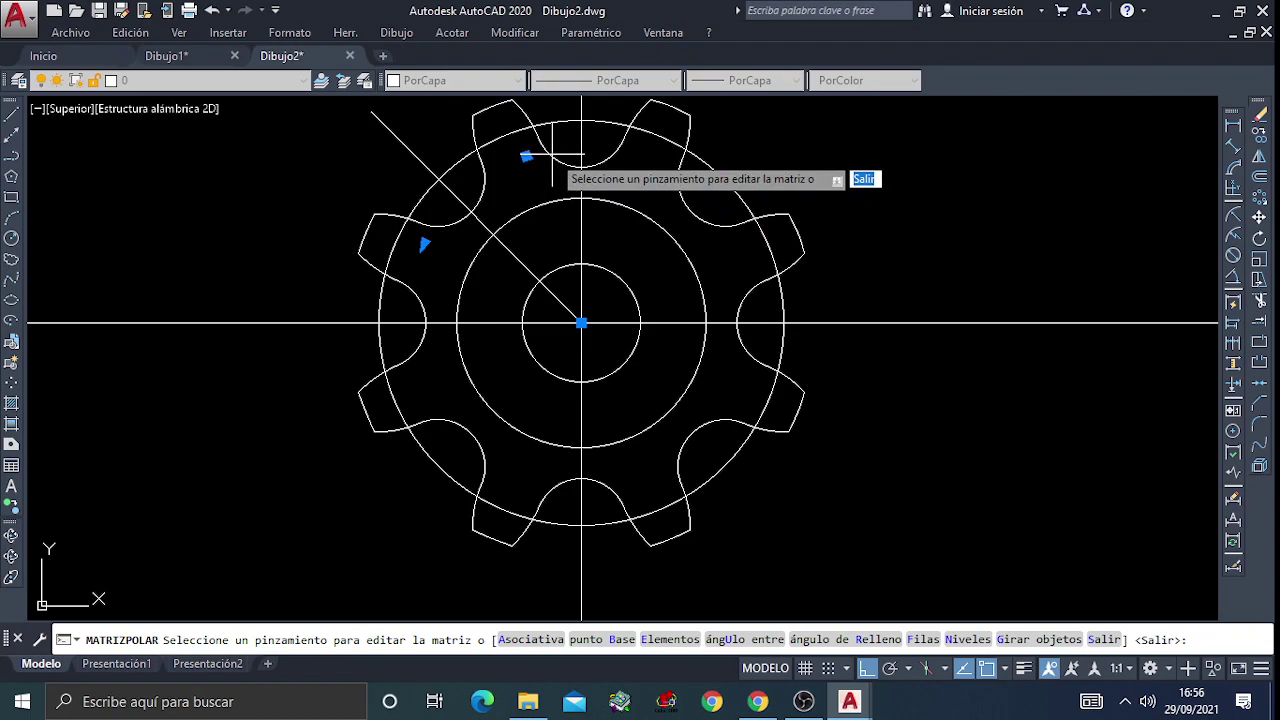
pyautogui.press('Return')
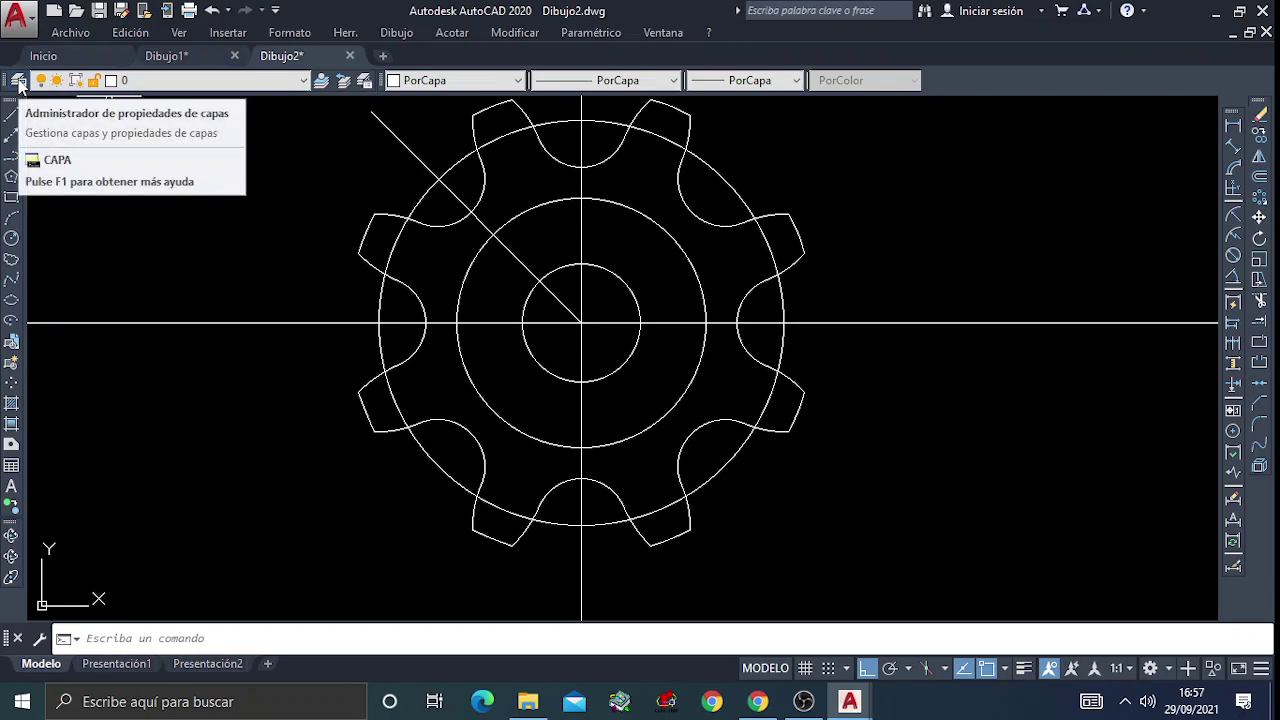
# Create three new layers named ejes, contorno and cotas
pyautogui.click(19, 84)
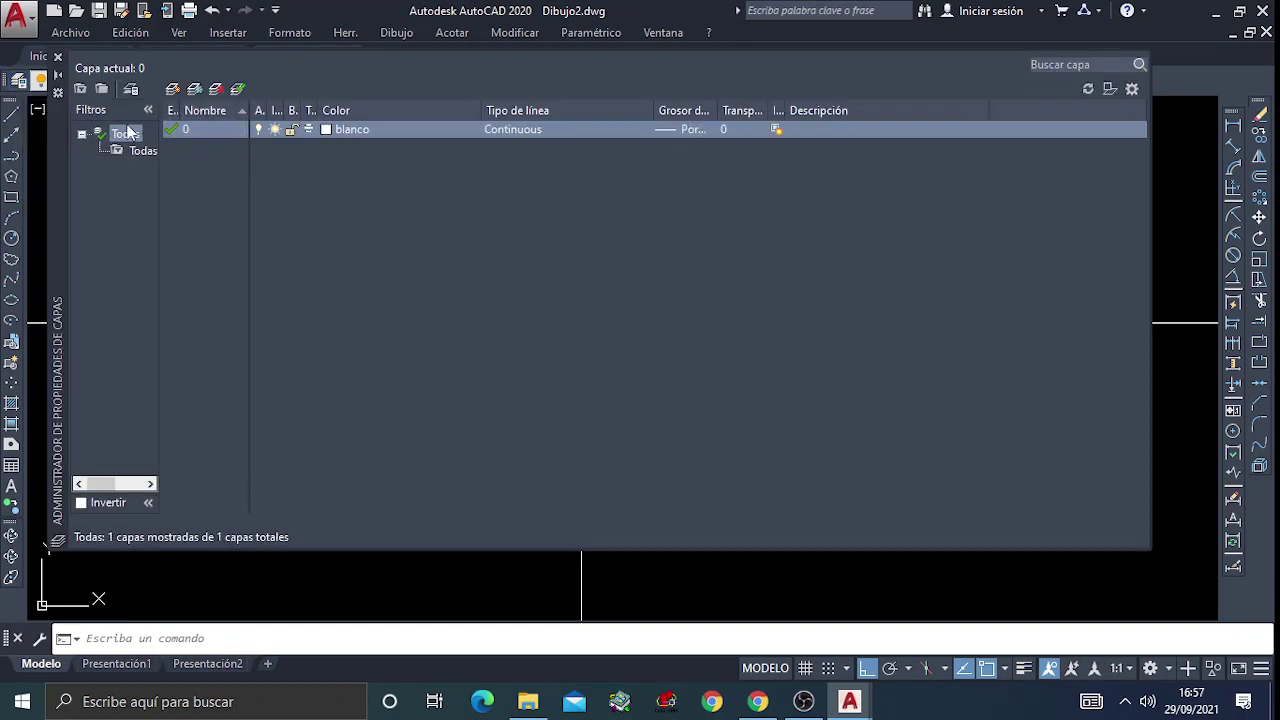
pyautogui.rightClick(195, 167)
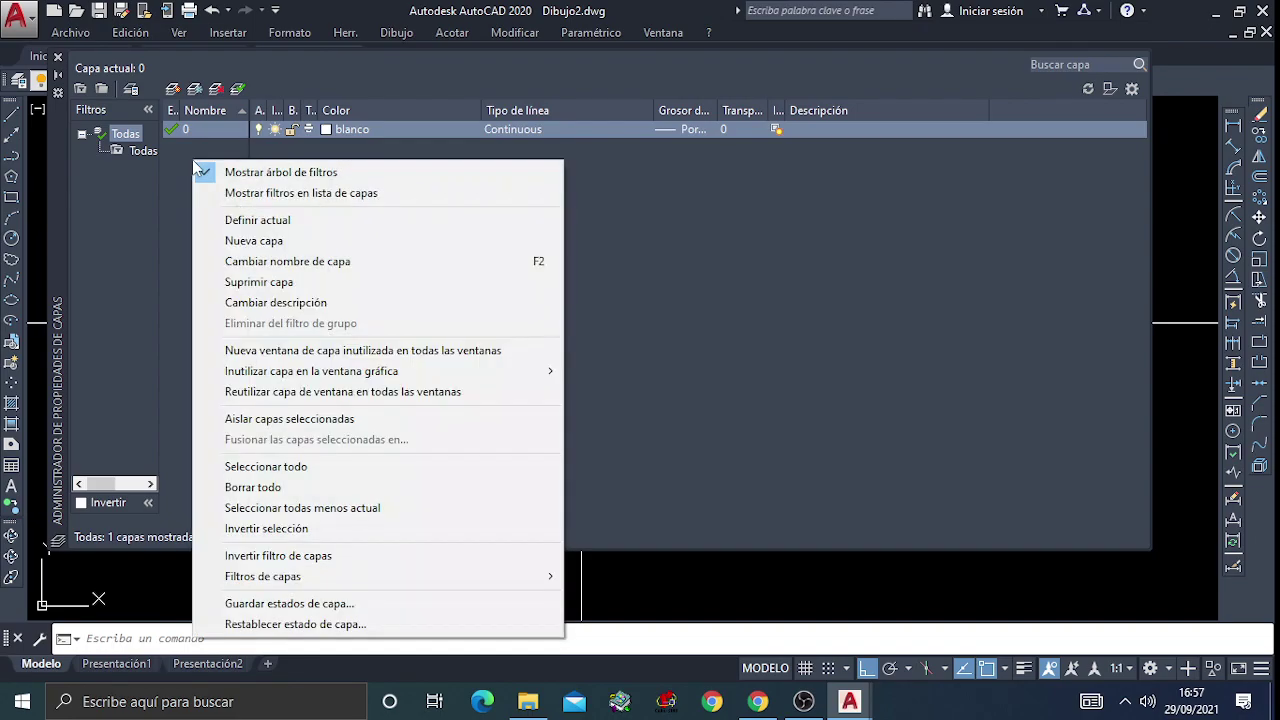
pyautogui.click(262, 245)
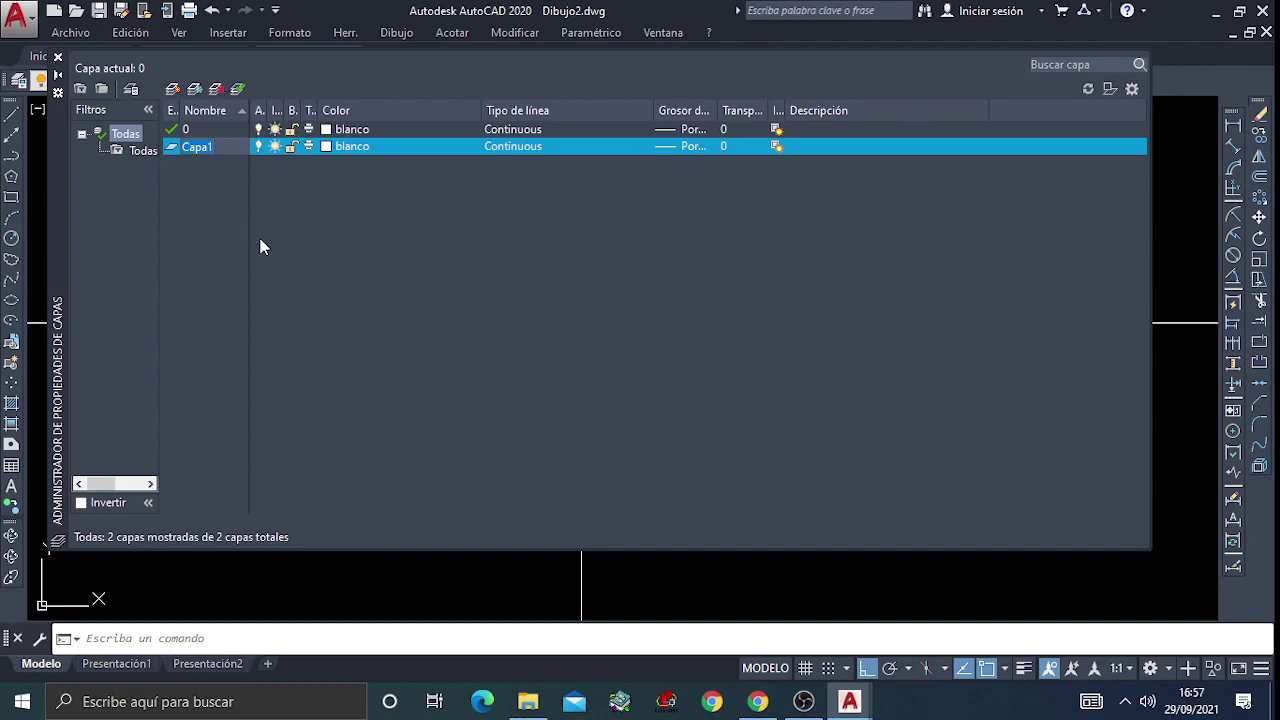
pyautogui.write('e')
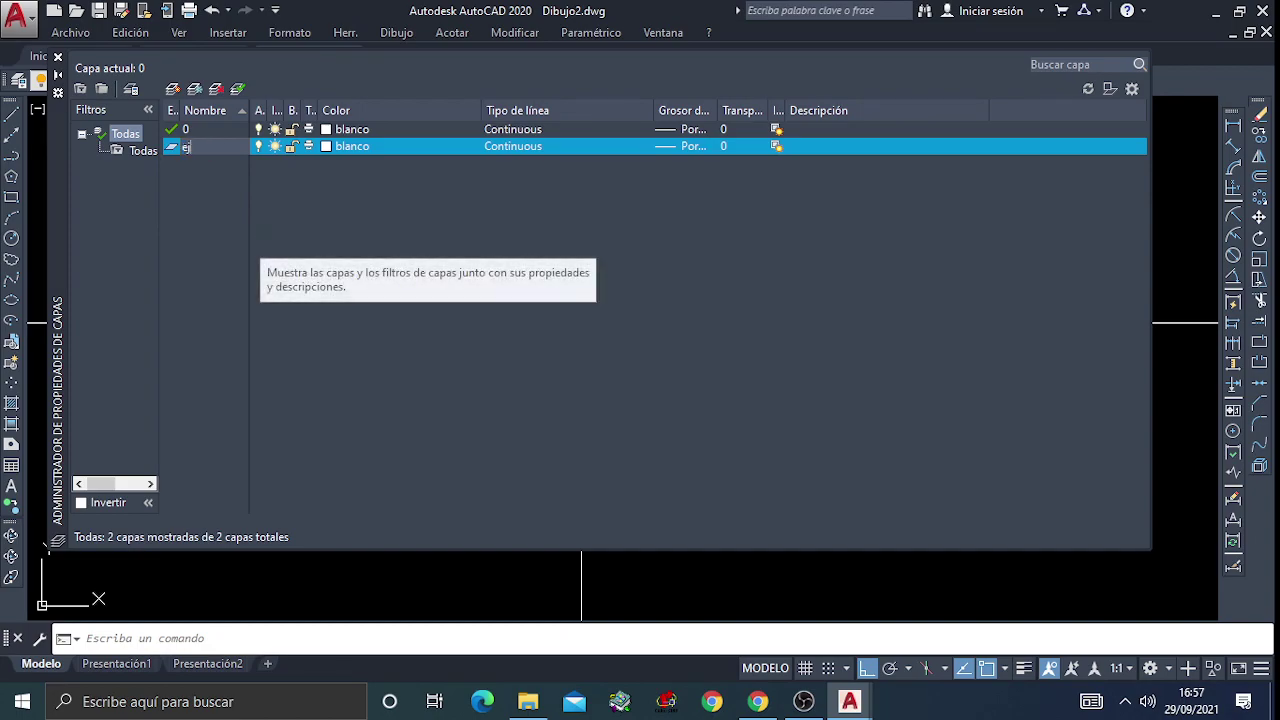
pyautogui.write('jes')
pyautogui.press('Return')
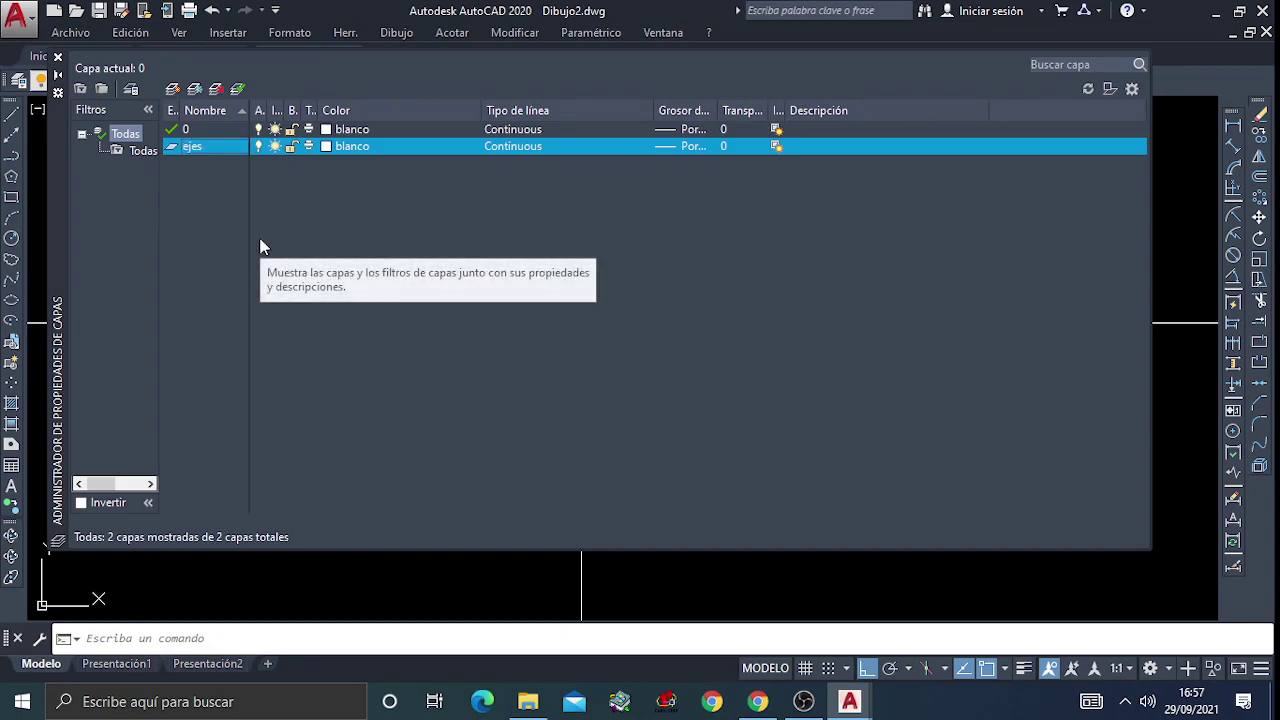
pyautogui.rightClick(217, 182)
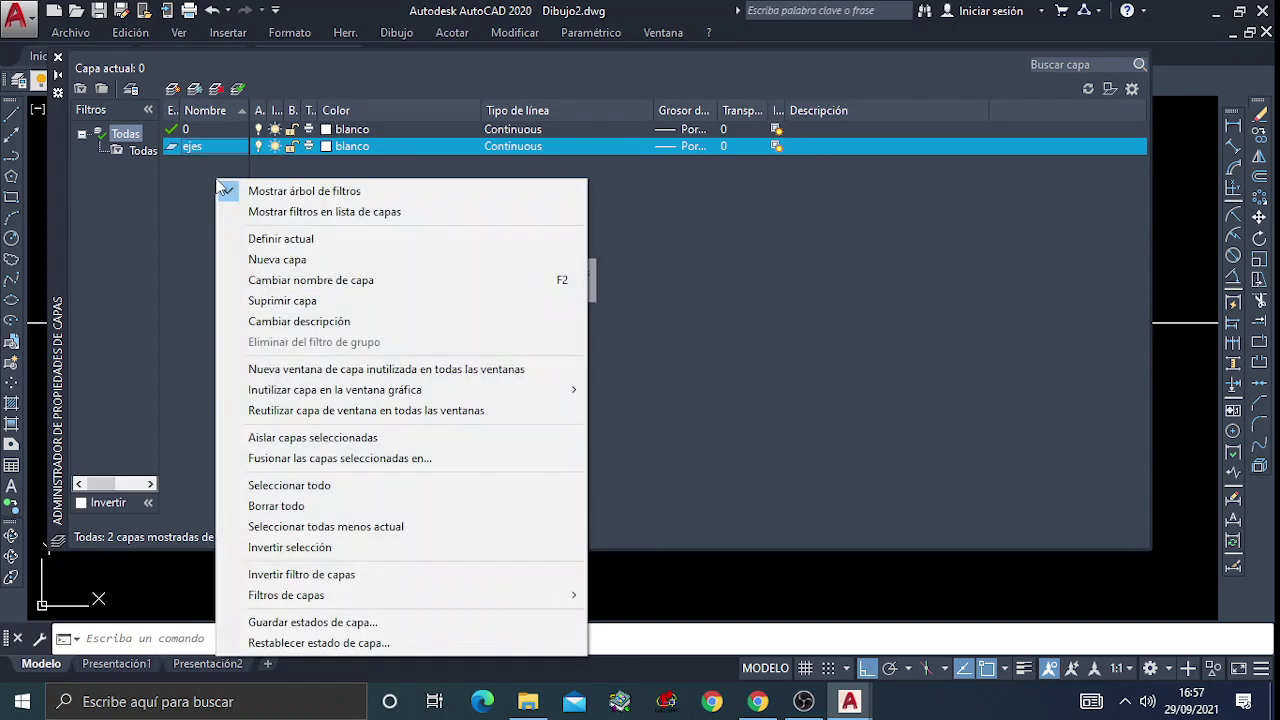
pyautogui.click(265, 260)
pyautogui.write('con')
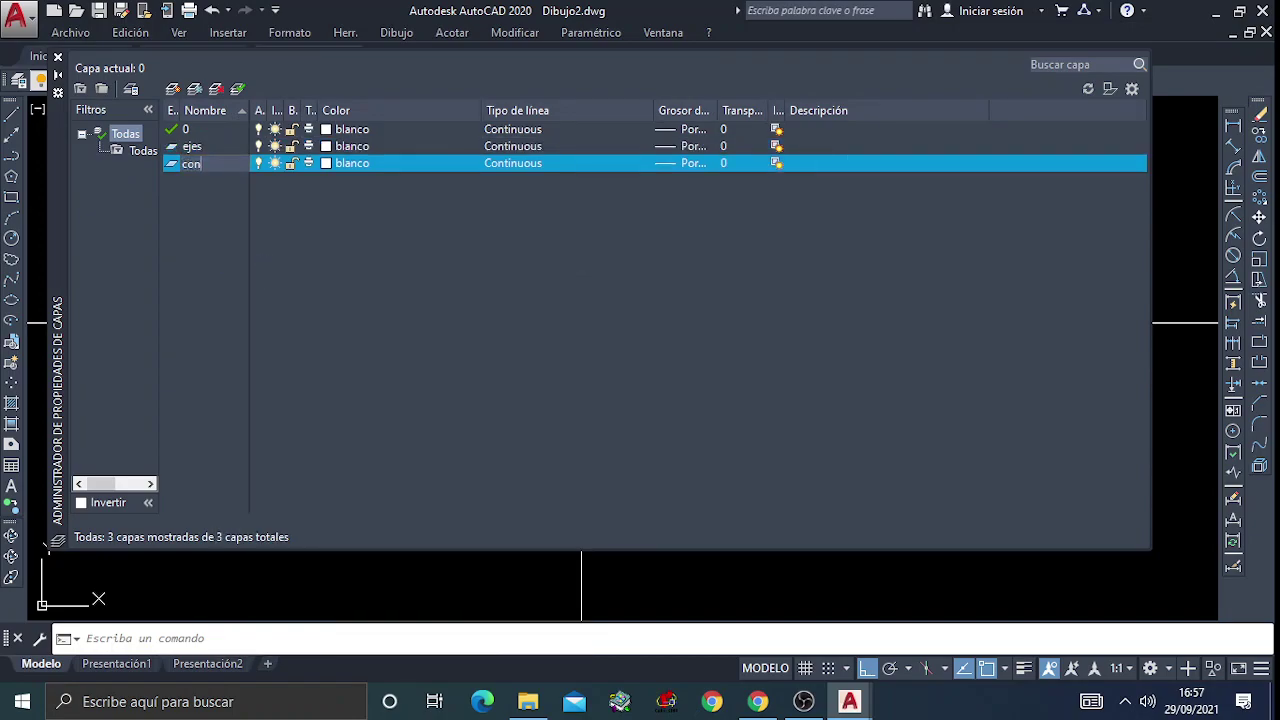
pyautogui.write('torno')
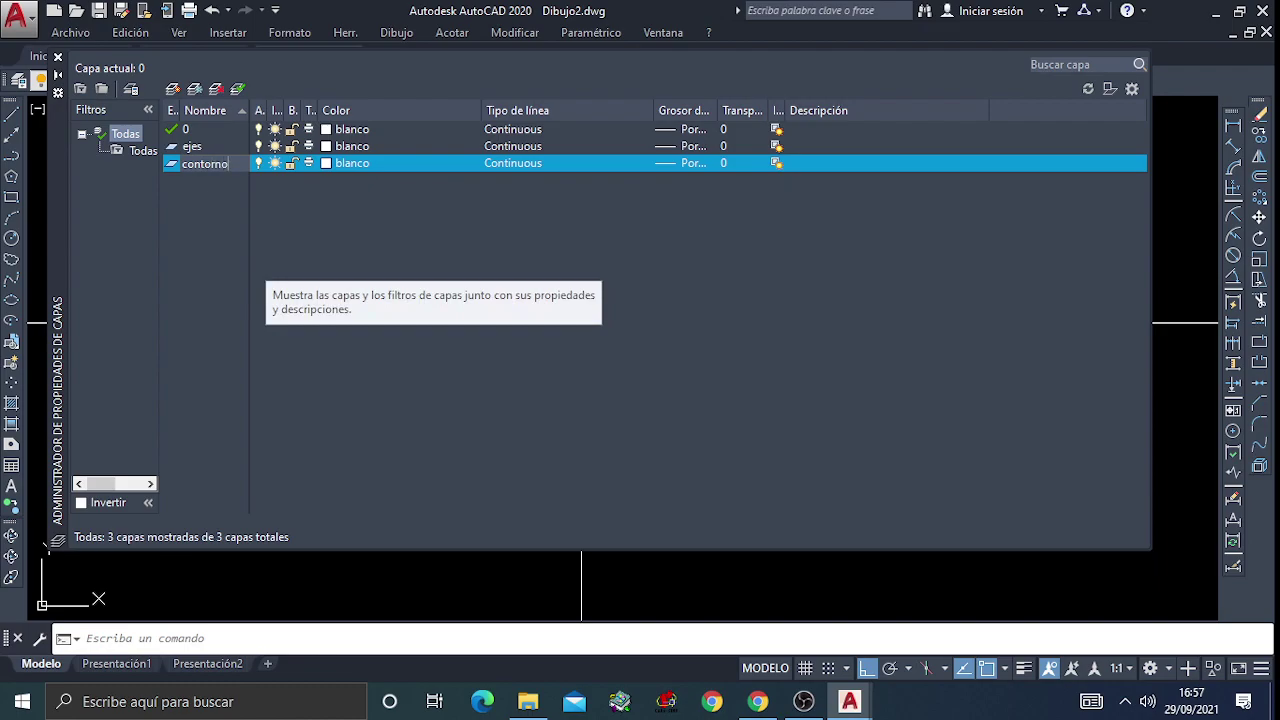
pyautogui.press('Return')
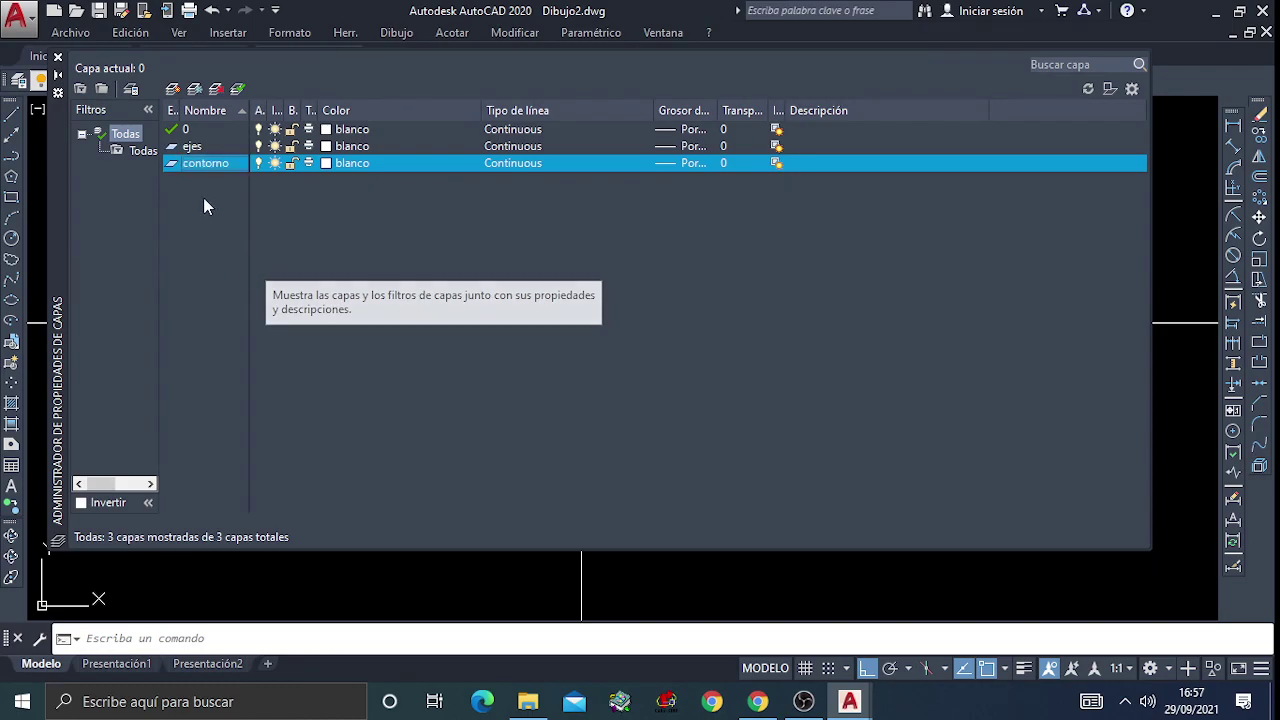
pyautogui.rightClick(203, 197)
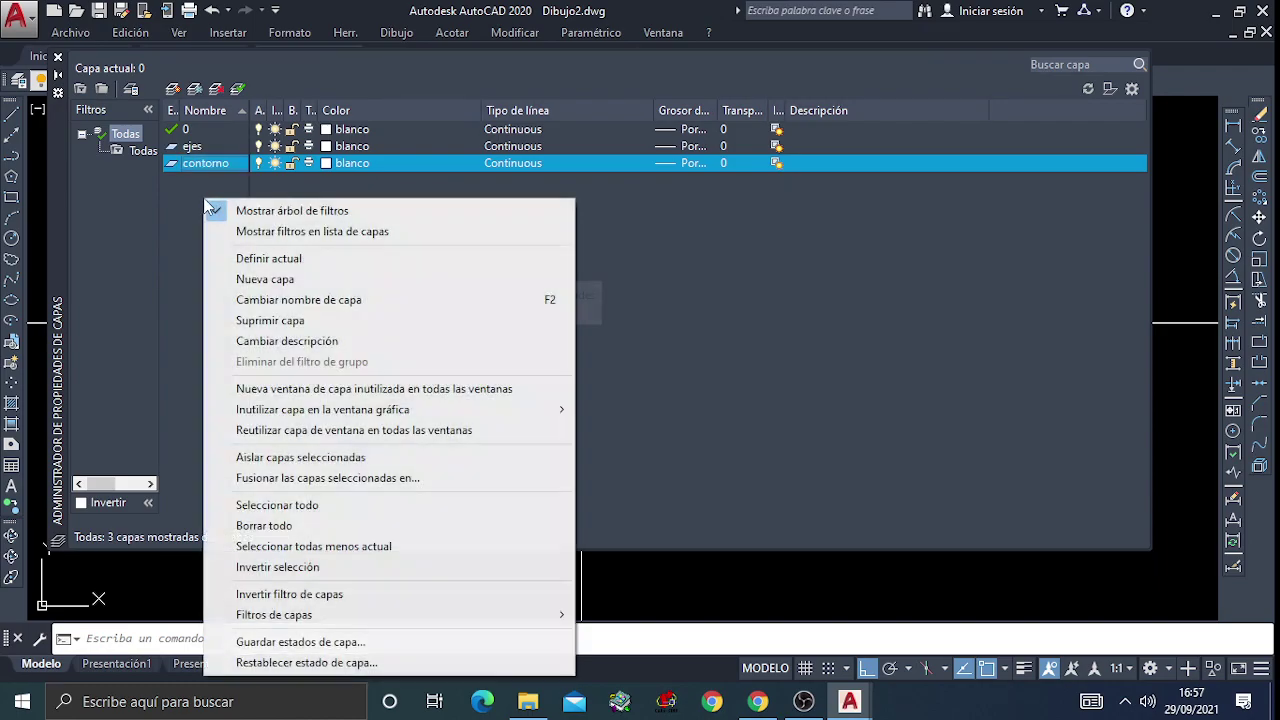
pyautogui.click(268, 284)
pyautogui.write('cot')
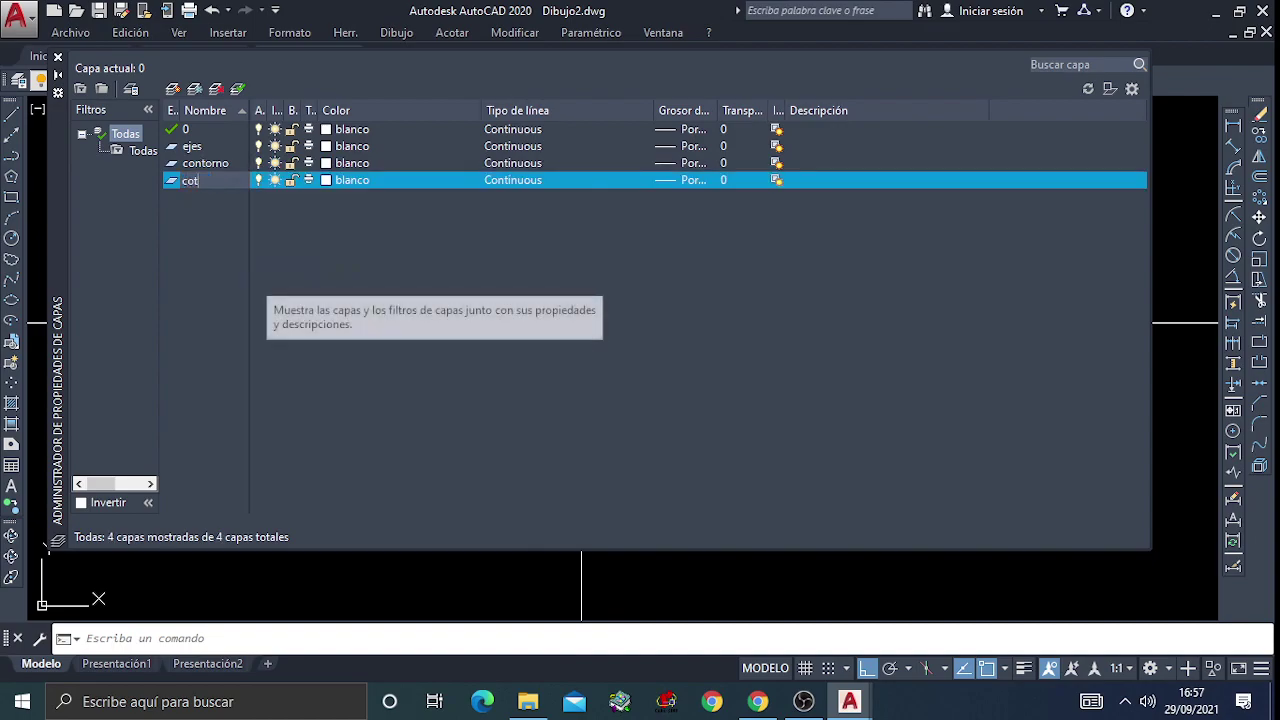
pyautogui.write('as')
pyautogui.press('Return')
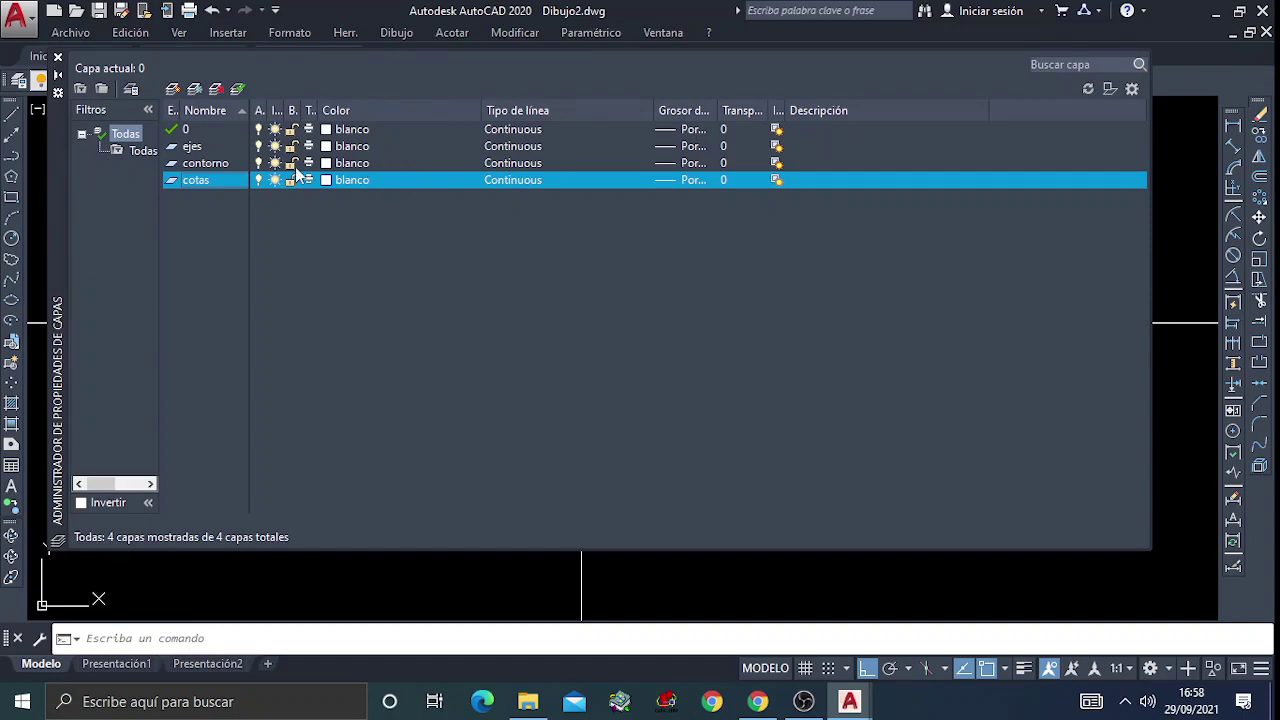
# Set the contorno layer's lineweight to 0.60 mm
pyautogui.click(680, 164)
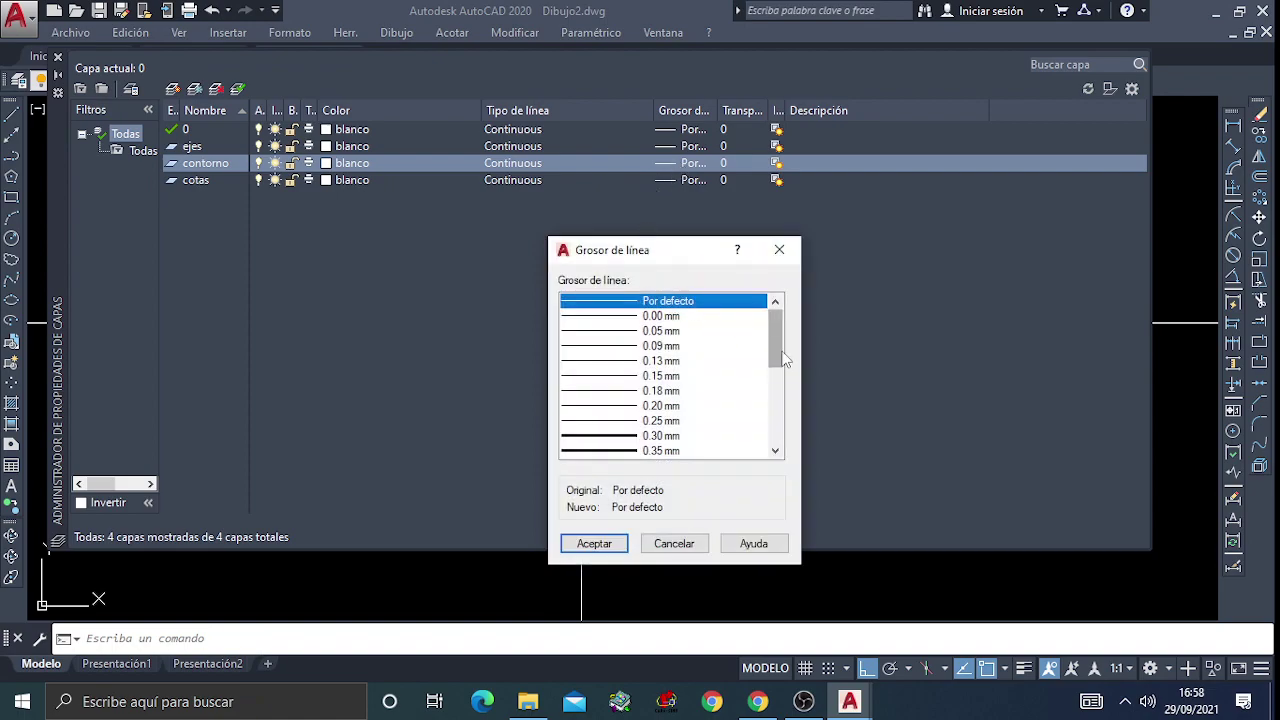
pyautogui.scroll(-2, 785, 360)
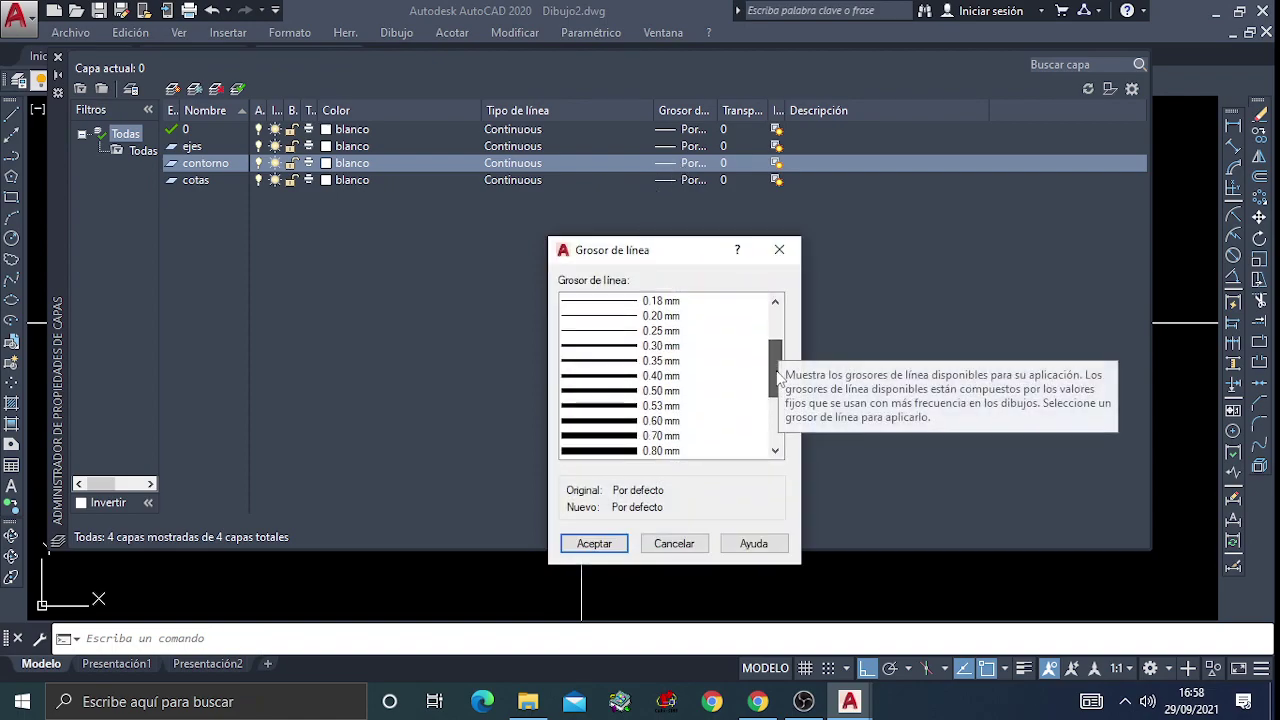
pyautogui.click(618, 421)
pyautogui.click(594, 543)
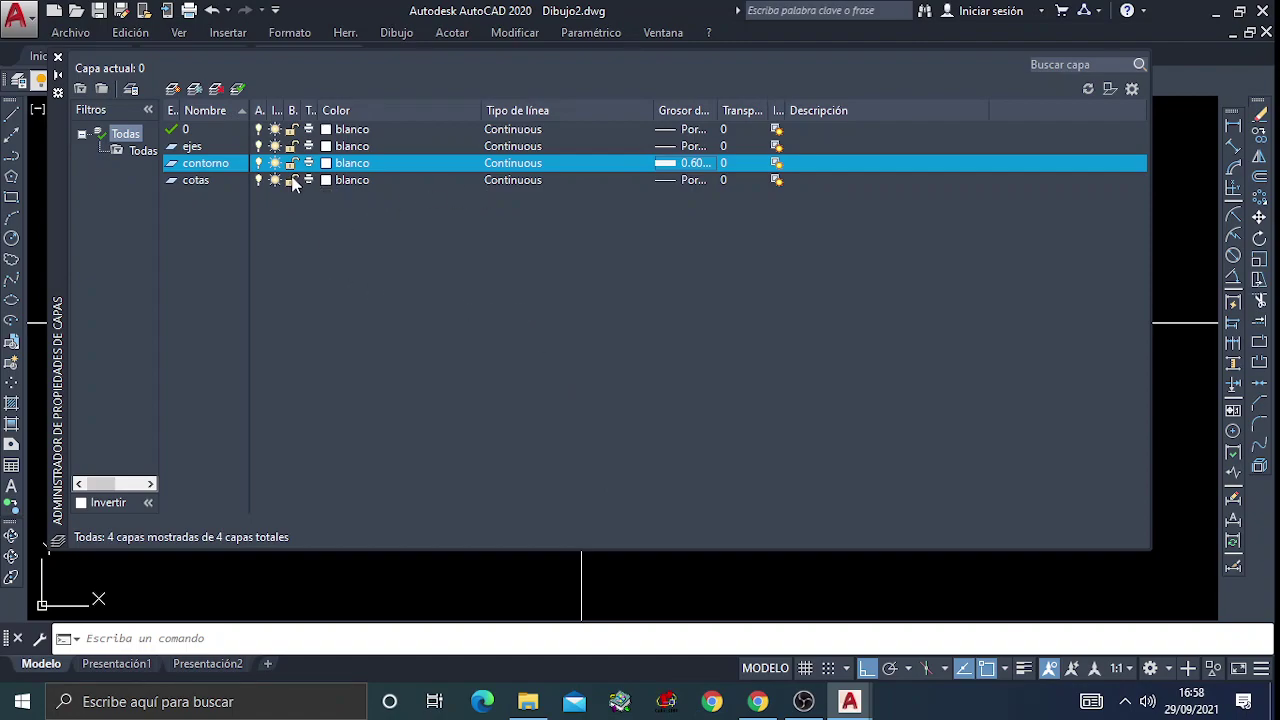
# Move the toothed outline and both inner circles to contorno, then toggle lineweight display to check
pyautogui.click(57, 58)
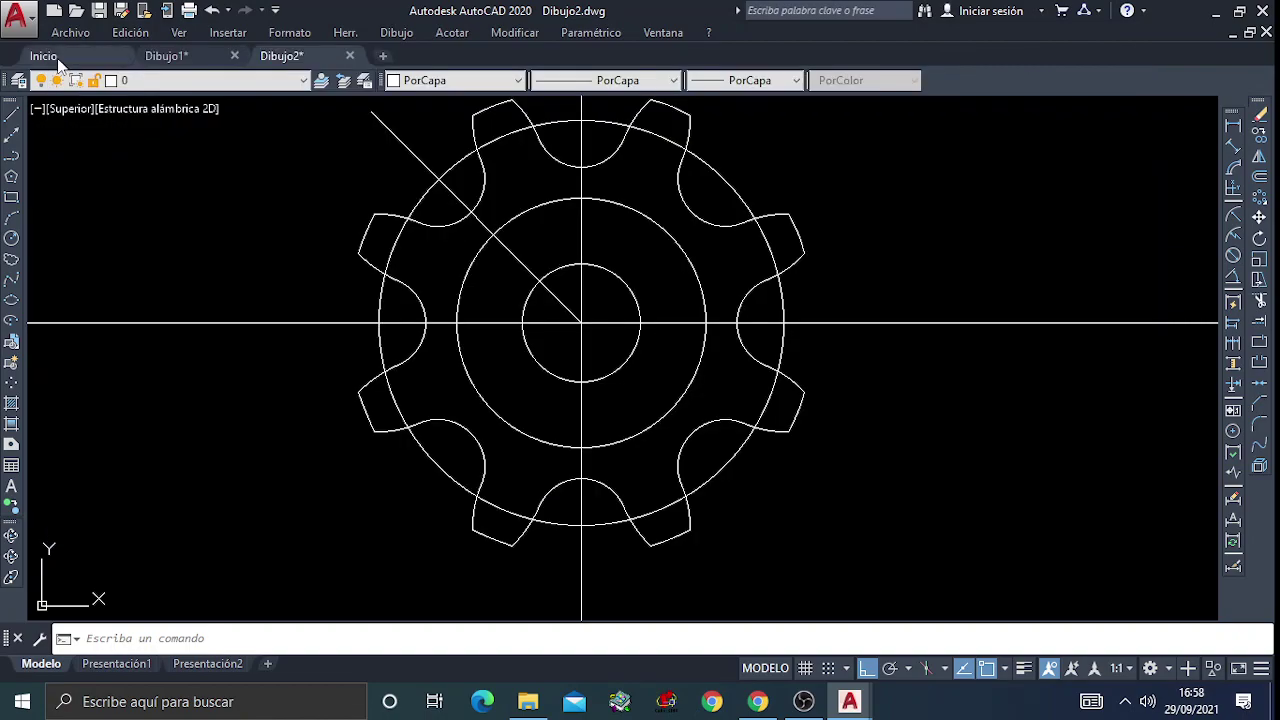
pyautogui.click(464, 283)
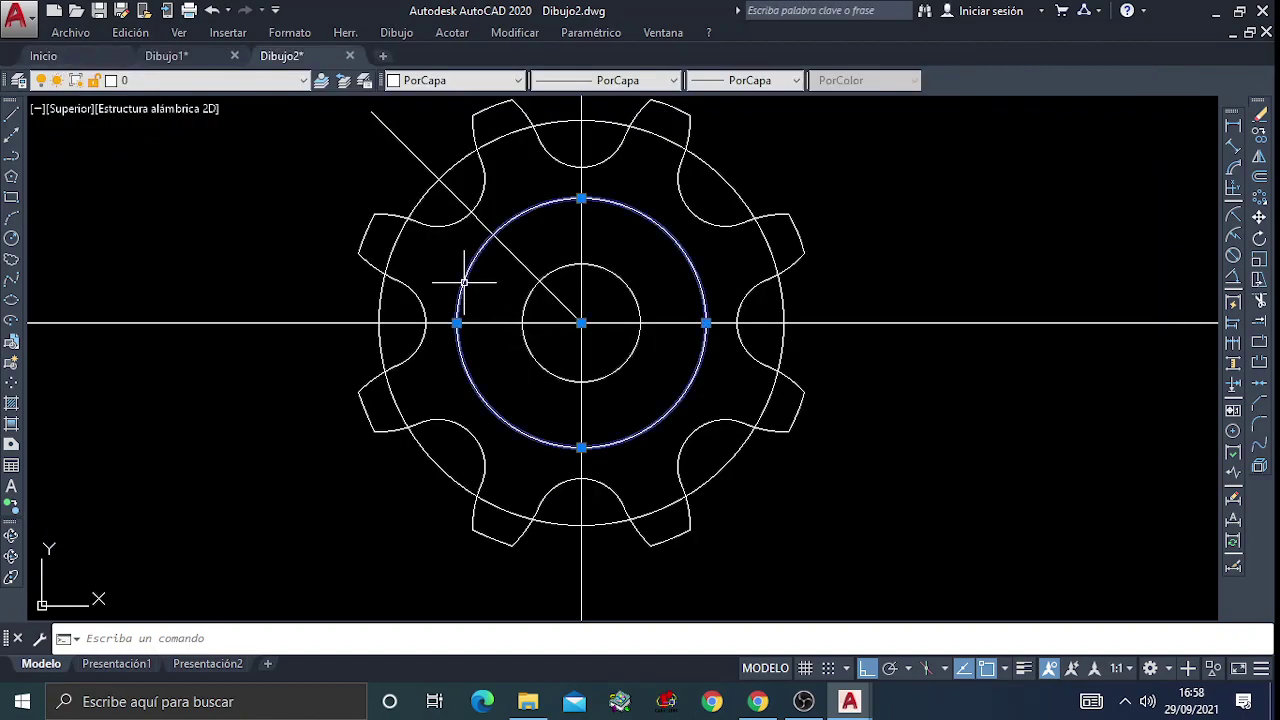
pyautogui.click(532, 289)
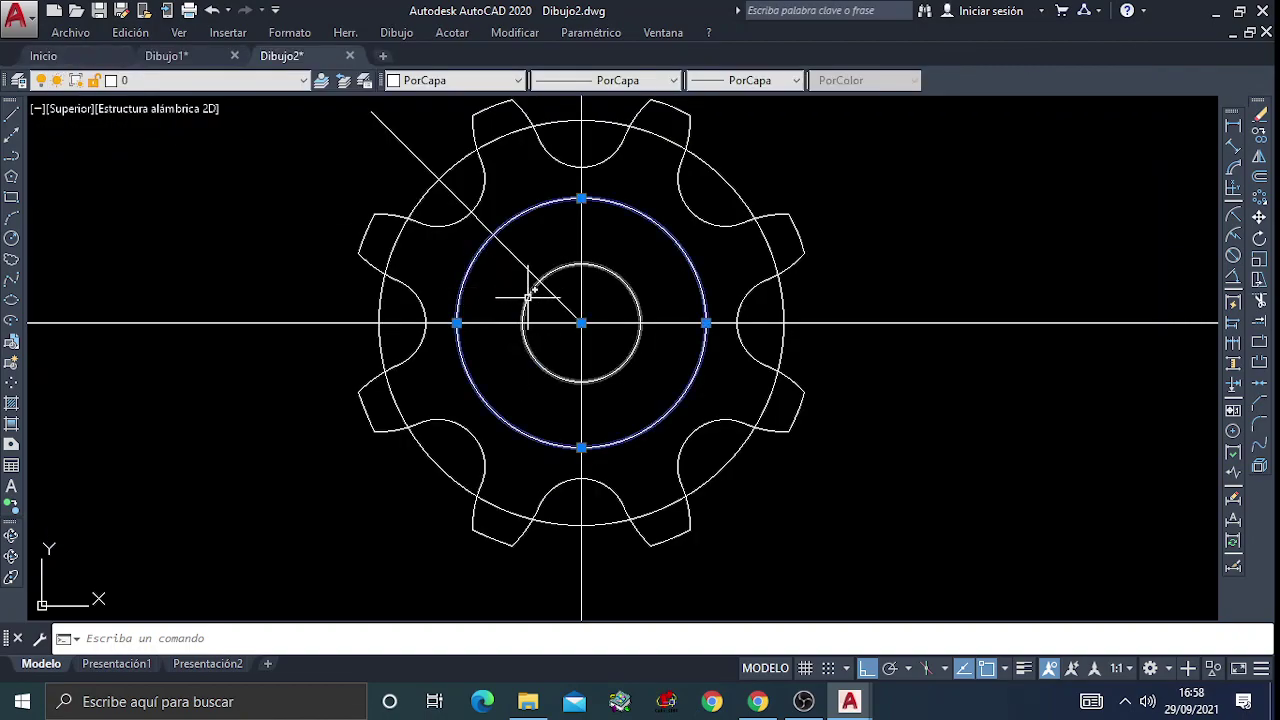
pyautogui.click(455, 224)
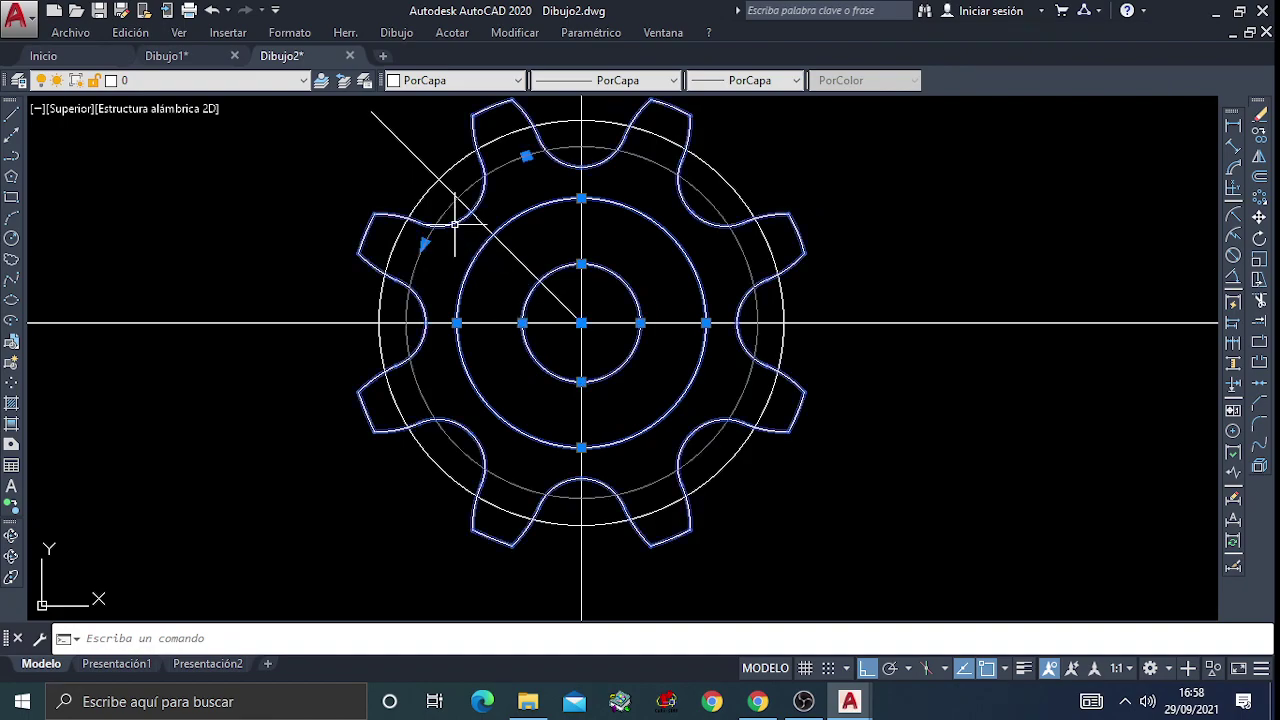
pyautogui.click(302, 82)
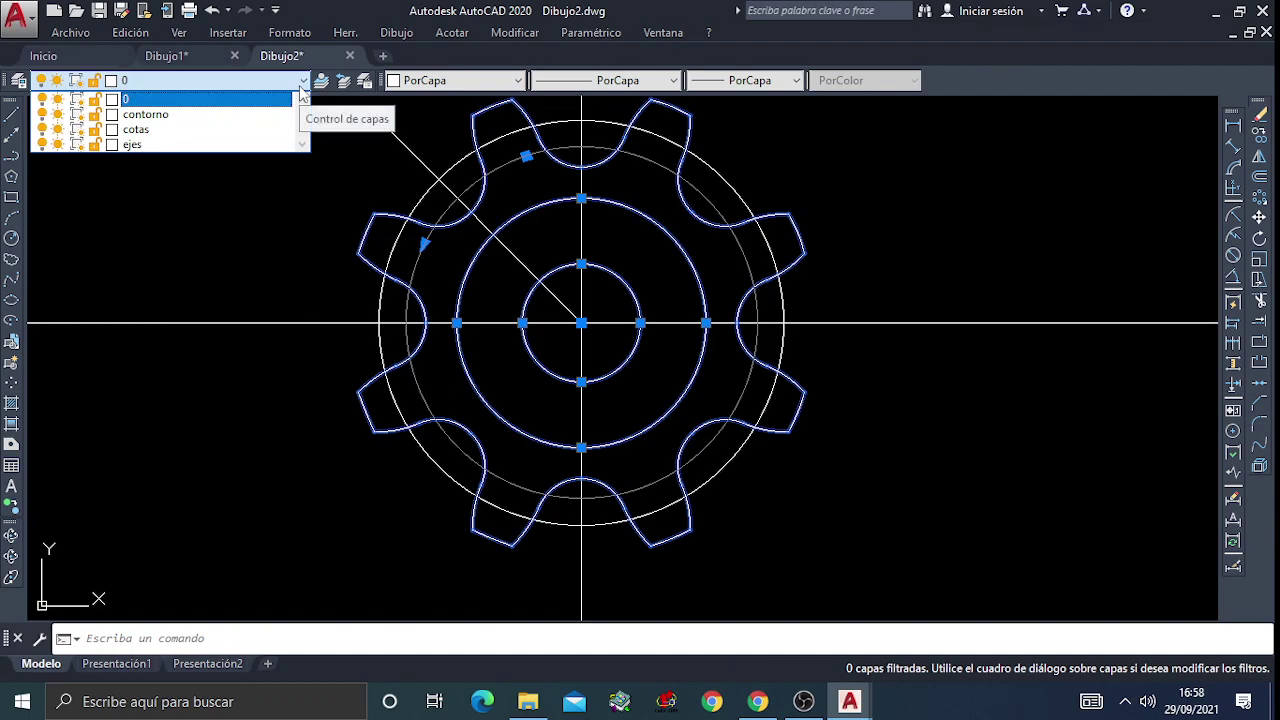
pyautogui.click(170, 115)
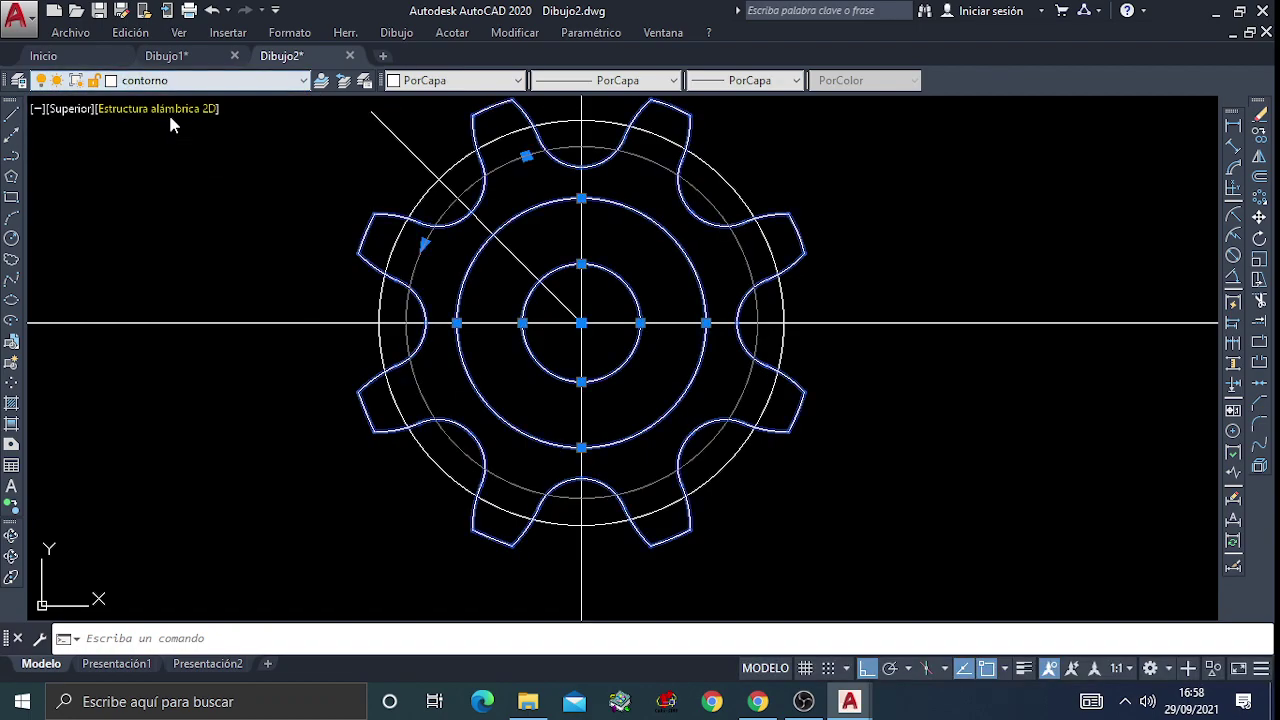
pyautogui.press('Escape')
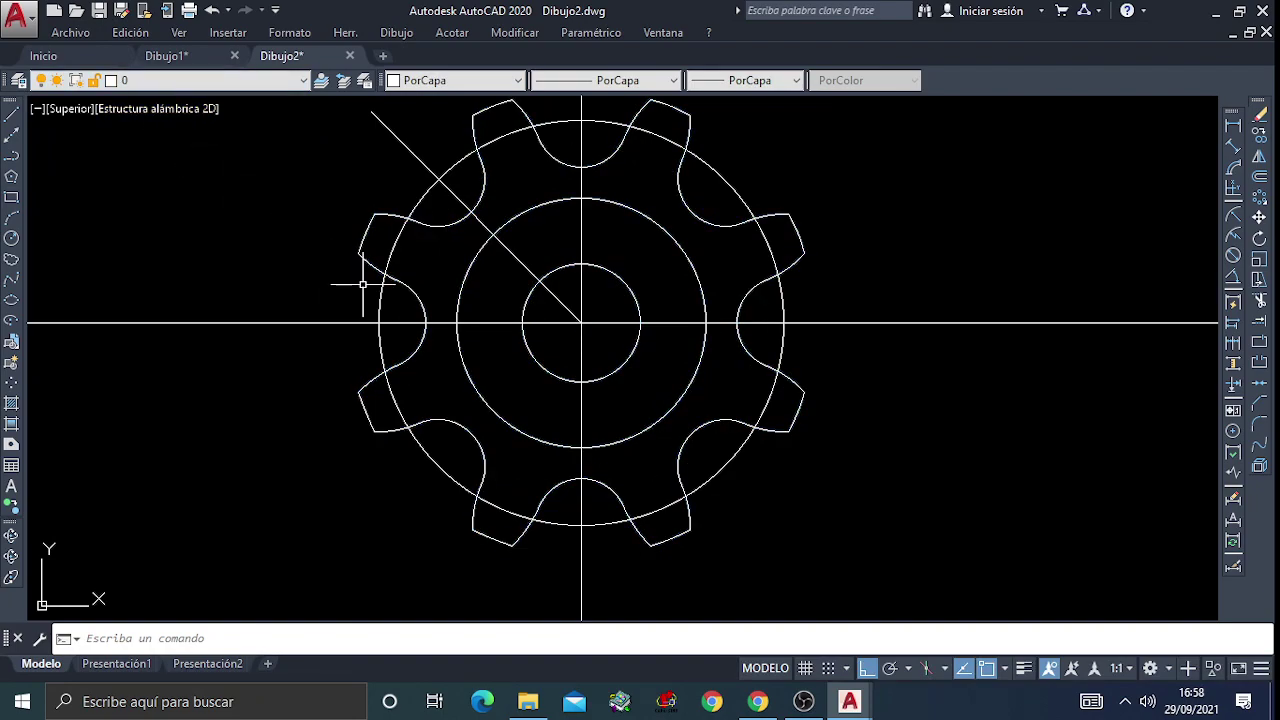
pyautogui.click(1023, 670)
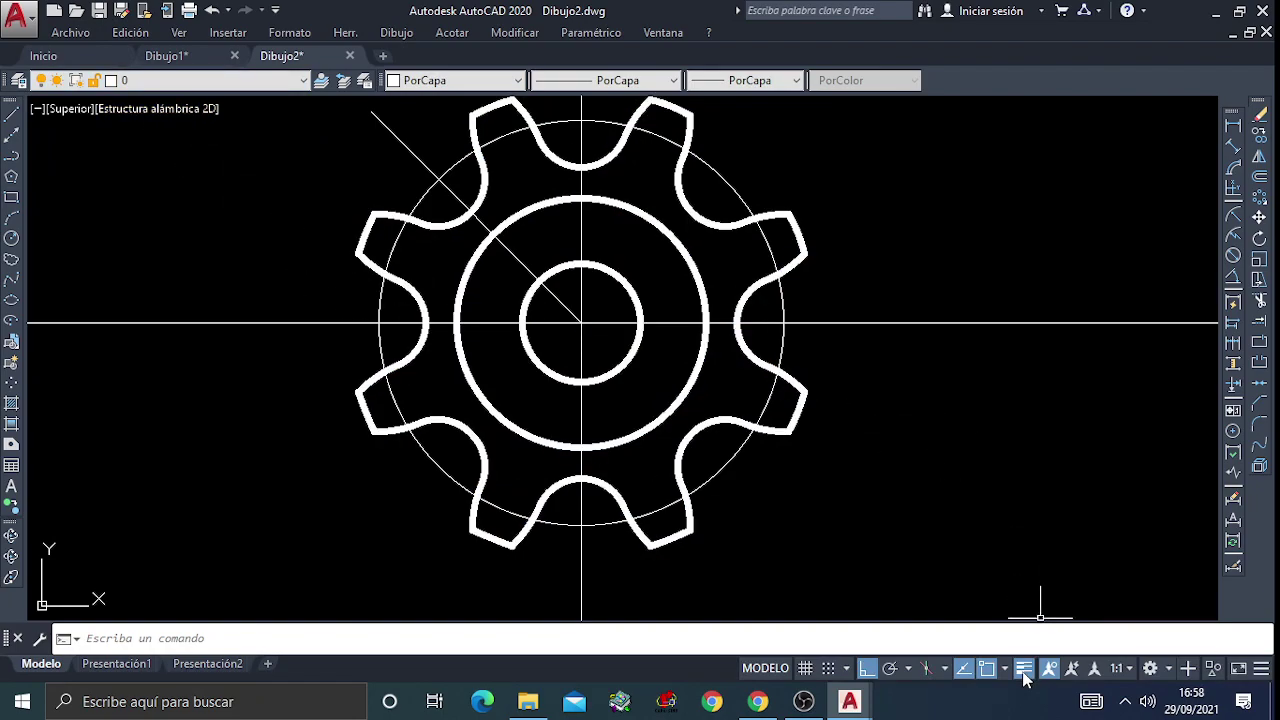
pyautogui.moveTo(673, 343); pyautogui.dragTo(690, 376, button='middle')
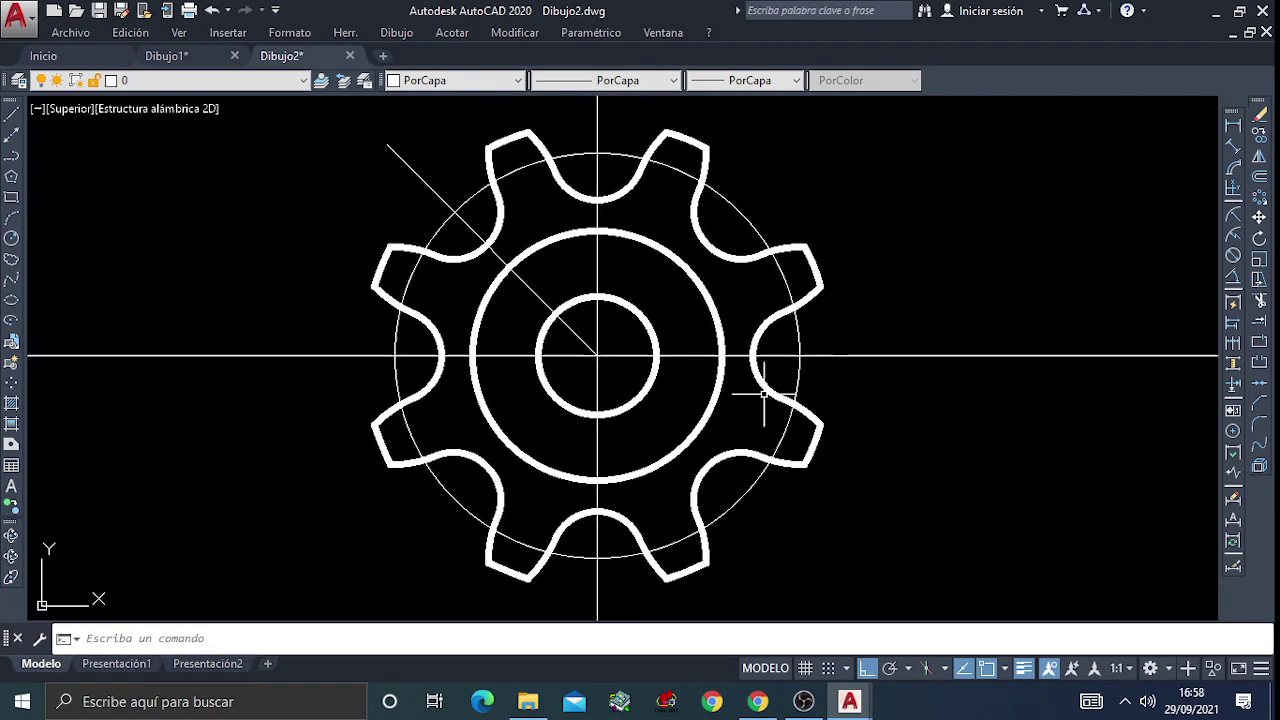
pyautogui.click(1024, 670)
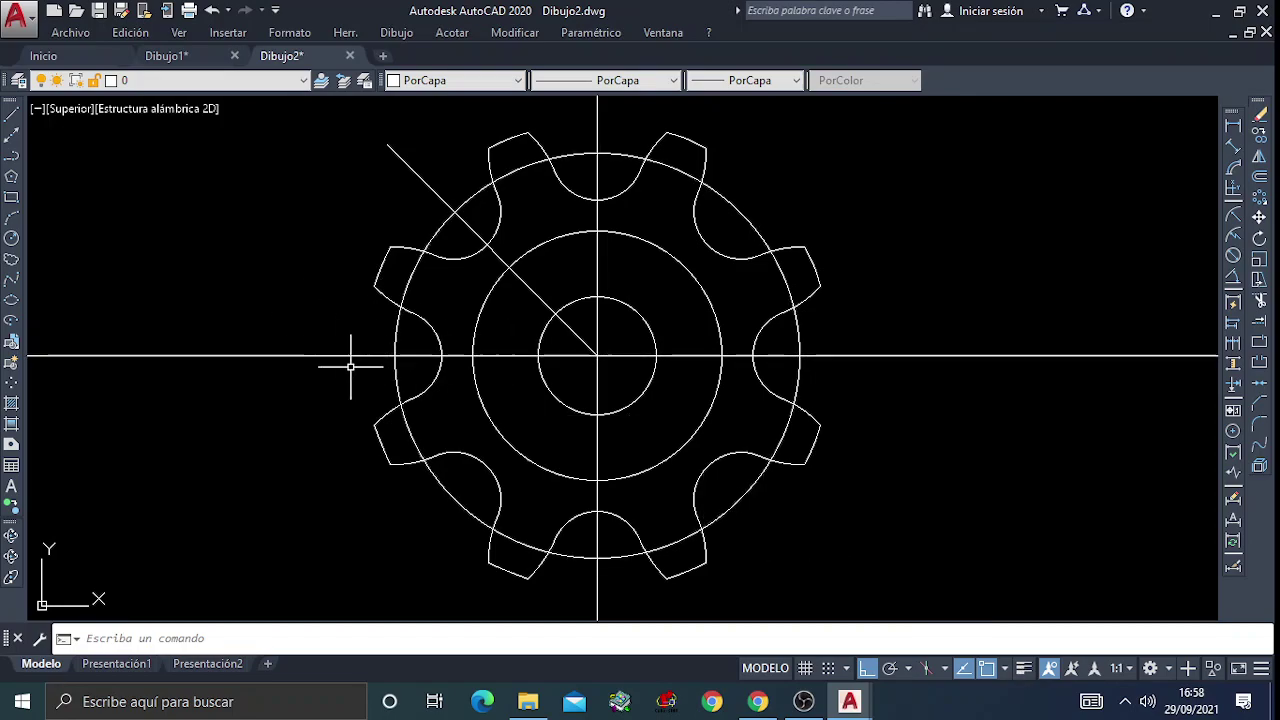
# Draw a helper circle at the gear centre with radius just beyond the teeth
pyautogui.scroll(-4, 396, 266)
pyautogui.scroll(-4, 440, 281)
pyautogui.scroll(-3, 490, 272)
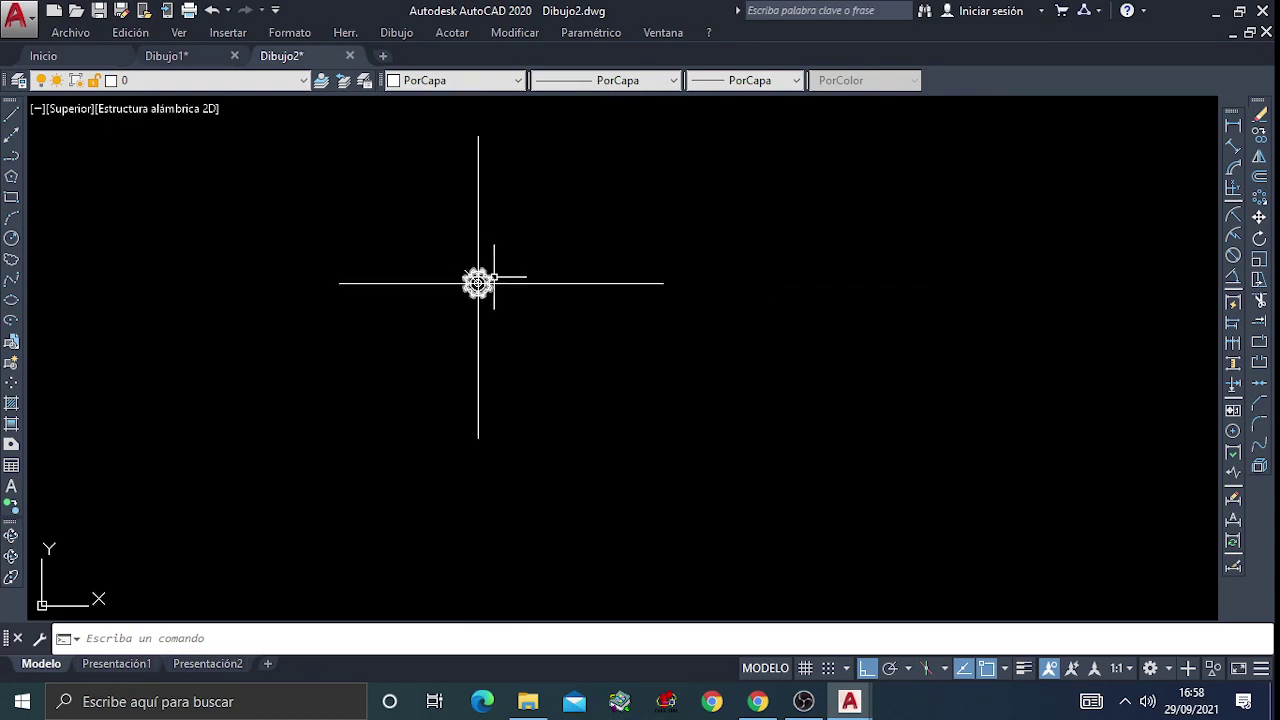
pyautogui.scroll(4, 500, 271)
pyautogui.scroll(3, 470, 268)
pyautogui.scroll(3, 453, 267)
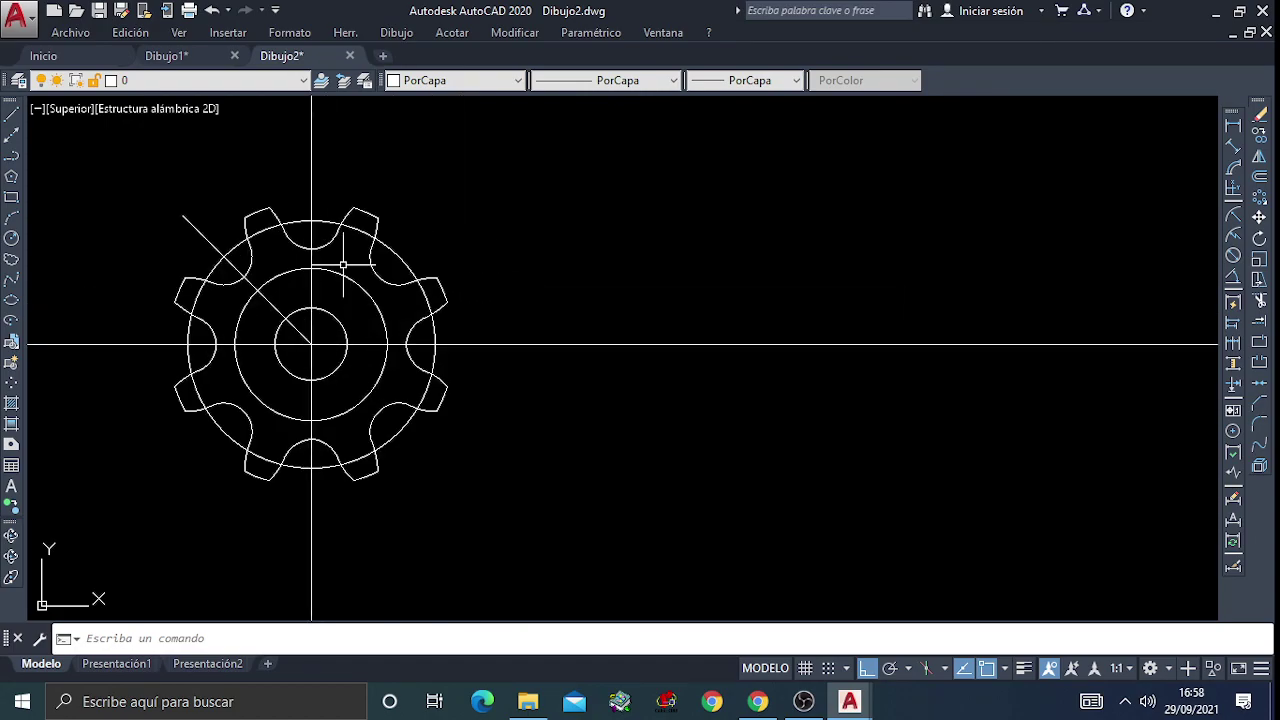
pyautogui.moveTo(410, 340)
pyautogui.mouseDown(button='middle')
pyautogui.moveTo(540, 284)
pyautogui.moveTo(637, 290)
pyautogui.mouseUp(button='middle')
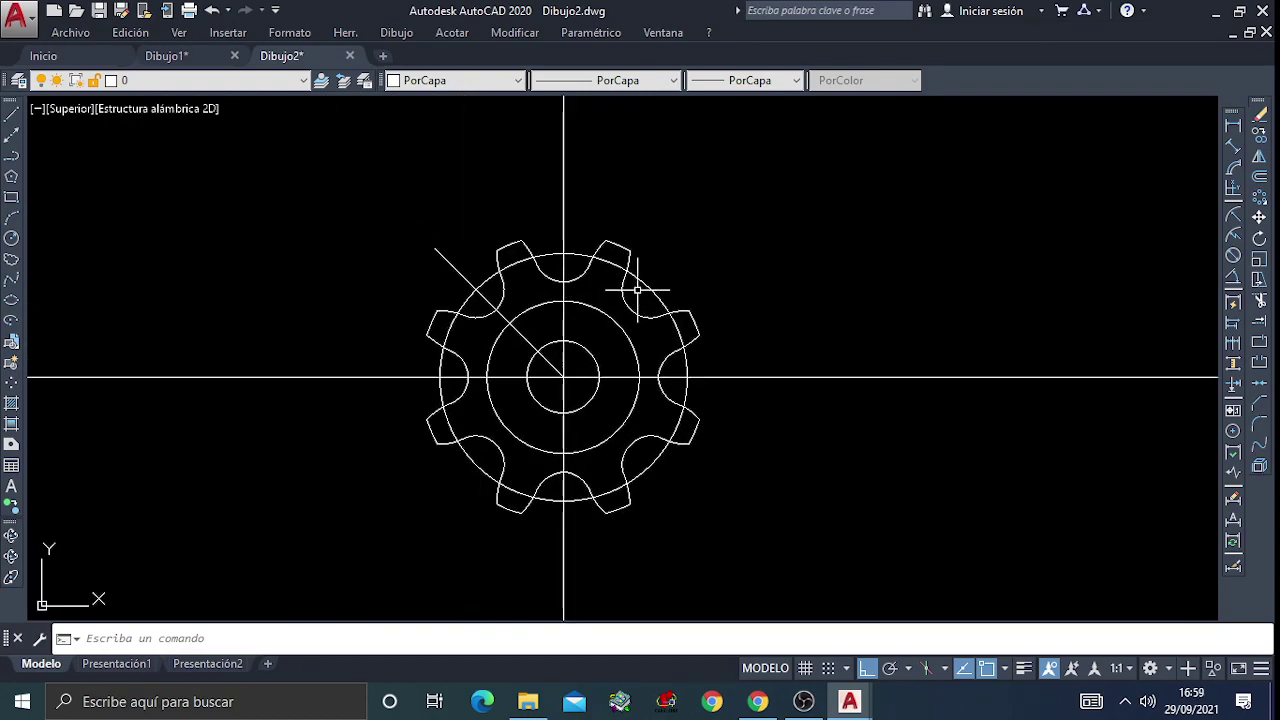
pyautogui.click(11, 238)
pyautogui.click(564, 377)
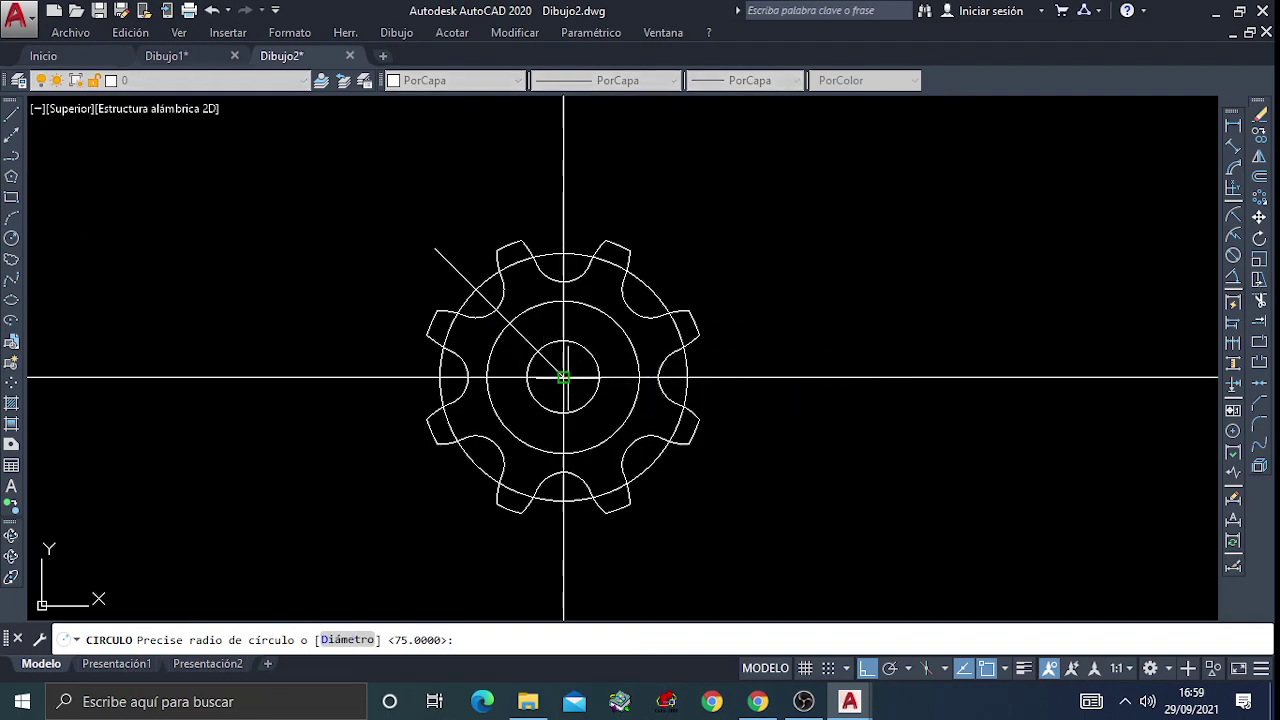
pyautogui.click(588, 212)
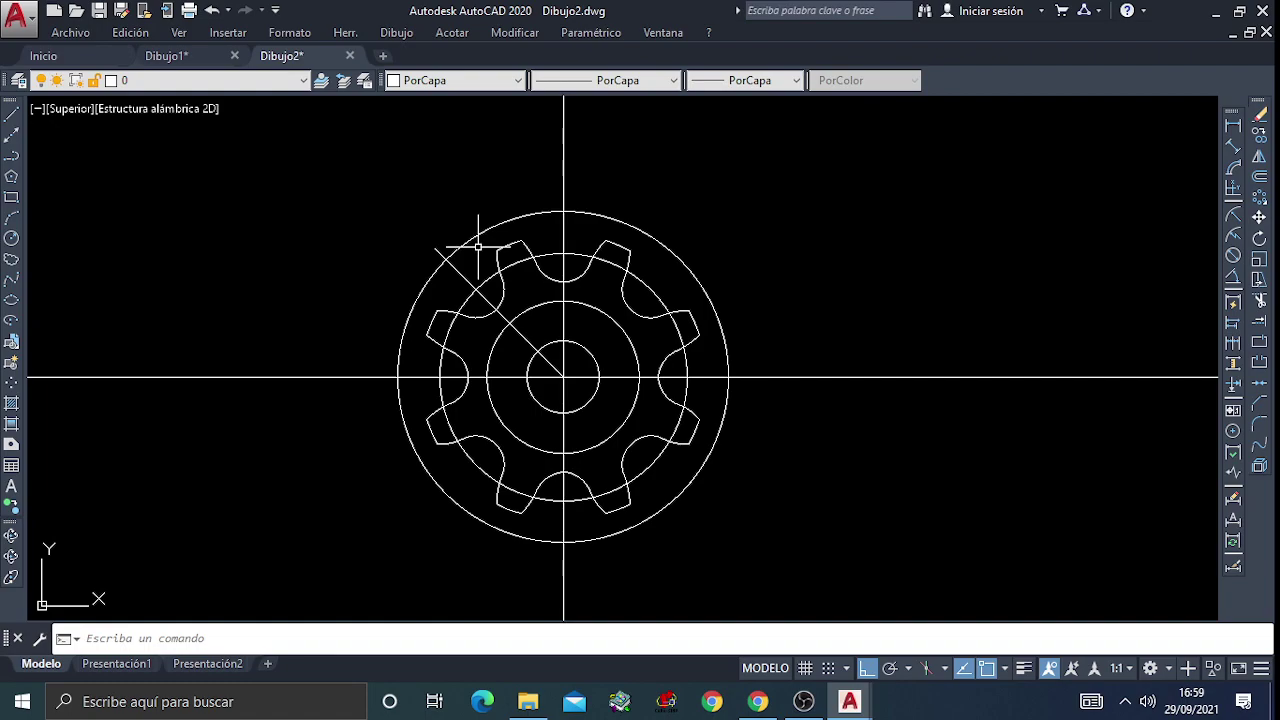
# Trim the four axis ends outside the helper circle, then erase the circle
pyautogui.write('tr')
pyautogui.press('Return')
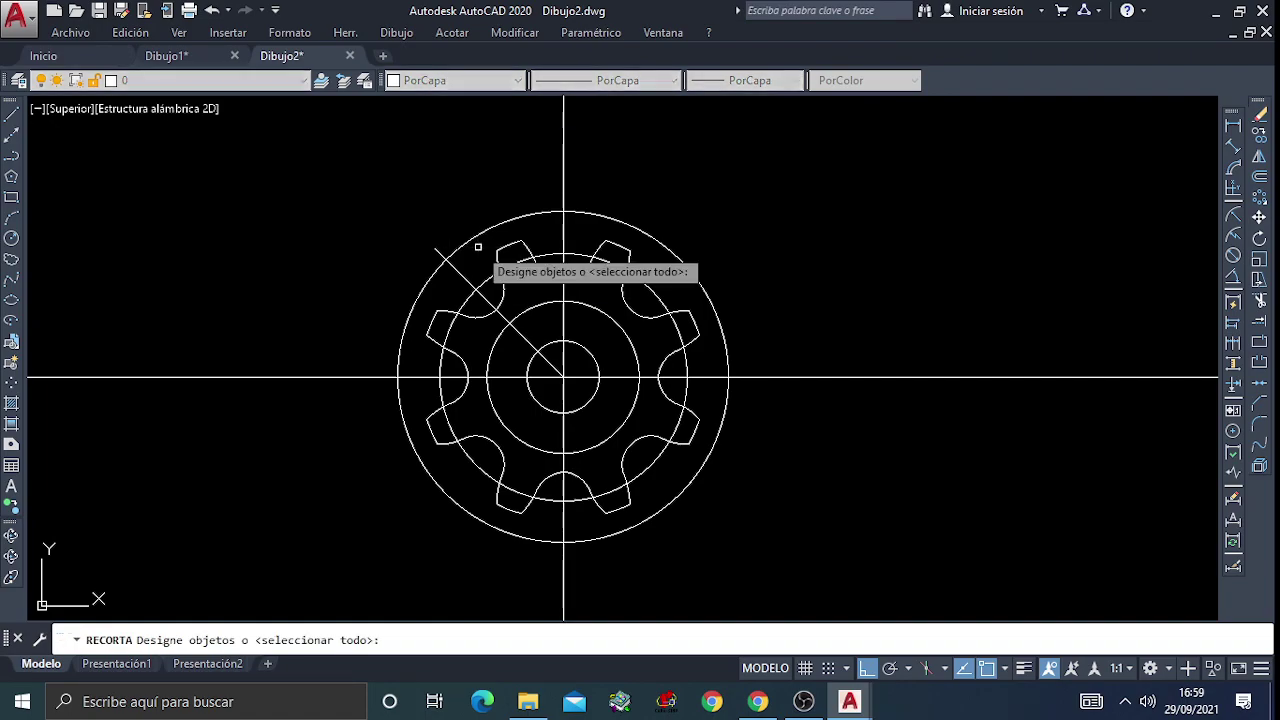
pyautogui.click(524, 217)
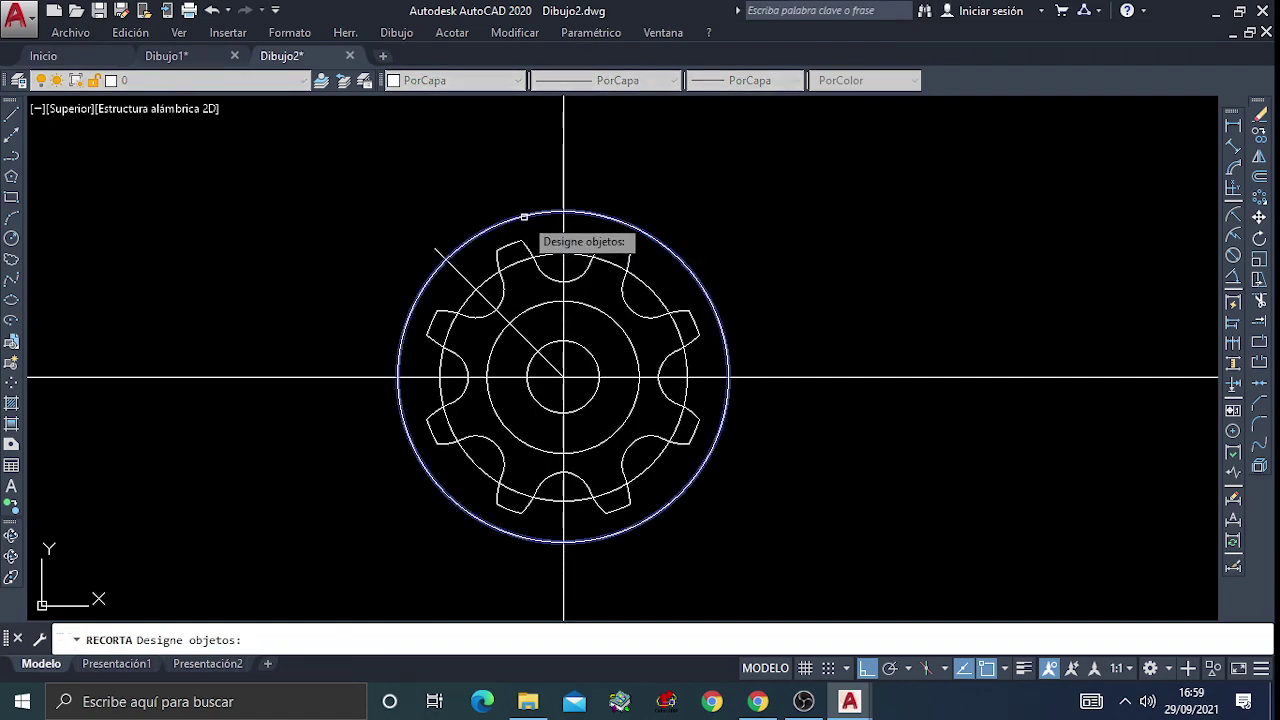
pyautogui.press('Return')
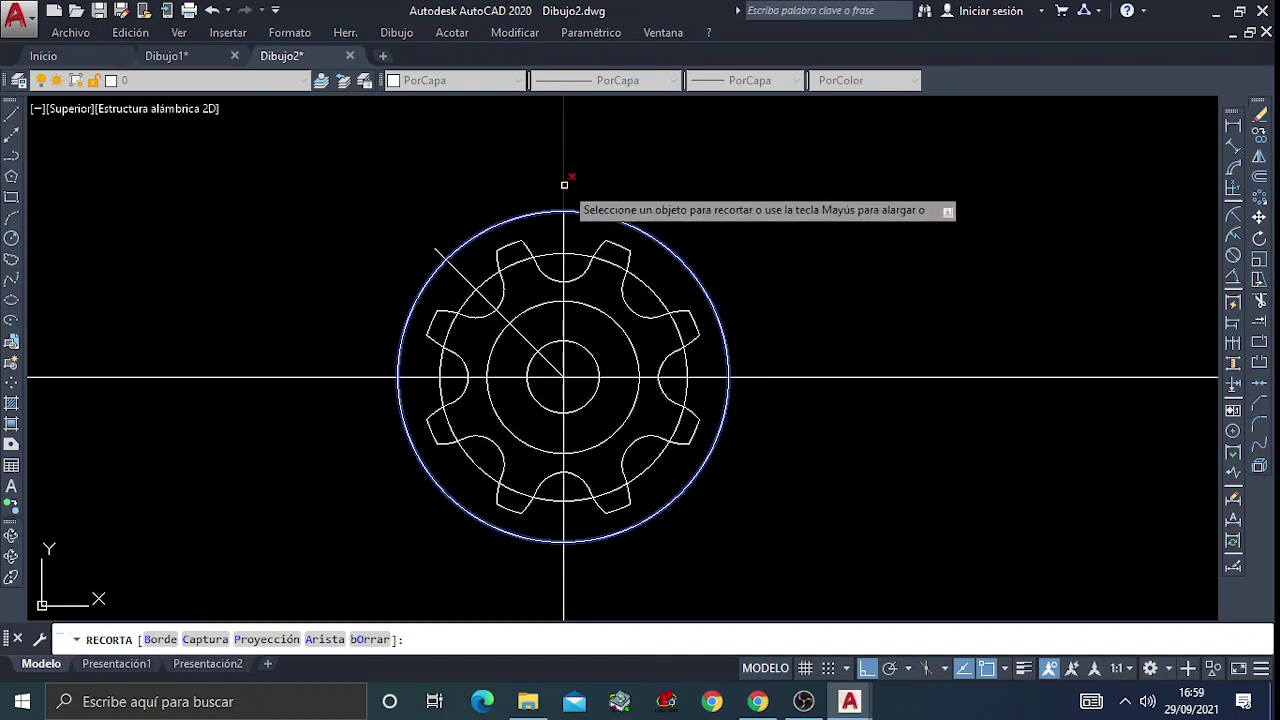
pyautogui.click(564, 184)
pyautogui.click(372, 378)
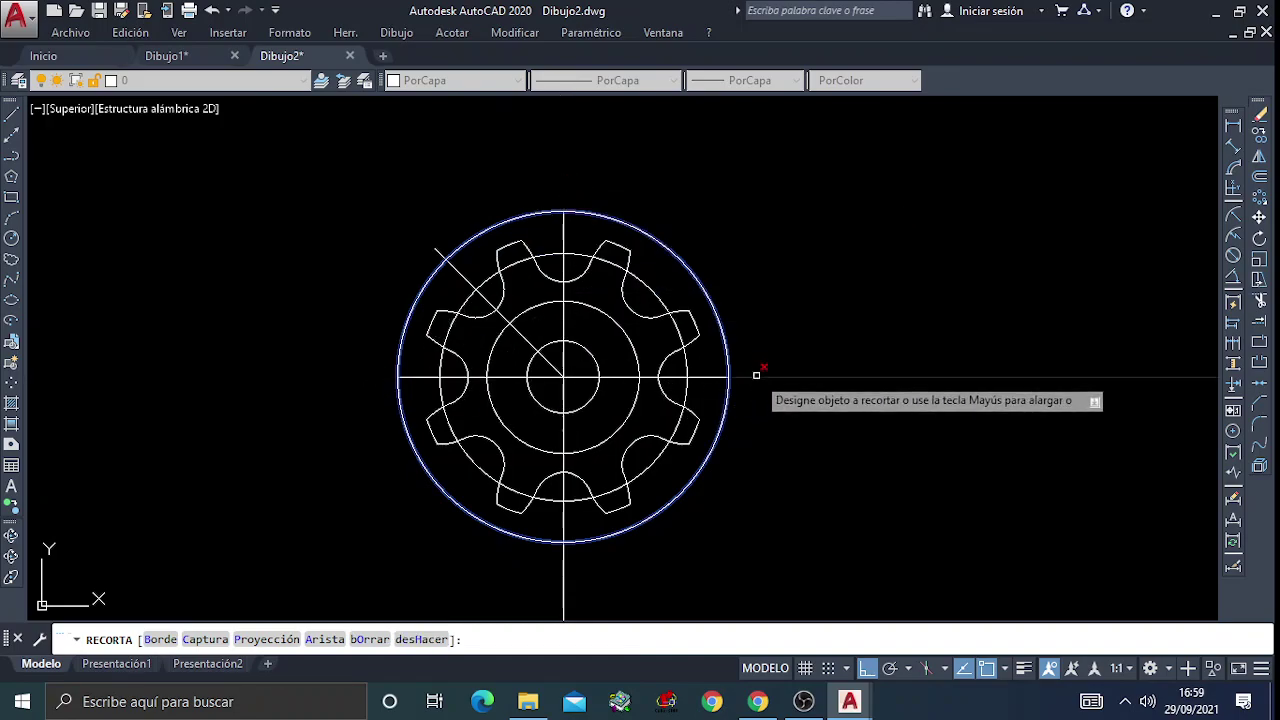
pyautogui.click(756, 376)
pyautogui.click(564, 560)
pyautogui.press('Return')
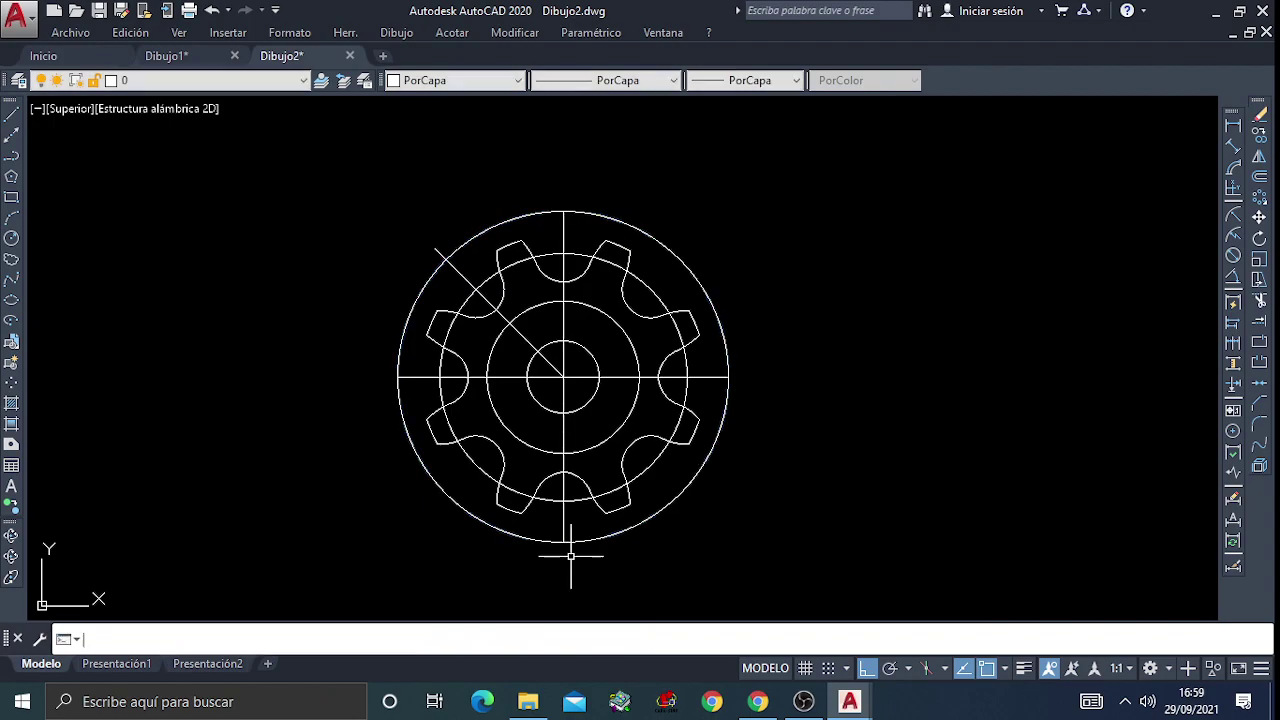
pyautogui.click(588, 538)
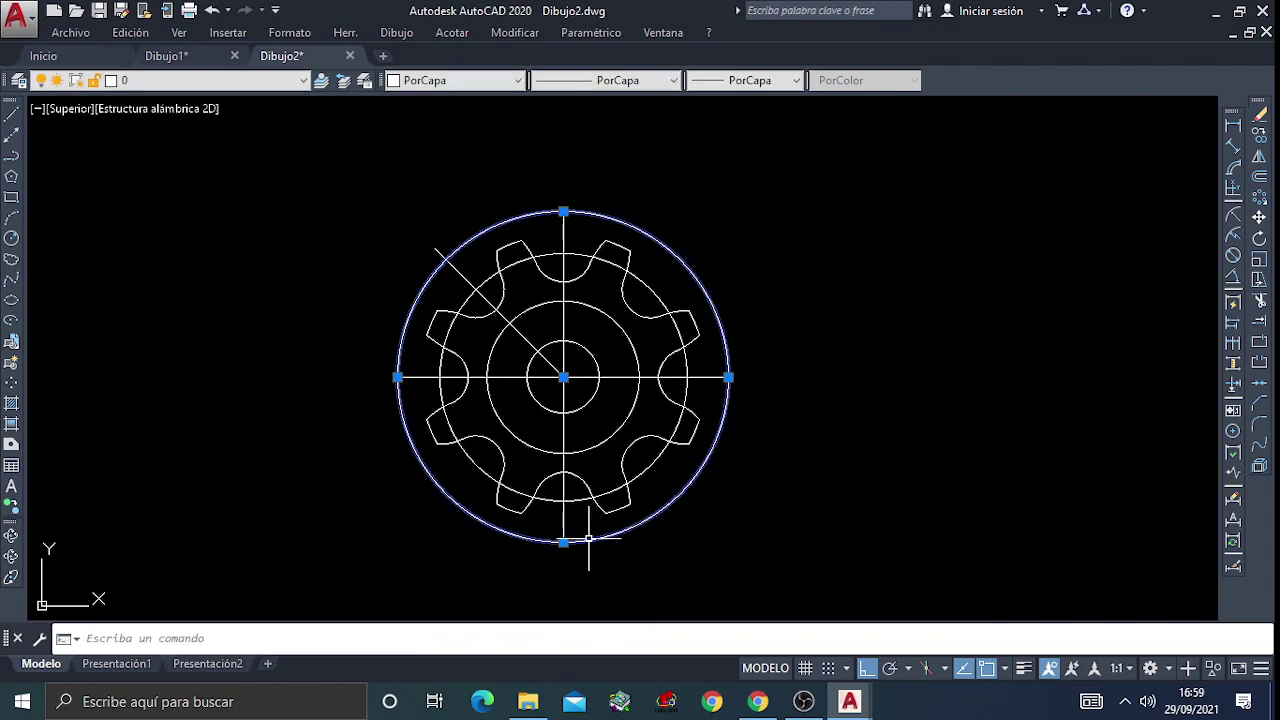
pyautogui.press('Delete')
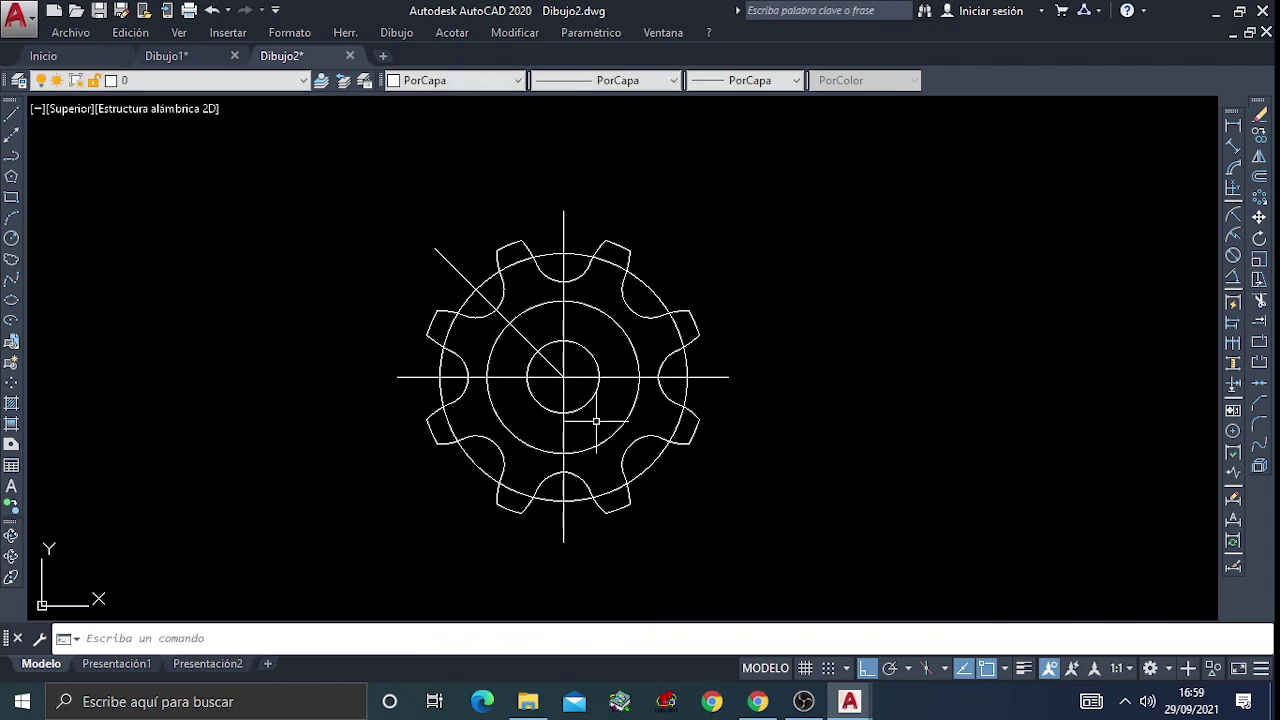
pyautogui.scroll(2, 598, 422)
# Load the ACAD_ISO10W100 linetype, assign it to the ejes layer, and close the layer manager
pyautogui.click(19, 80)
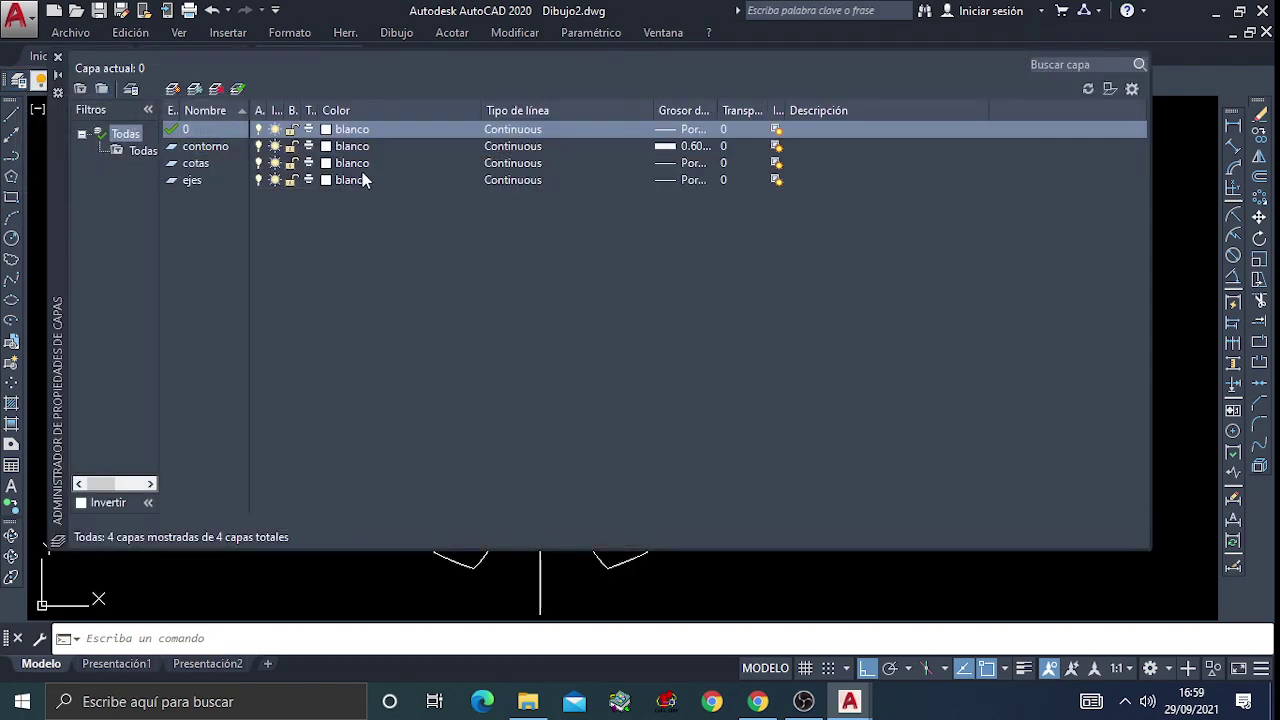
pyautogui.click(512, 182)
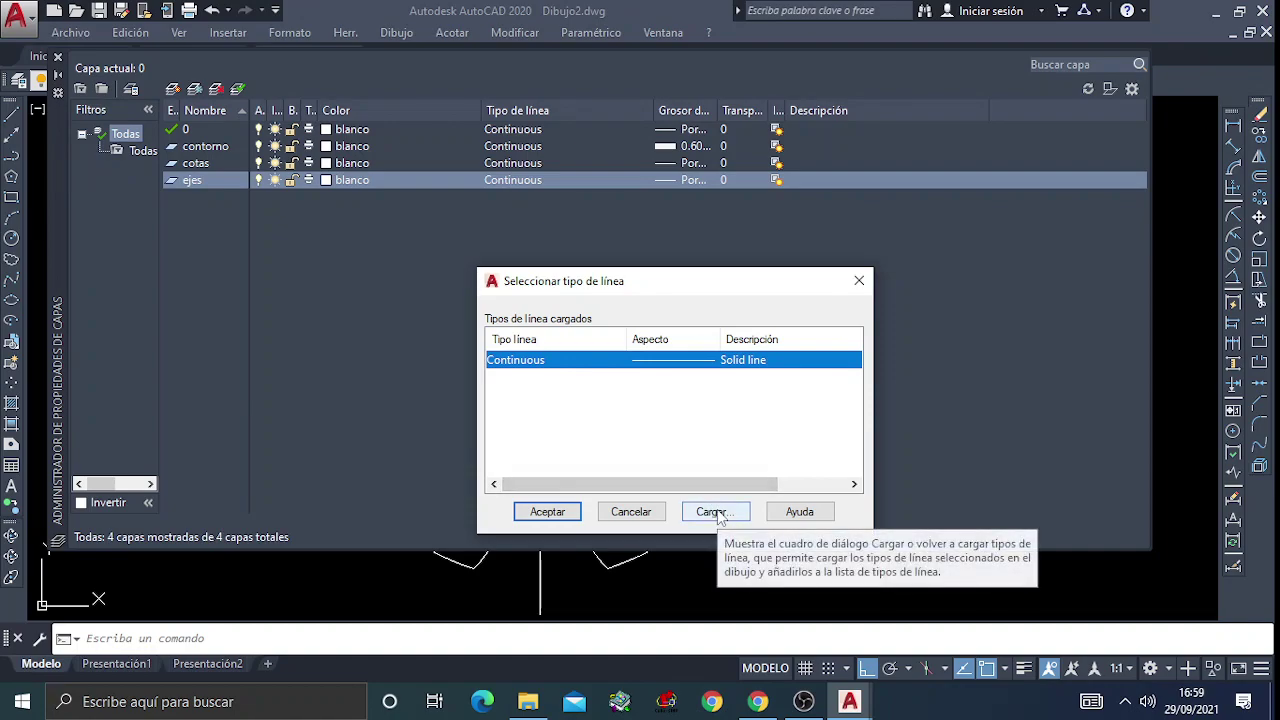
pyautogui.click(716, 512)
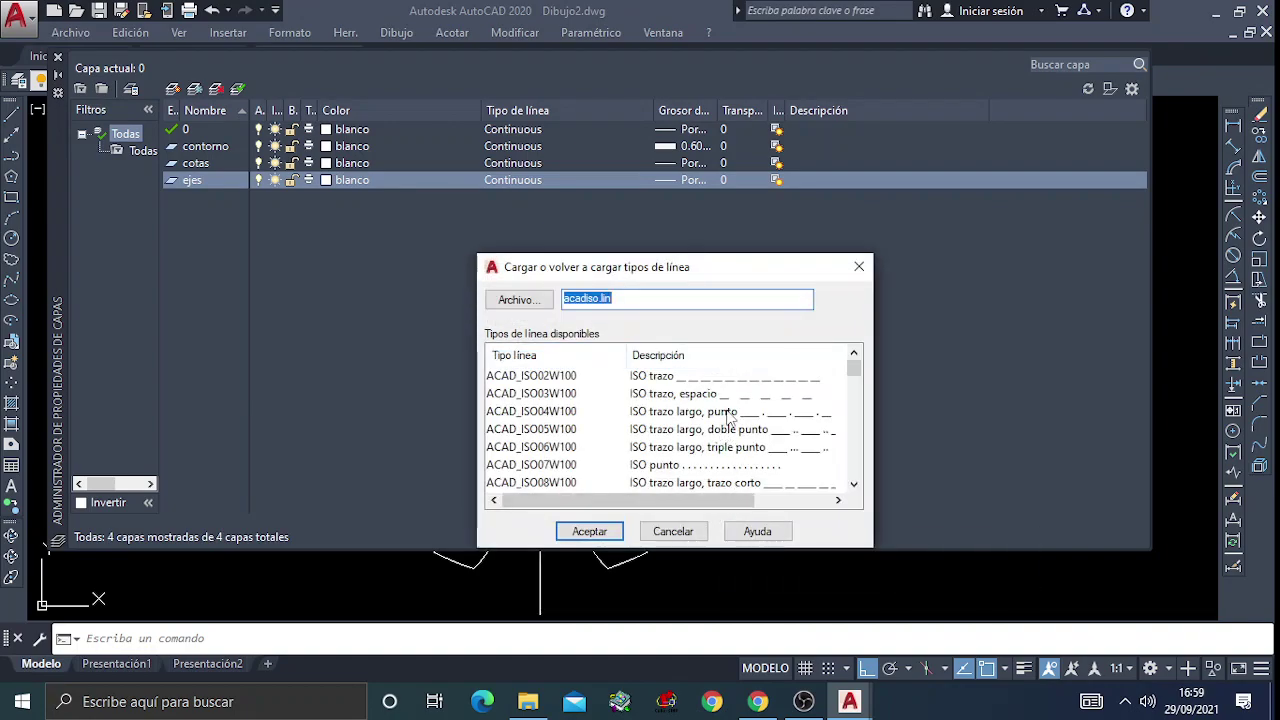
pyautogui.scroll(-1, 729, 418)
pyautogui.scroll(-1, 729, 418)
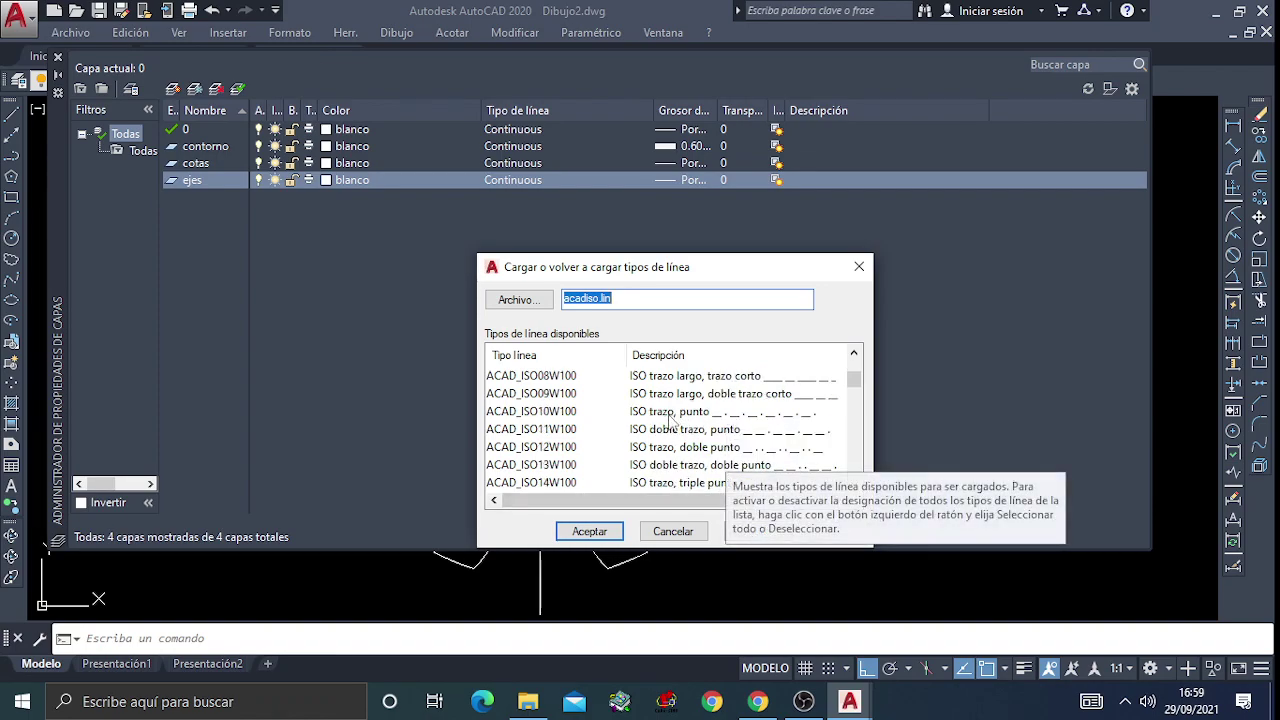
pyautogui.click(669, 418)
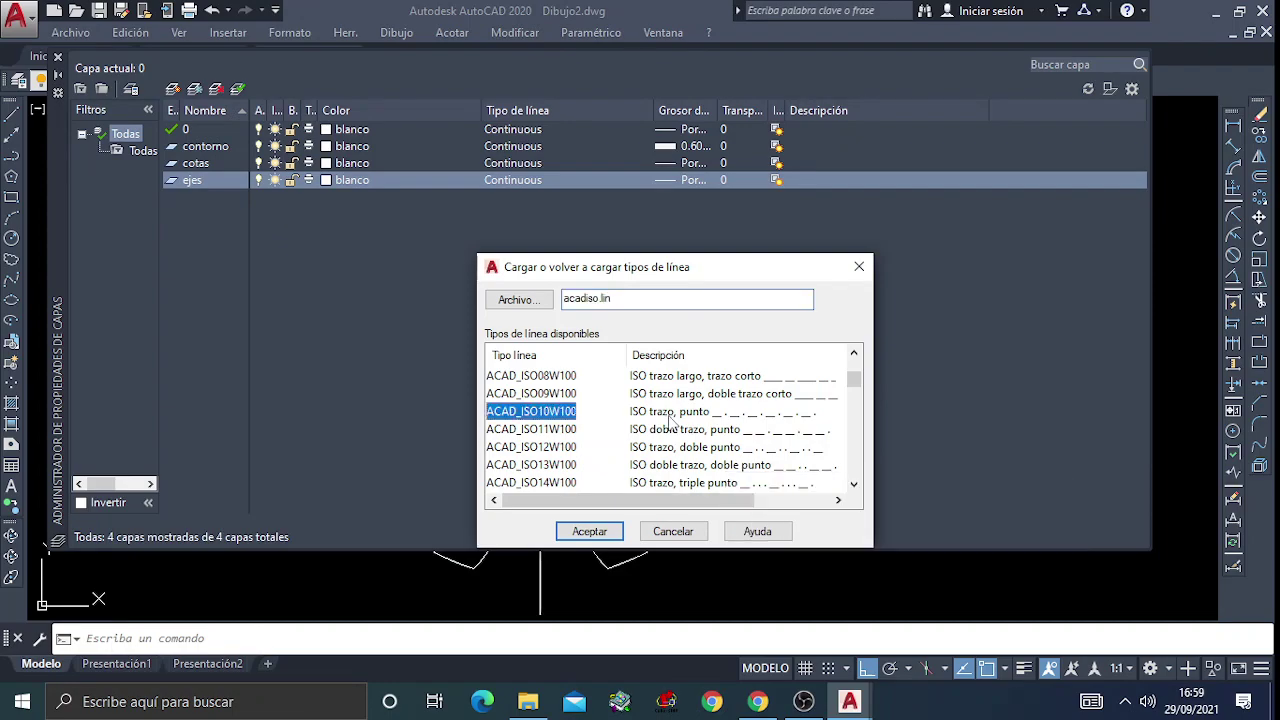
pyautogui.click(590, 531)
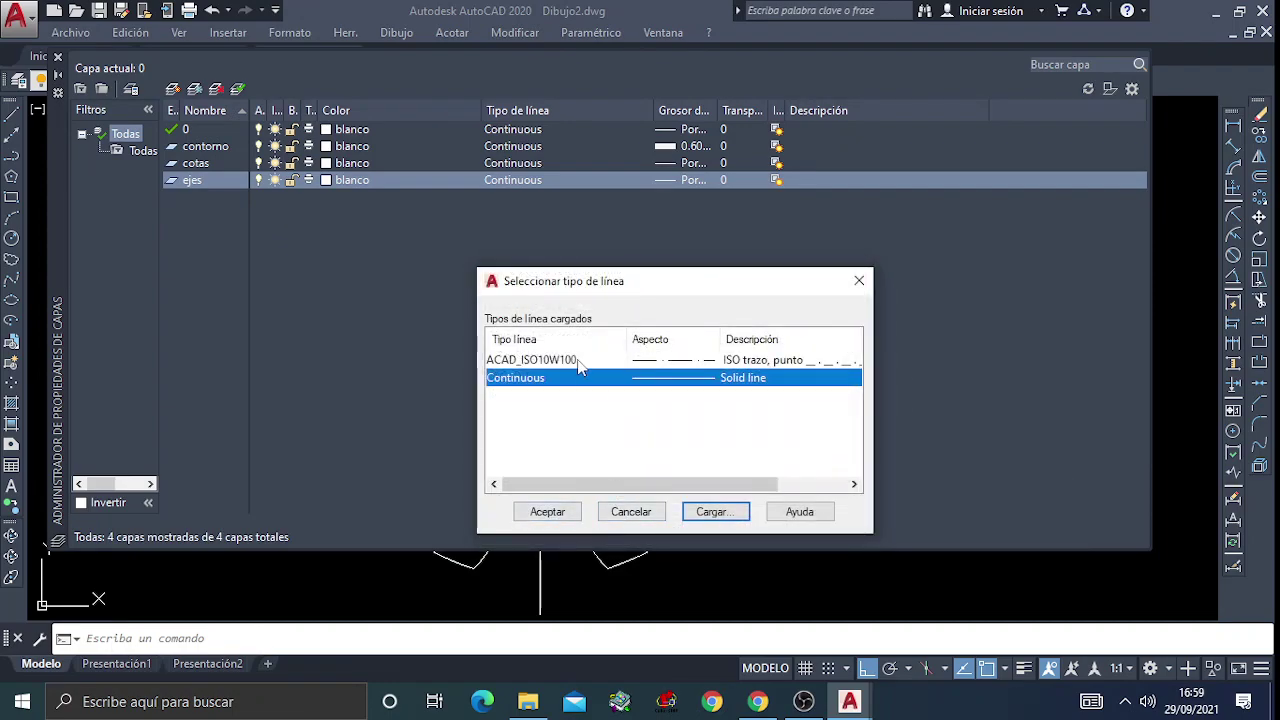
pyautogui.click(560, 360)
pyautogui.click(551, 513)
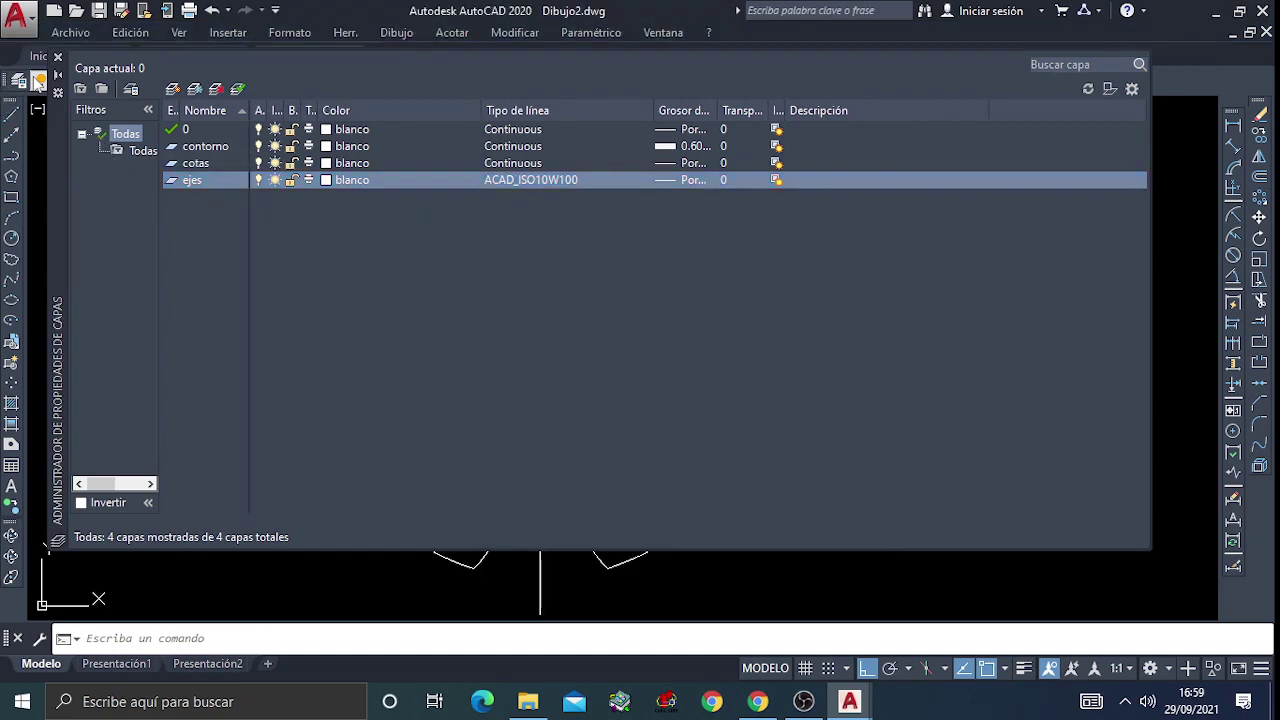
pyautogui.click(57, 57)
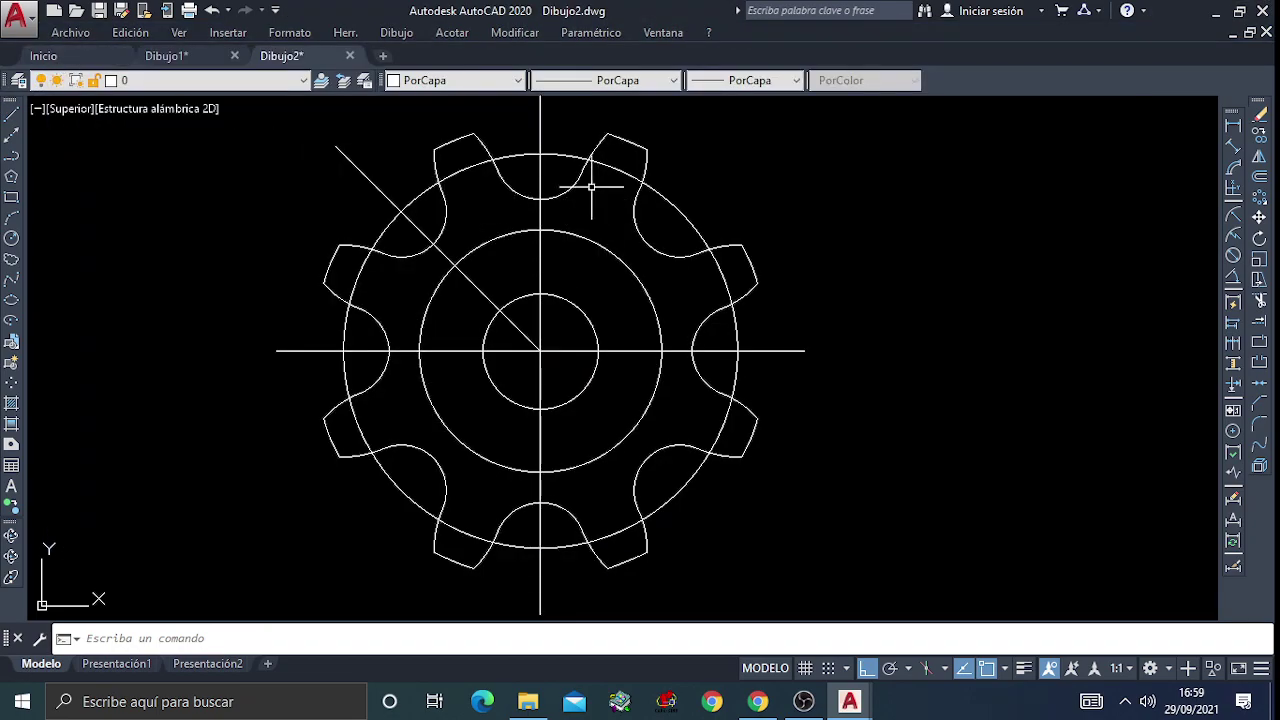
# Move the vertical and horizontal centre lines onto the ejes layer
pyautogui.click(541, 177)
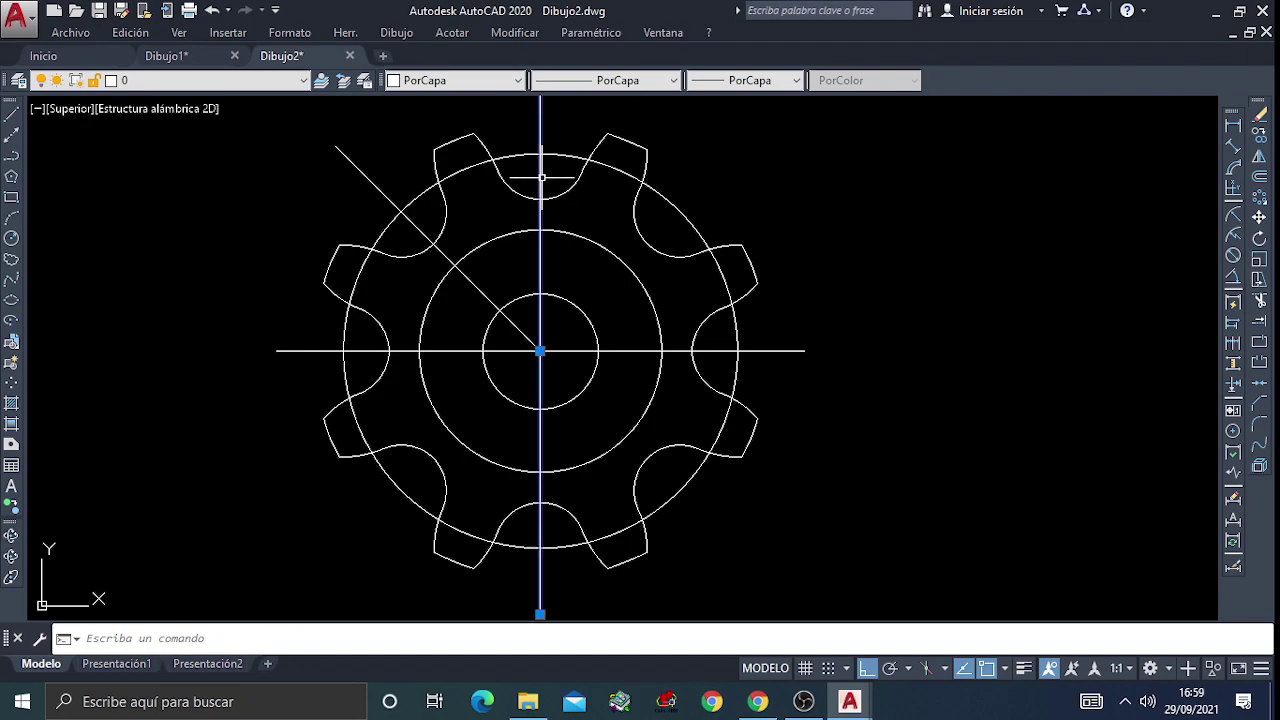
pyautogui.click(613, 351)
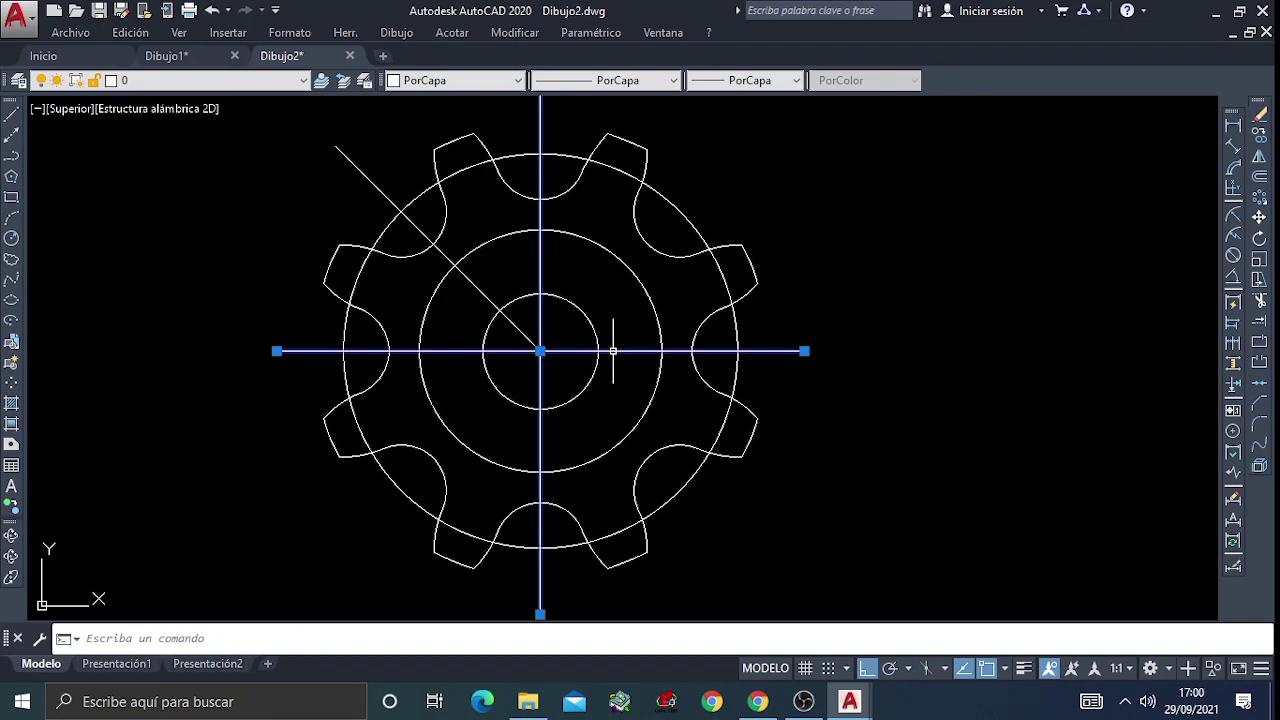
pyautogui.click(253, 82)
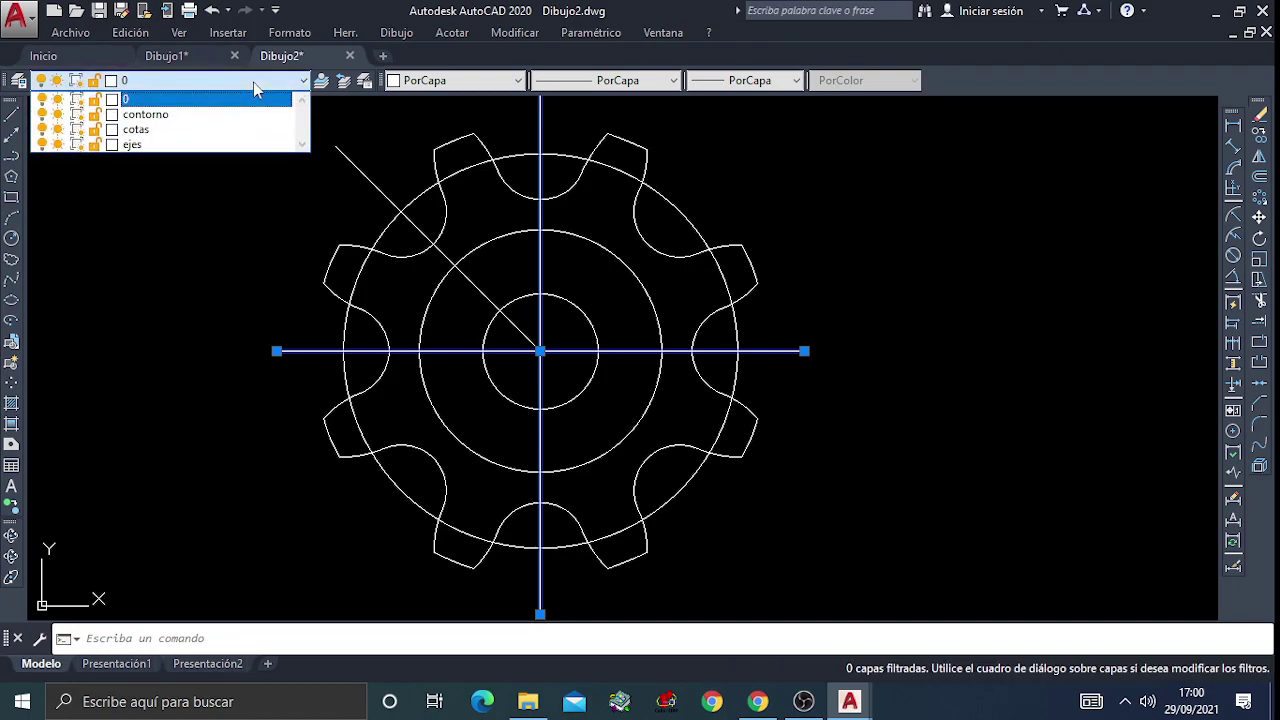
pyautogui.click(135, 144)
pyautogui.press('Escape')
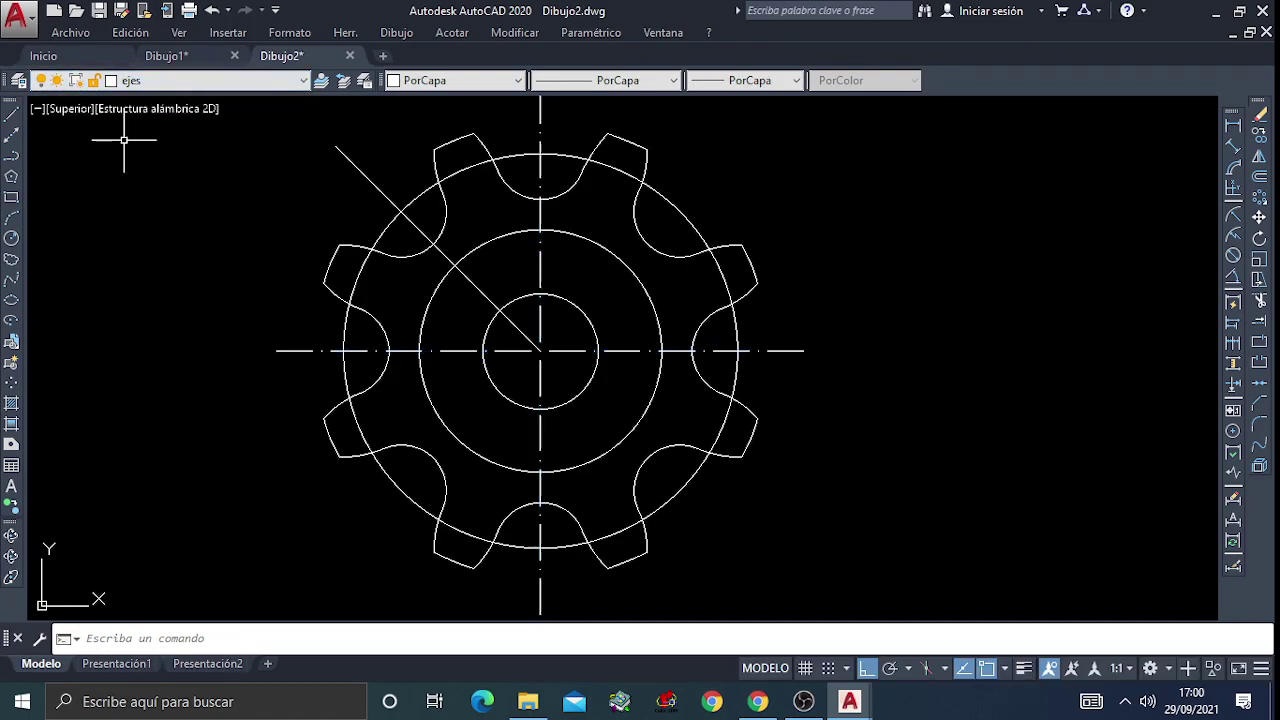
# Select both centre lines again
pyautogui.scroll(4, 586, 335)
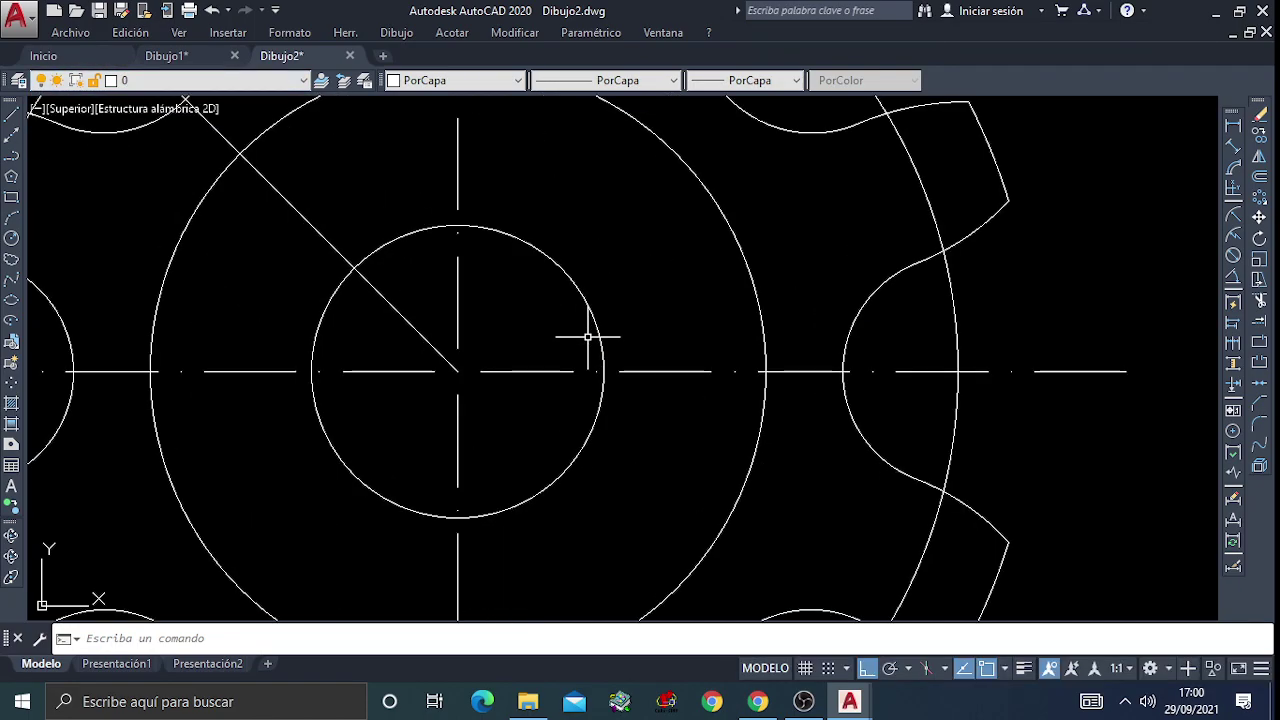
pyautogui.scroll(-2, 588, 336)
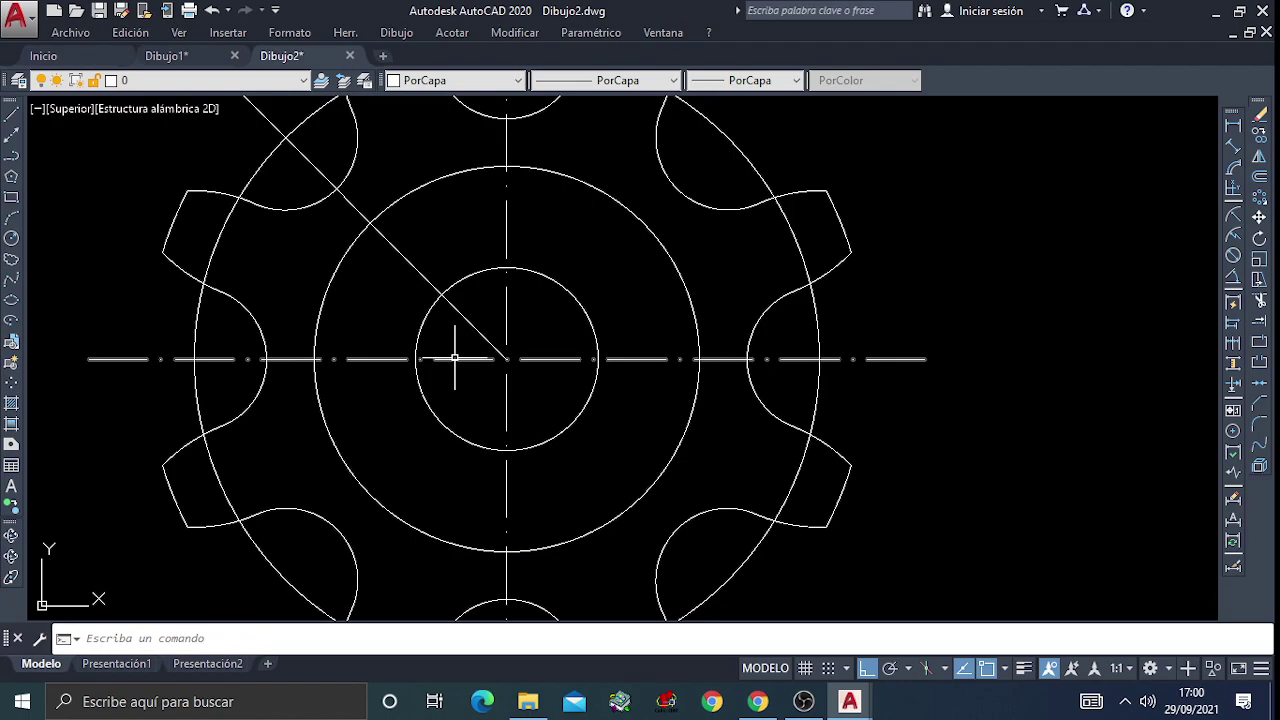
pyautogui.click(506, 348)
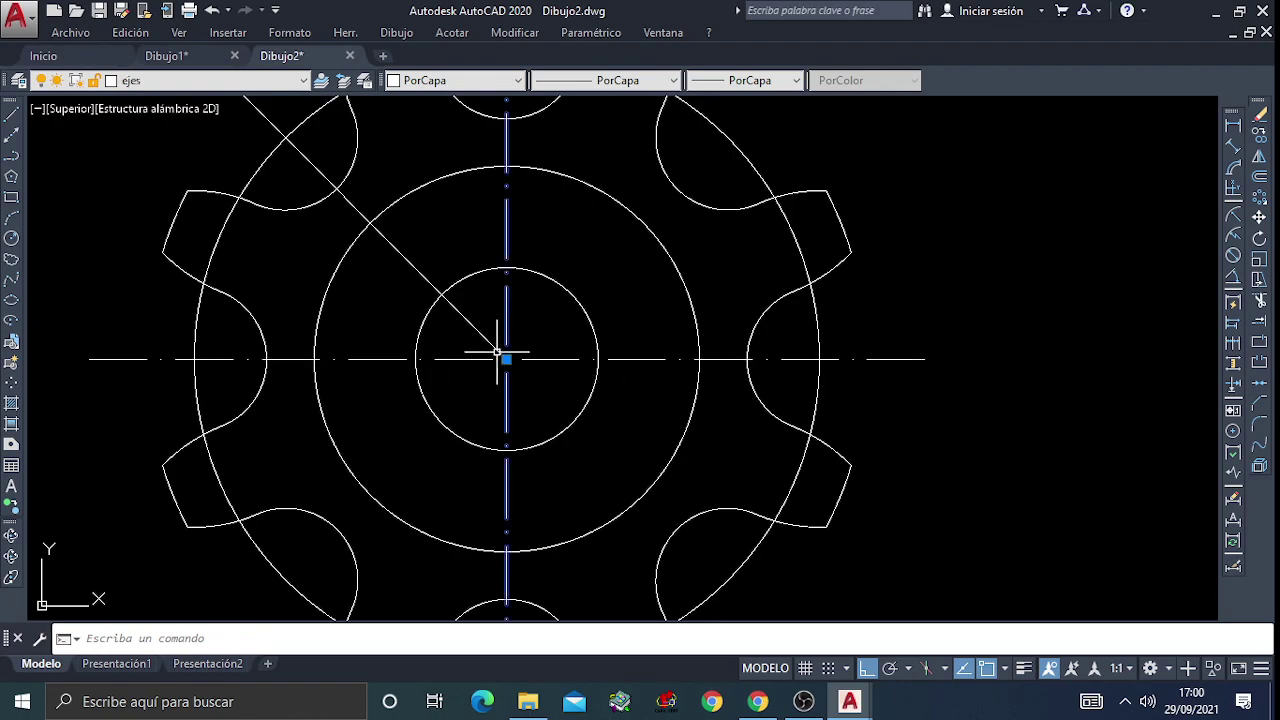
pyautogui.click(480, 357)
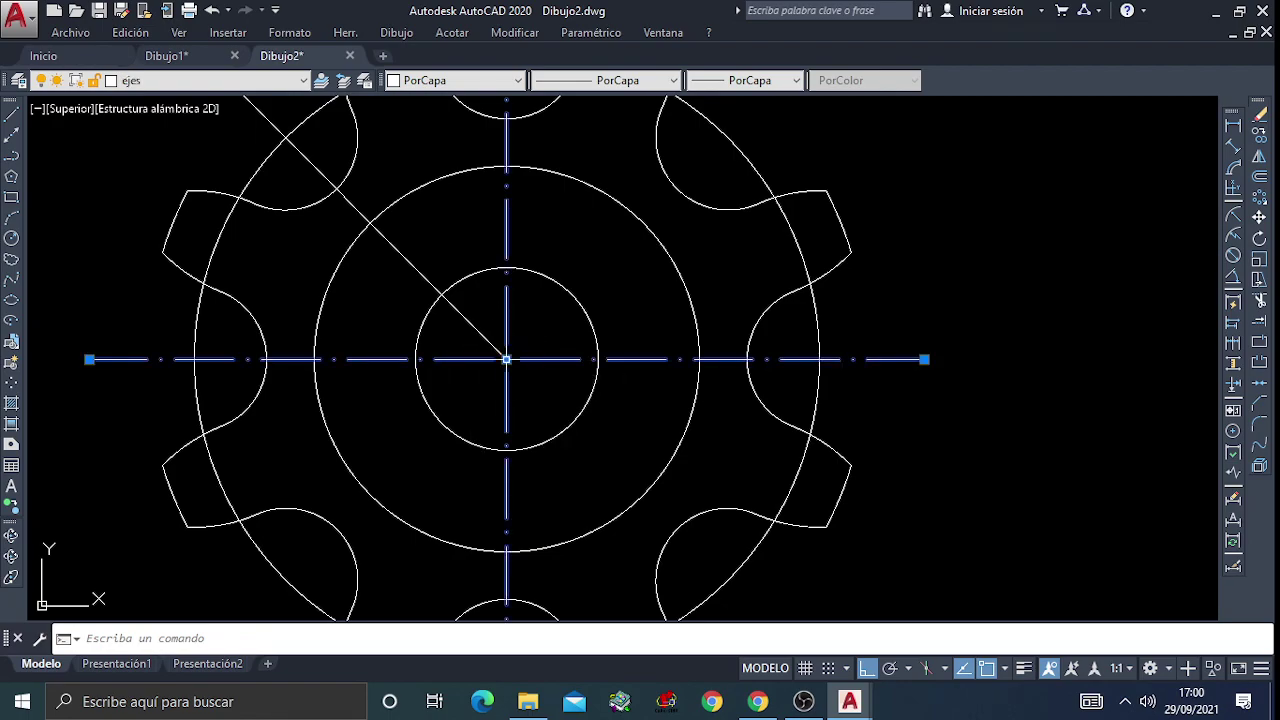
# Inspect the properties of both selected centre lines, then close the palette and deselect
pyautogui.rightClick(506, 359)
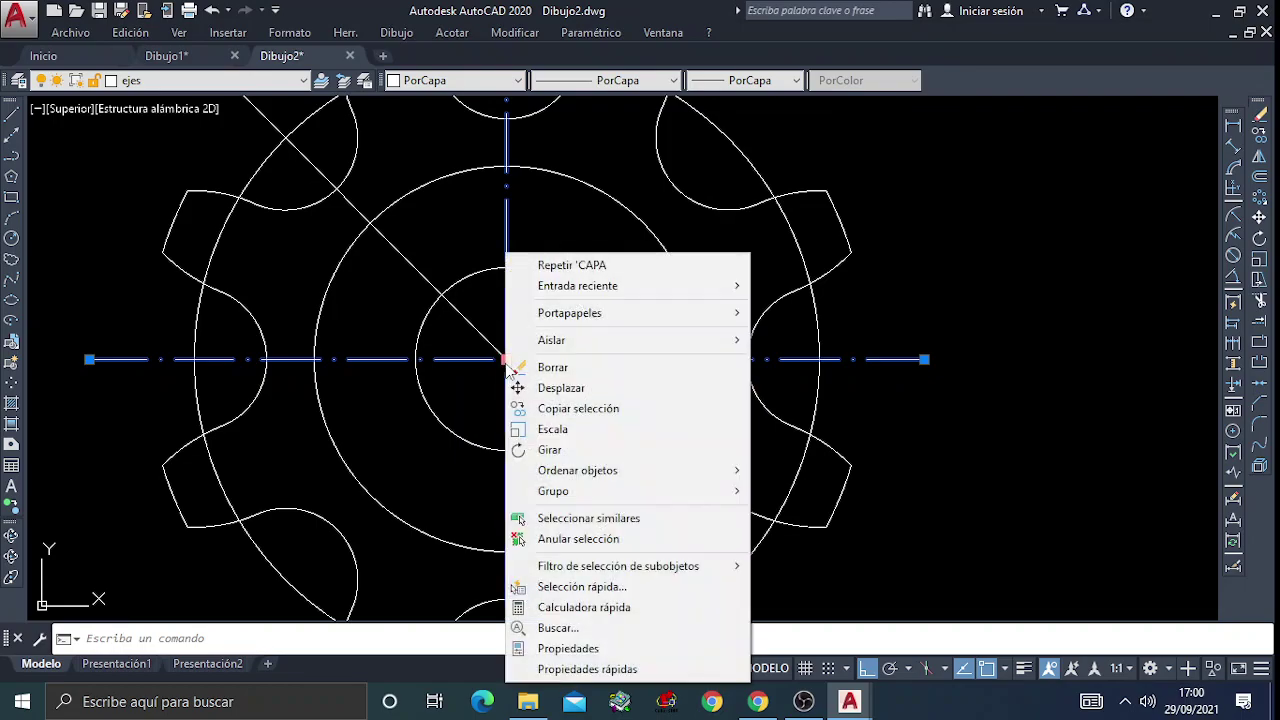
pyautogui.click(587, 649)
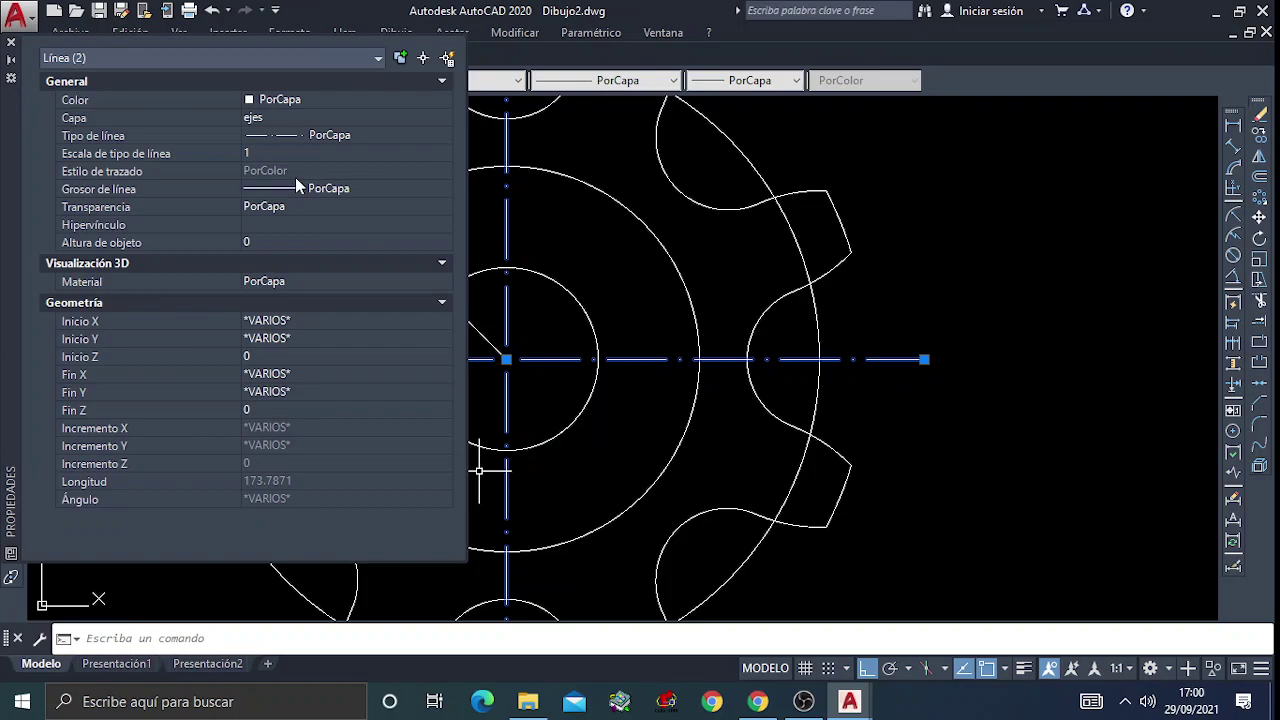
pyautogui.click(173, 58)
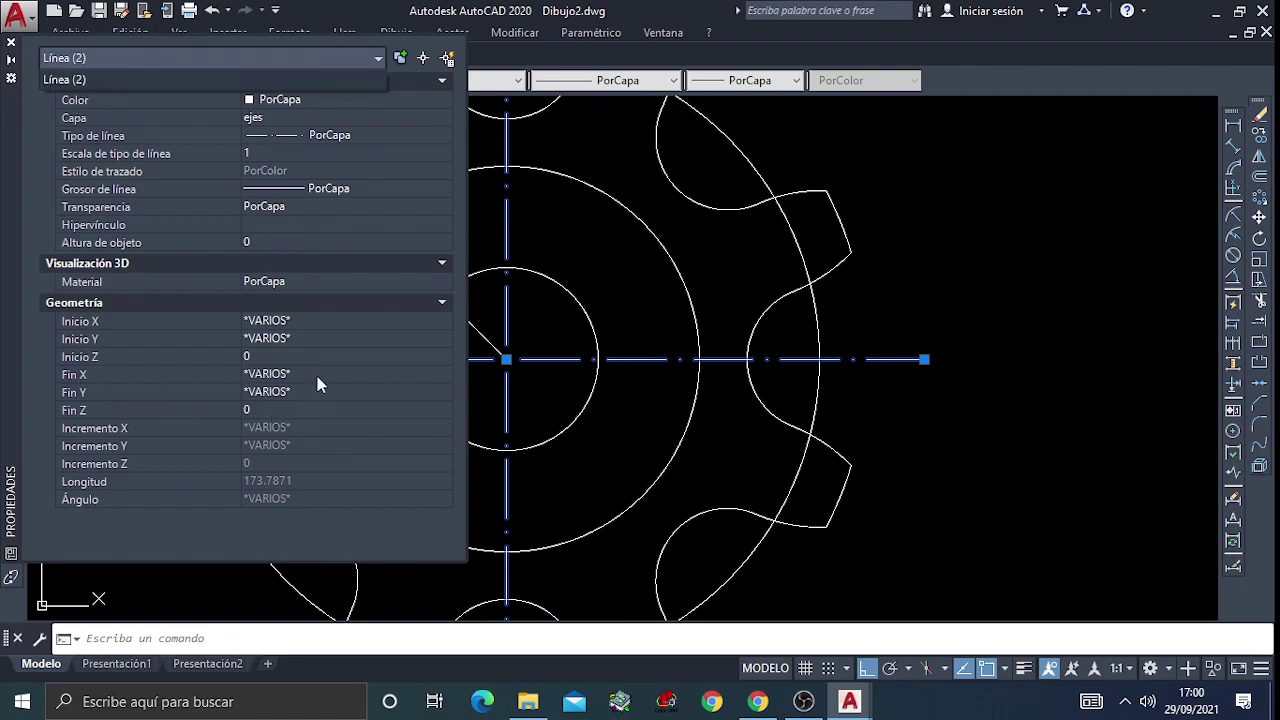
pyautogui.click(444, 265)
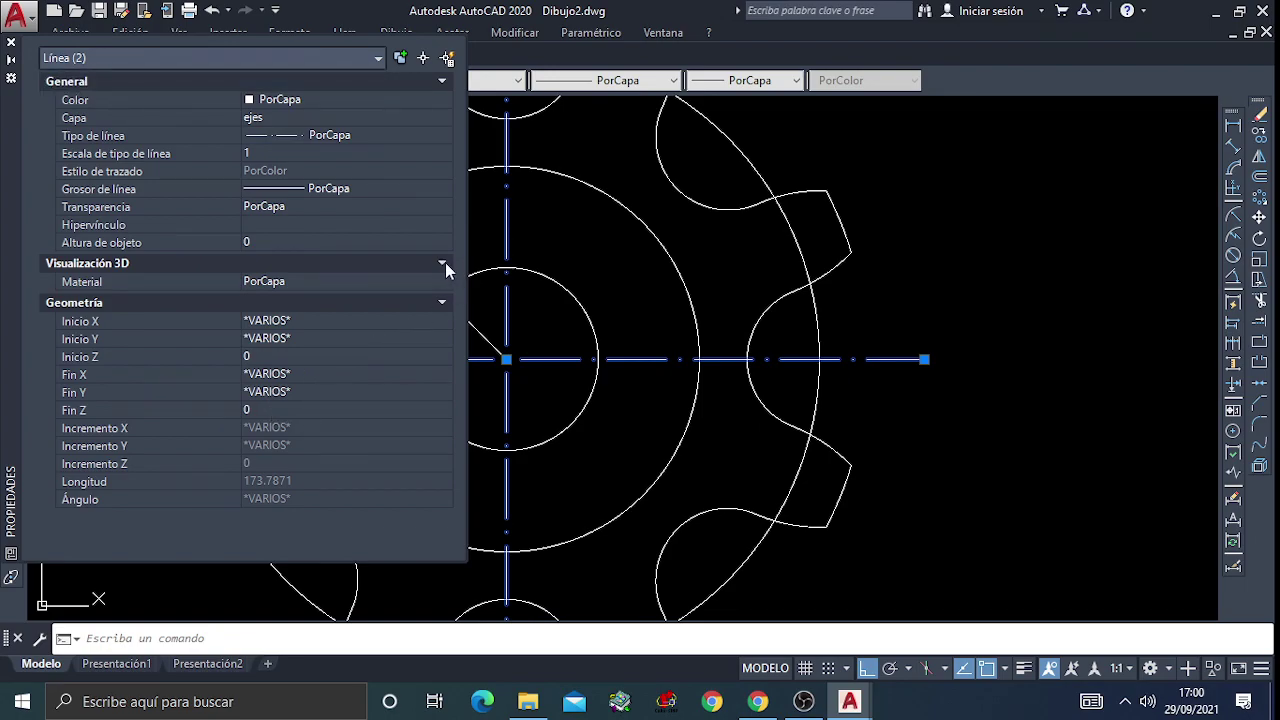
pyautogui.click(444, 265)
pyautogui.click(442, 265)
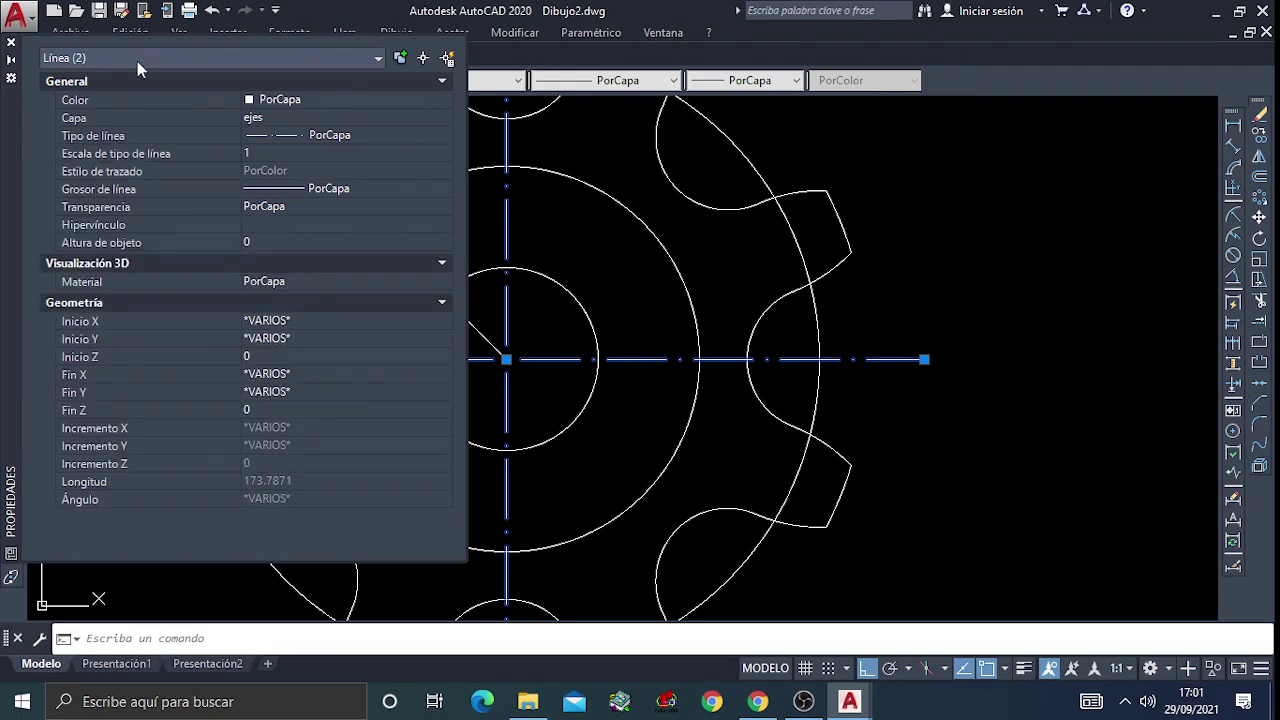
pyautogui.click(11, 42)
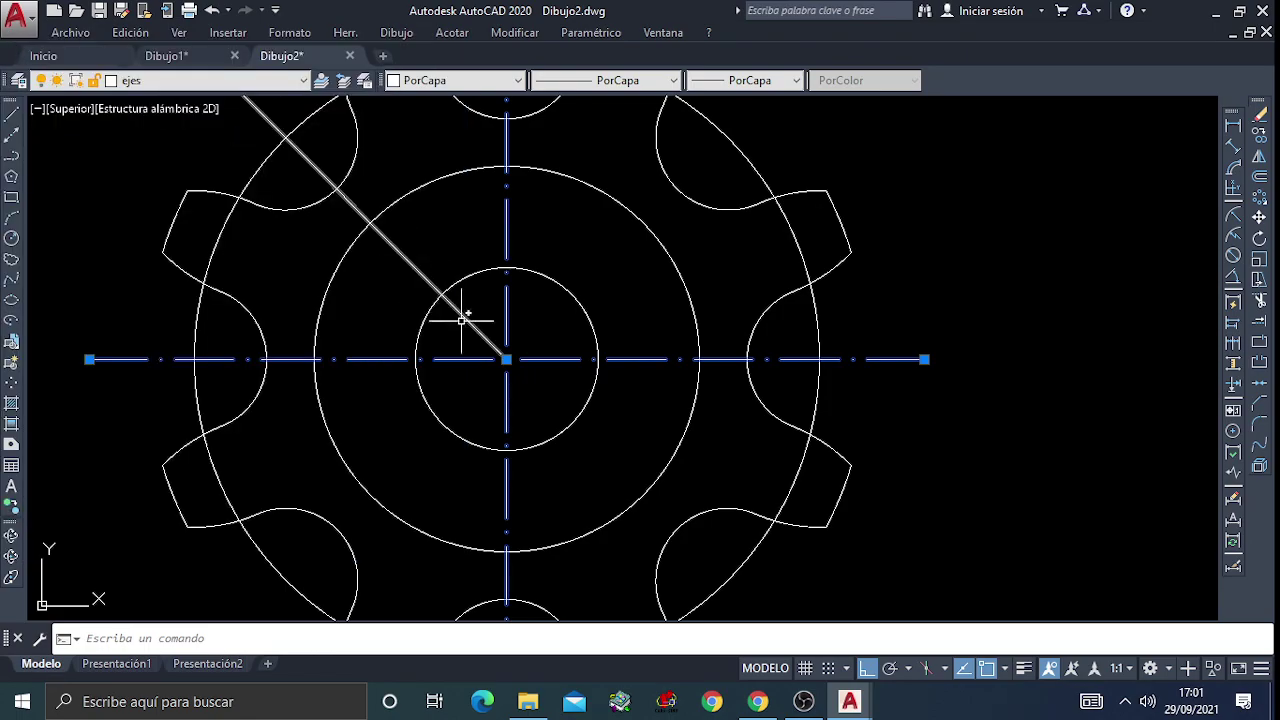
pyautogui.press('Escape')
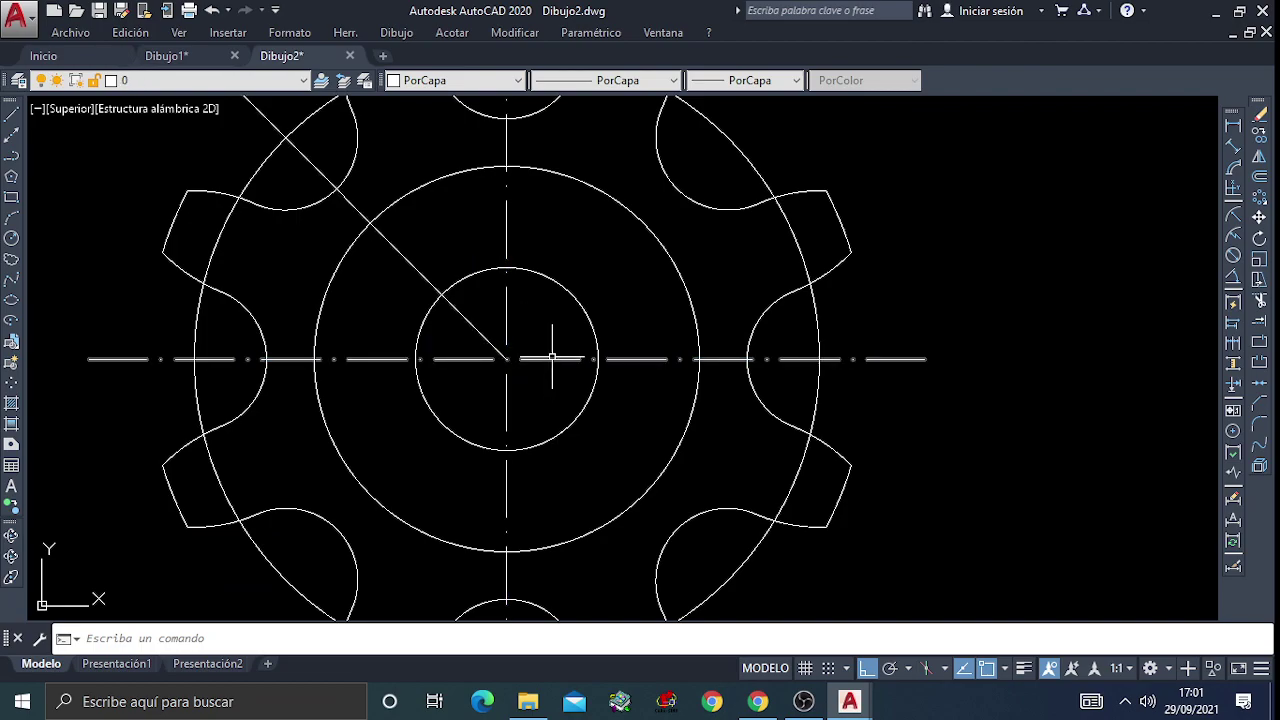
# Open the Properties palette for the horizontal centre line alone
pyautogui.click(552, 358)
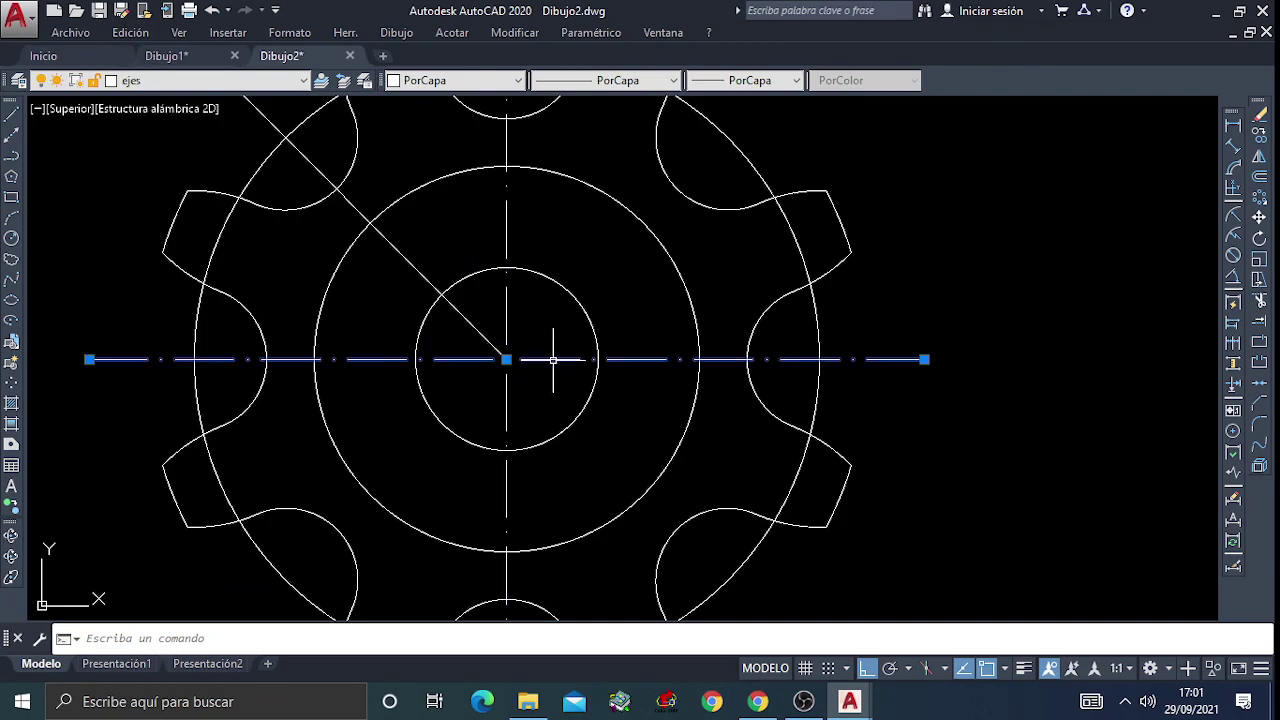
pyautogui.rightClick(922, 364)
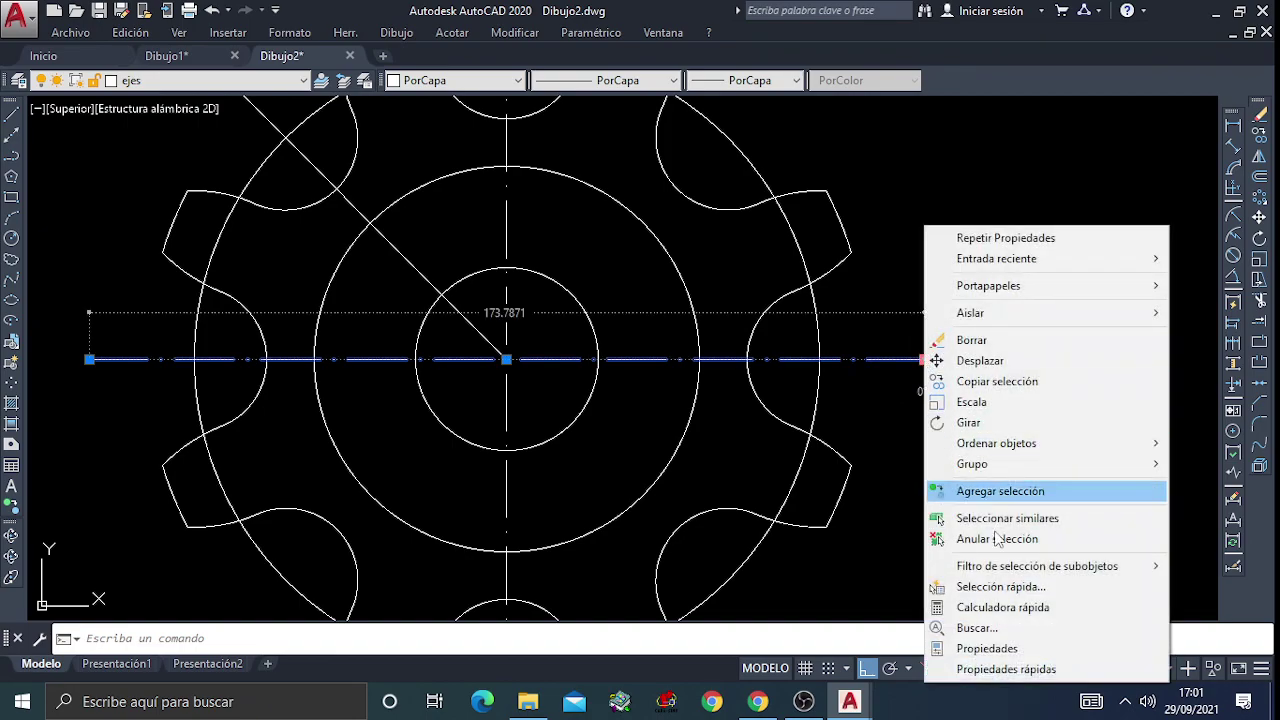
pyautogui.click(987, 648)
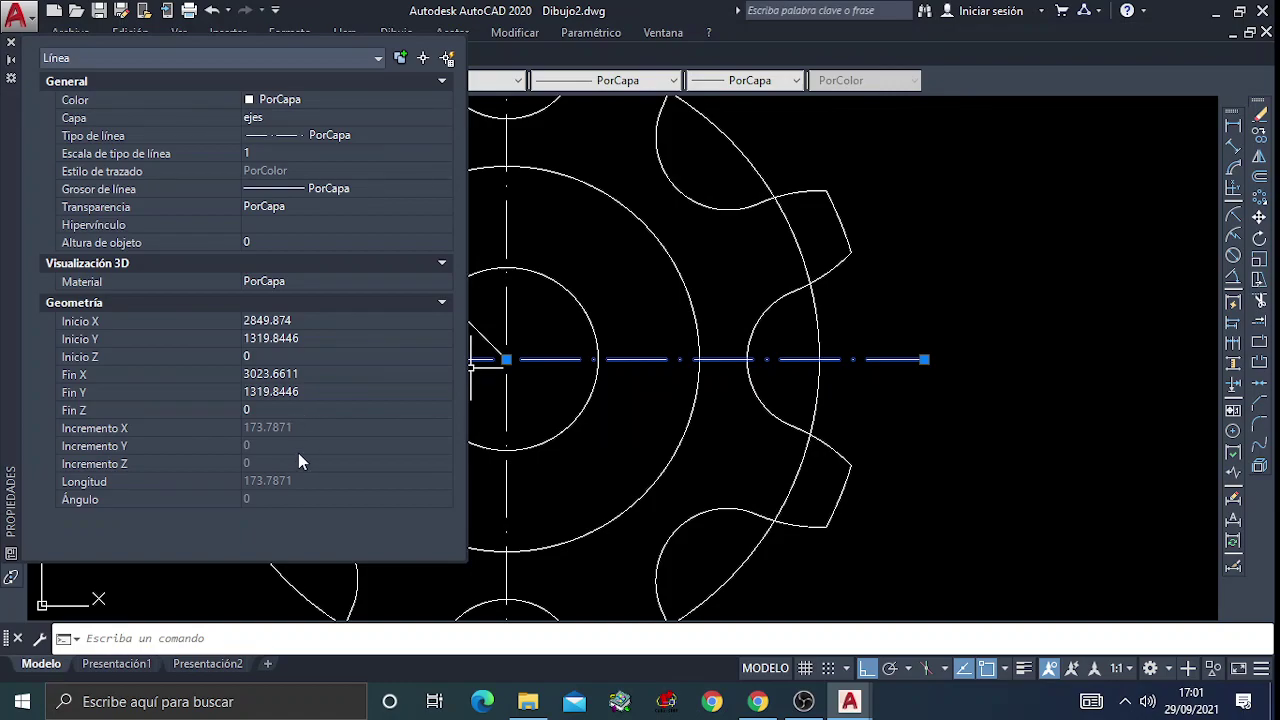
# Set the horizontal centre line's linetype scale to 1.3 and close the palette
pyautogui.click(281, 154)
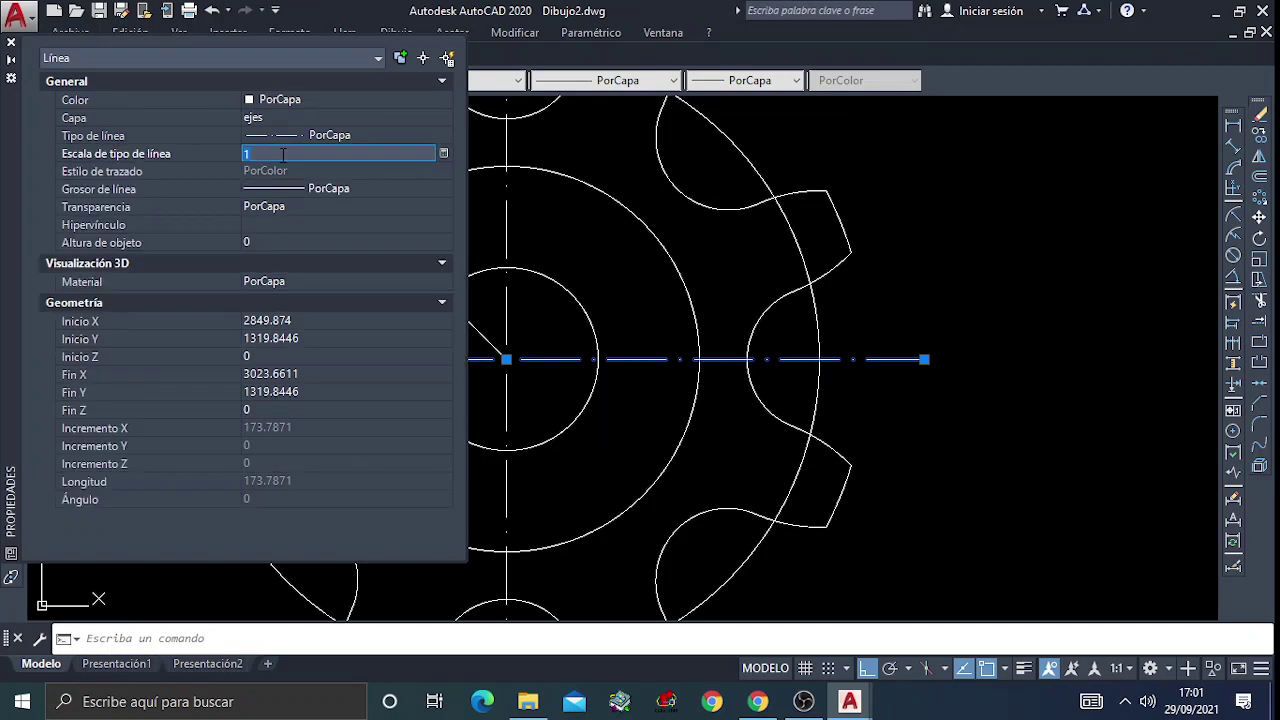
pyautogui.click(283, 154)
pyautogui.write('1.3')
pyautogui.press('BackSpace')
pyautogui.press('BackSpace')
pyautogui.press('BackSpace')
pyautogui.write('3')
pyautogui.press('Return')
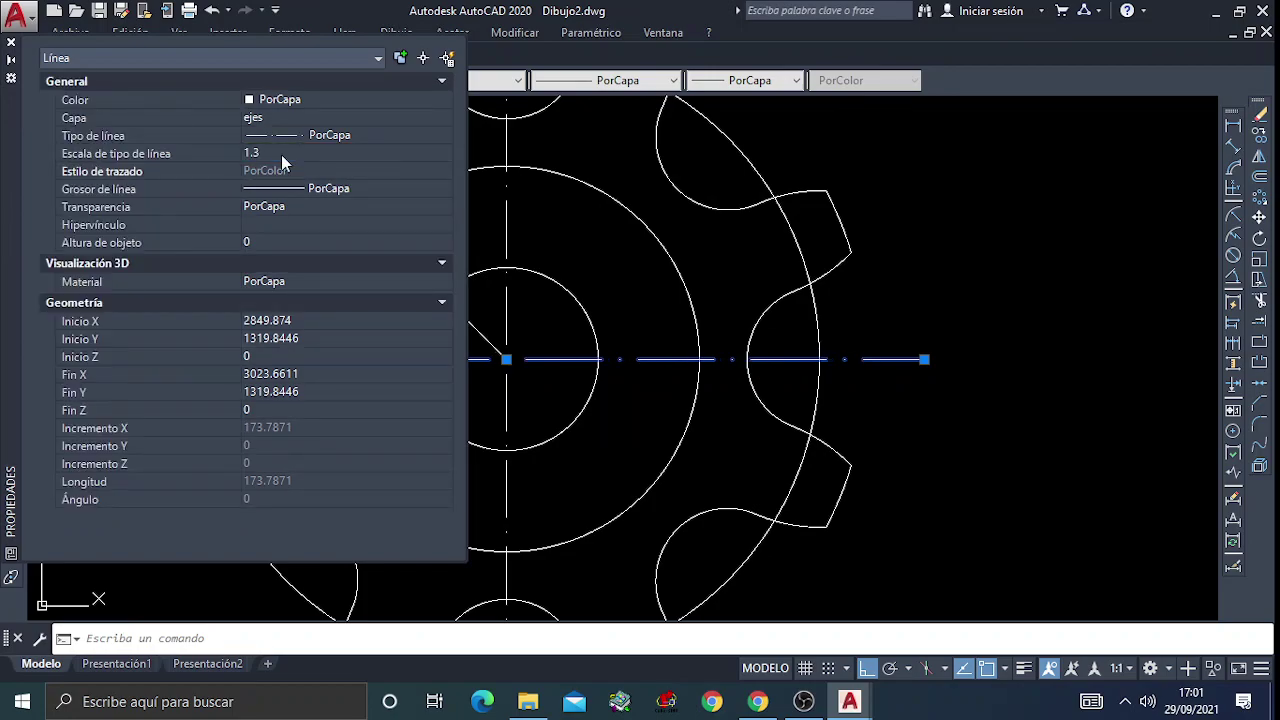
pyautogui.click(11, 42)
pyautogui.press('Escape')
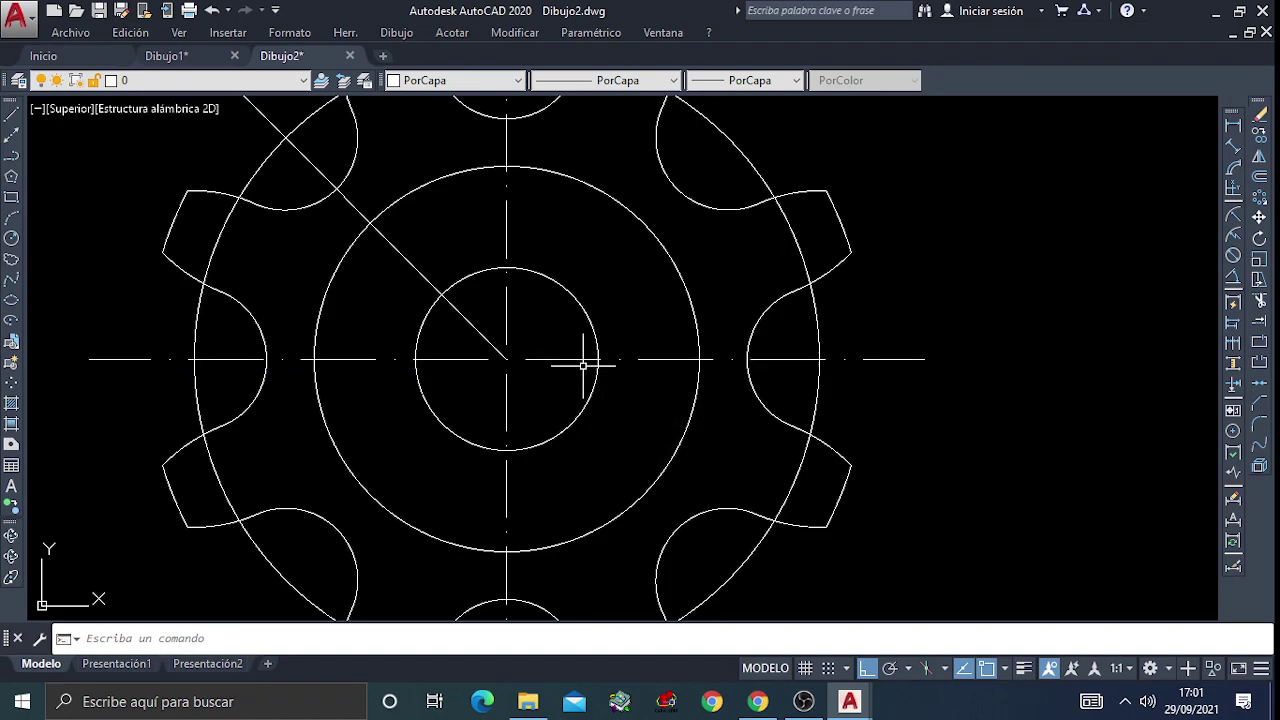
# Reselect the horizontal centre line and return to the Dibujo2 drawing
pyautogui.click(550, 358)
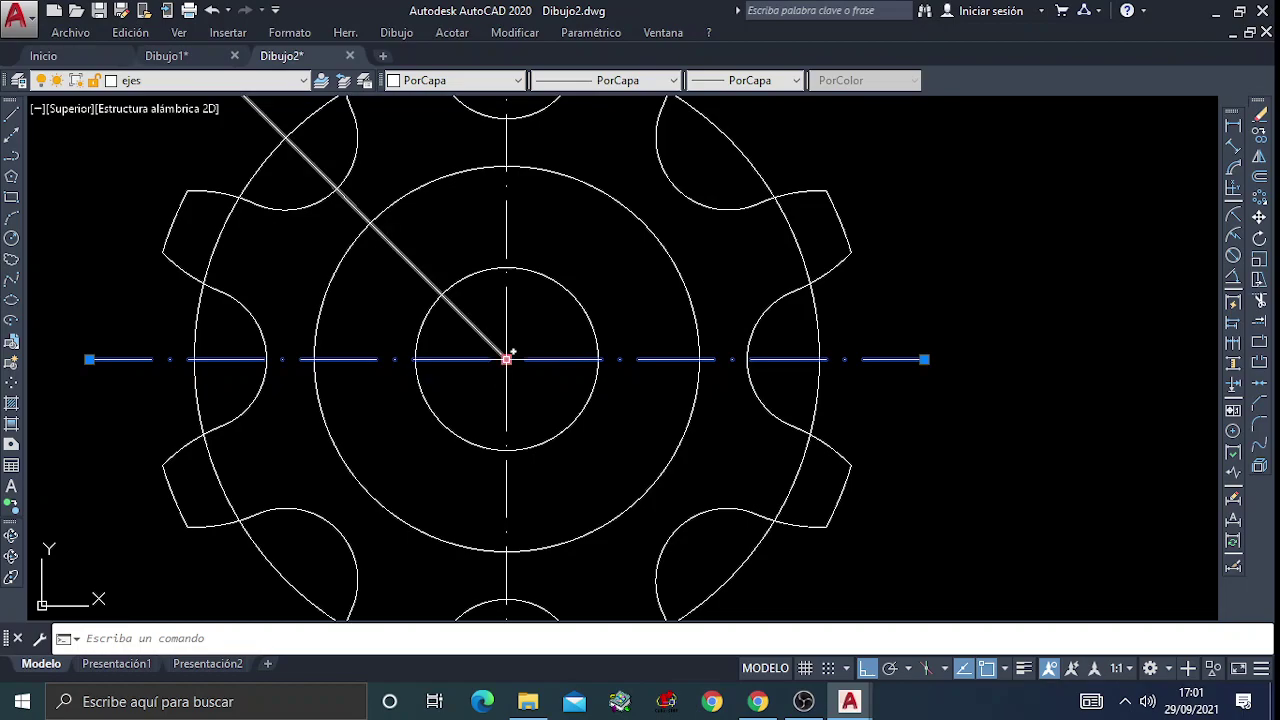
pyautogui.rightClick(506, 358)
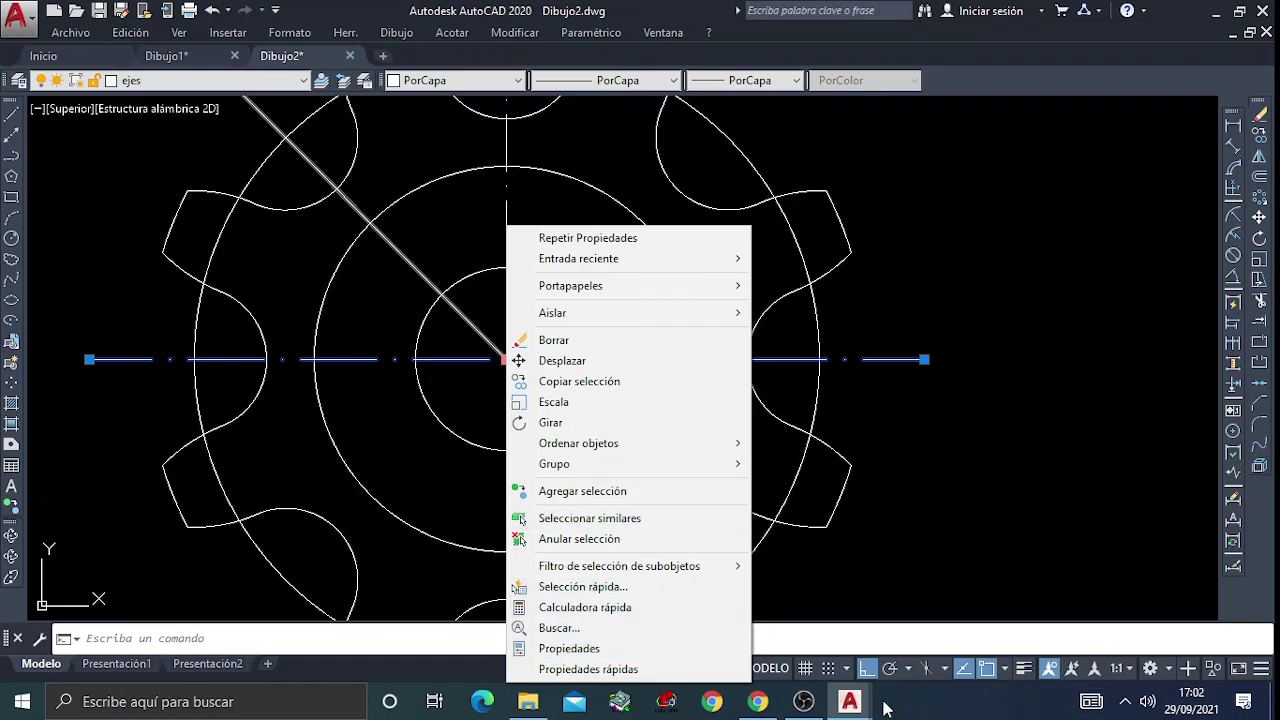
pyautogui.click(807, 703)
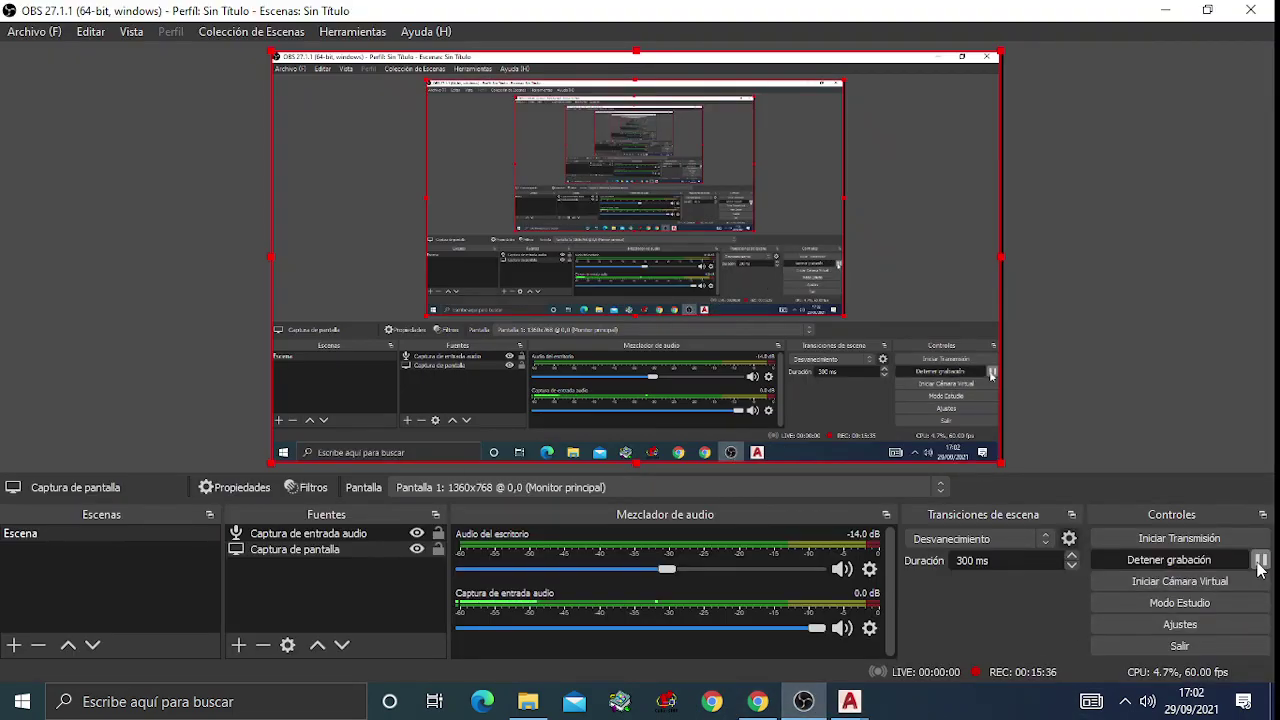
pyautogui.moveTo(849, 701)
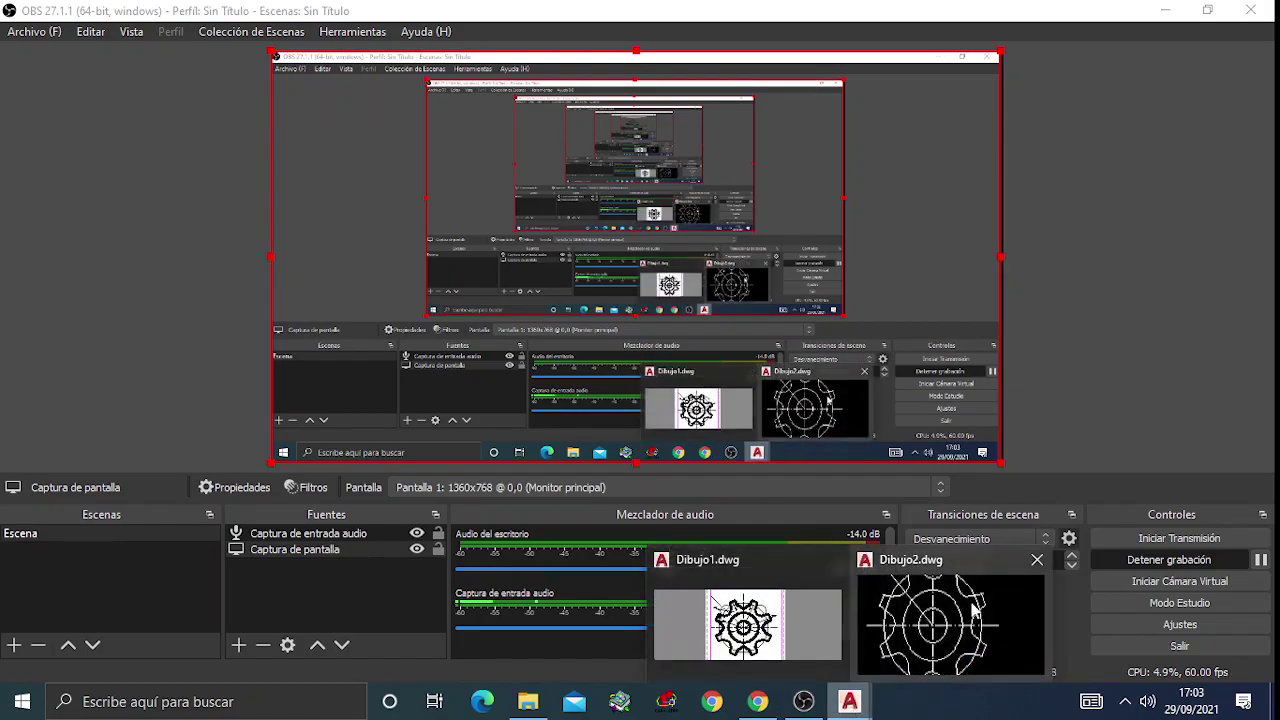
pyautogui.click(977, 611)
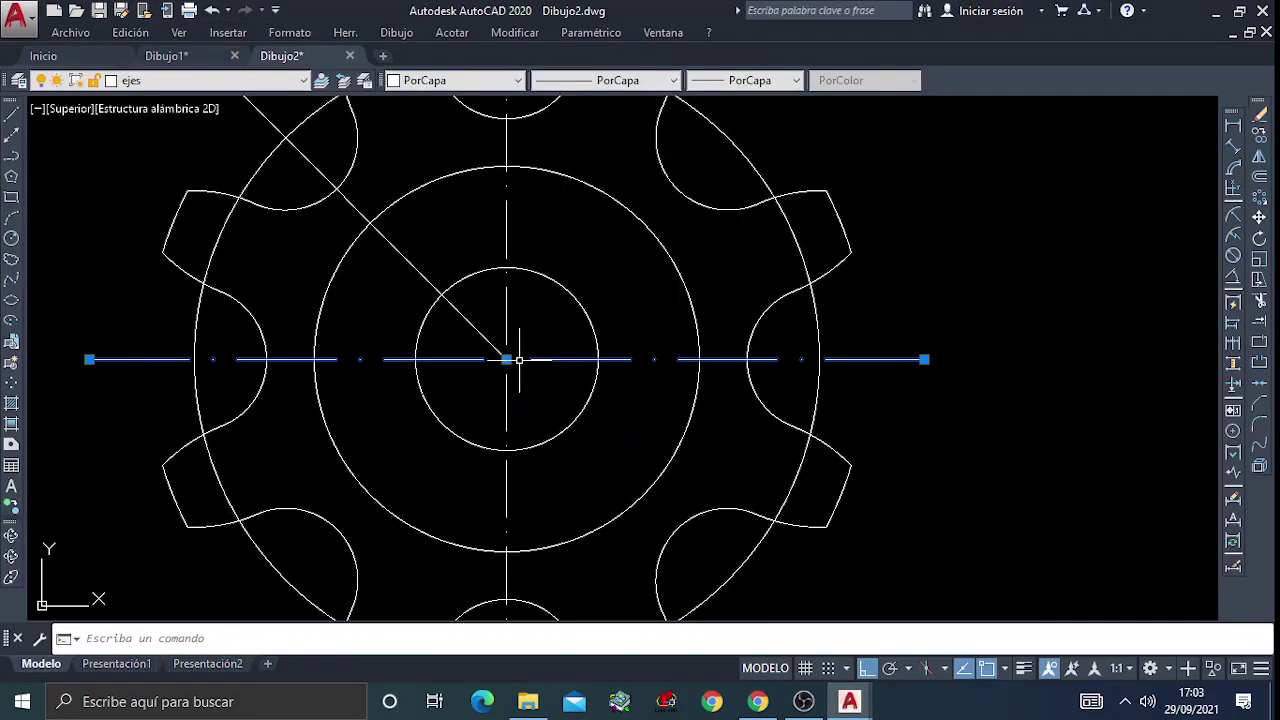
# Change the horizontal centre line's linetype scale to 1.7 in its properties
pyautogui.rightClick(924, 370)
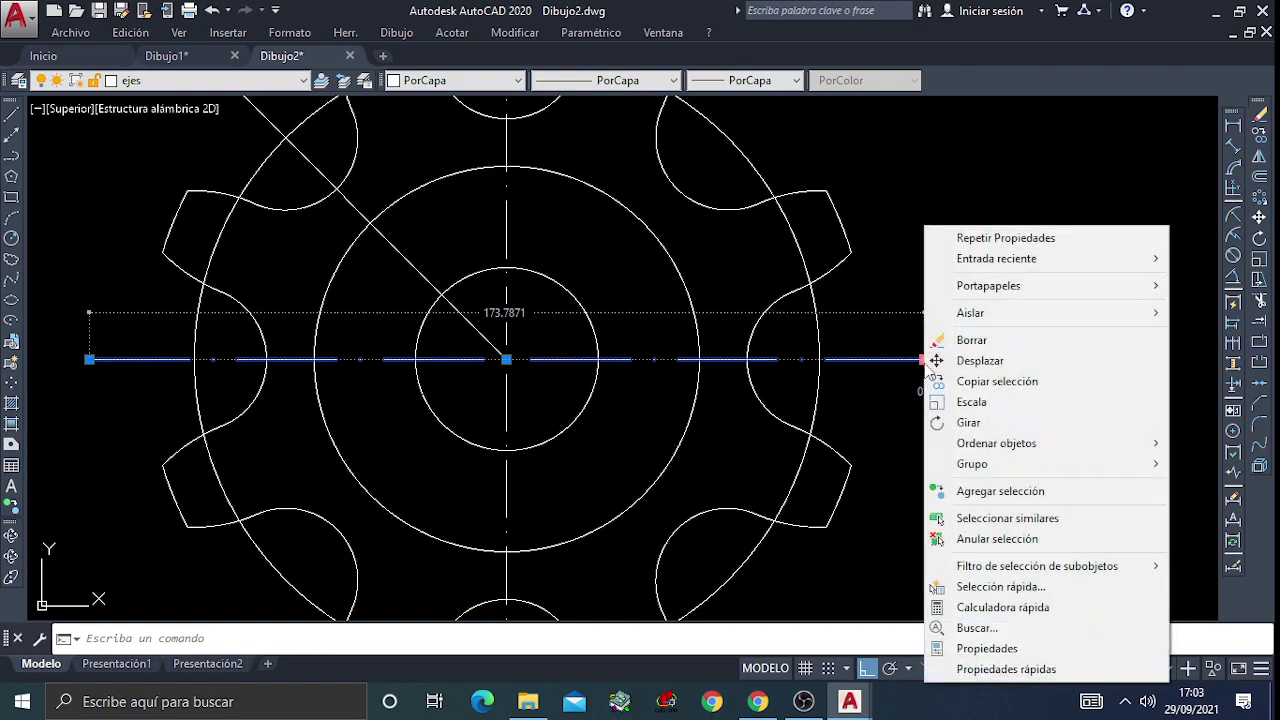
pyautogui.click(987, 648)
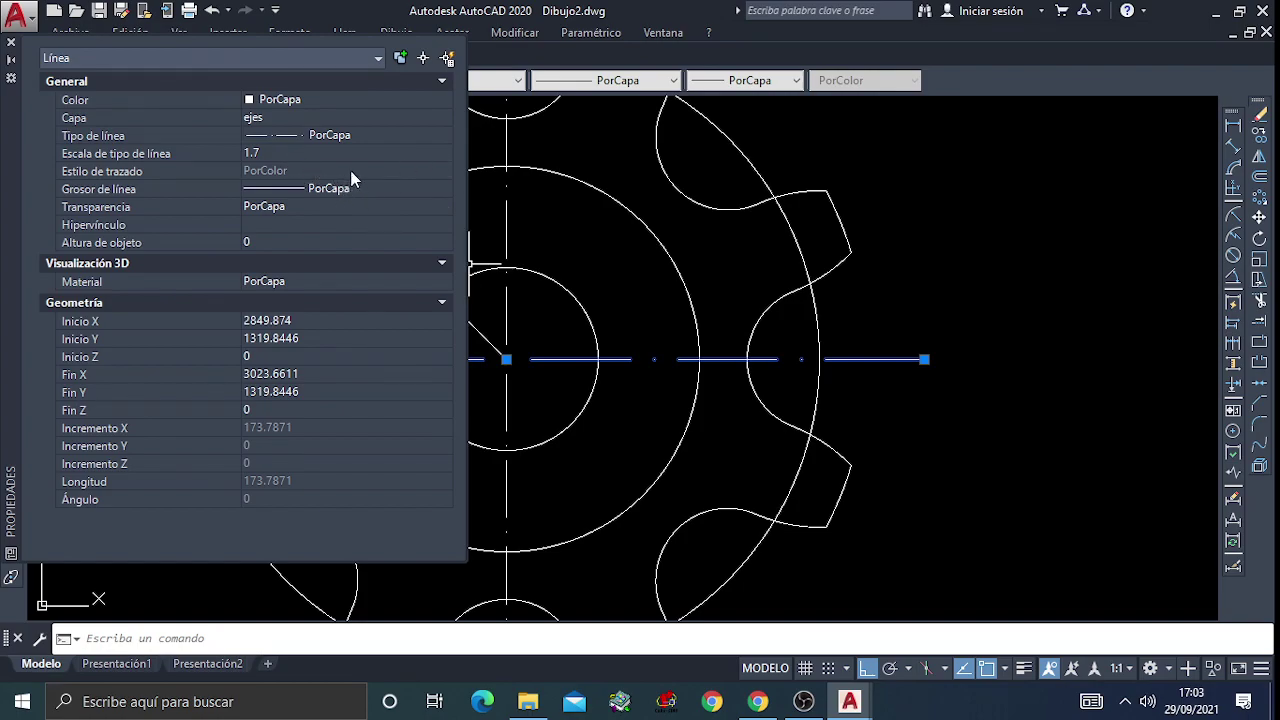
pyautogui.click(11, 42)
# Add the vertical axis to the selection and give both axes linetype scale 1.7
pyautogui.click(508, 289)
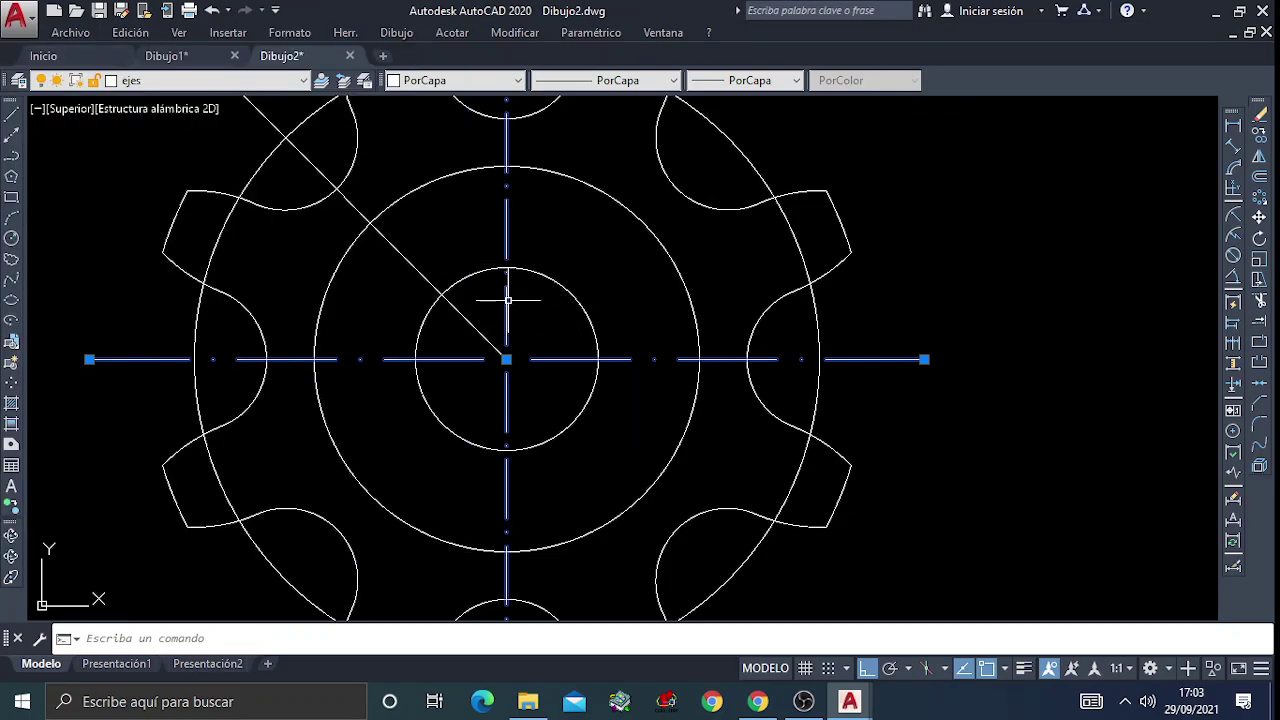
pyautogui.scroll(-2, 604, 466)
pyautogui.moveTo(604, 466); pyautogui.dragTo(617, 354, button='middle')
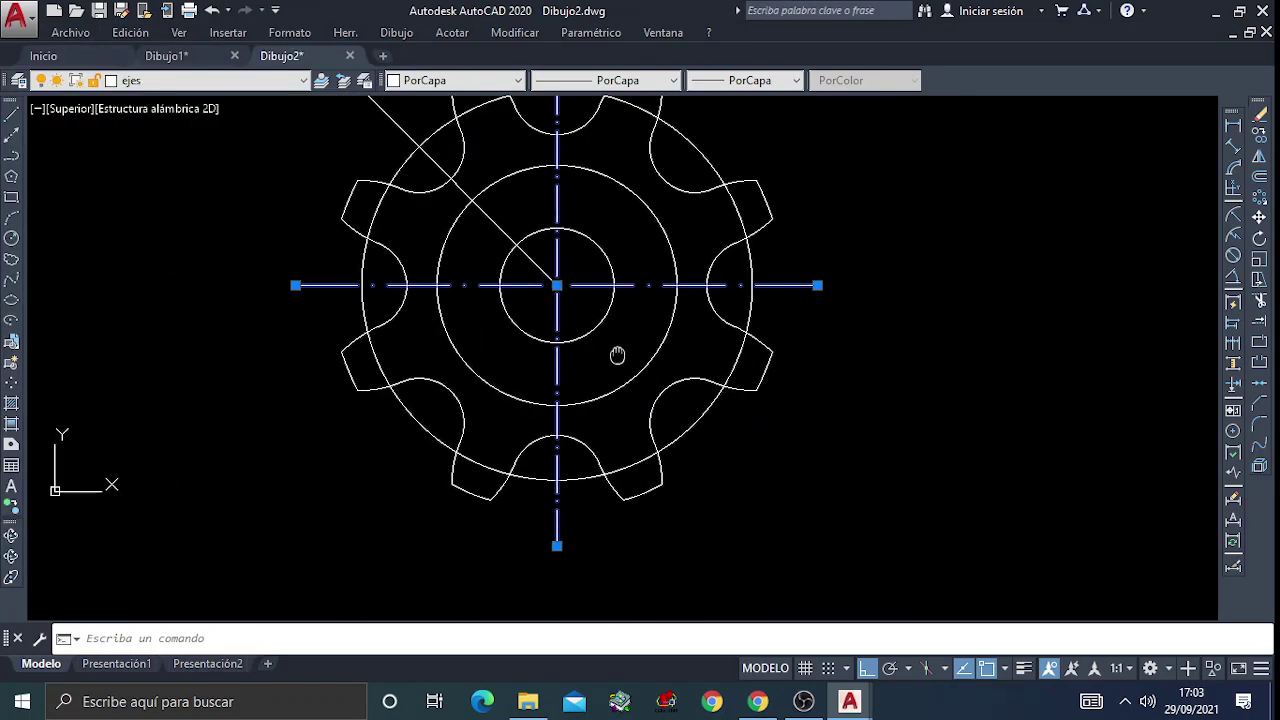
pyautogui.rightClick(557, 556)
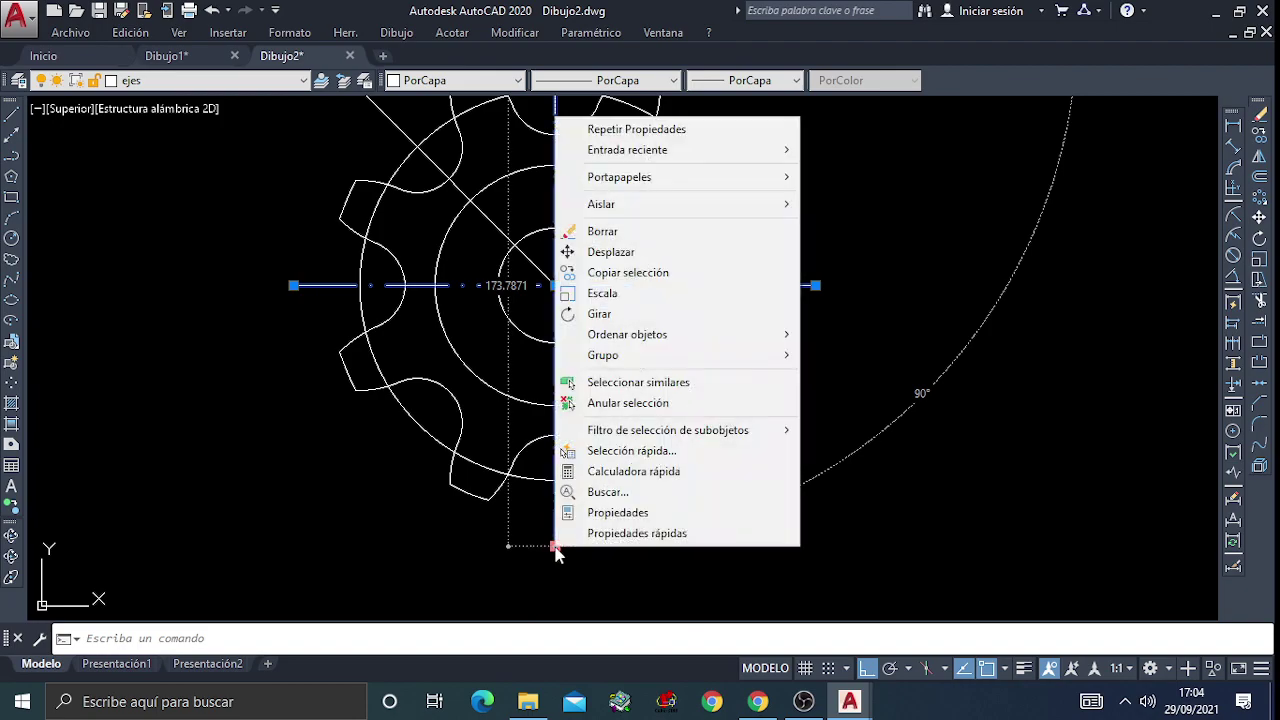
pyautogui.click(617, 513)
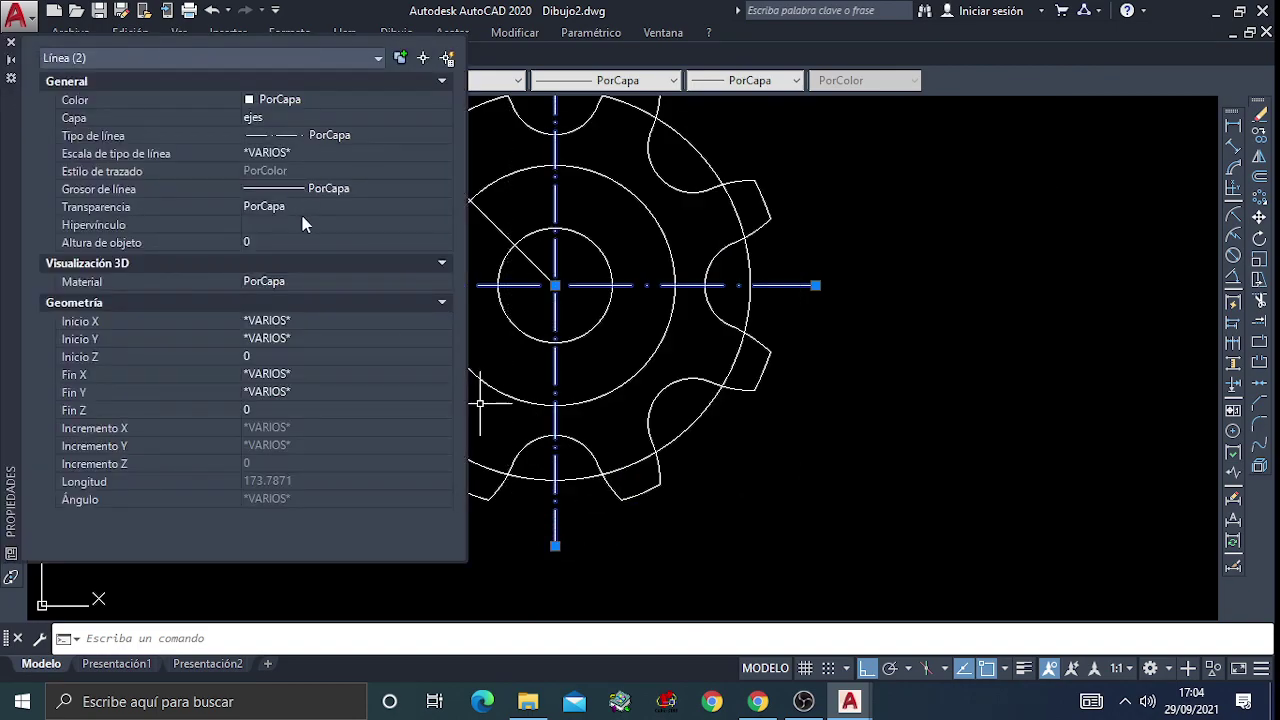
pyautogui.click(296, 153)
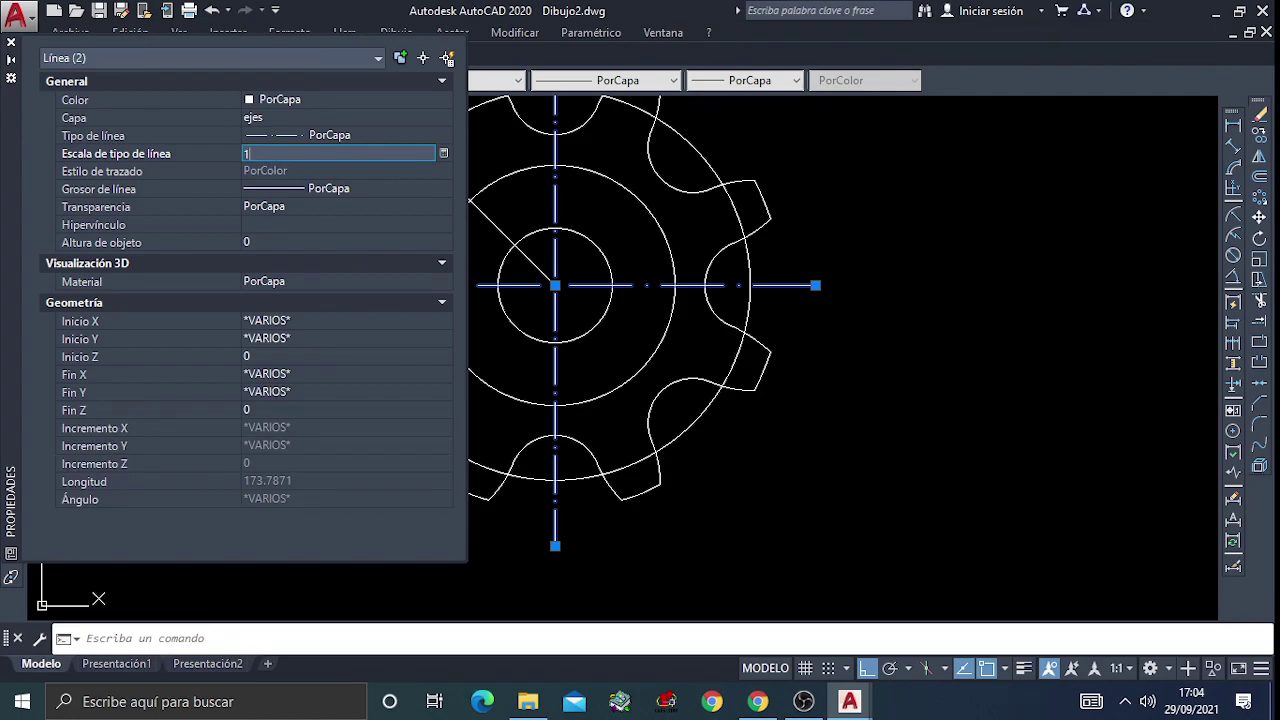
pyautogui.write('1.5')
pyautogui.press('Return')
pyautogui.click(392, 170)
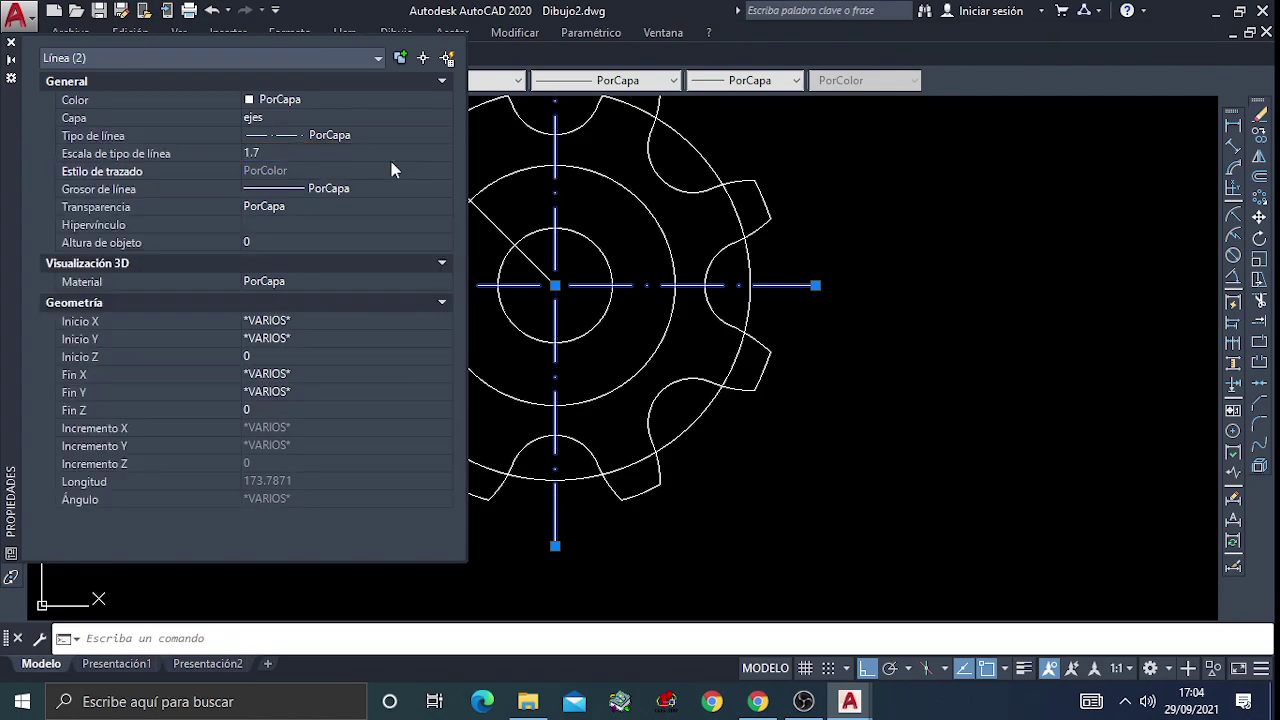
pyautogui.click(11, 42)
pyautogui.press('Escape')
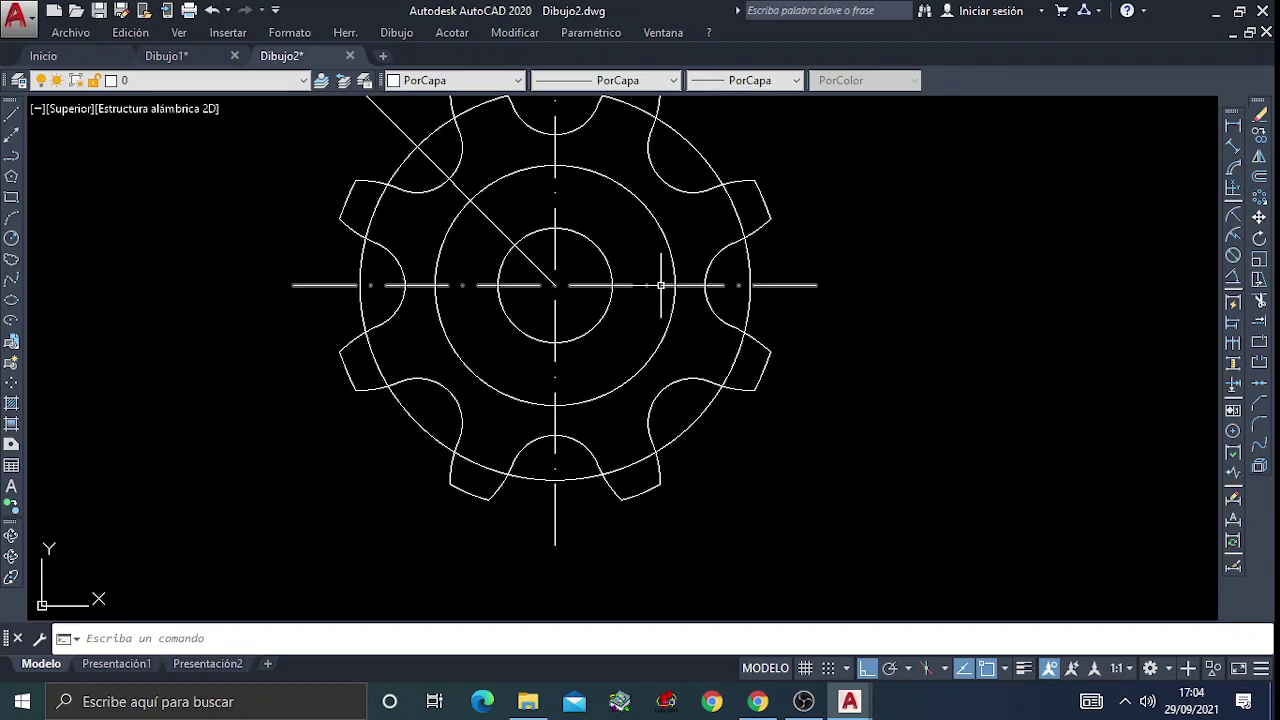
# Shift the horizontal centre axis along itself with Move, object snap off, to centre its dashes
pyautogui.click(659, 285)
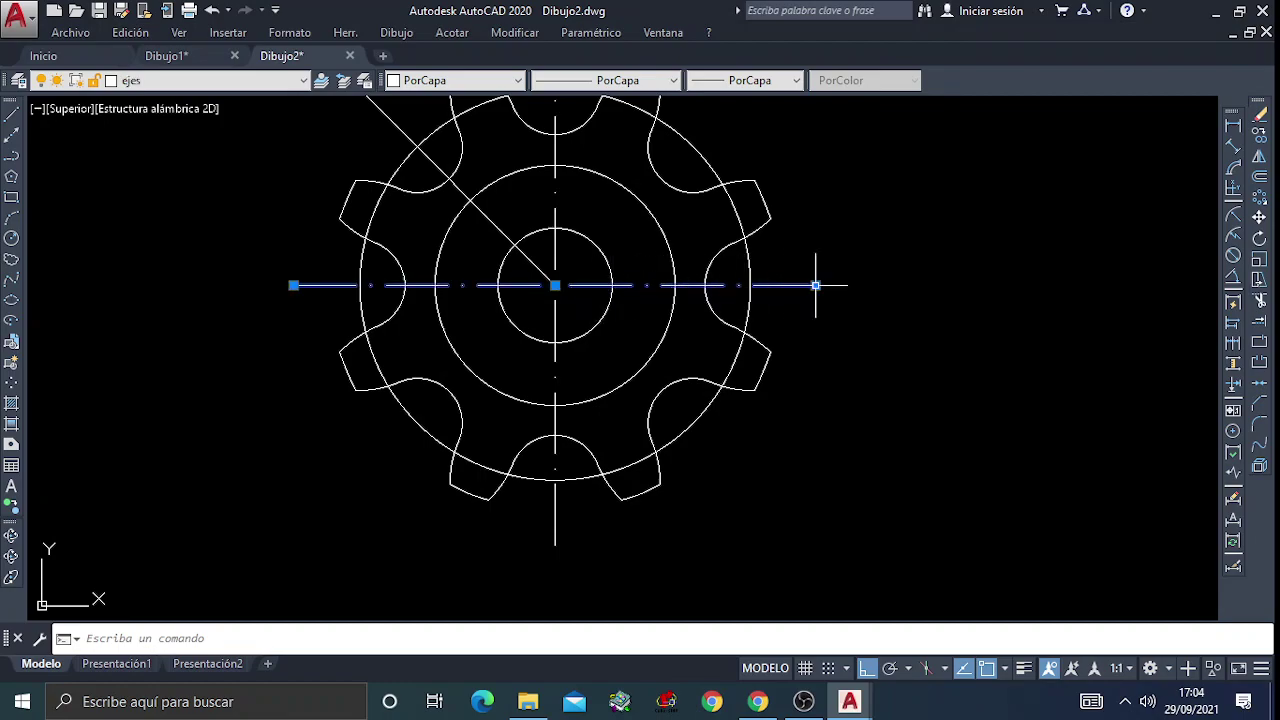
pyautogui.click(1259, 217)
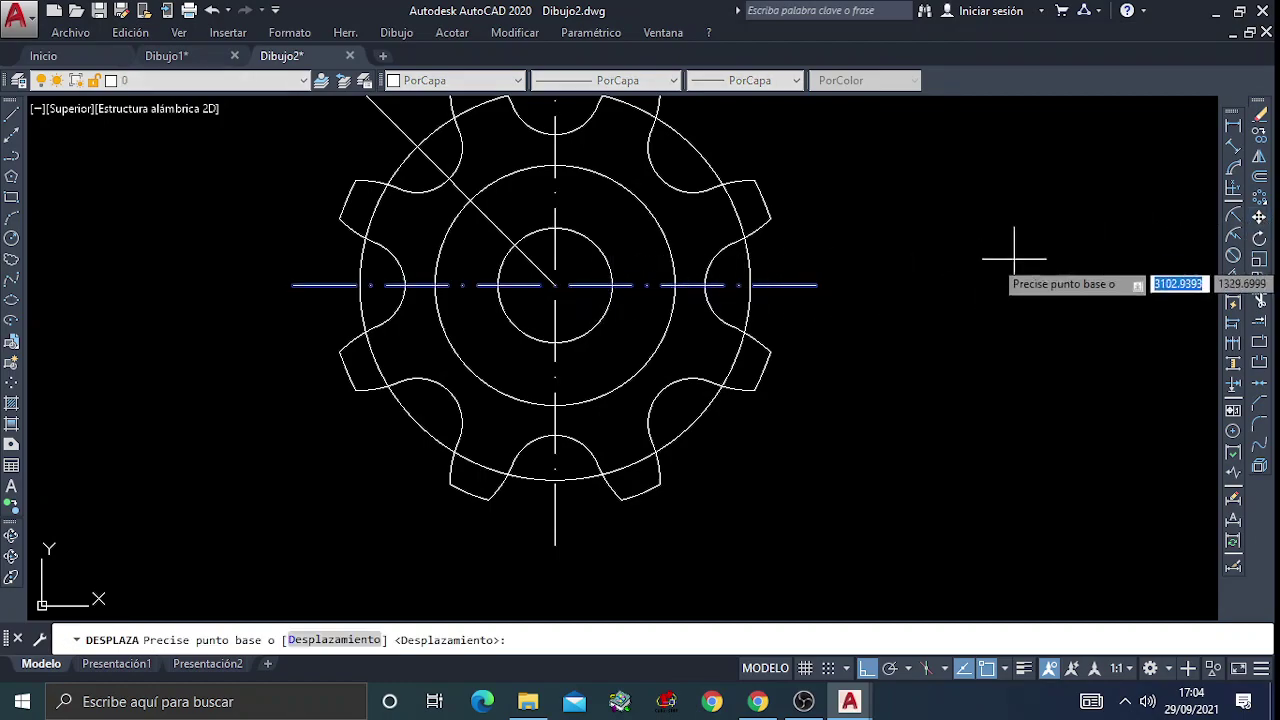
pyautogui.click(816, 285)
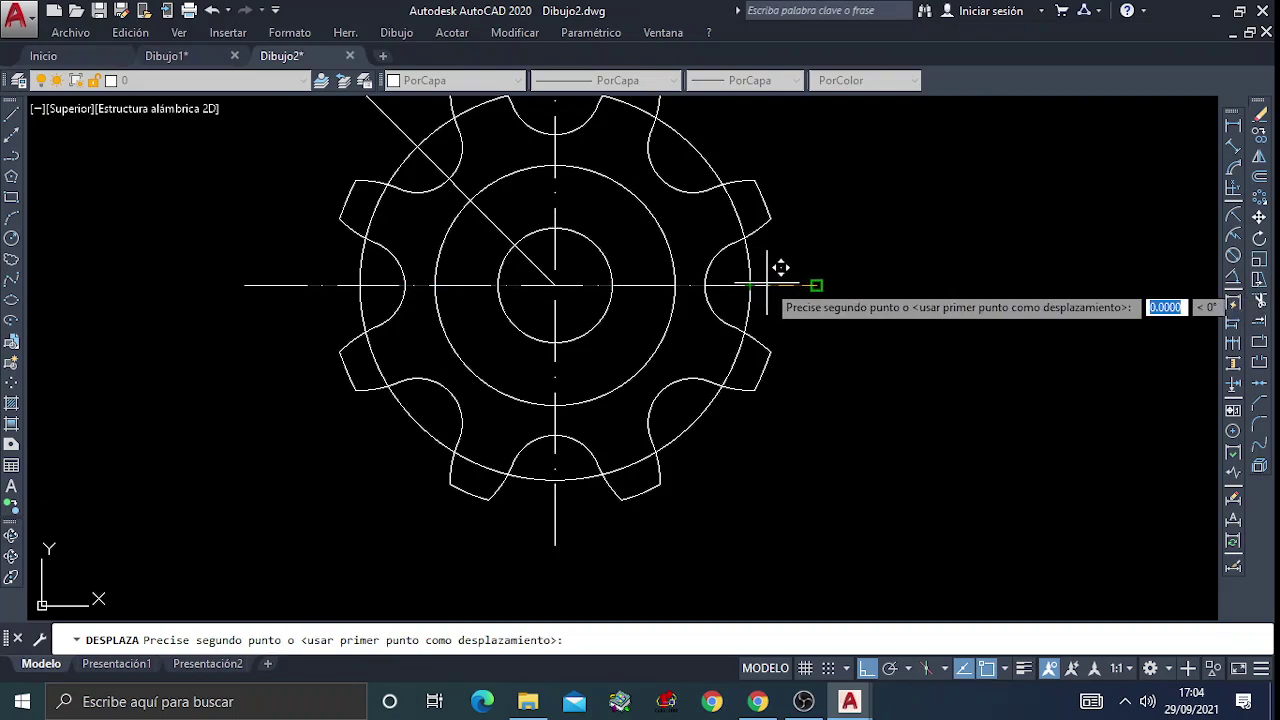
pyautogui.click(767, 285)
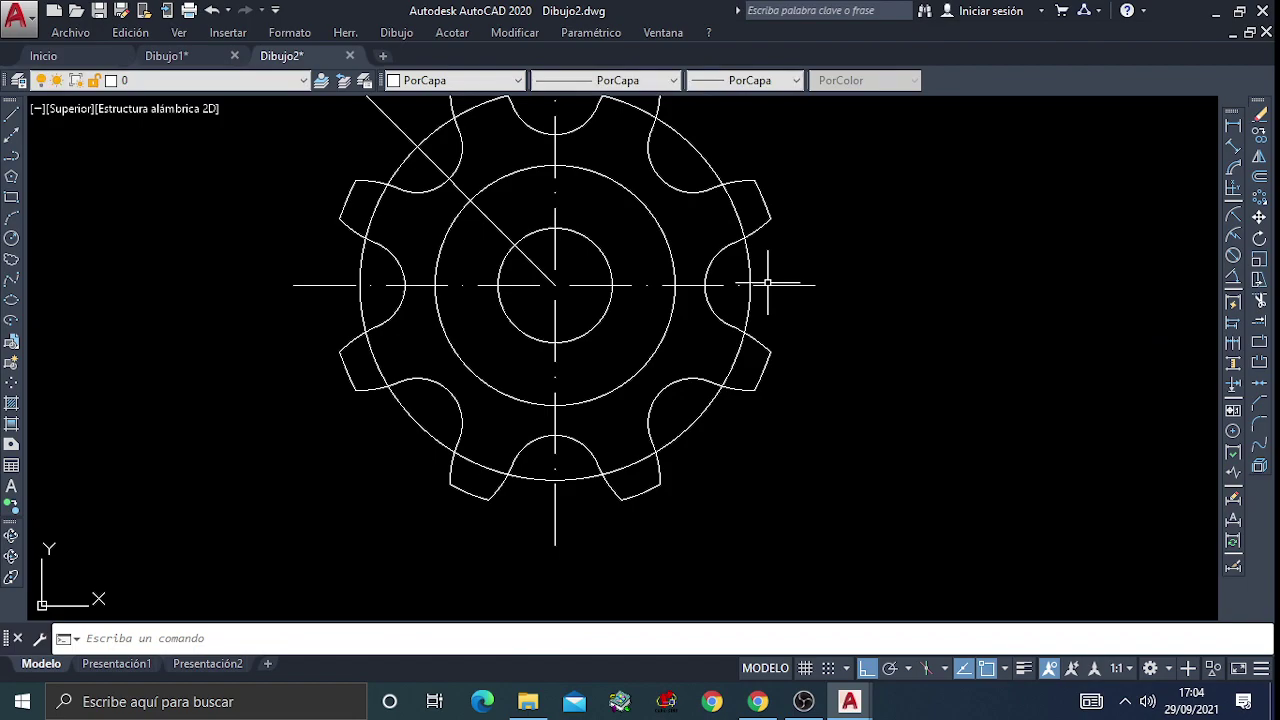
pyautogui.scroll(4, 682, 288)
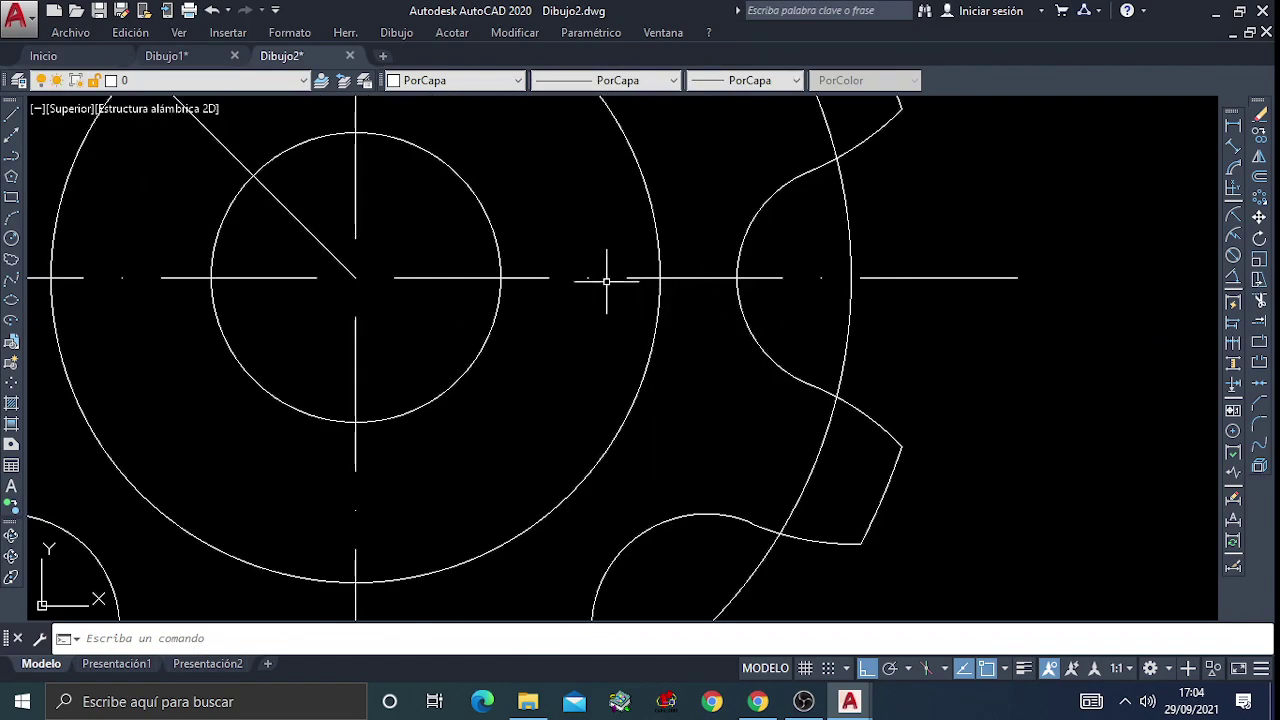
pyautogui.click(531, 278)
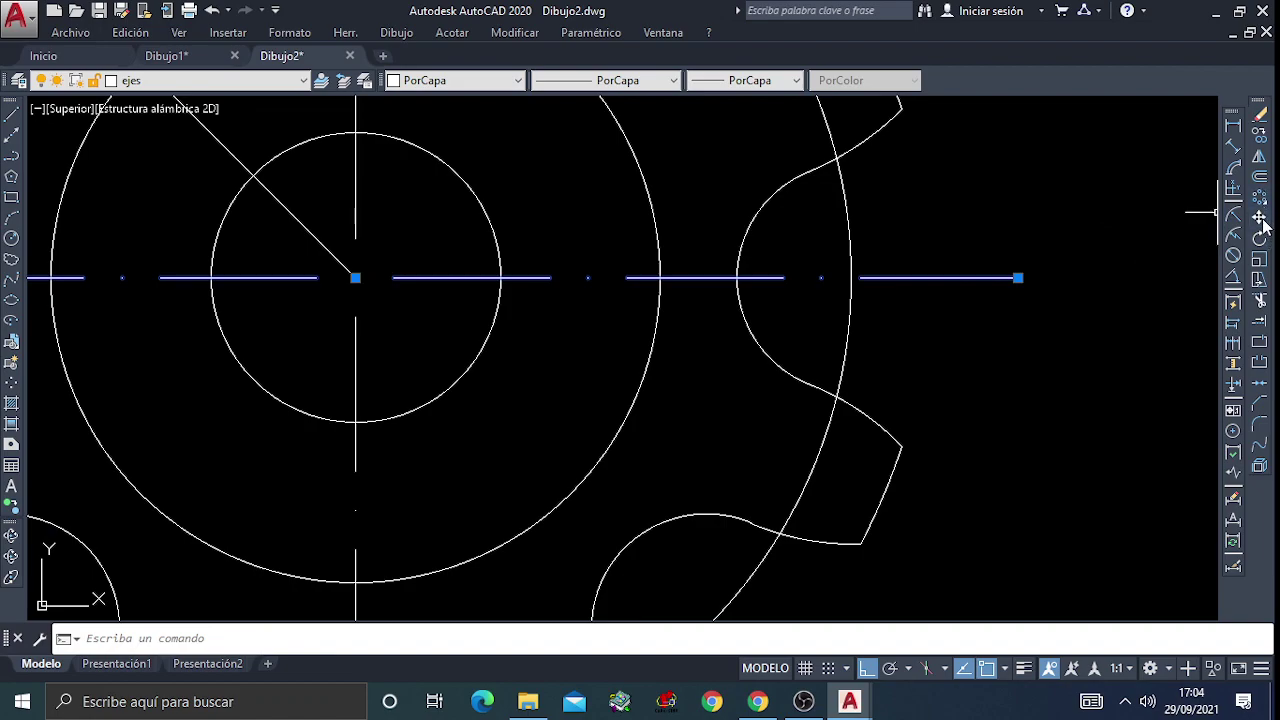
pyautogui.click(1260, 219)
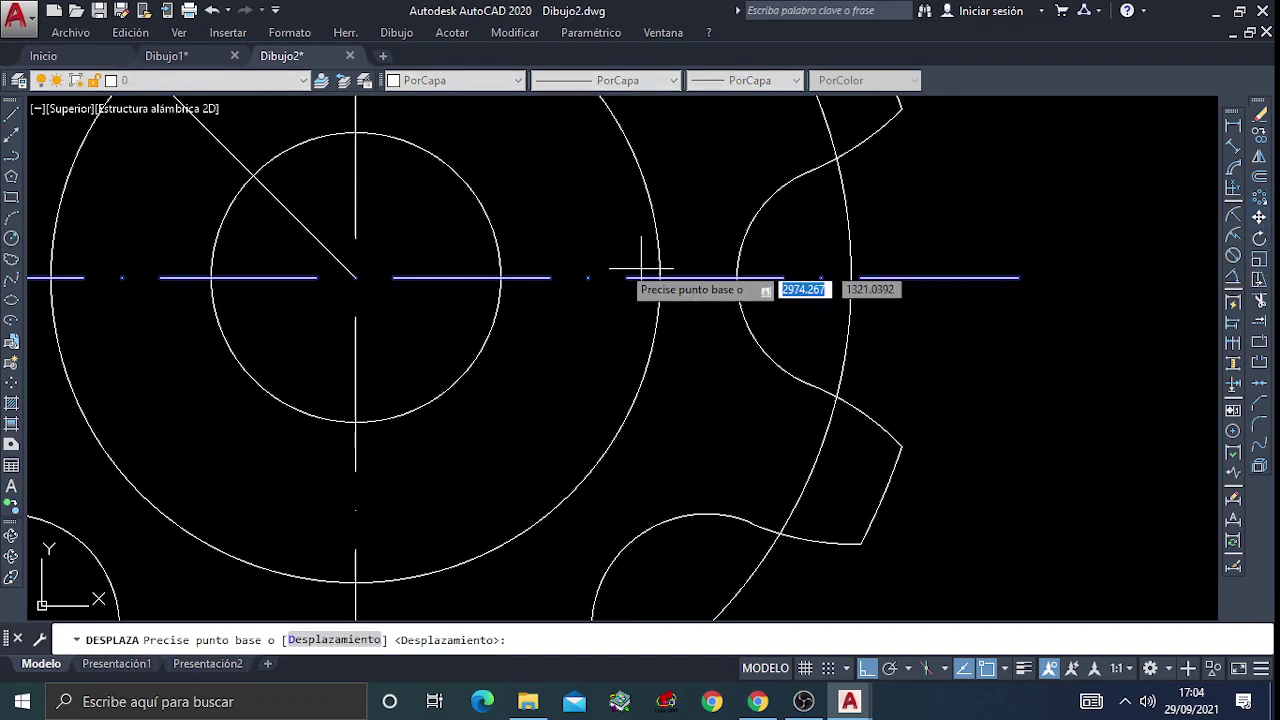
pyautogui.click(988, 668)
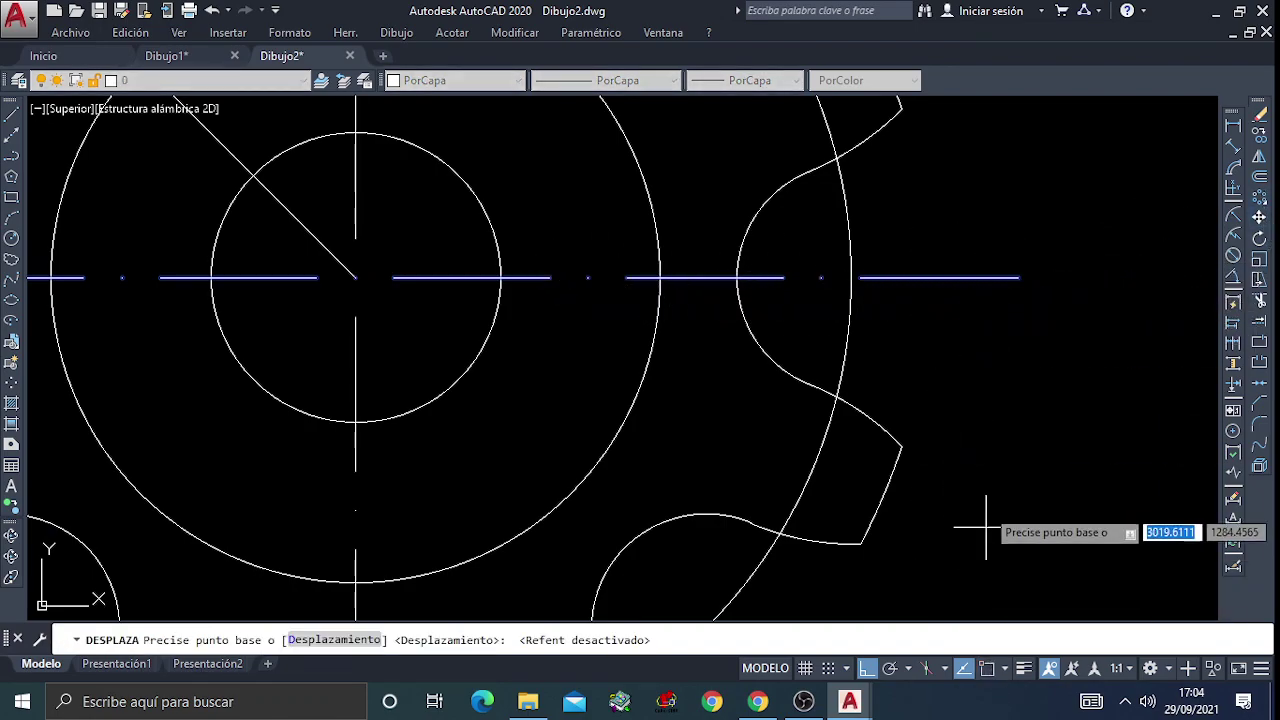
pyautogui.click(987, 277)
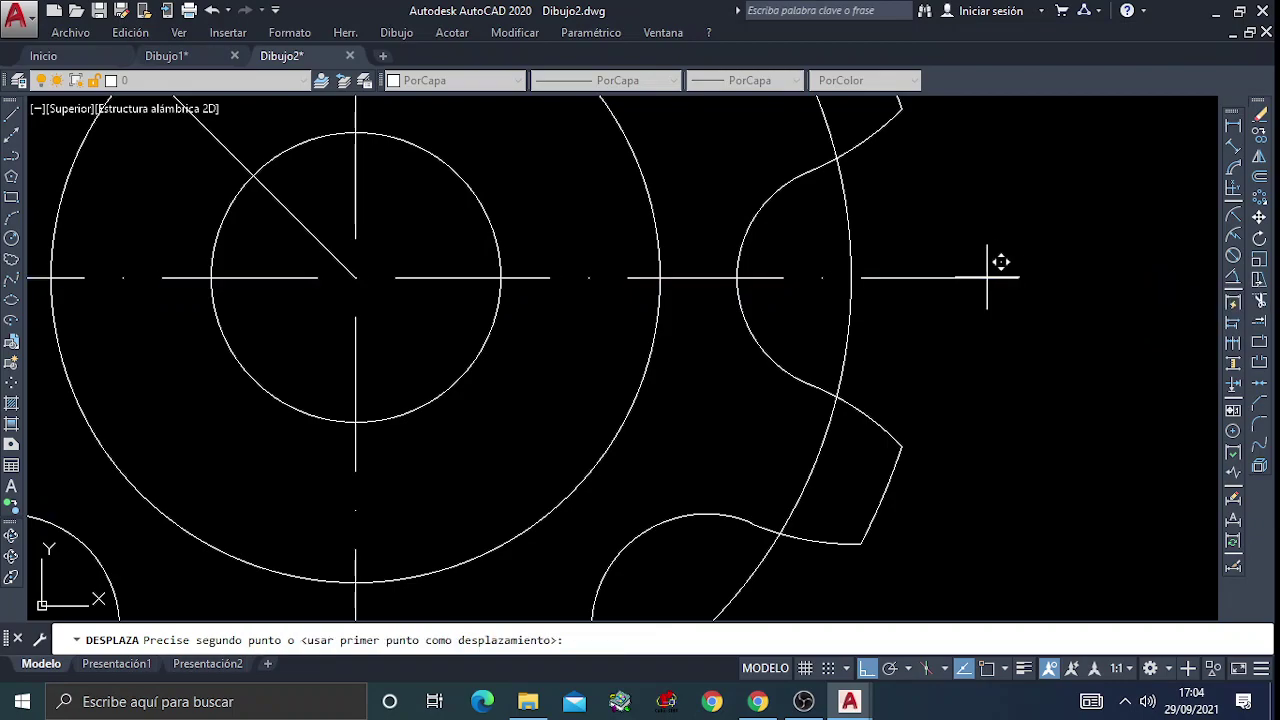
pyautogui.click(1085, 278)
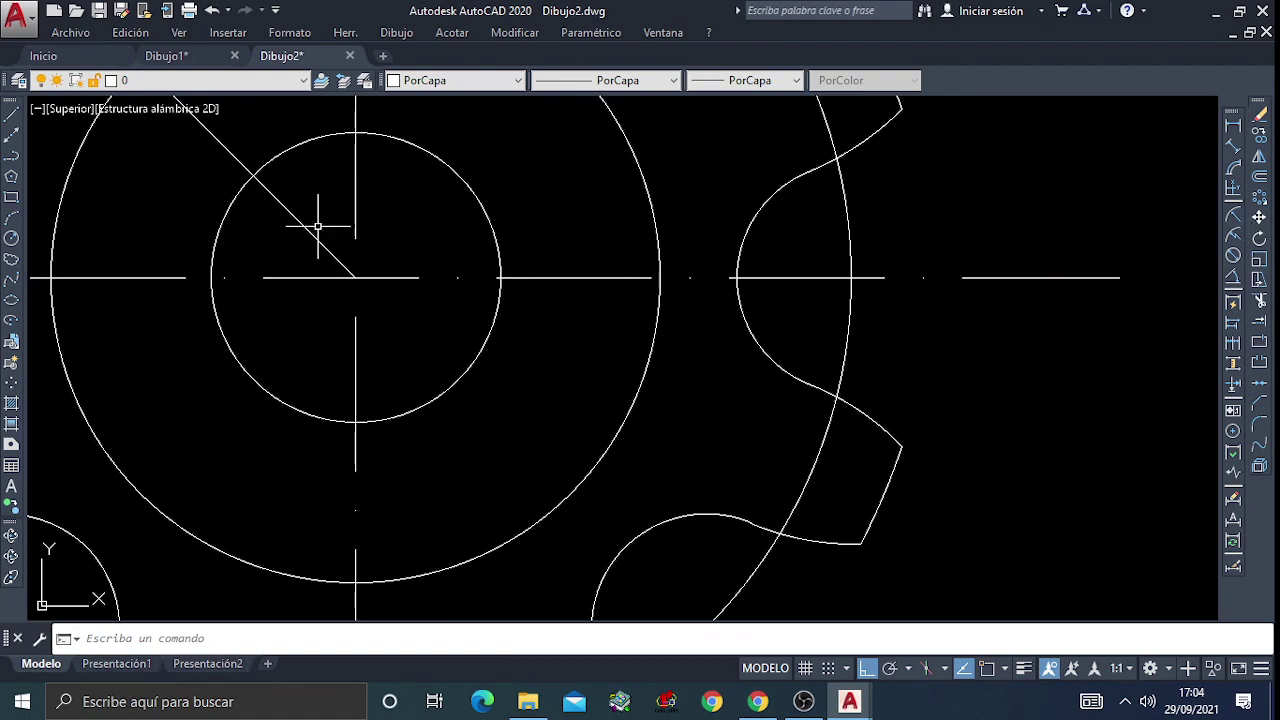
# Shift the vertical centre axis slightly along its length
pyautogui.click(356, 190)
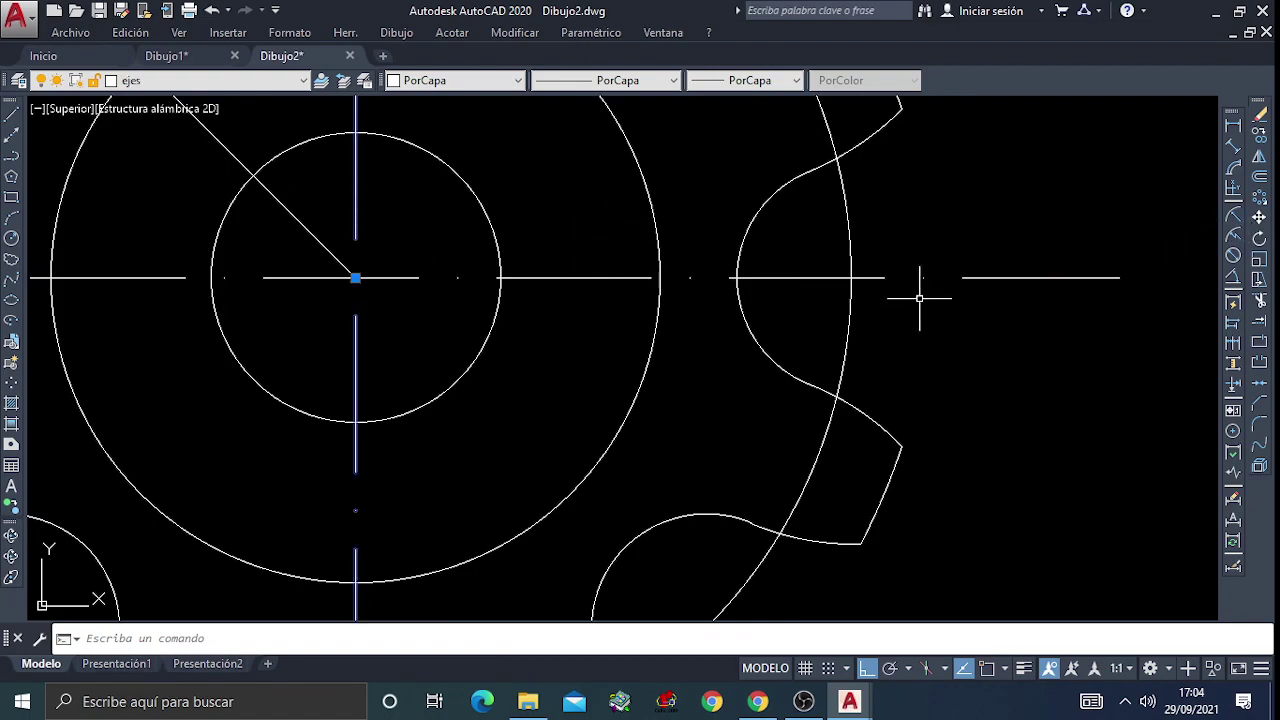
pyautogui.click(1259, 219)
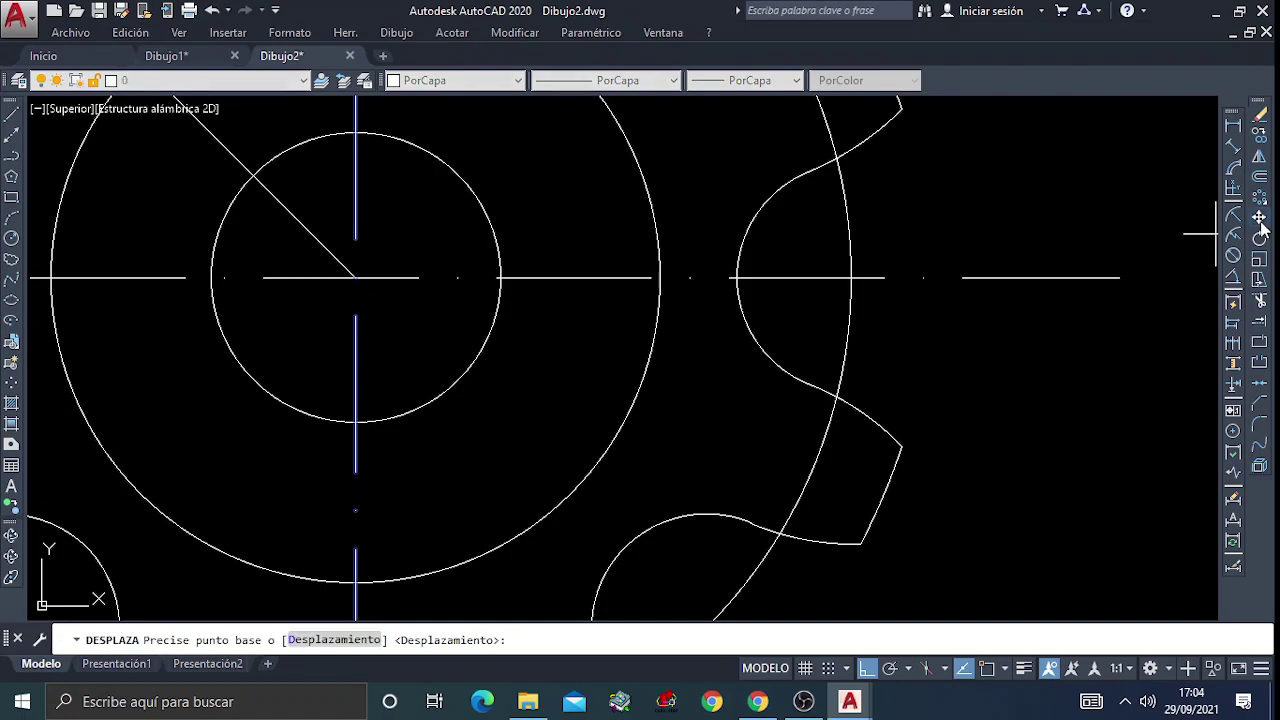
pyautogui.click(356, 205)
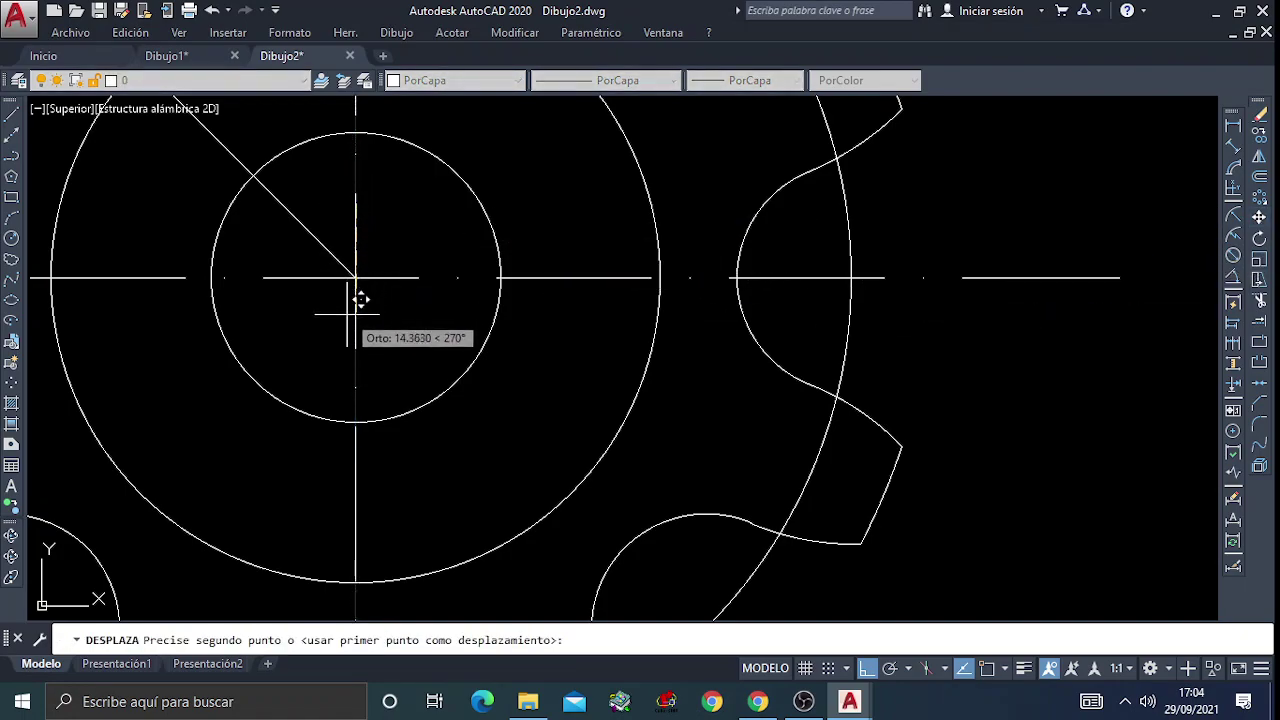
pyautogui.press('Escape')
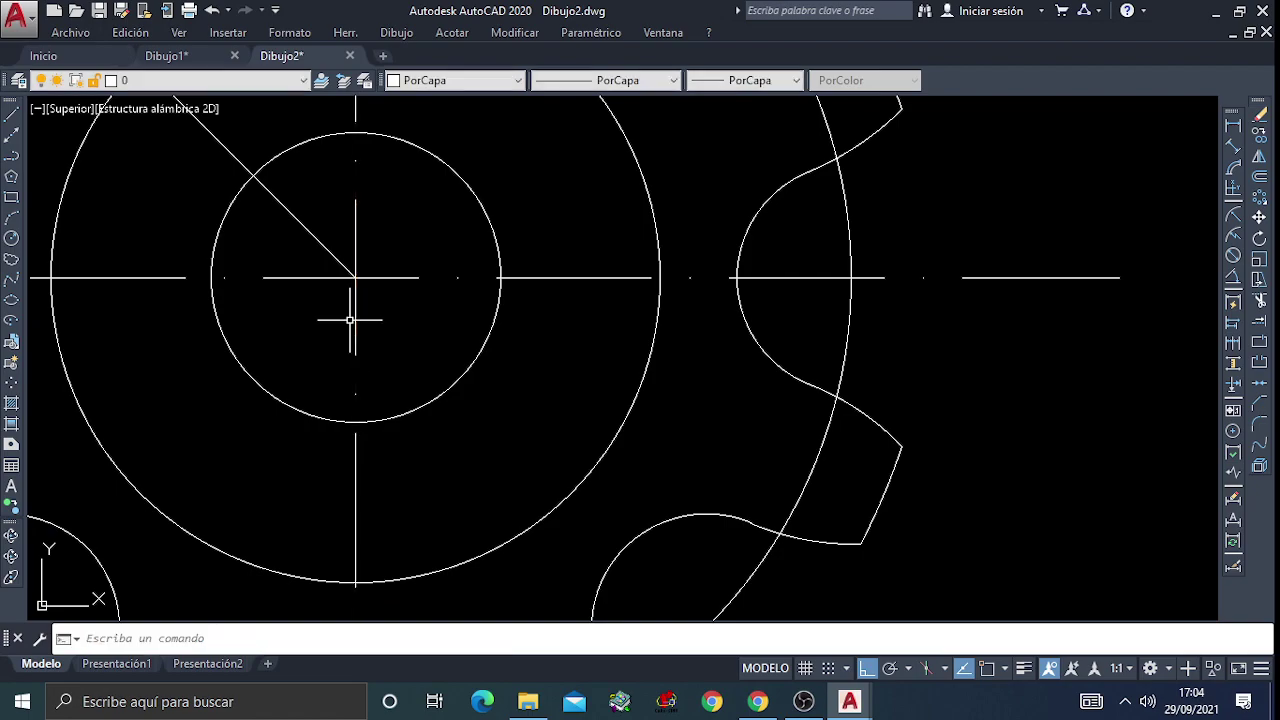
# Zoom out to show the whole gear and switch the current layer to cotas
pyautogui.scroll(-2, 636, 267)
pyautogui.moveTo(638, 270); pyautogui.dragTo(664, 202, button='middle')
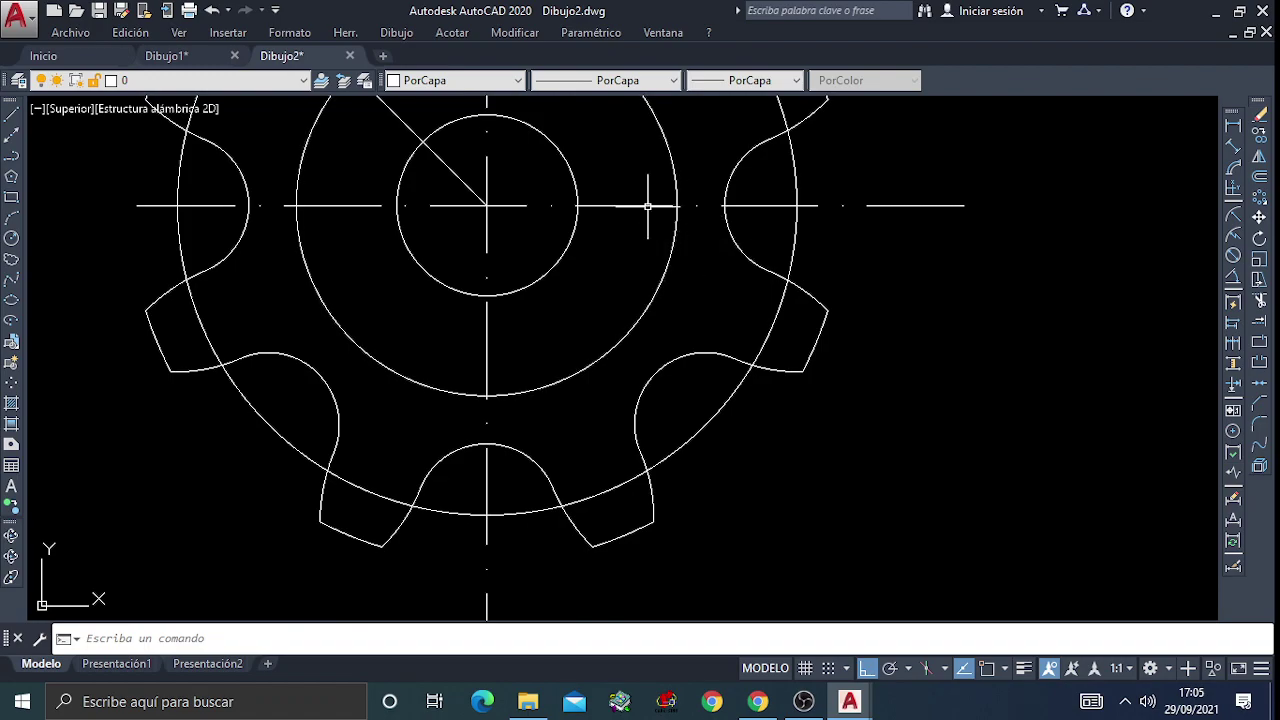
pyautogui.scroll(-2, 650, 205)
pyautogui.moveTo(650, 205)
pyautogui.mouseDown(button='middle')
pyautogui.moveTo(650, 303)
pyautogui.moveTo(674, 346)
pyautogui.mouseUp(button='middle')
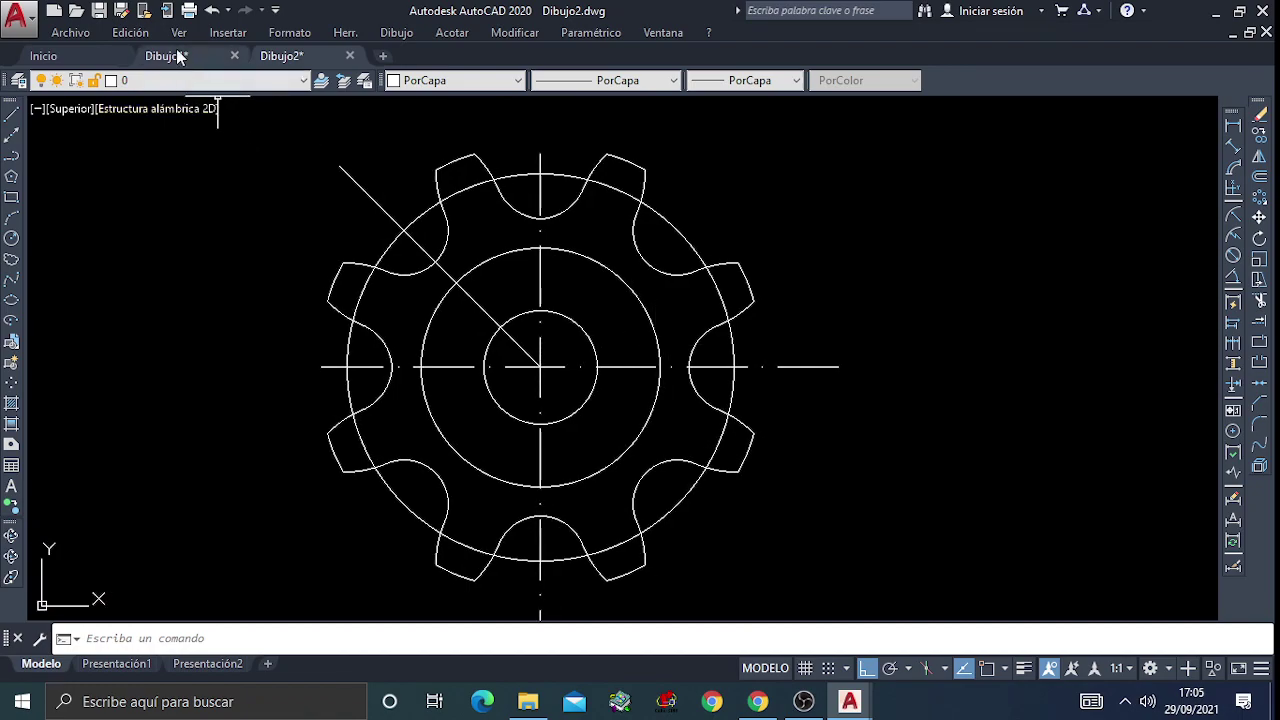
pyautogui.click(177, 82)
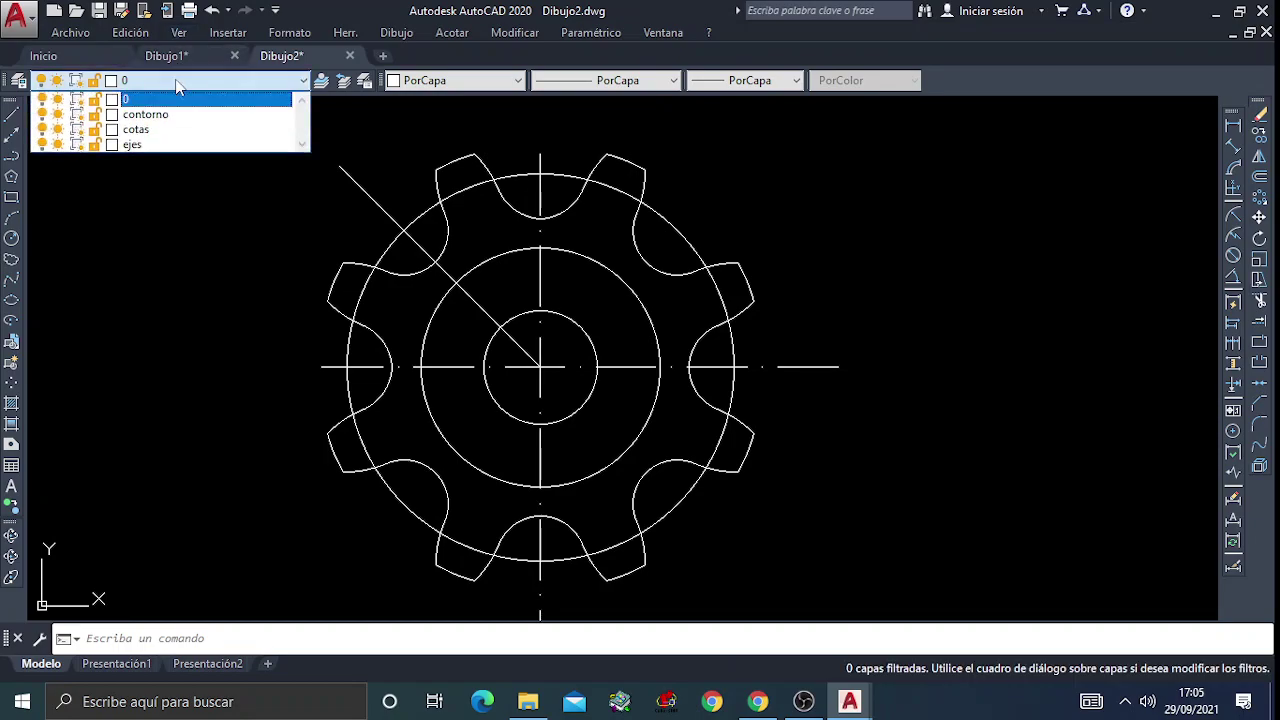
pyautogui.click(137, 129)
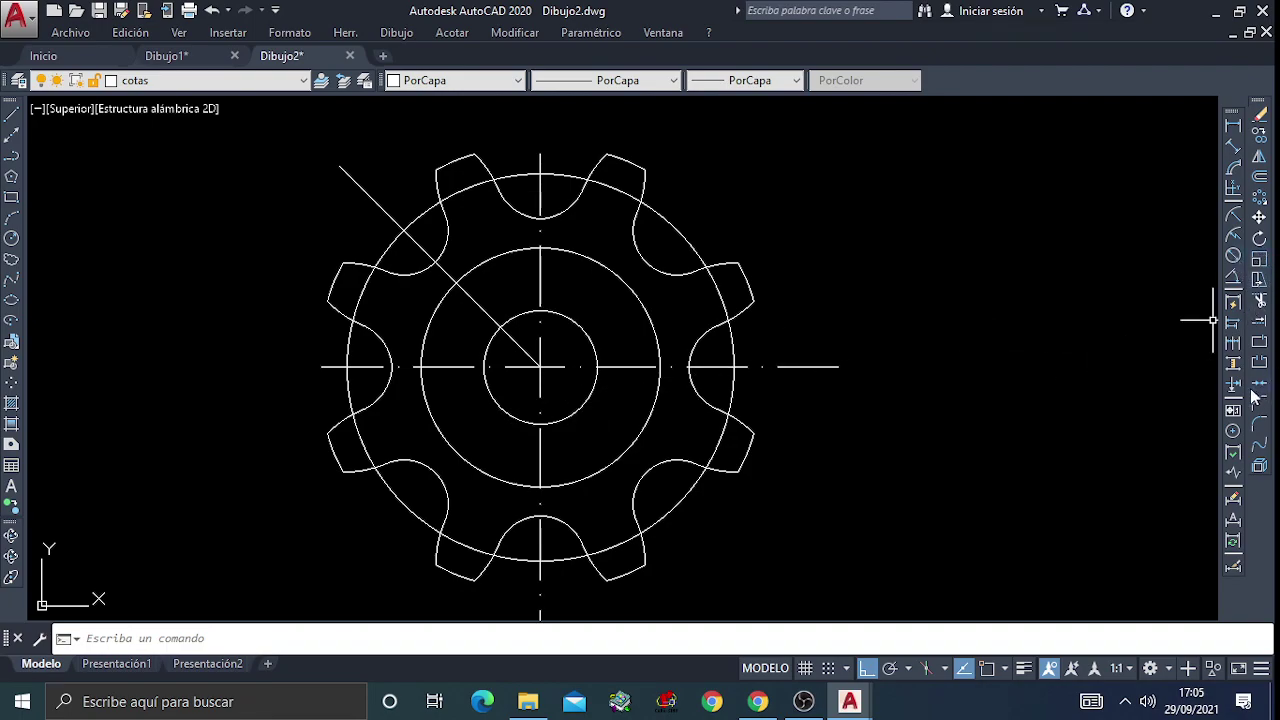
# Dimension the inner and middle circles with diameters Ø38 and Ø80
pyautogui.click(1234, 257)
pyautogui.click(493, 399)
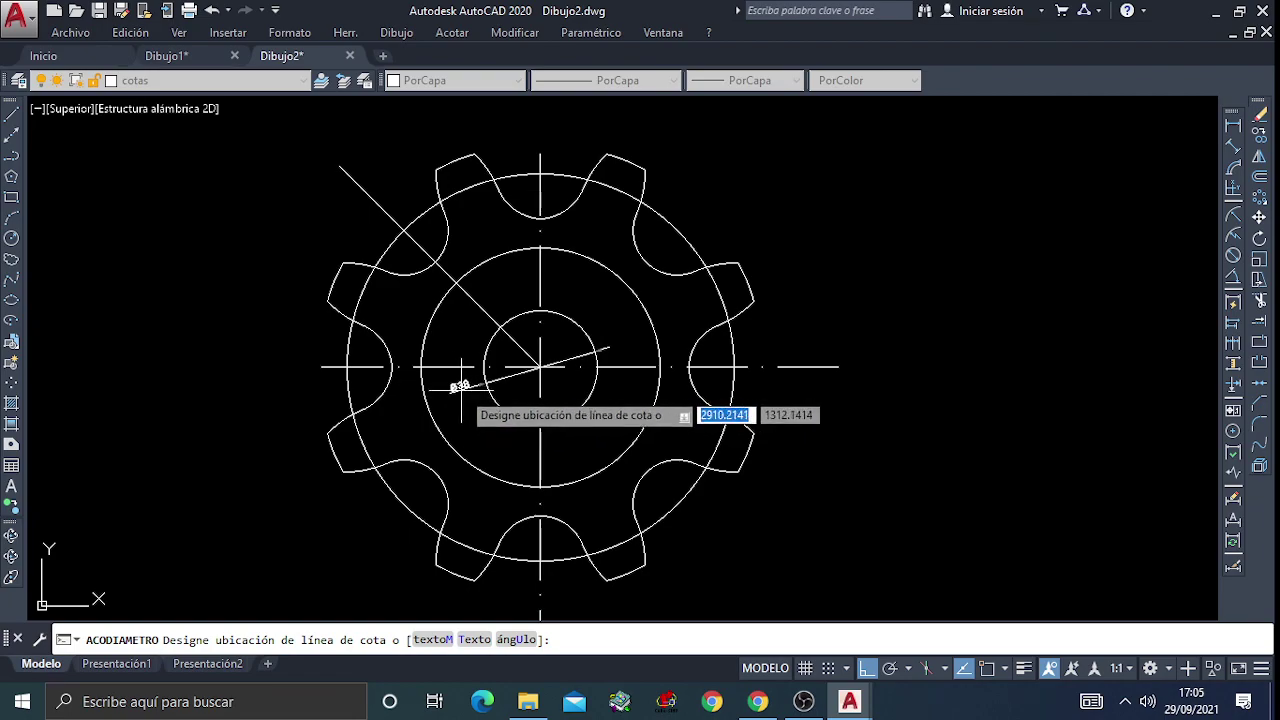
pyautogui.click(461, 386)
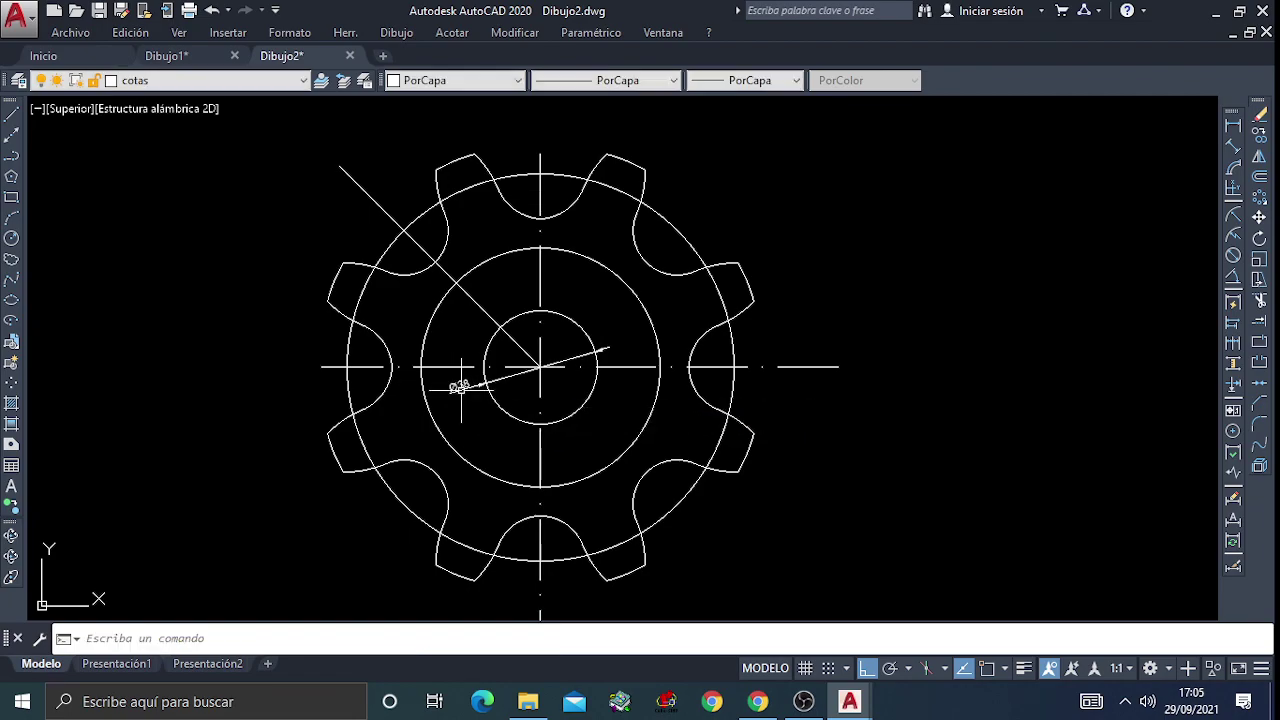
pyautogui.click(1236, 258)
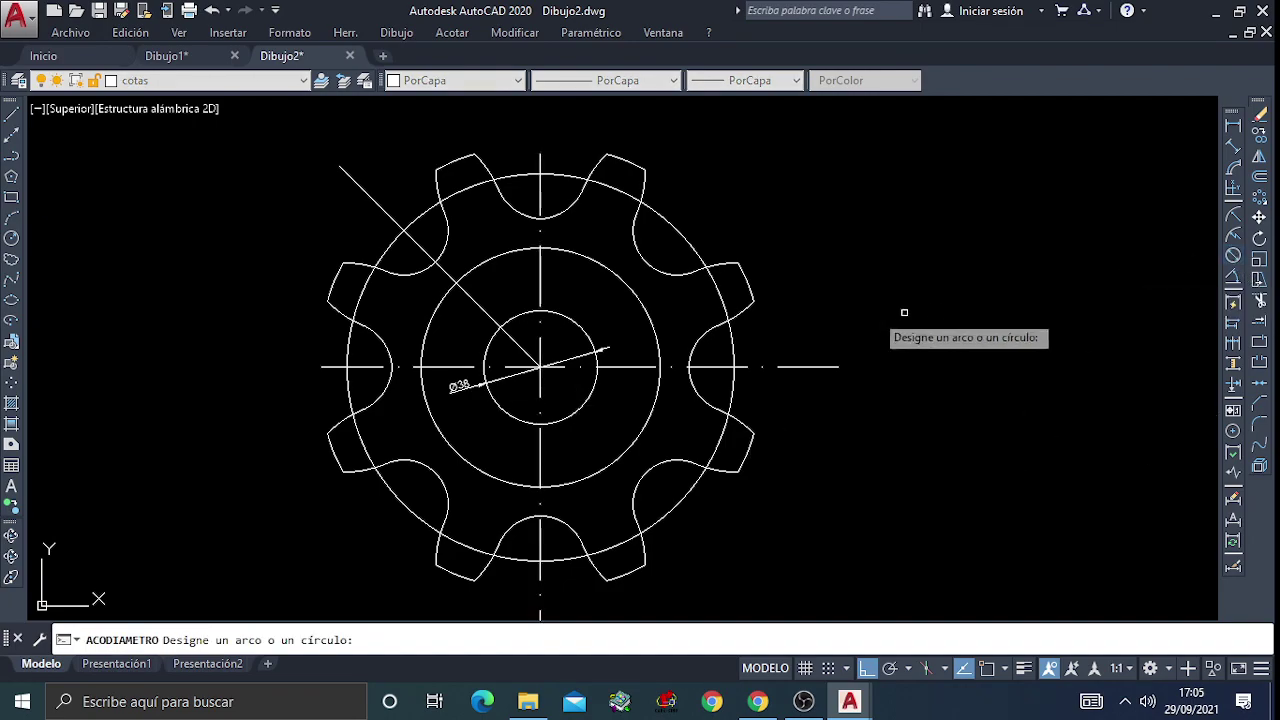
pyautogui.click(472, 266)
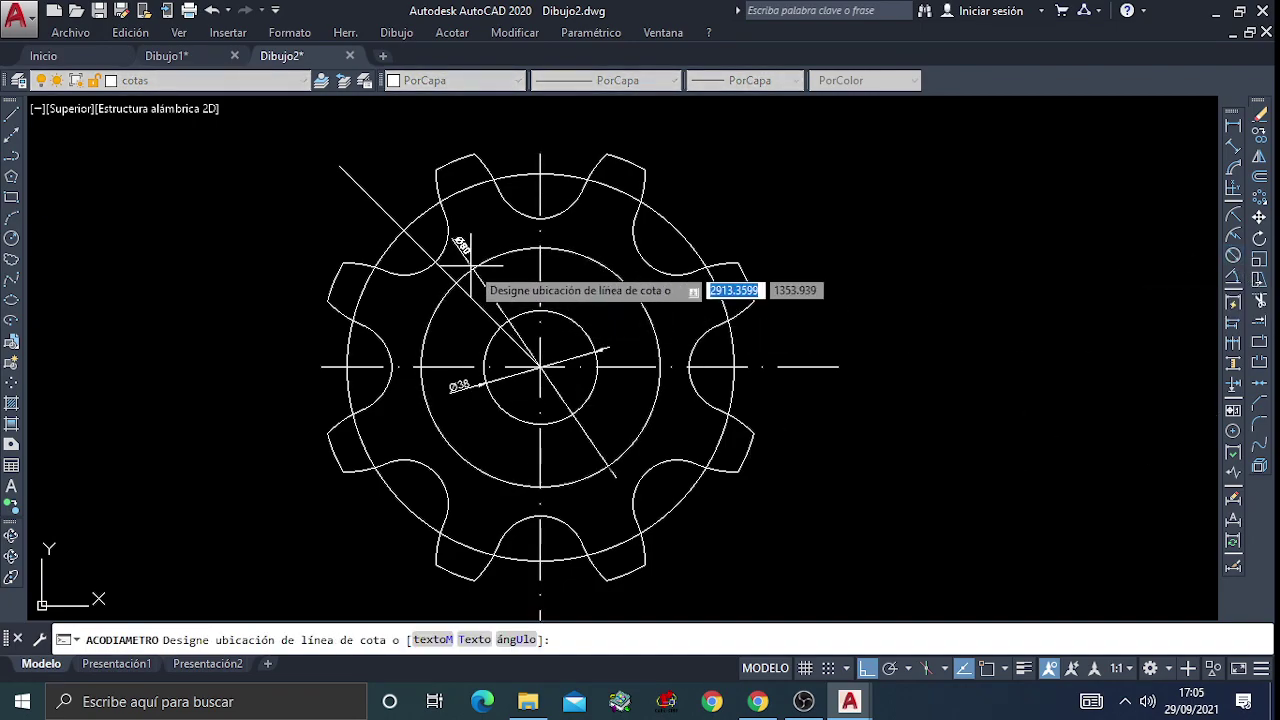
pyautogui.click(405, 320)
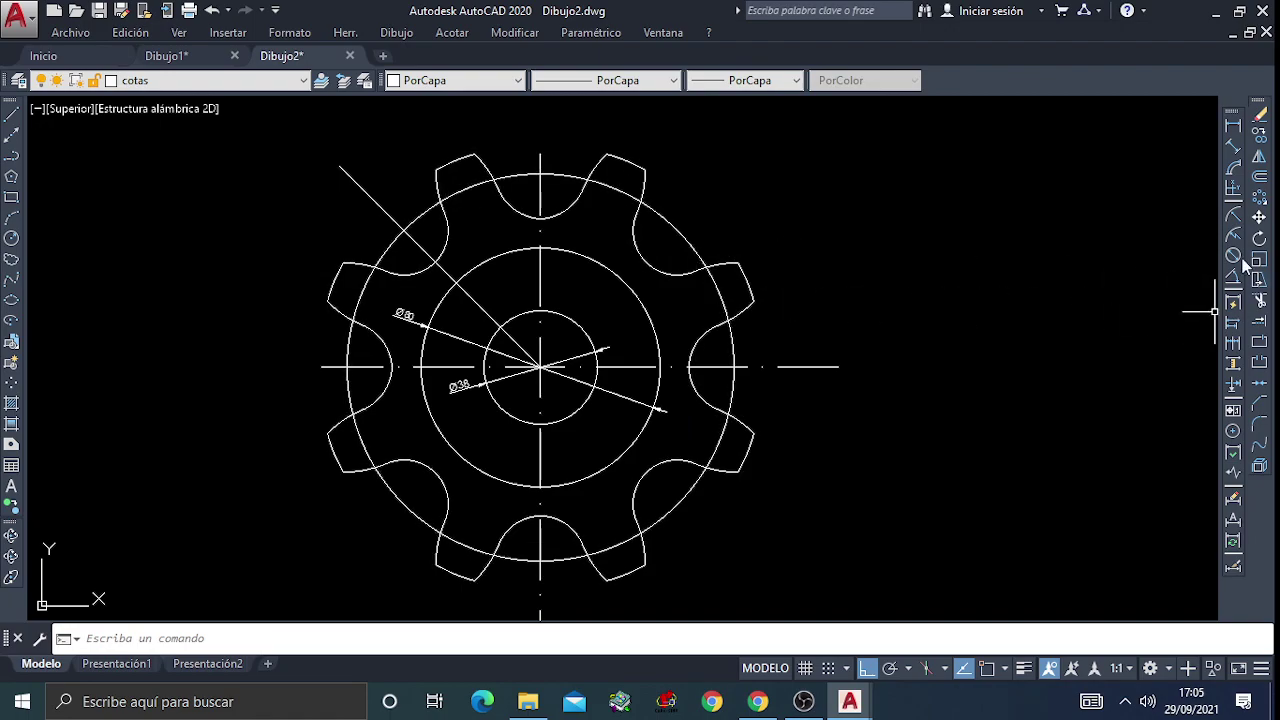
# Add radius dimensions R65 on the large circle and R75 on the outer tooth arc
pyautogui.click(1236, 220)
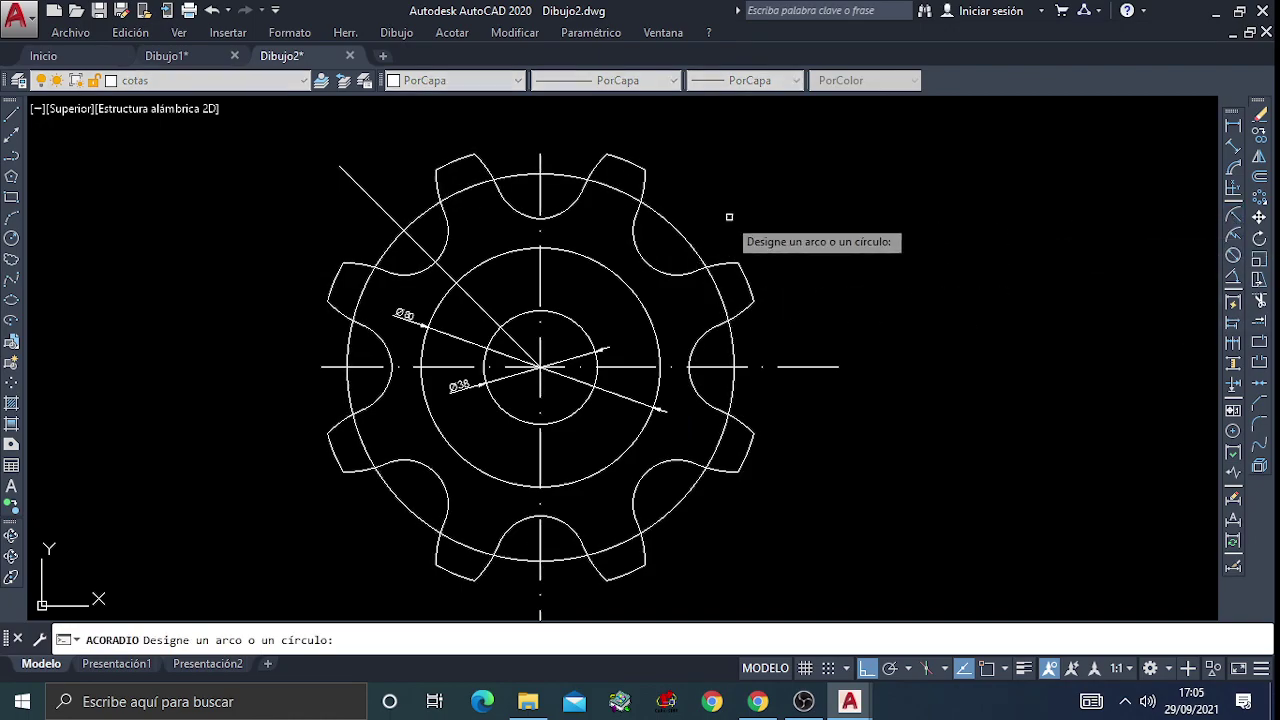
pyautogui.click(687, 248)
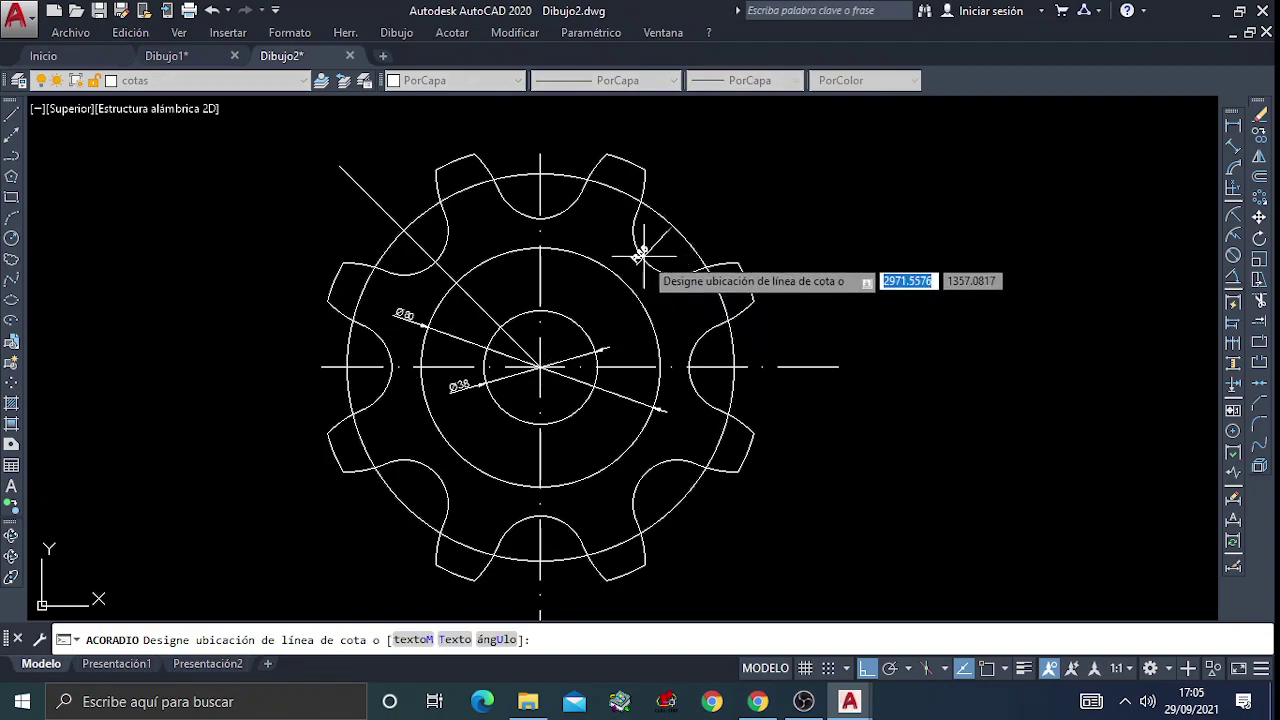
pyautogui.click(612, 300)
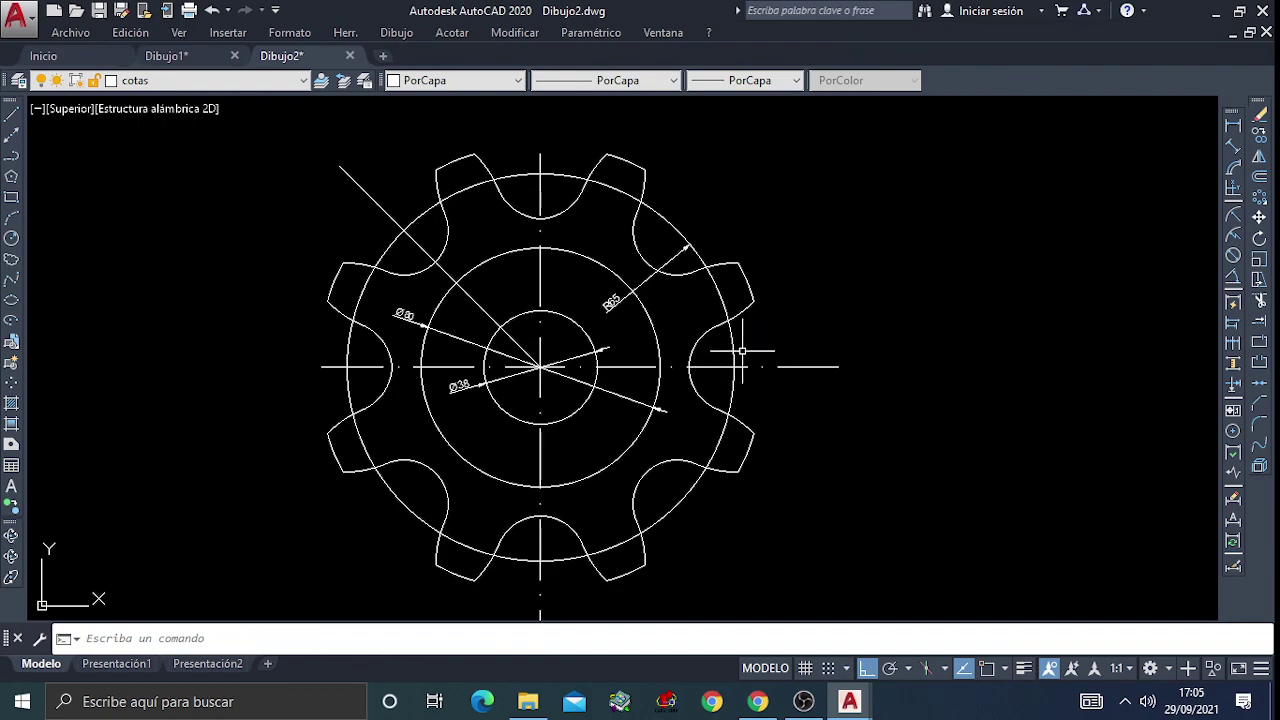
pyautogui.click(1234, 218)
pyautogui.click(627, 162)
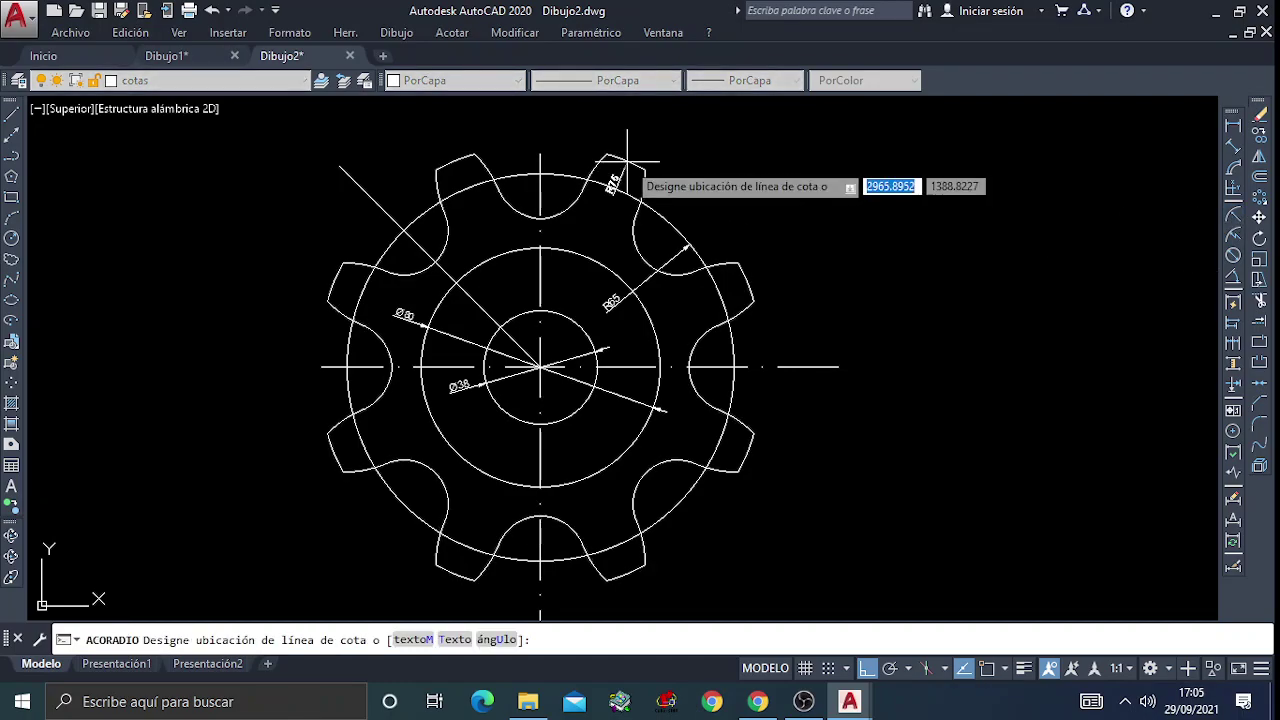
pyautogui.click(595, 236)
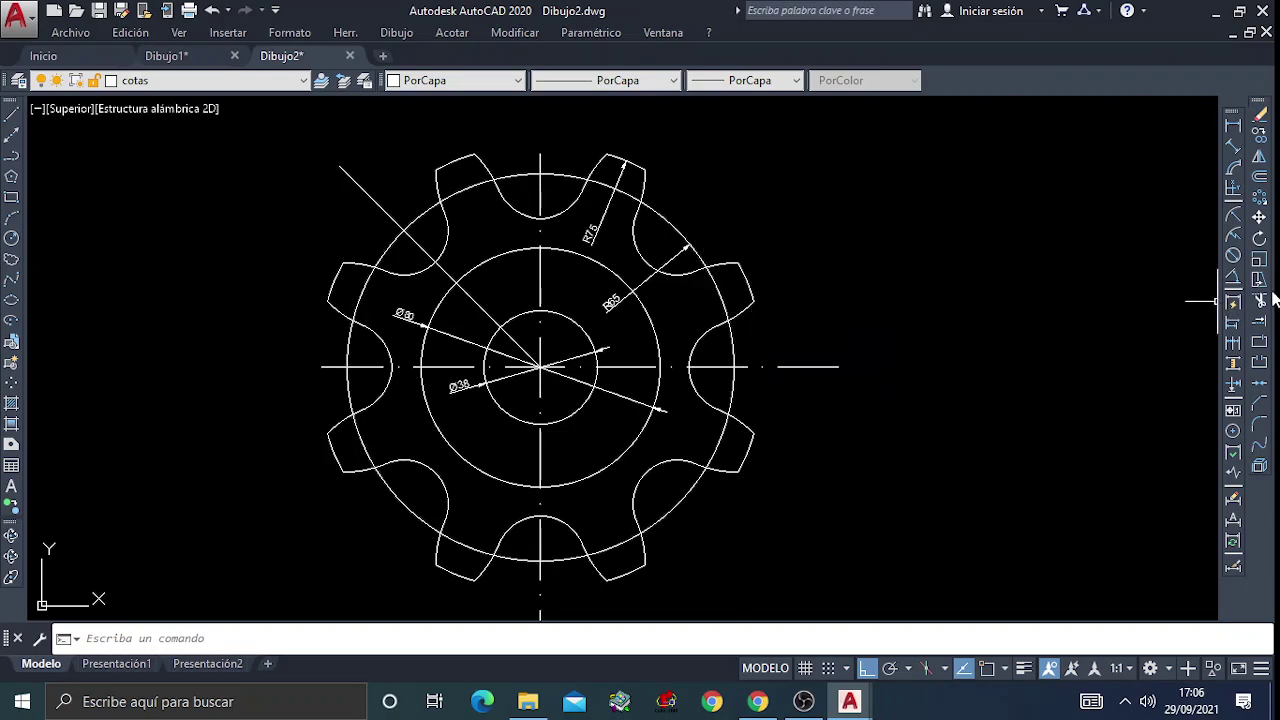
# Add radius dimensions R35 on a tooth tip and R15 on a tooth root
pyautogui.click(1233, 216)
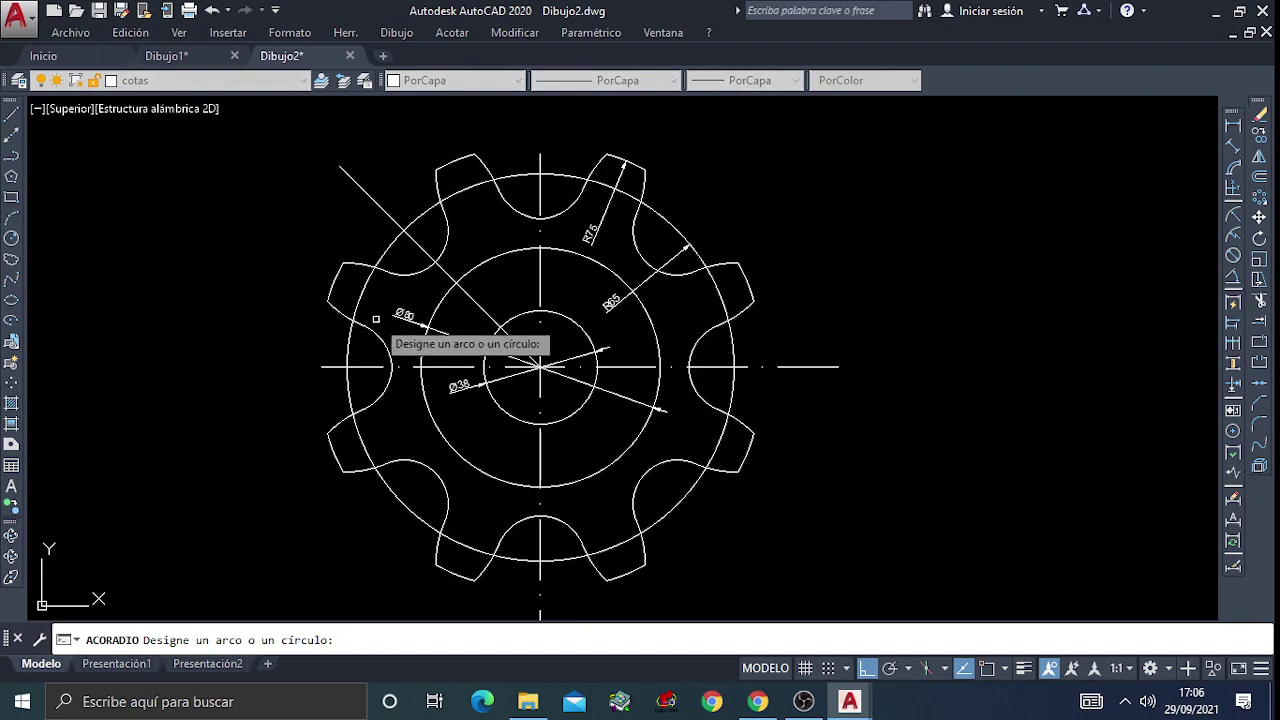
pyautogui.click(345, 405)
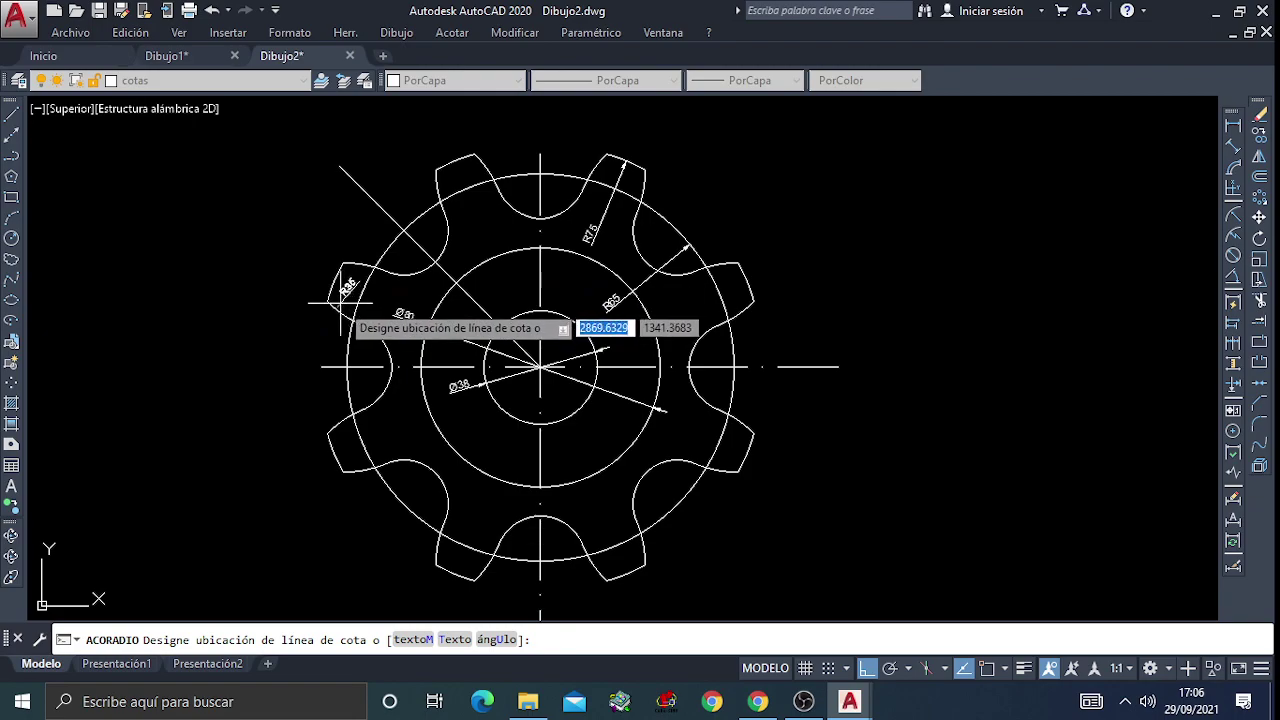
pyautogui.click(341, 303)
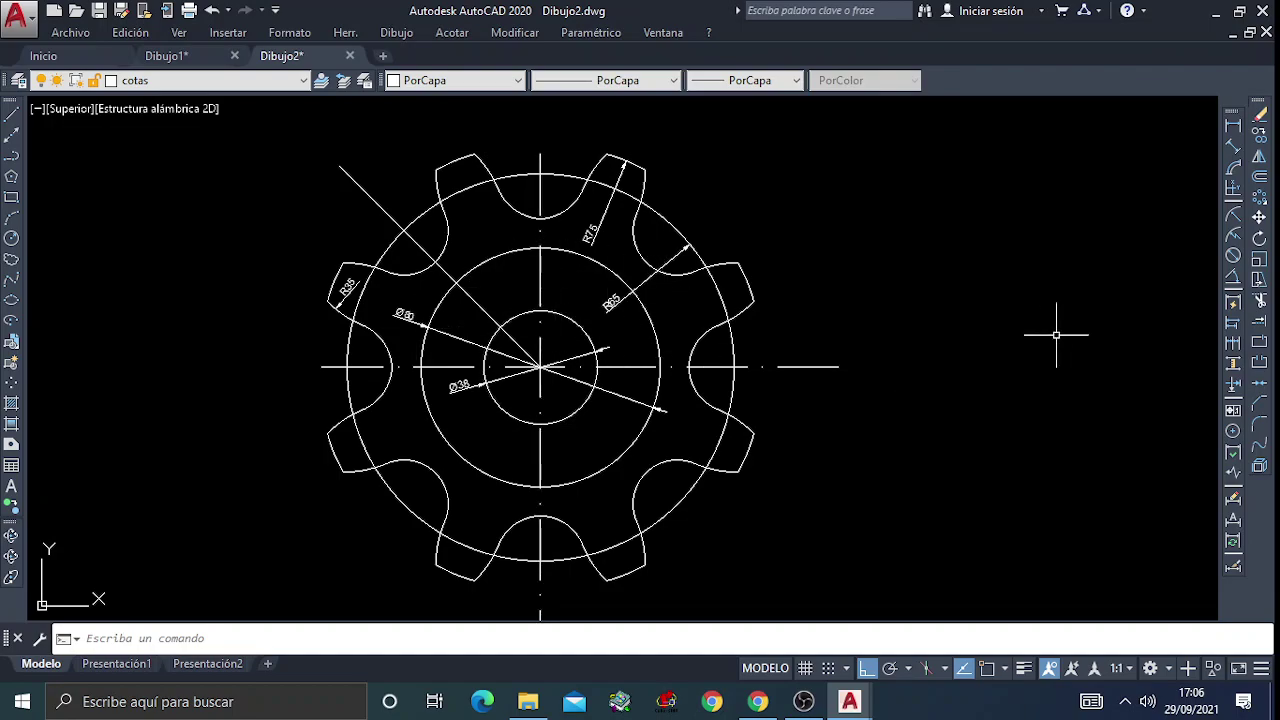
pyautogui.click(1233, 255)
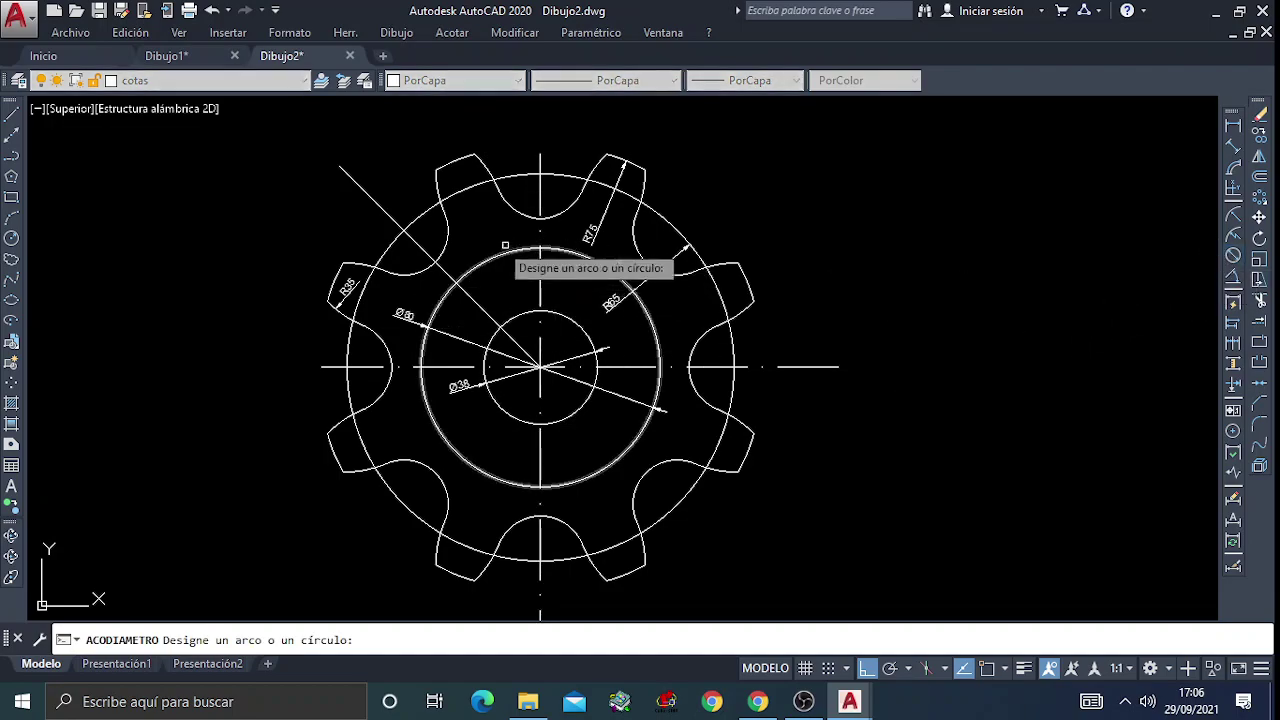
pyautogui.click(418, 274)
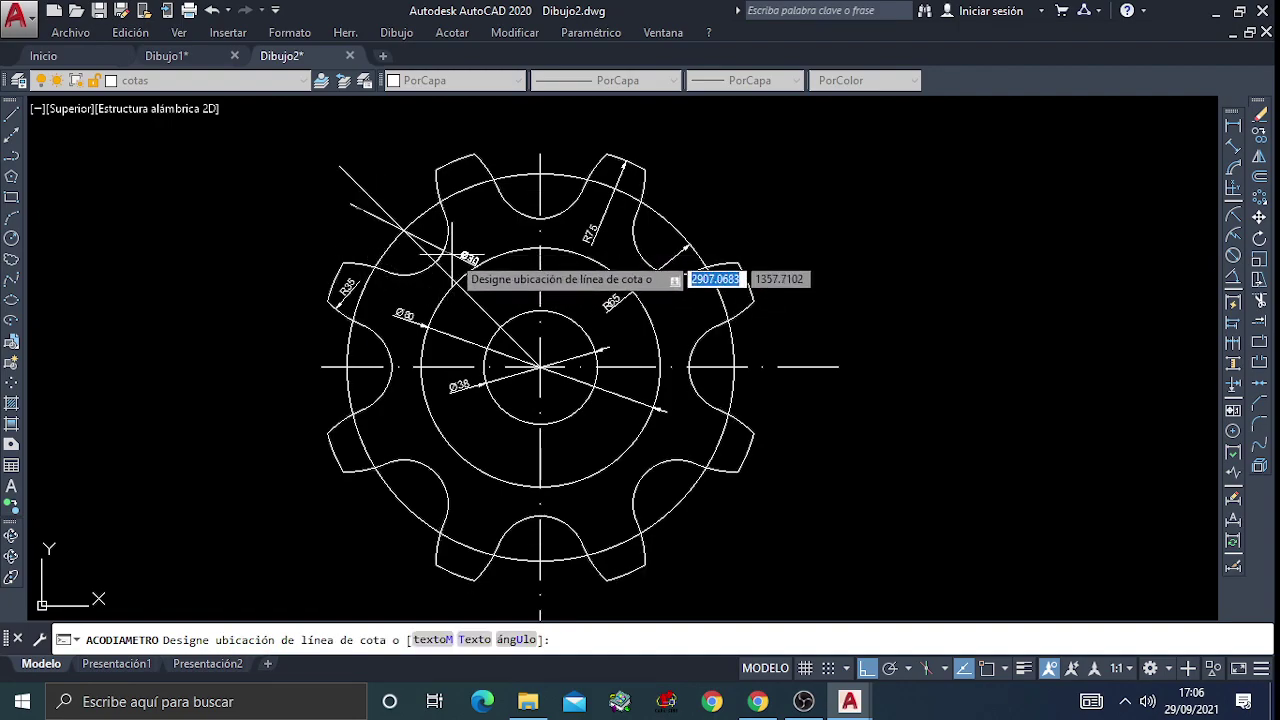
pyautogui.press('Escape')
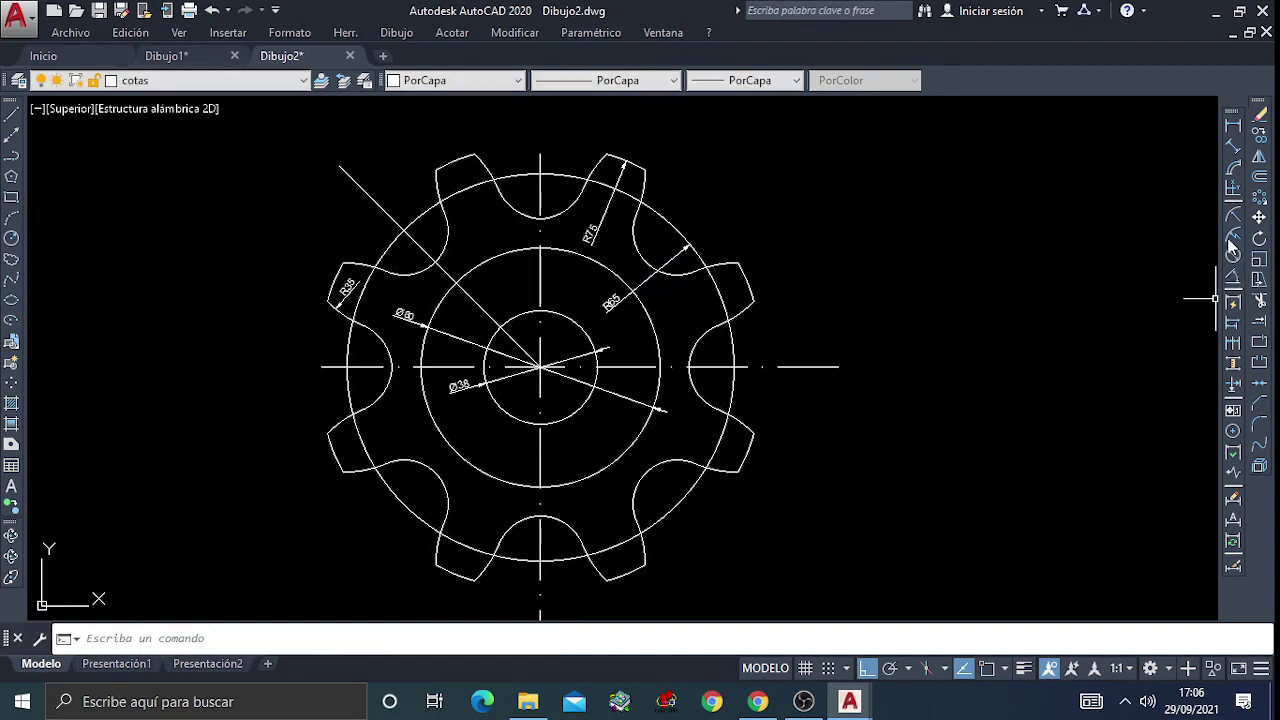
pyautogui.click(1232, 222)
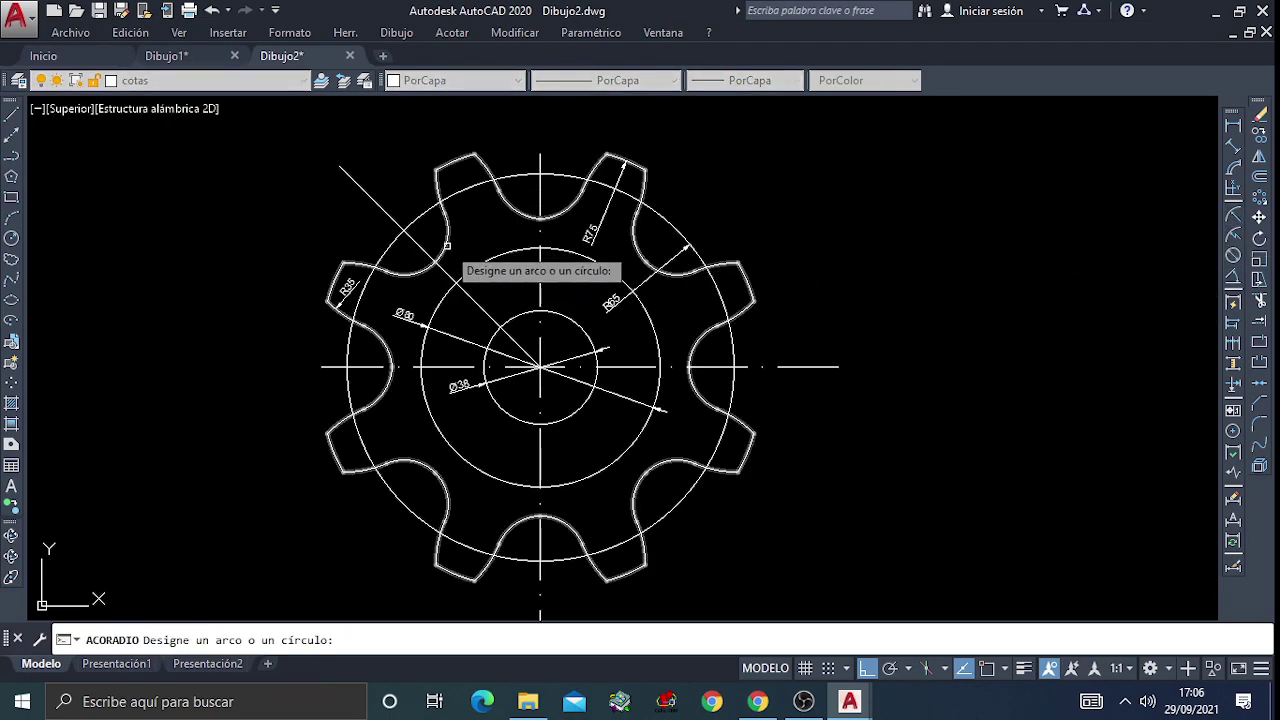
pyautogui.click(452, 260)
pyautogui.click(446, 246)
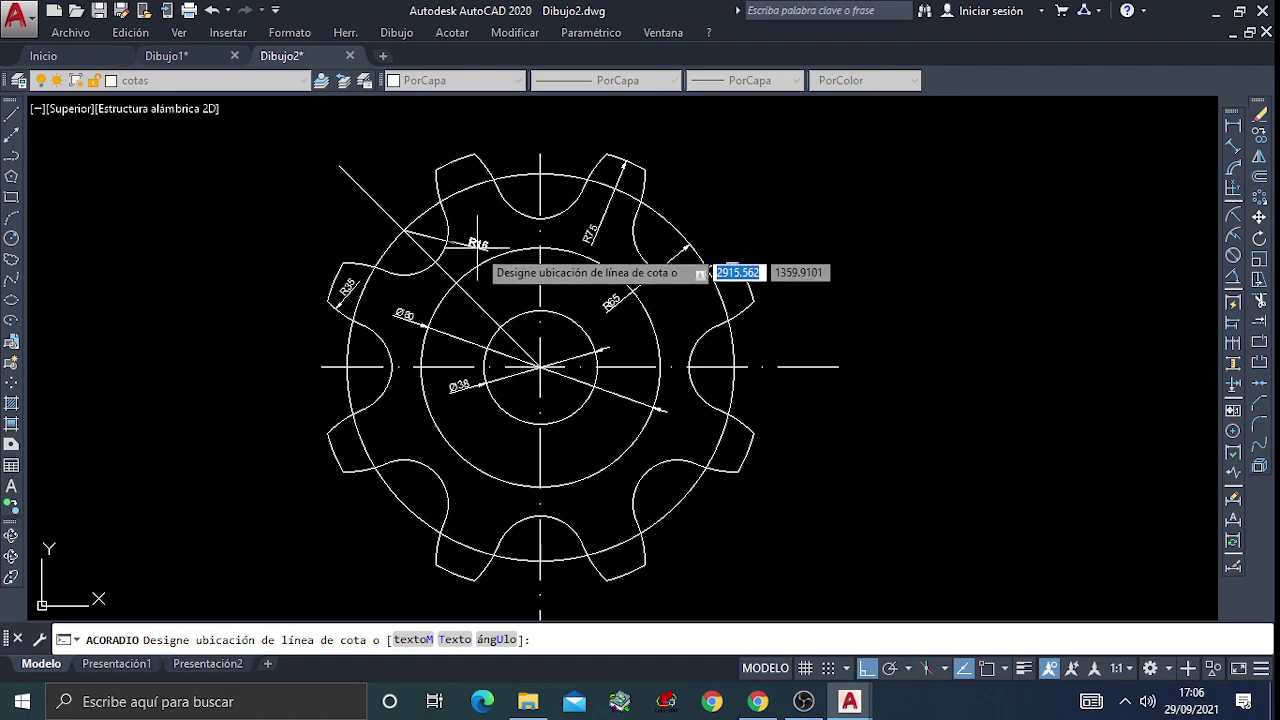
pyautogui.click(480, 246)
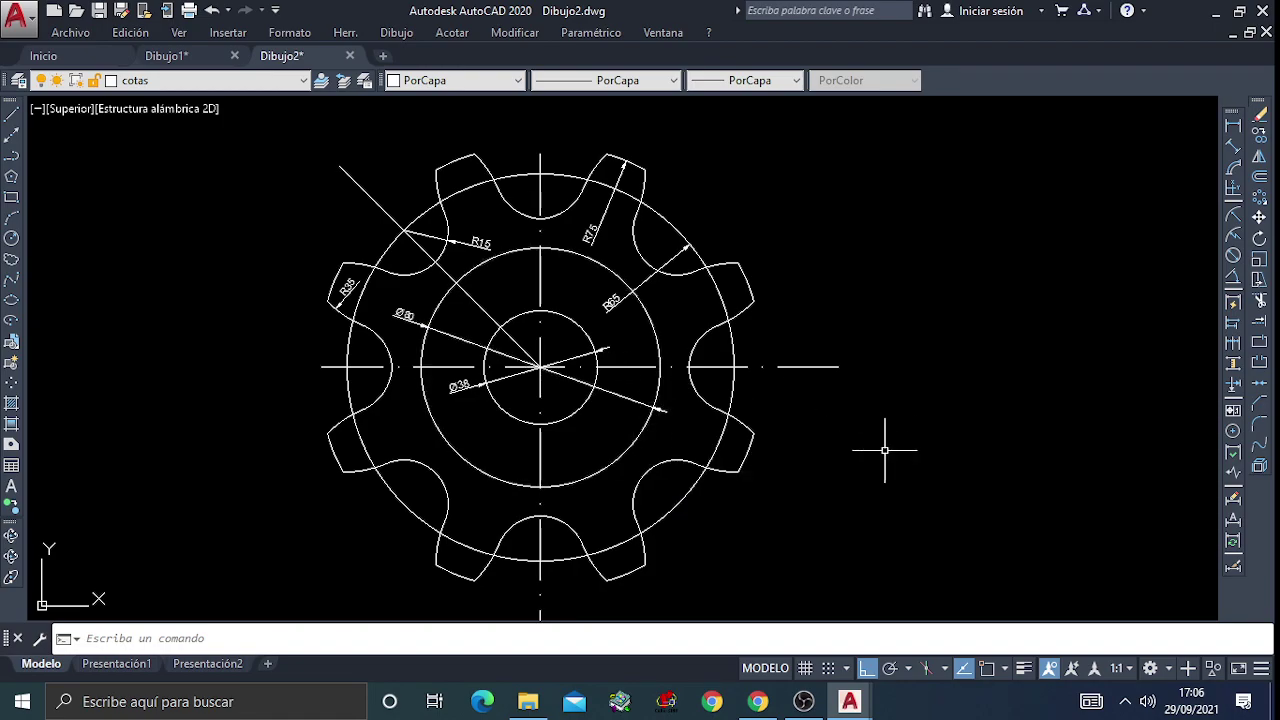
# Preview lineweights, then select the Ø38, Ø80, R75, R65, R35 and R15 dimensions and open their context menu
pyautogui.click(1024, 669)
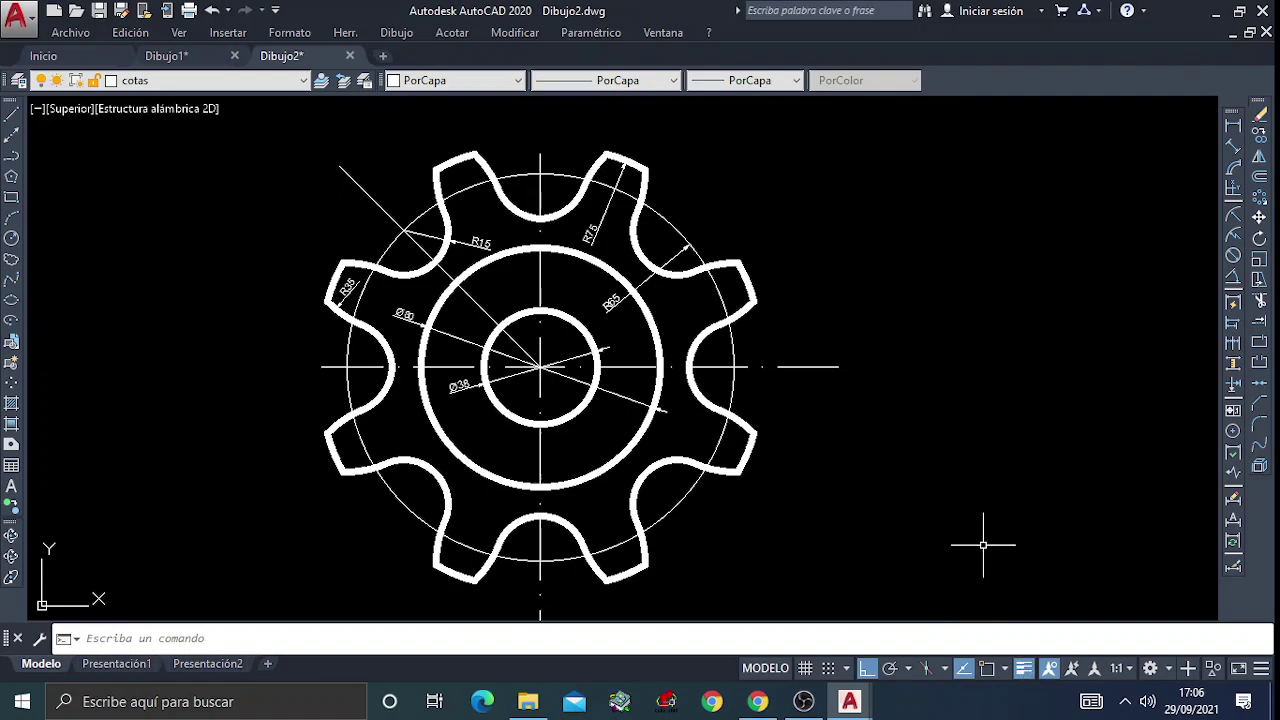
pyautogui.click(1024, 669)
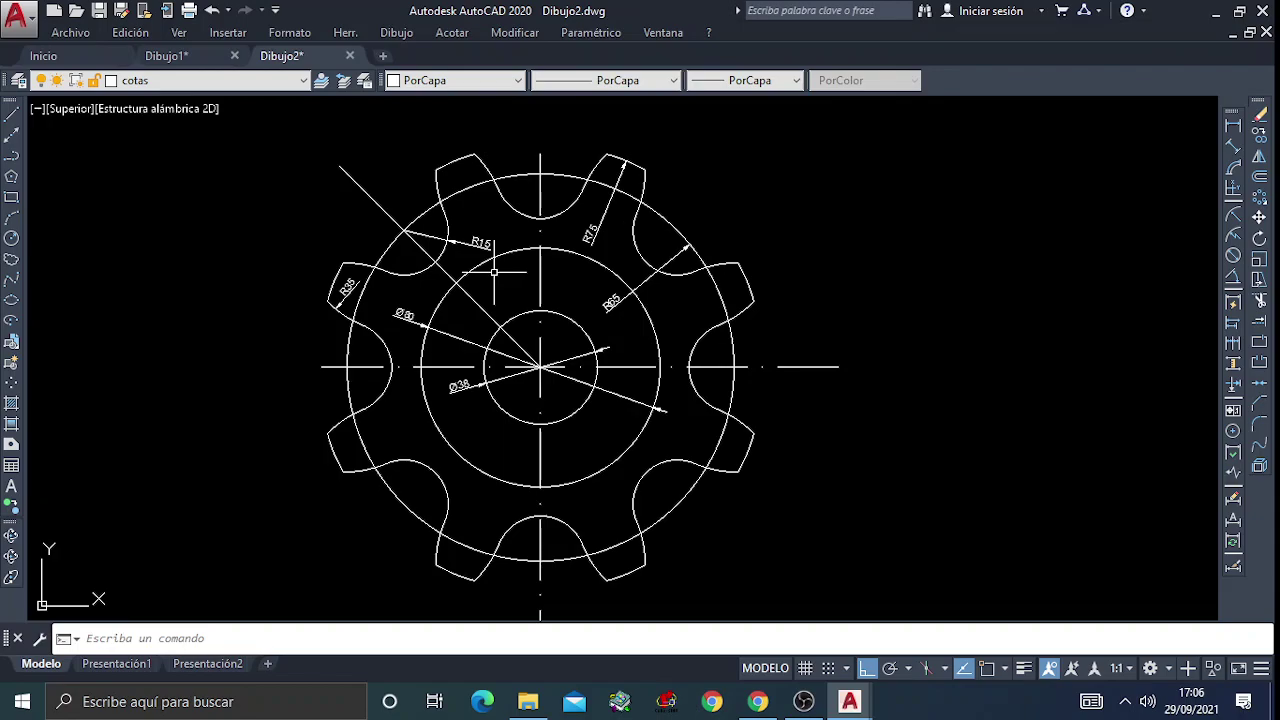
pyautogui.click(477, 243)
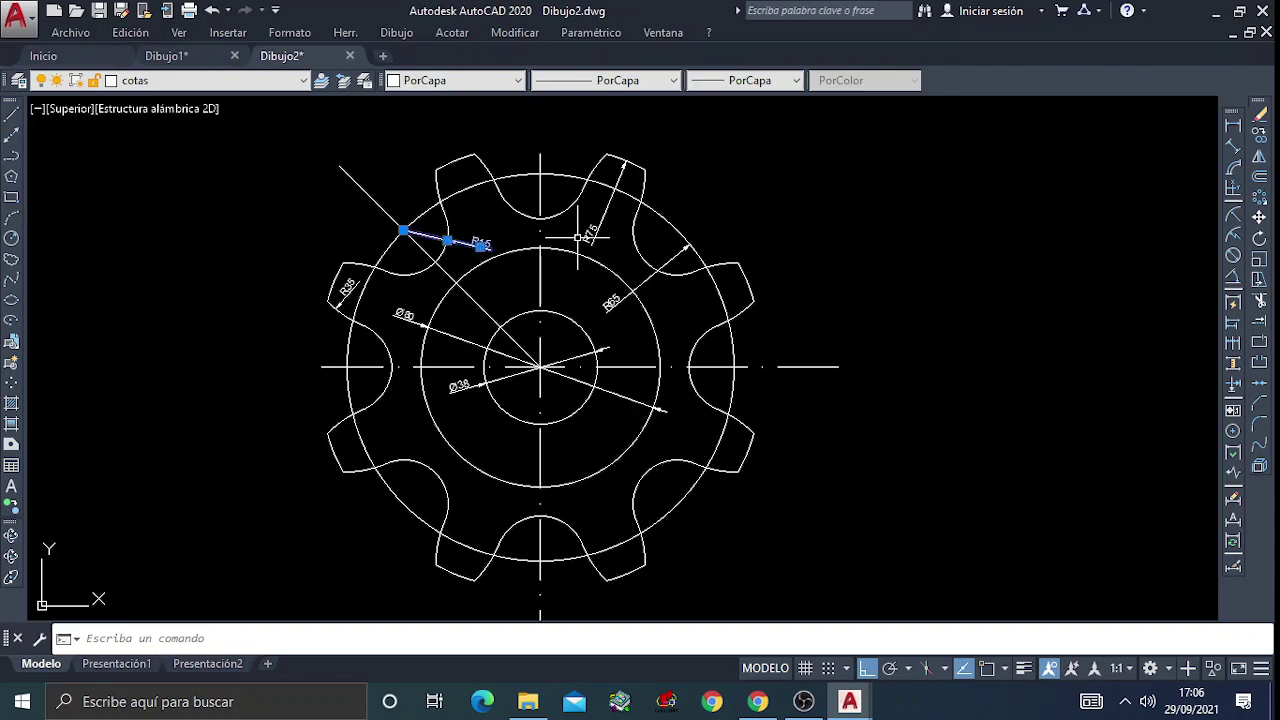
pyautogui.click(588, 233)
pyautogui.click(645, 278)
pyautogui.click(535, 370)
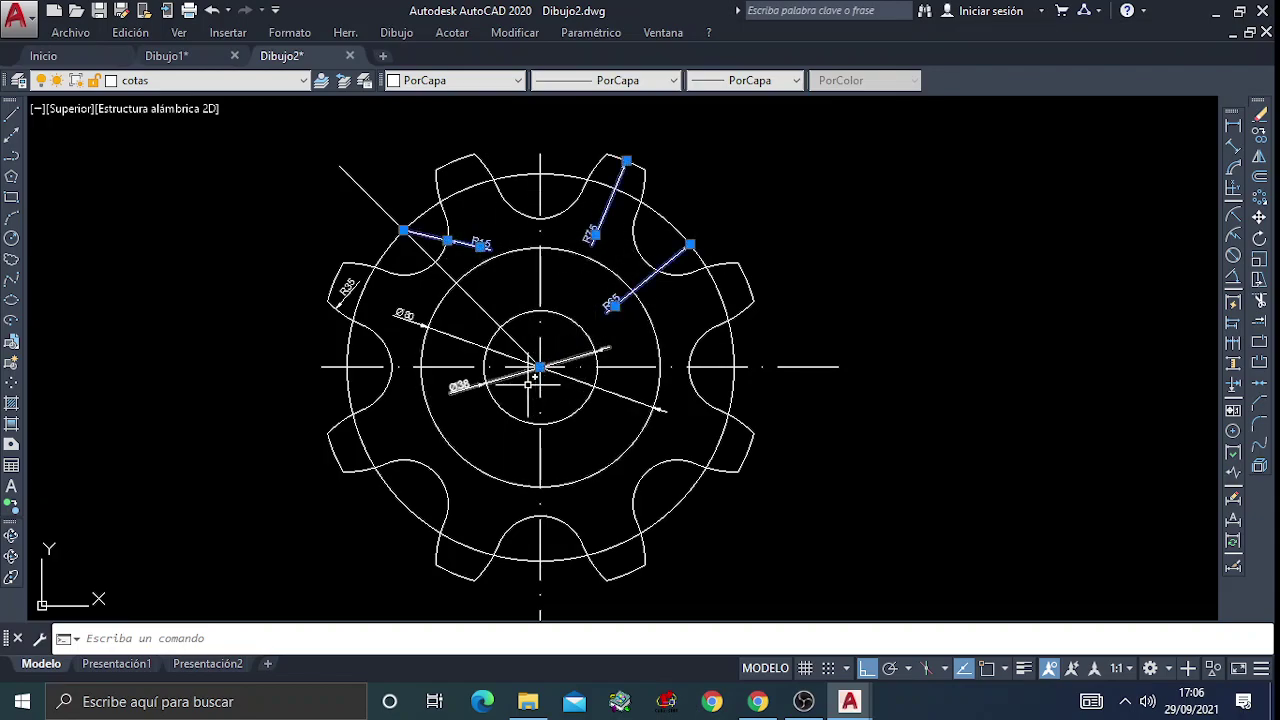
pyautogui.click(535, 372)
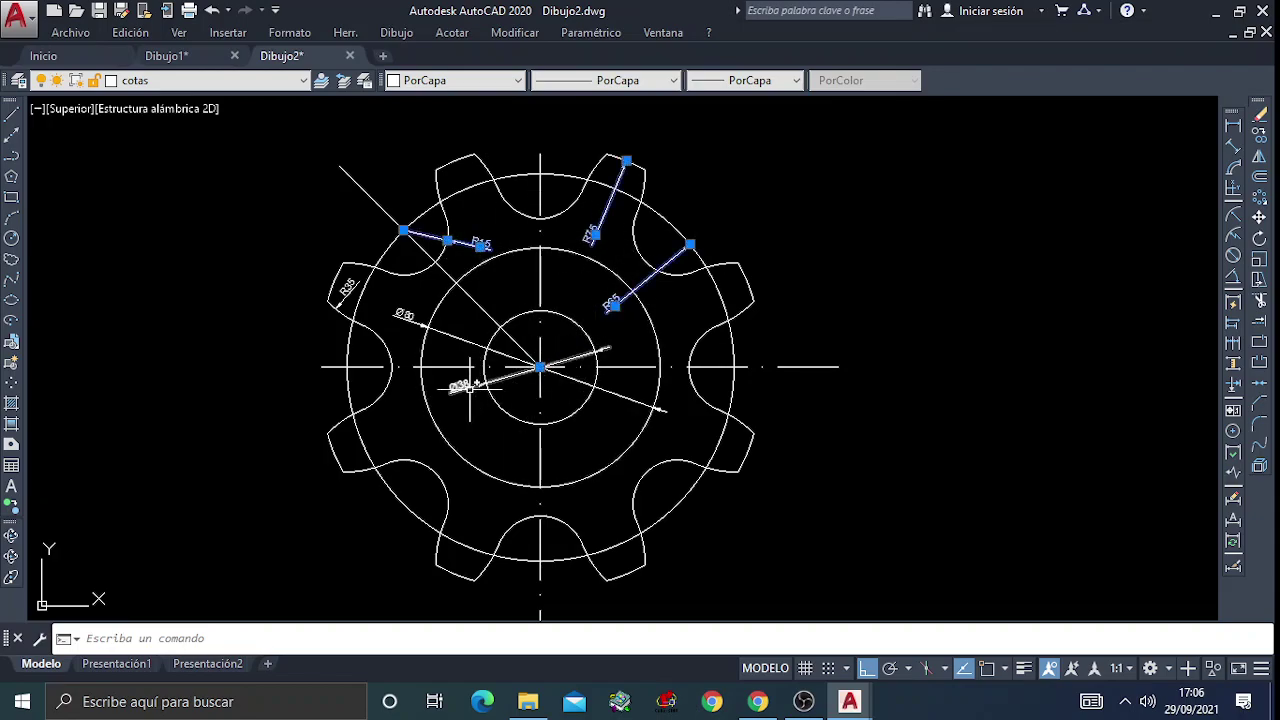
pyautogui.click(407, 316)
pyautogui.click(345, 289)
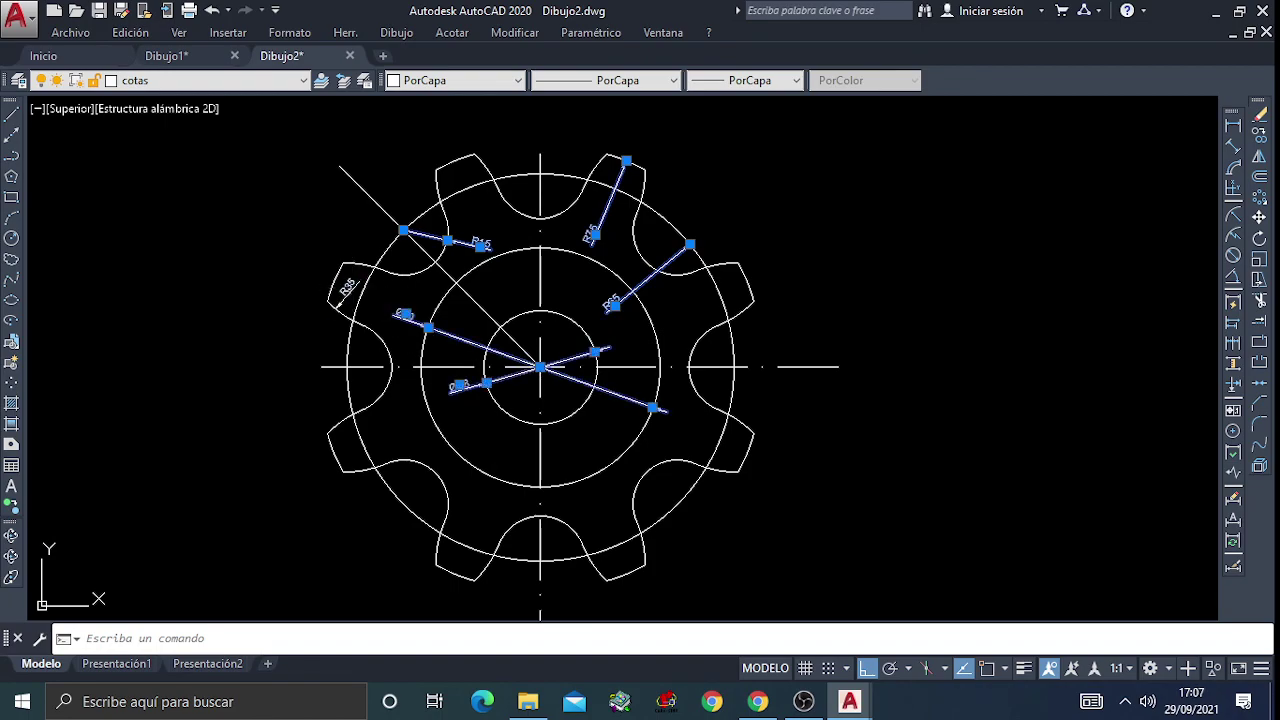
pyautogui.rightClick(402, 229)
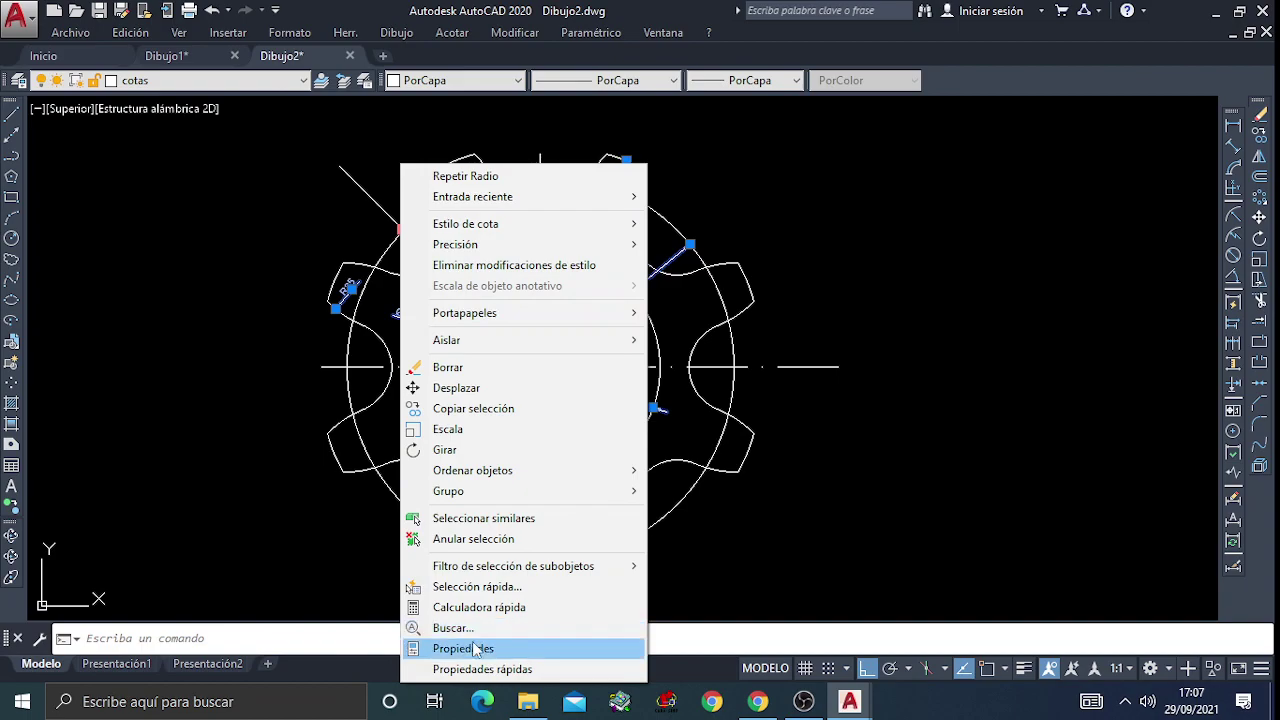
# In Properties, give the six selected dimensions arrow size 3 and text height 3, then deselect
pyautogui.click(476, 650)
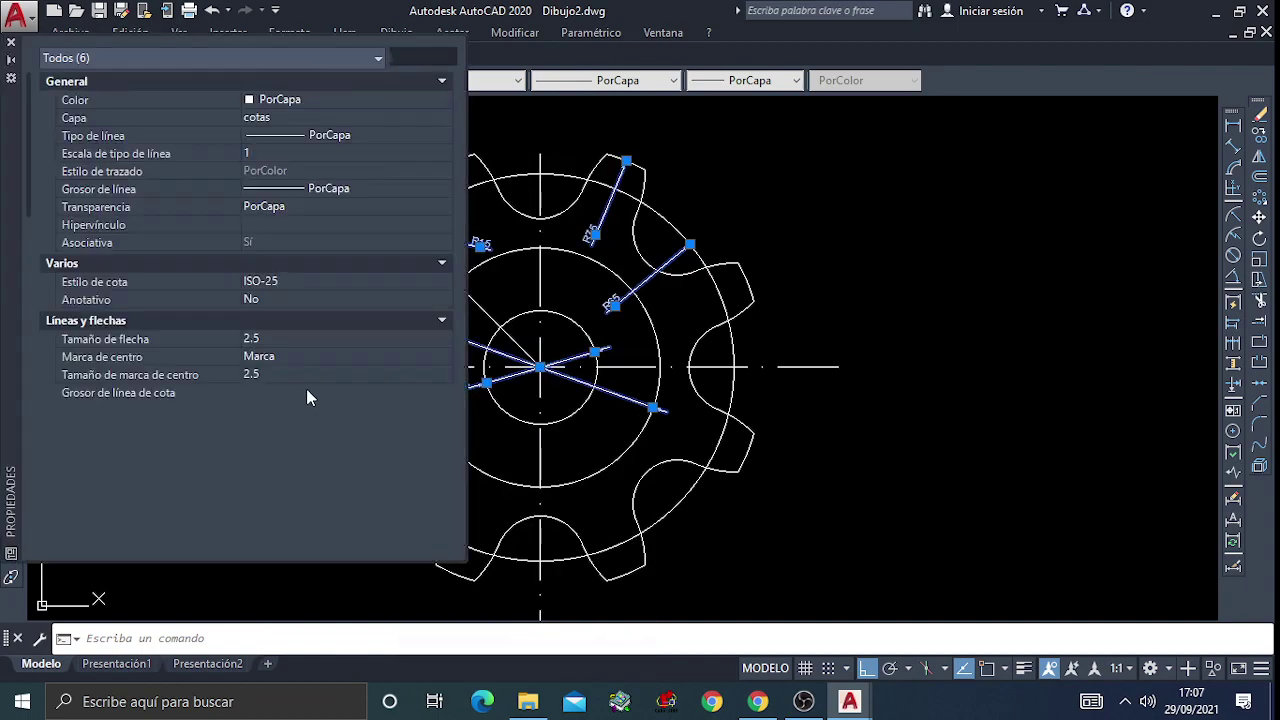
pyautogui.click(280, 338)
pyautogui.write('3')
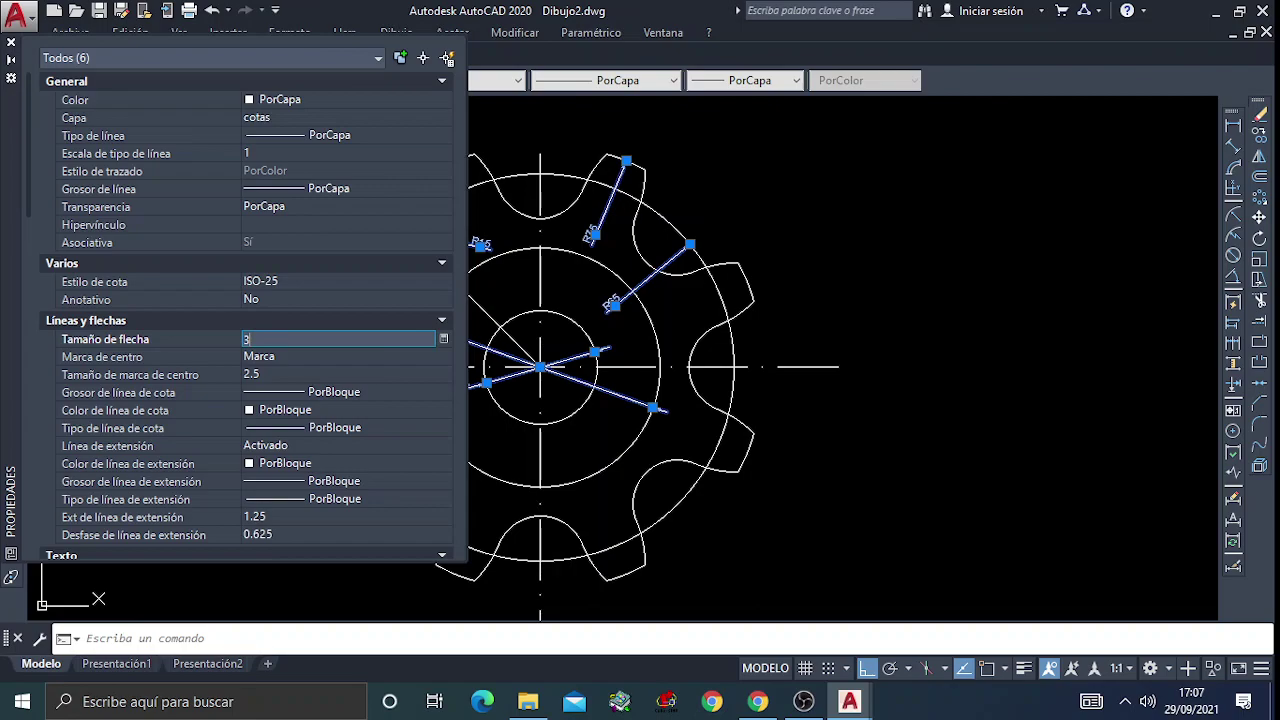
pyautogui.press('Tab')
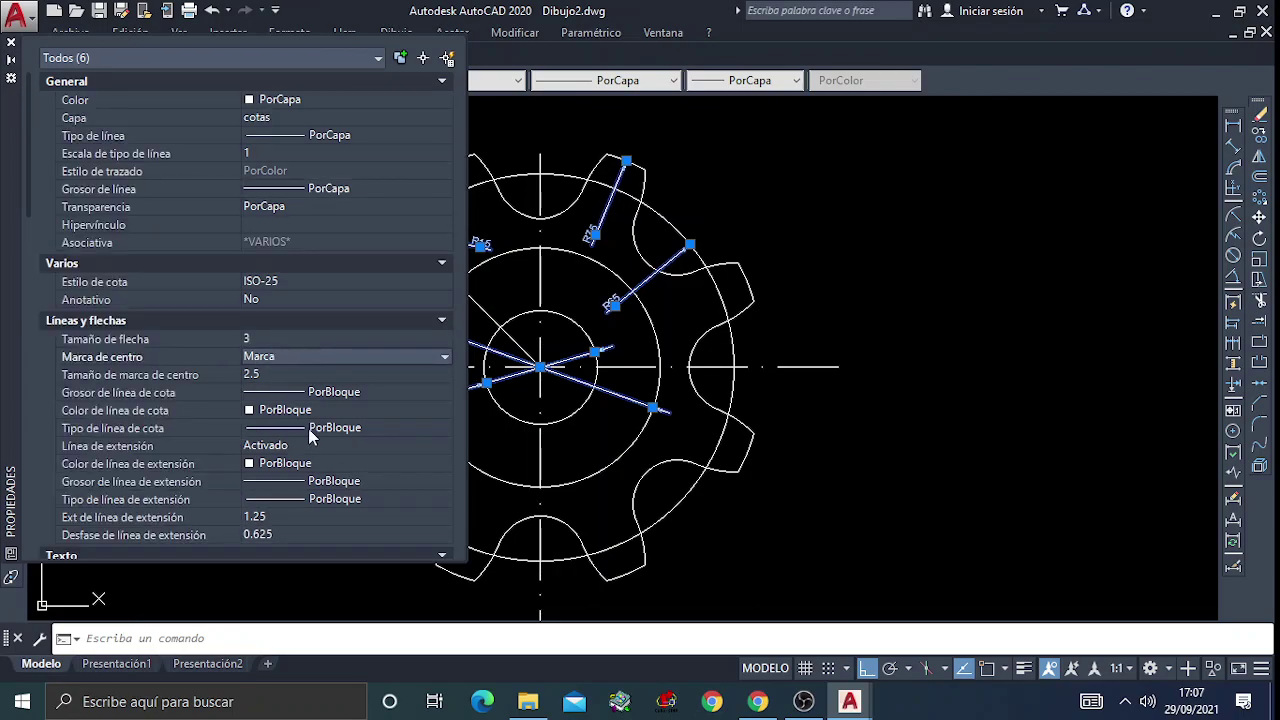
pyautogui.scroll(-2, 345, 425)
pyautogui.scroll(-2, 345, 420)
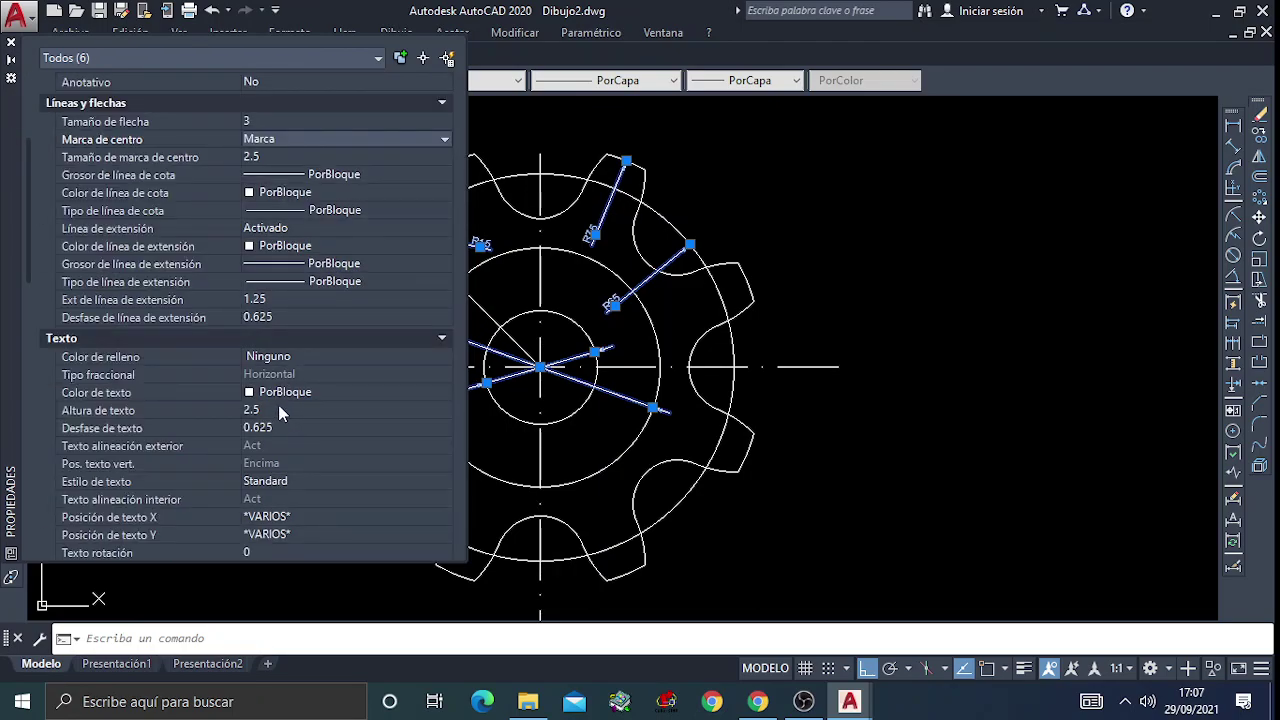
pyautogui.click(282, 410)
pyautogui.write('3')
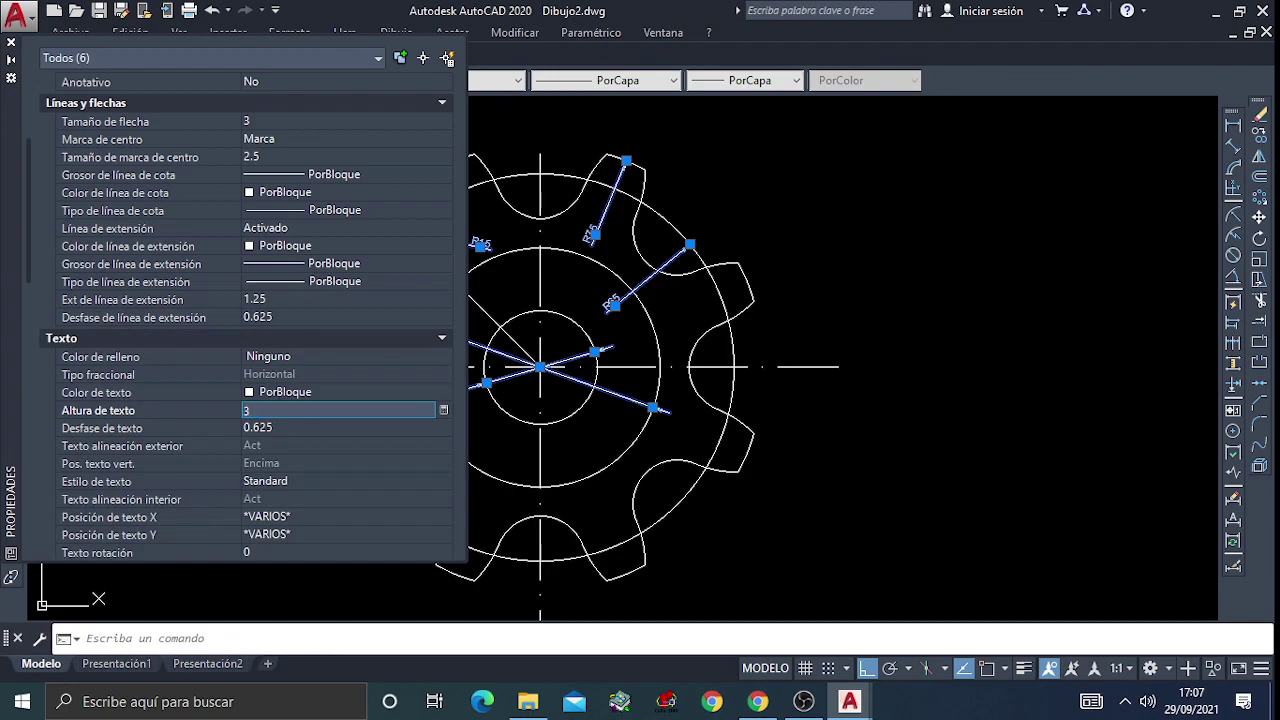
pyautogui.press('Tab')
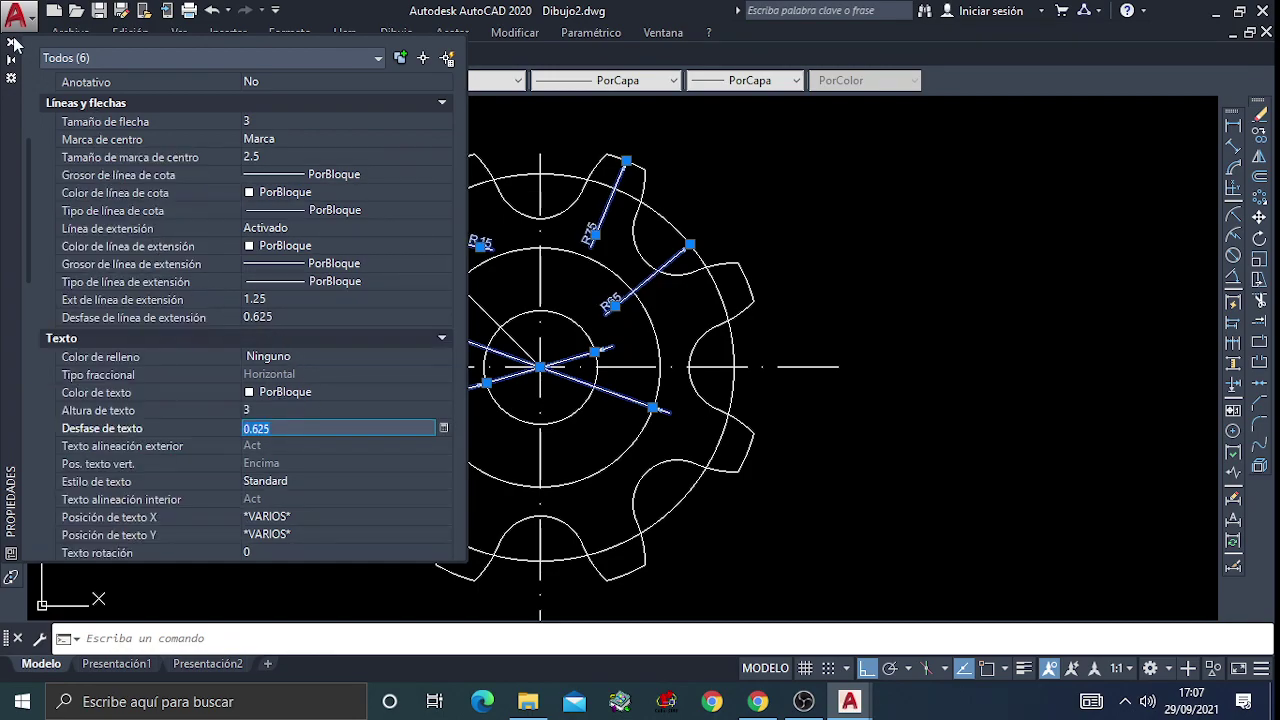
pyautogui.click(12, 43)
pyautogui.press('Escape')
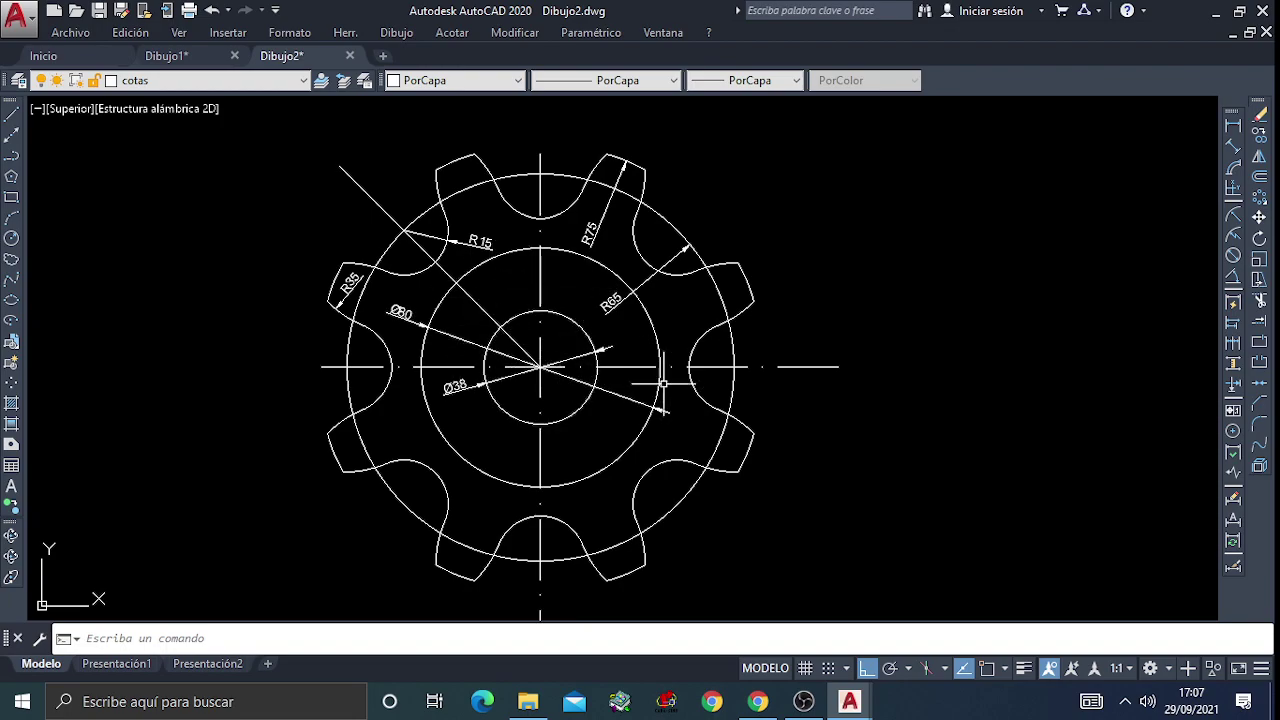
# Turn on lineweight display so the gear outline and inner circles show thick
pyautogui.click(1038, 666)
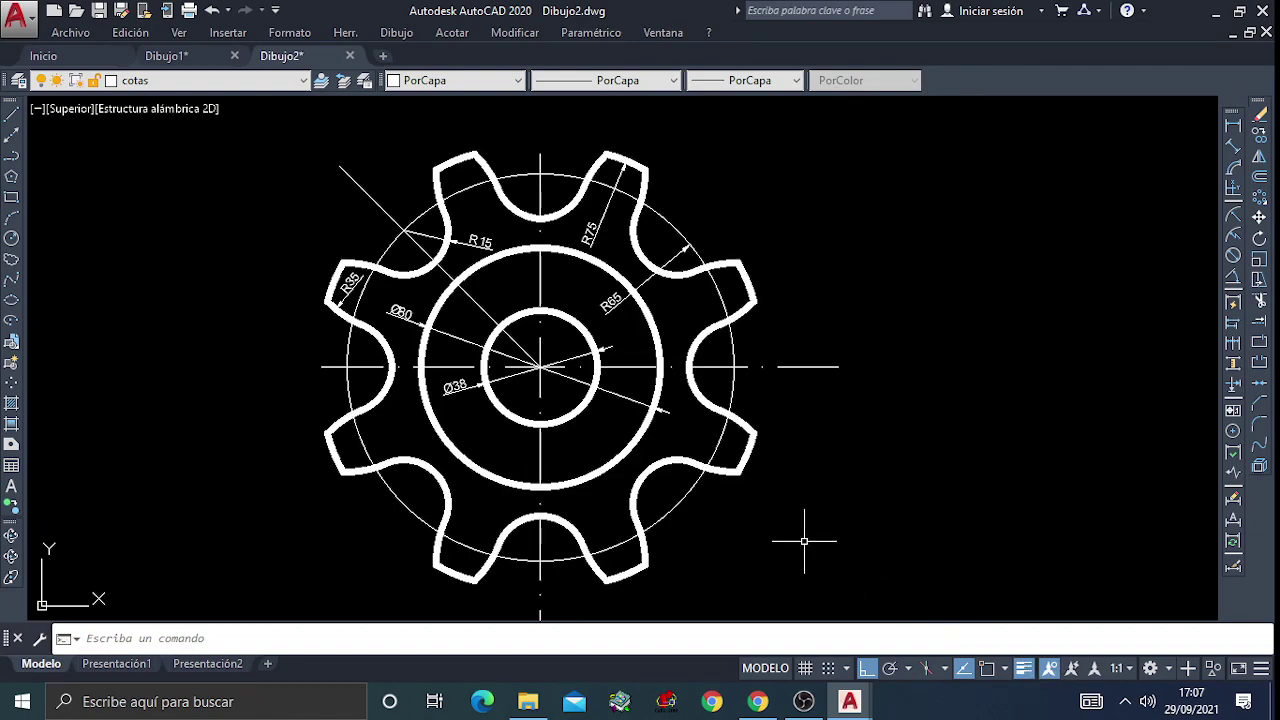